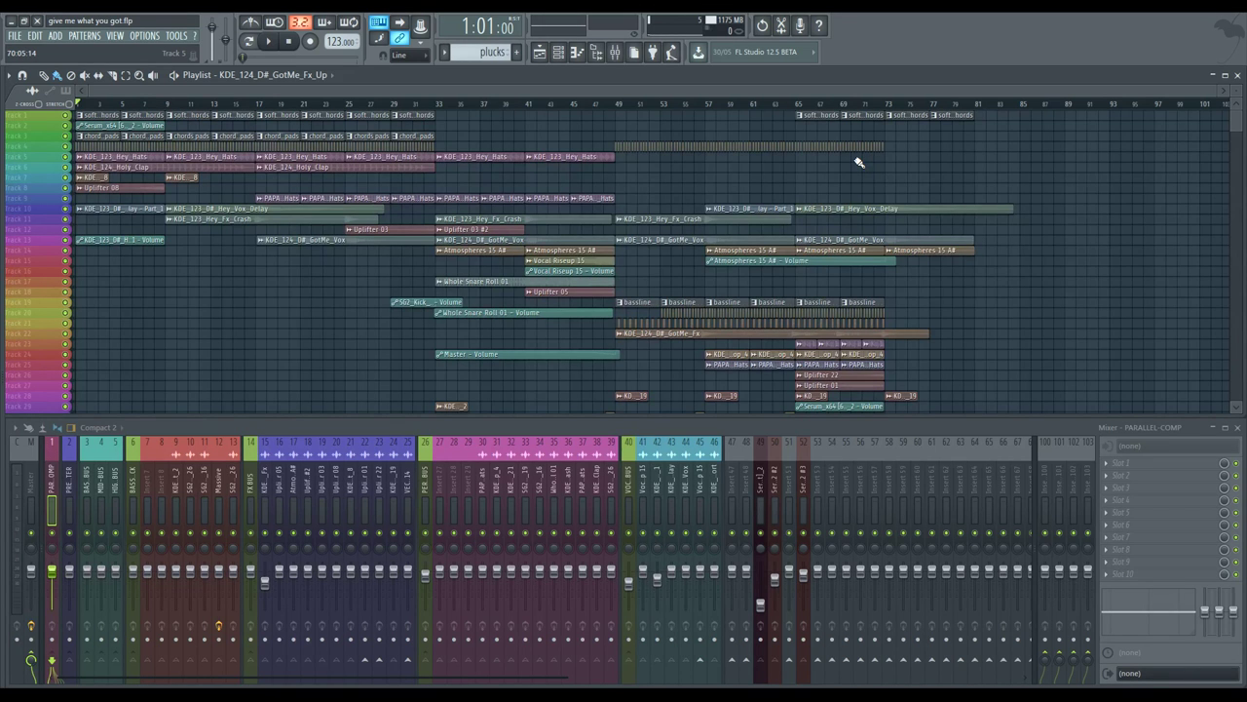
- Examine the arrangement's pattern, audio and automation clips track by track, from the soft chords to the lower effects tracks
scroll(859, 161, down, 3)
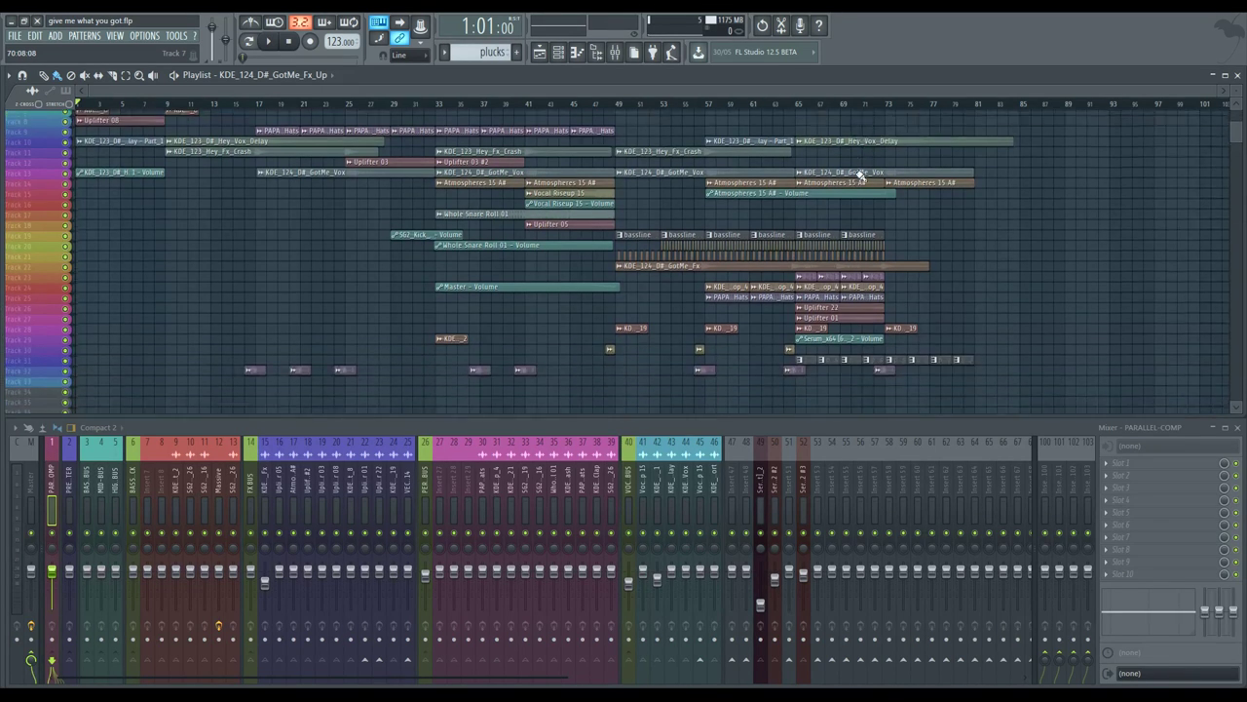
scroll(861, 176, up, 1)
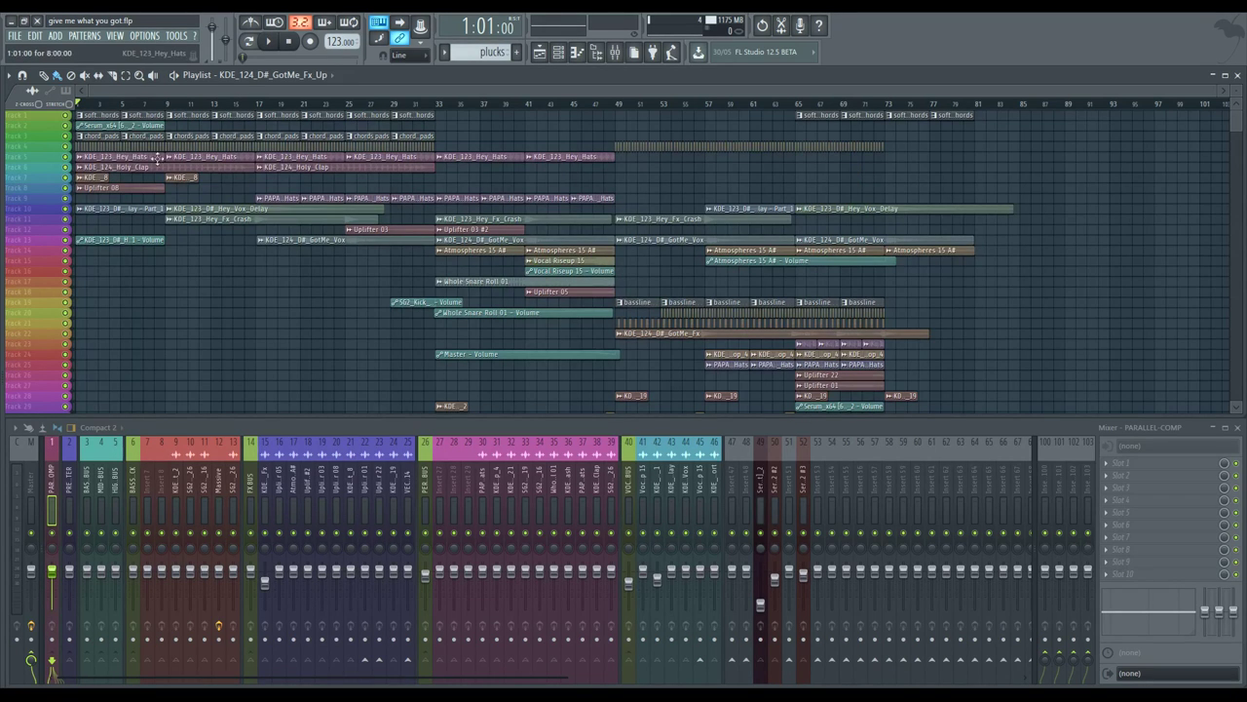
scroll(156, 162, up, 3)
scroll(179, 134, up, 3)
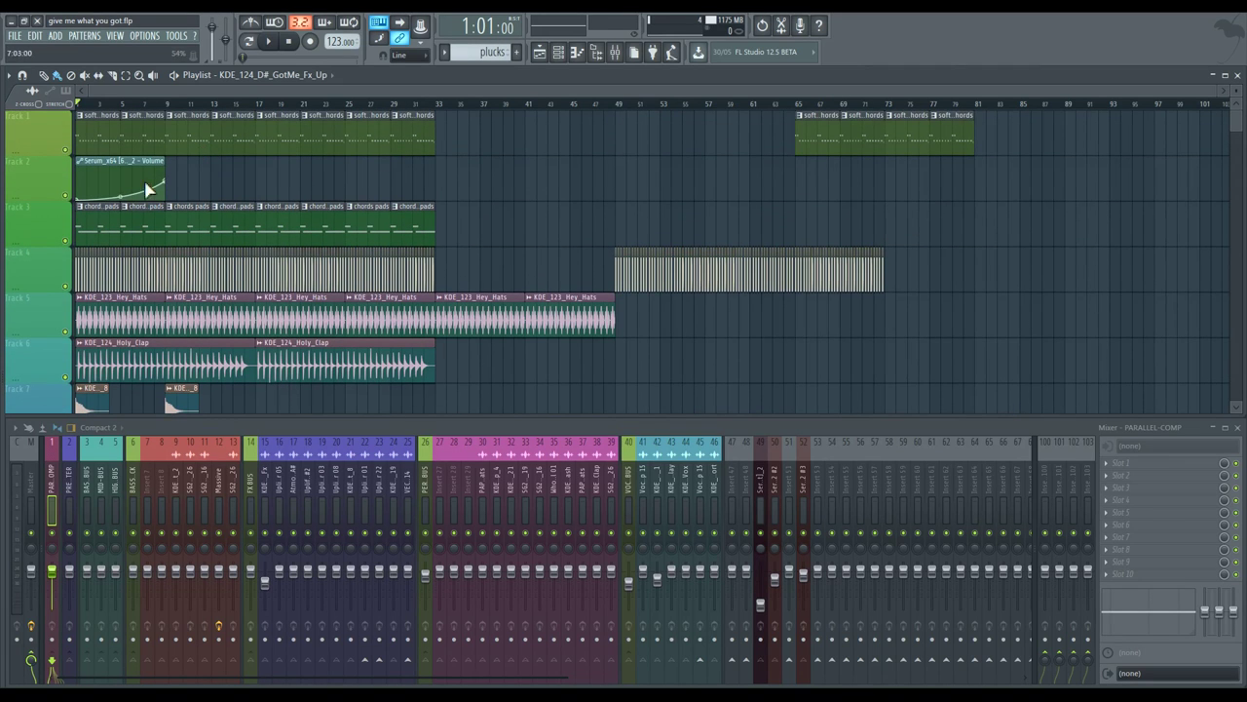
scroll(147, 189, down, 2)
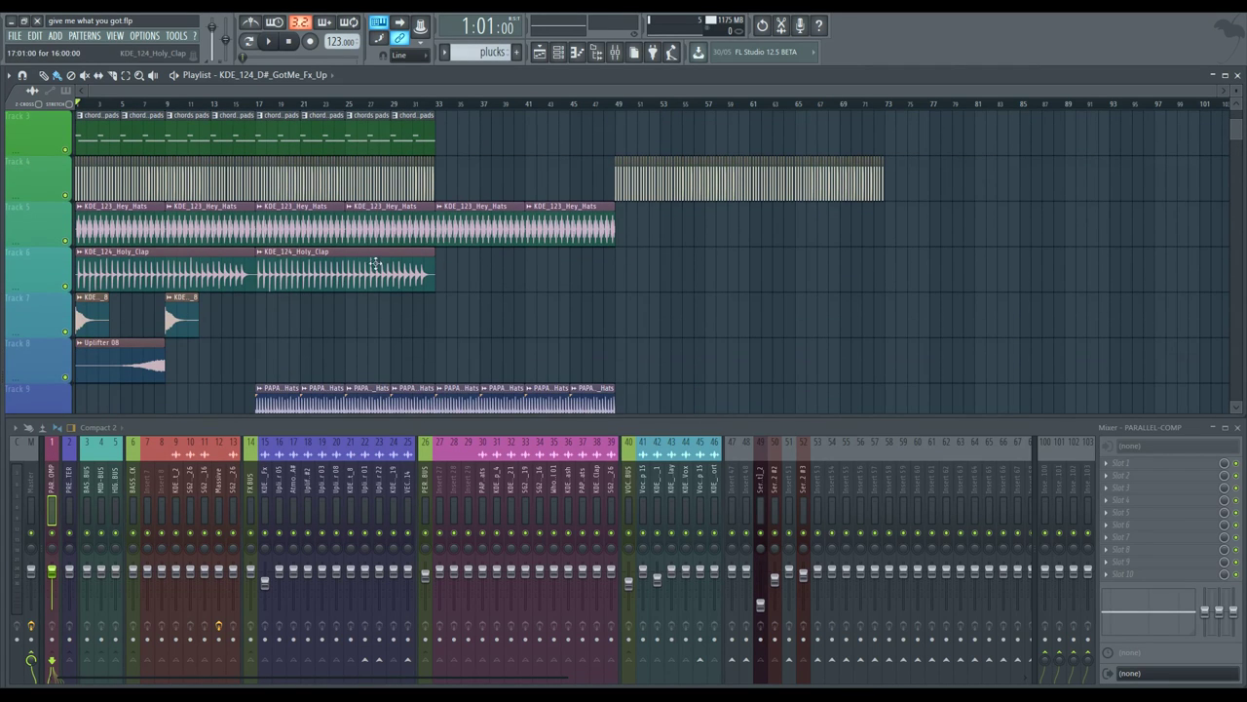
scroll(359, 283, down, 2)
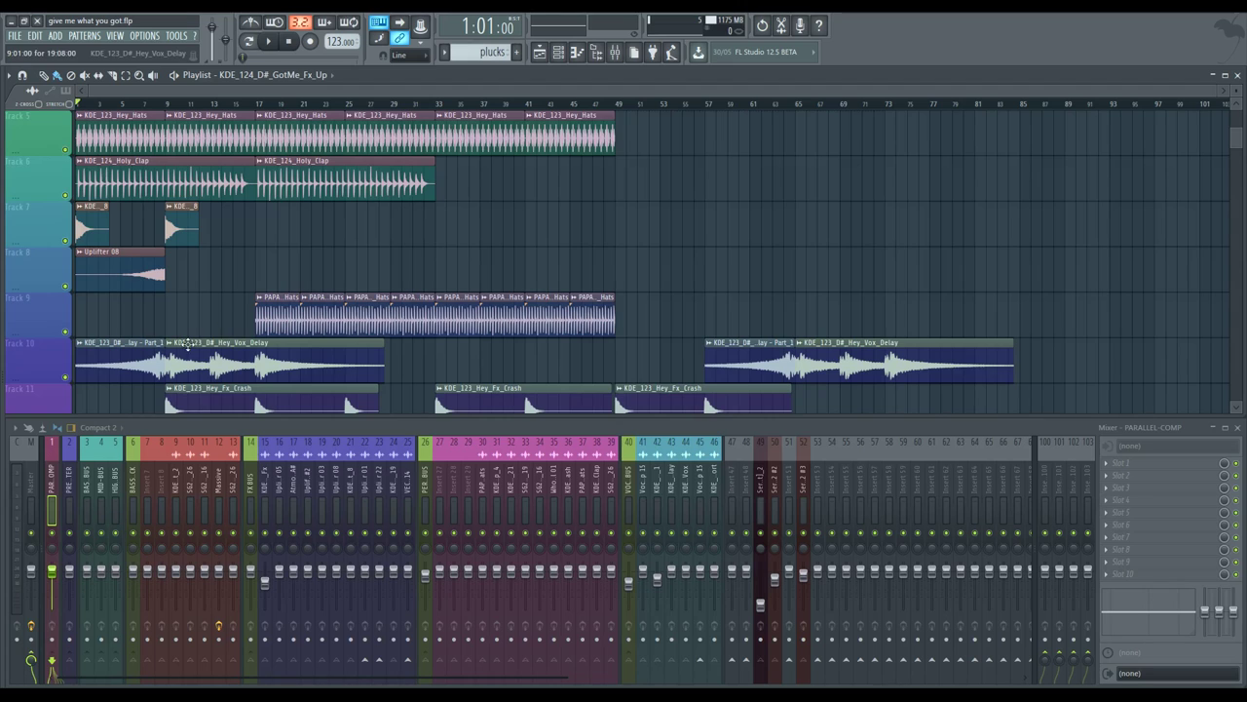
scroll(273, 294, down, 2)
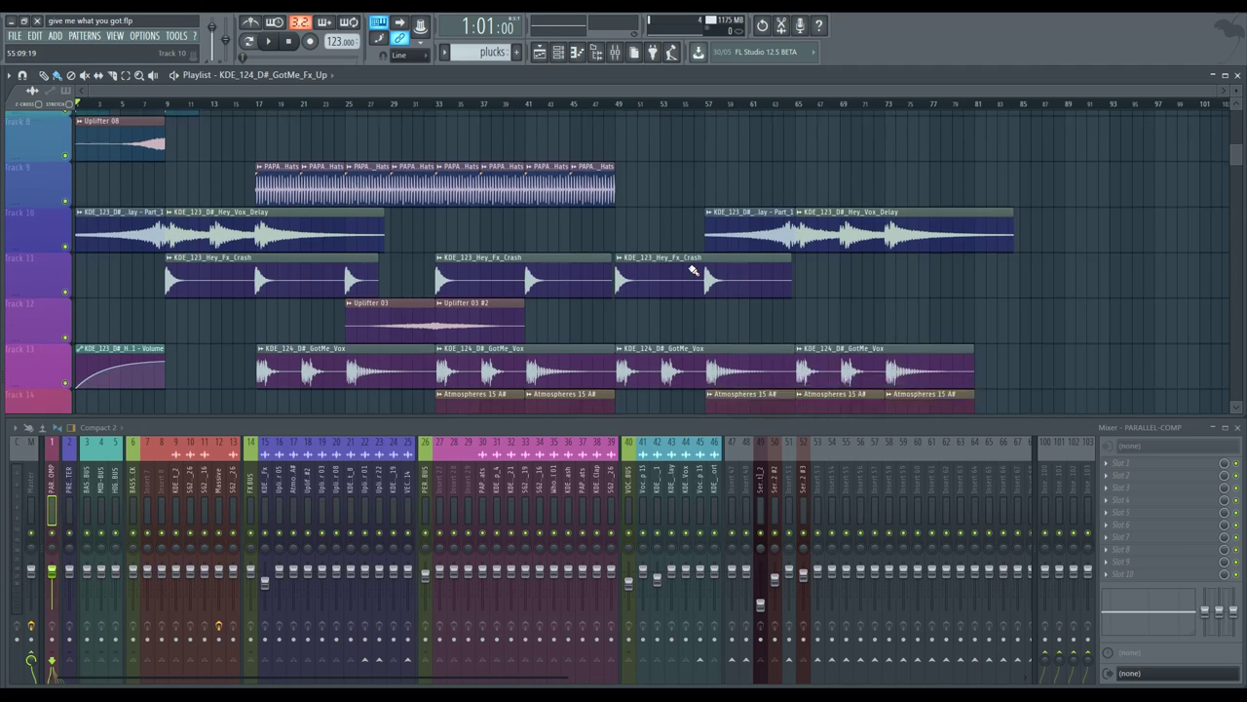
scroll(694, 275, down, 2)
scroll(674, 308, down, 1)
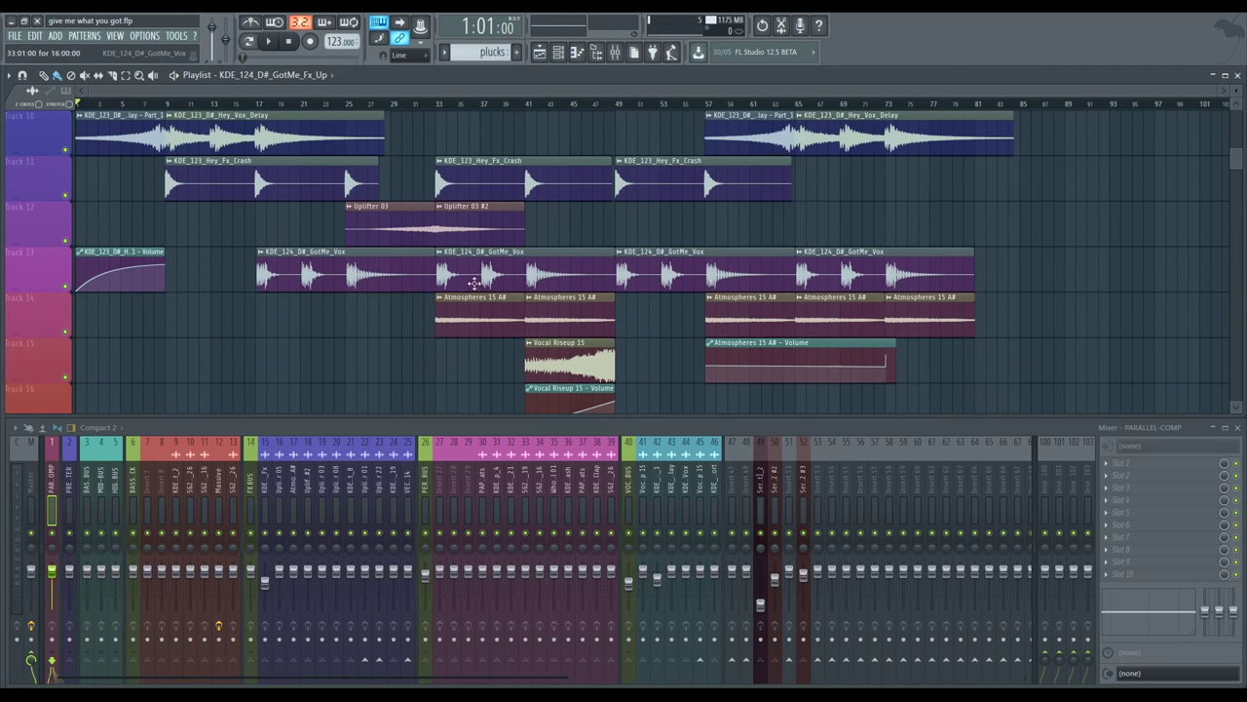
scroll(884, 322, down, 1)
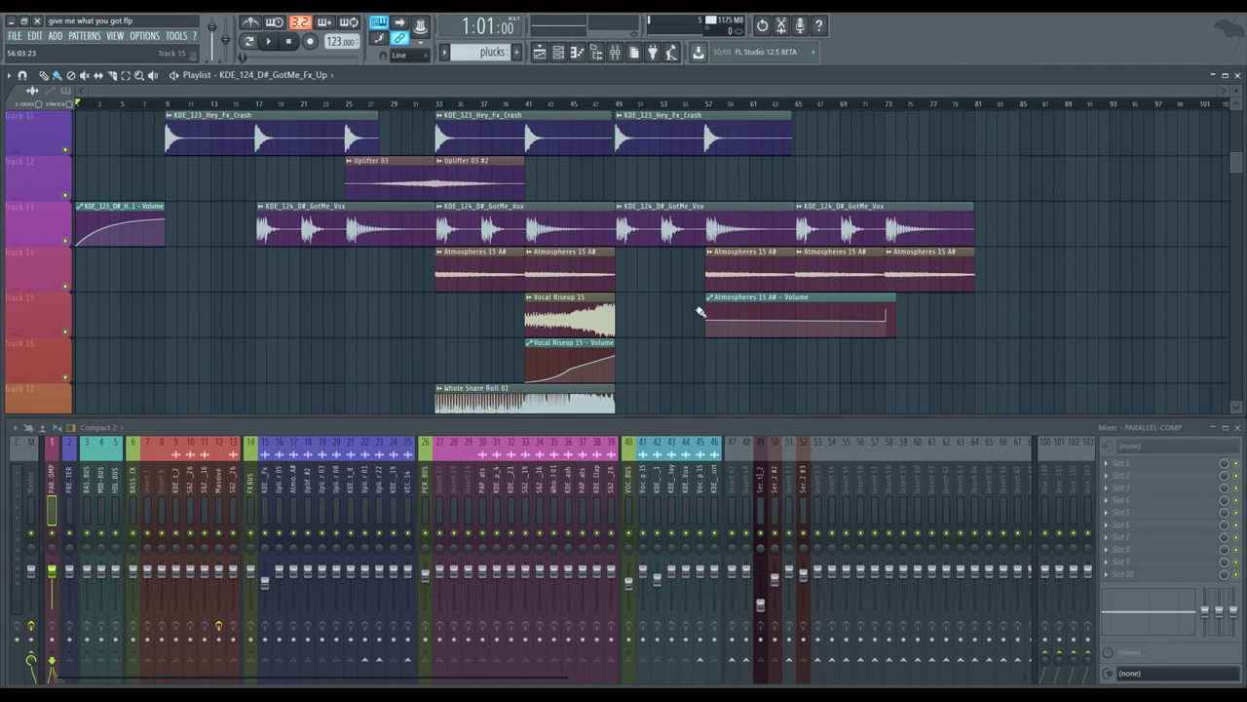
scroll(744, 267, down, 4)
scroll(643, 311, down, 4)
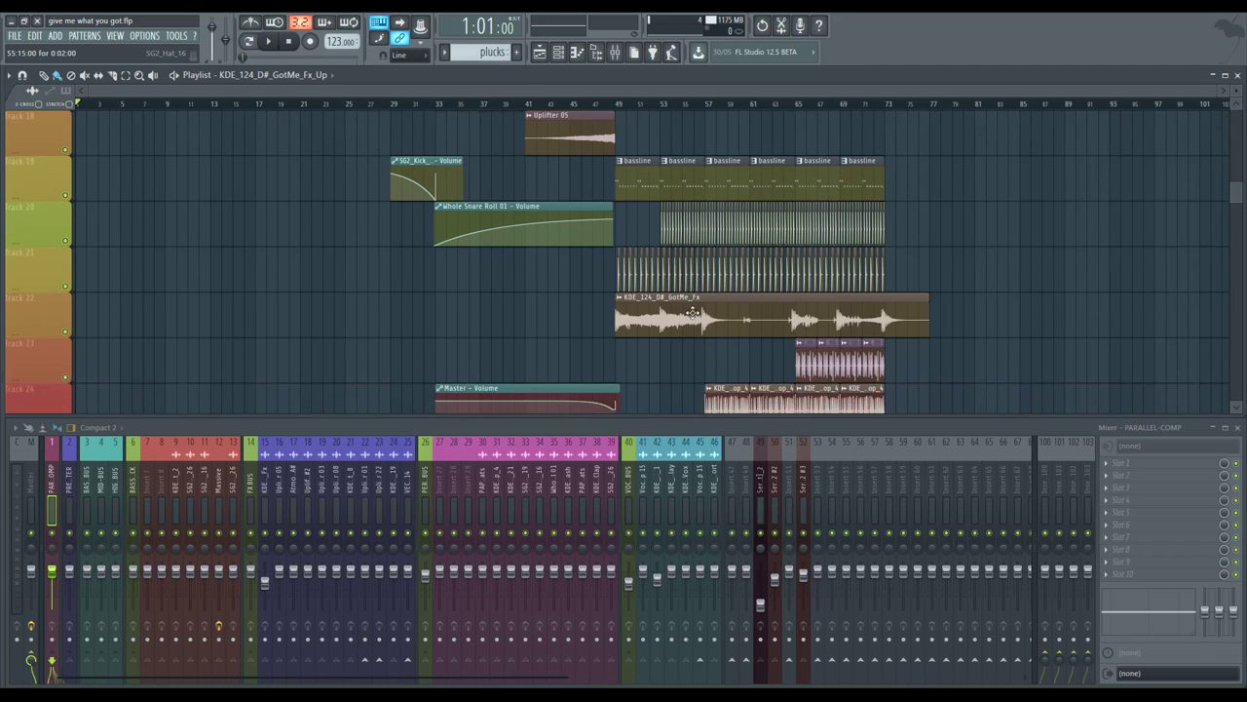
scroll(694, 174, down, 4)
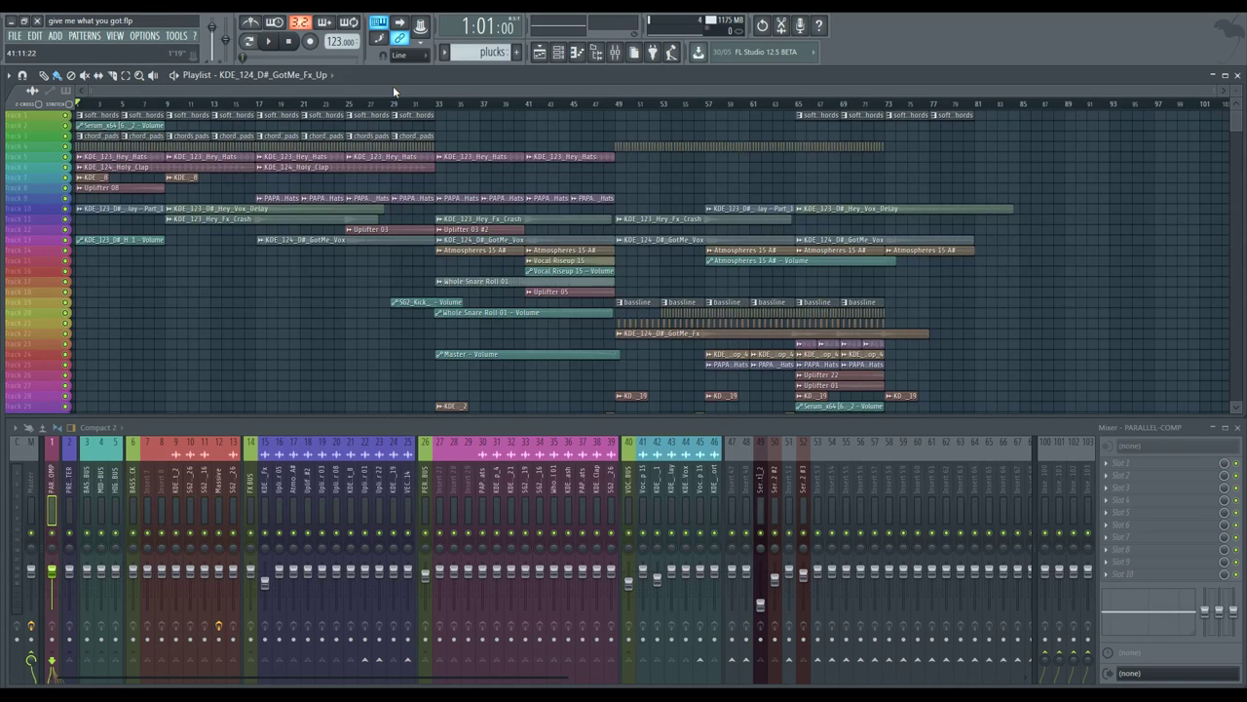
- Play the song from bar 1 and examine the tracks that sound in the build-up from bar 33
click(271, 42)
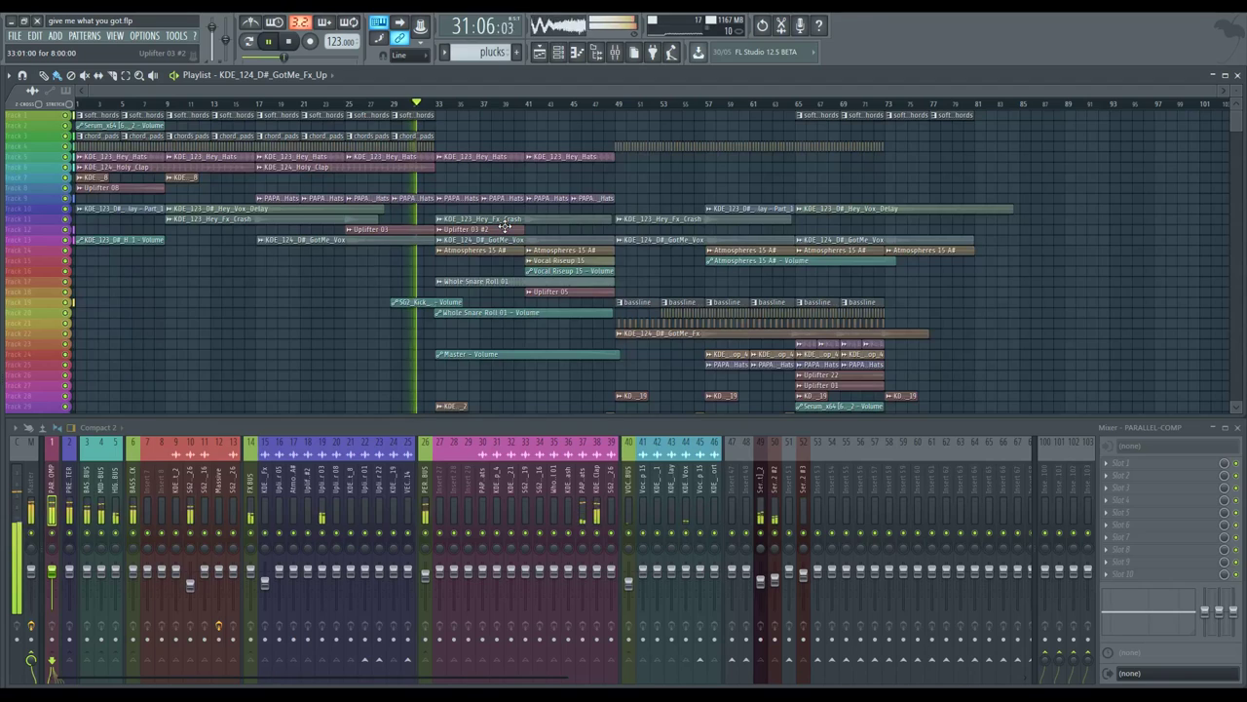
scroll(505, 226, down, 1)
scroll(505, 226, down, 2)
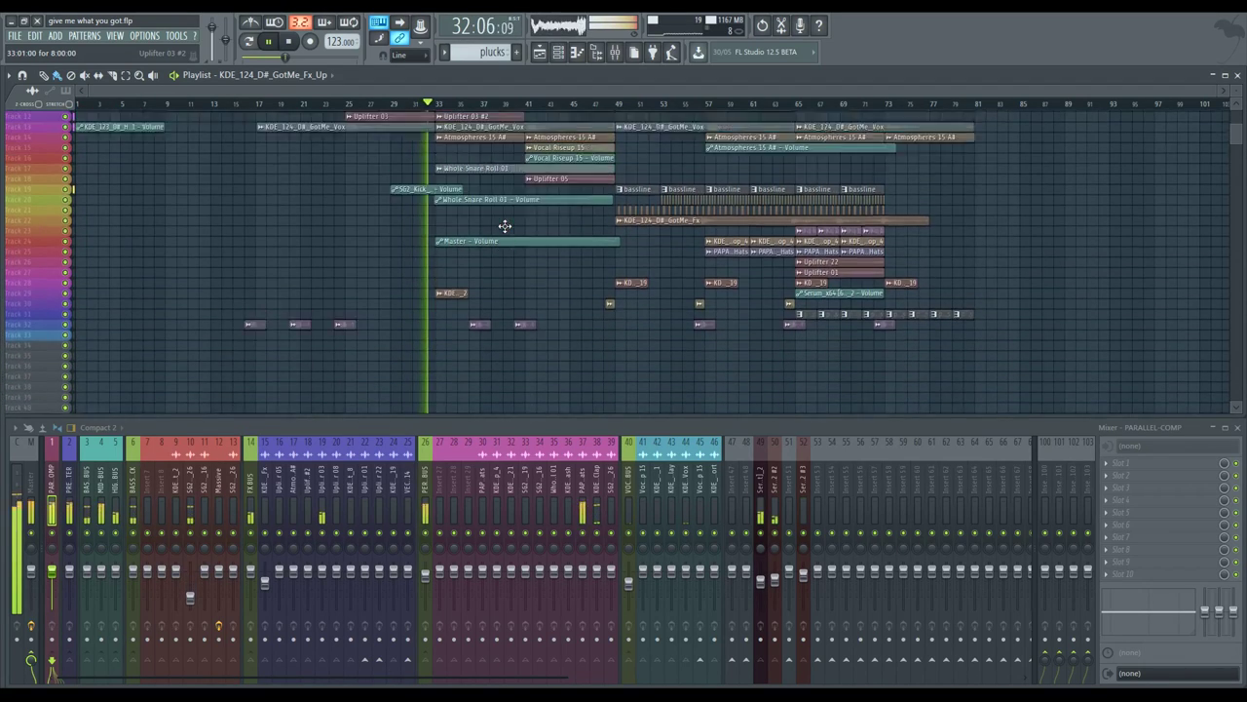
scroll(505, 226, up, 1)
scroll(455, 254, up, 6)
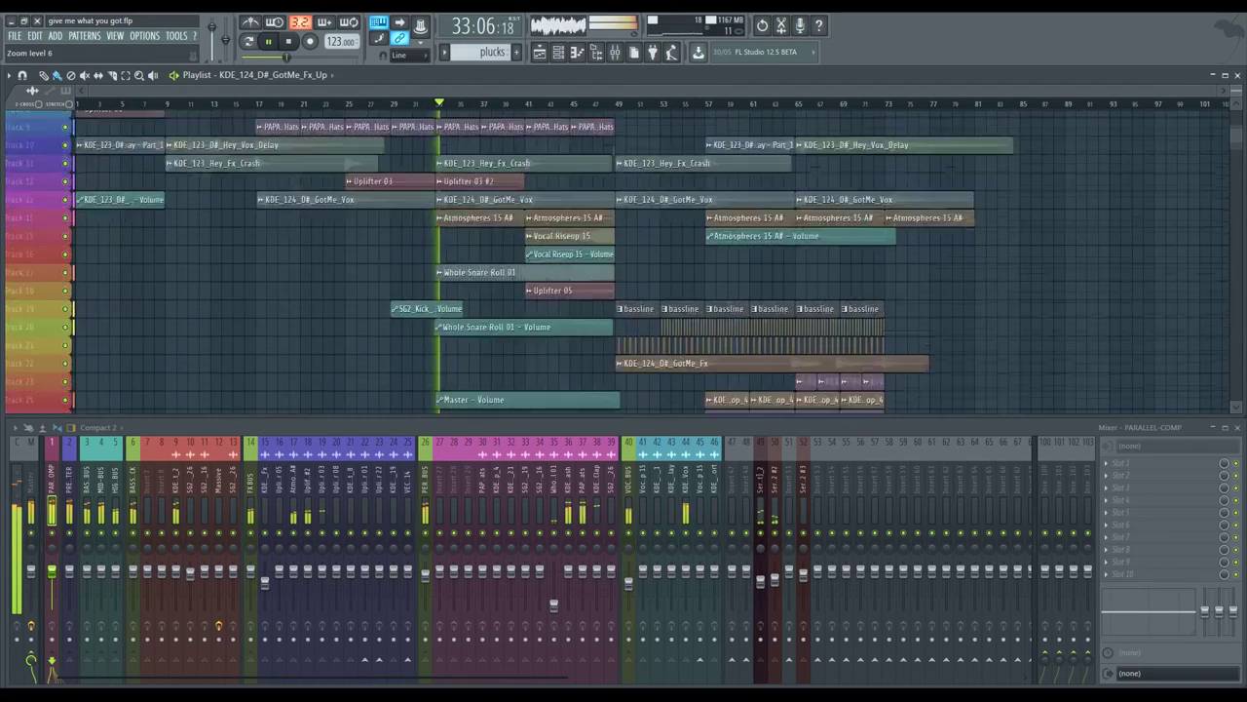
scroll(479, 256, up, 3)
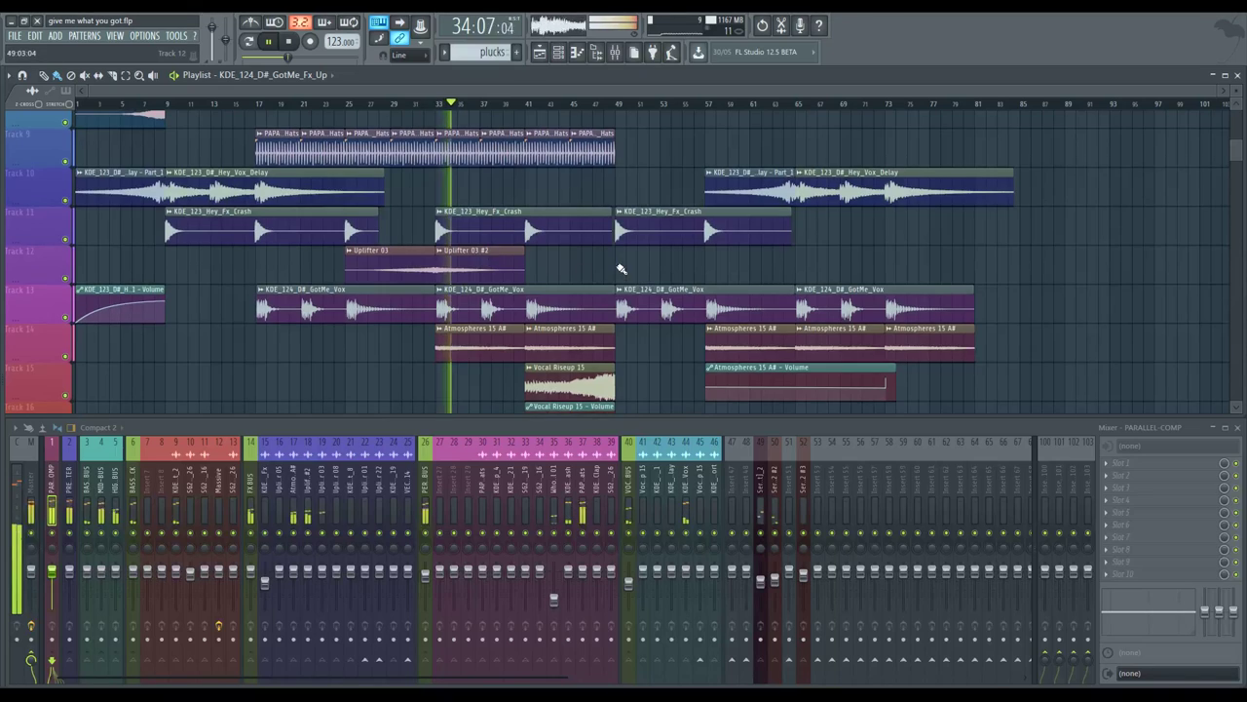
scroll(621, 269, down, 1)
scroll(621, 269, up, 9)
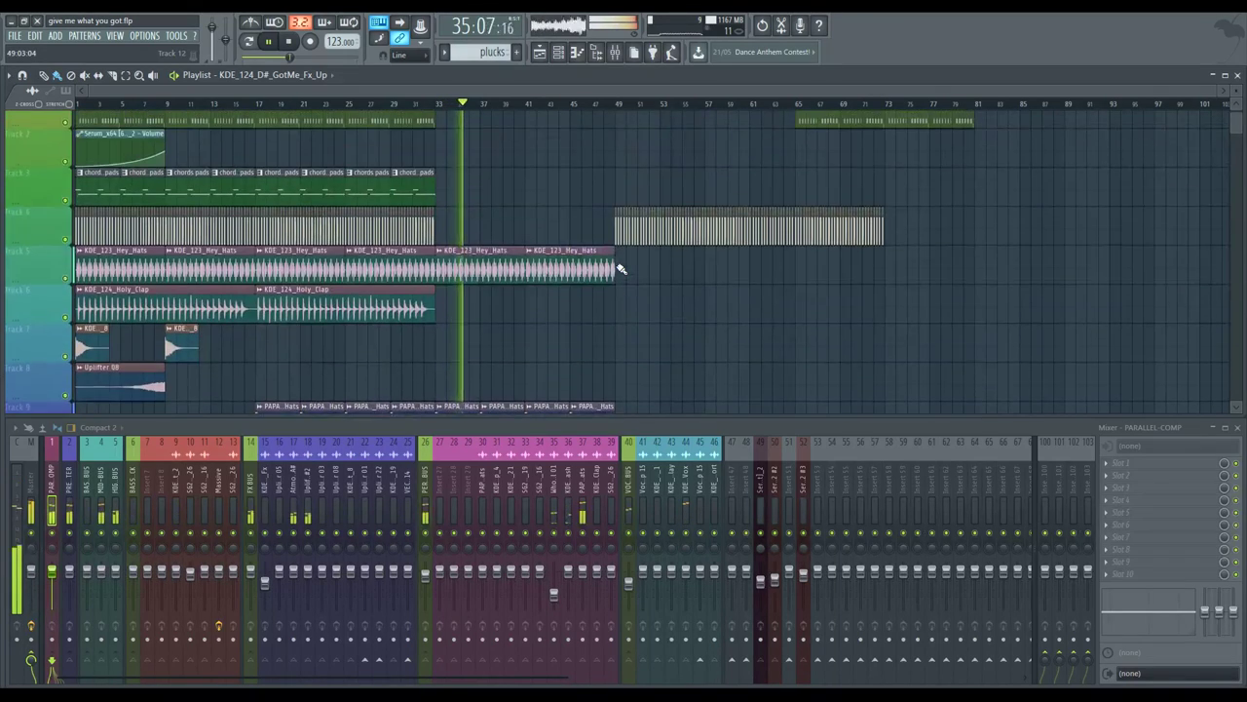
scroll(621, 269, down, 6)
scroll(621, 269, down, 5)
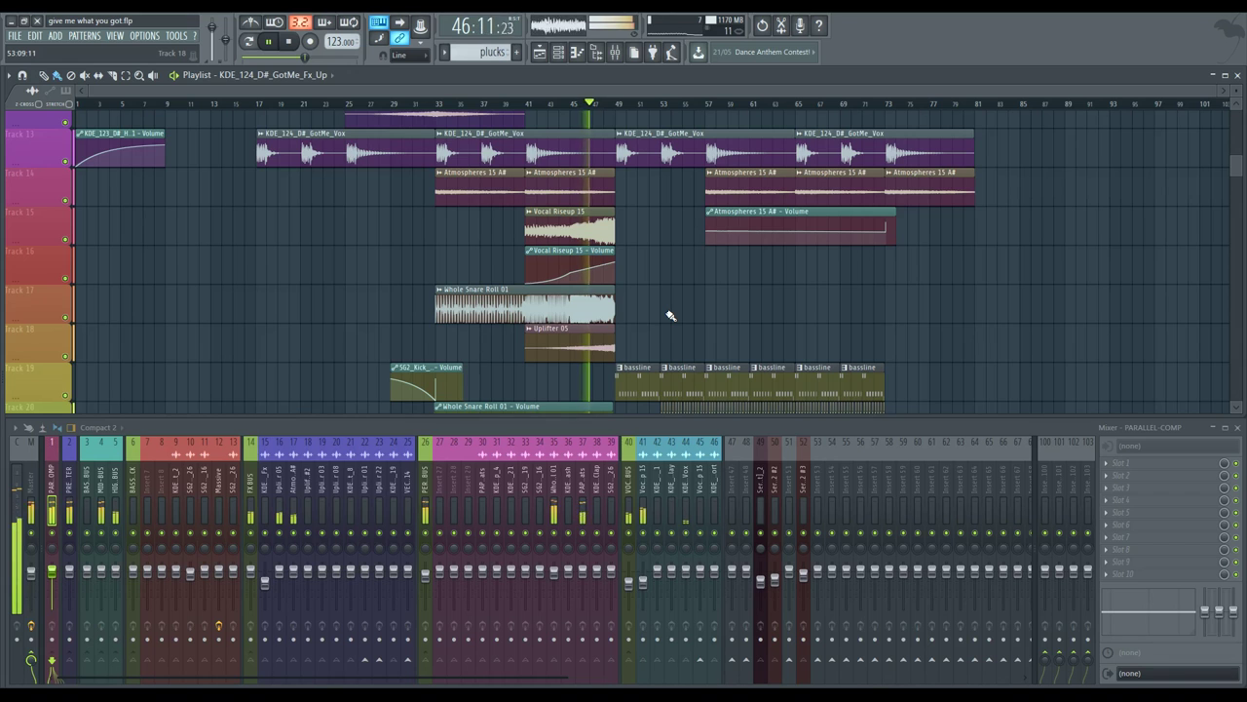
- Follow the playback into the drop at bar 49, examining the bassline, percussion and effects tracks
scroll(670, 314, down, 4)
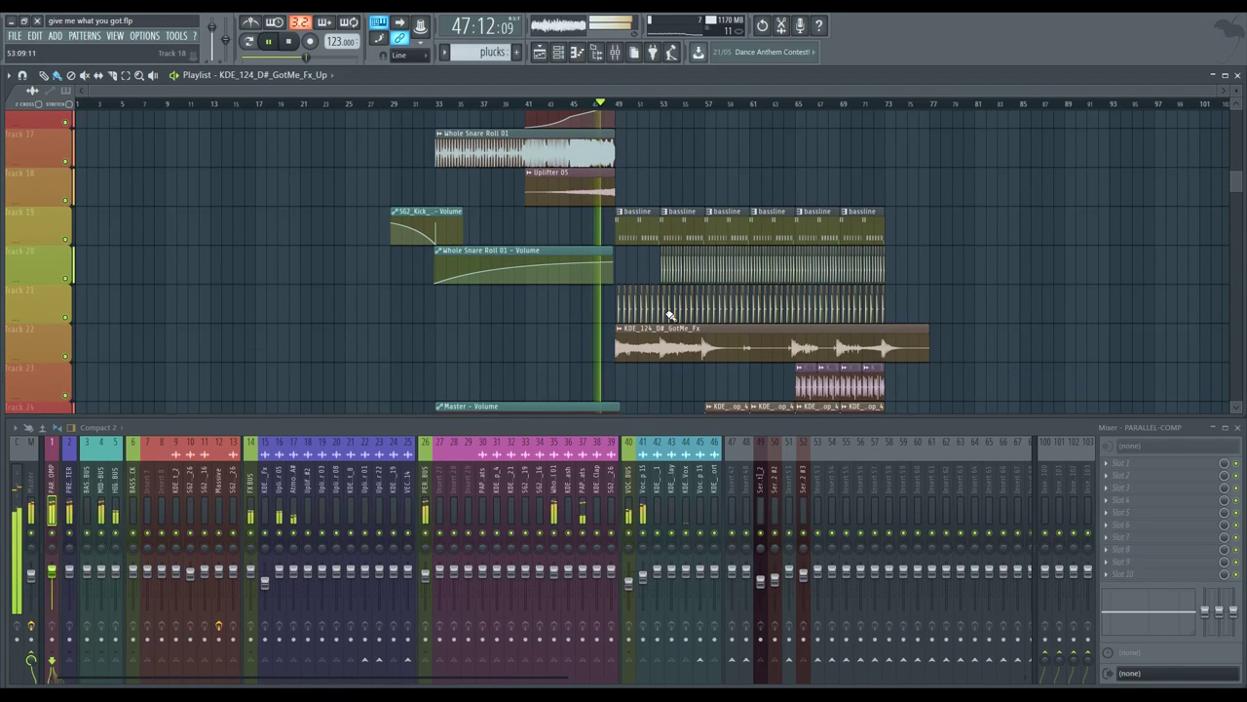
scroll(670, 314, up, 3)
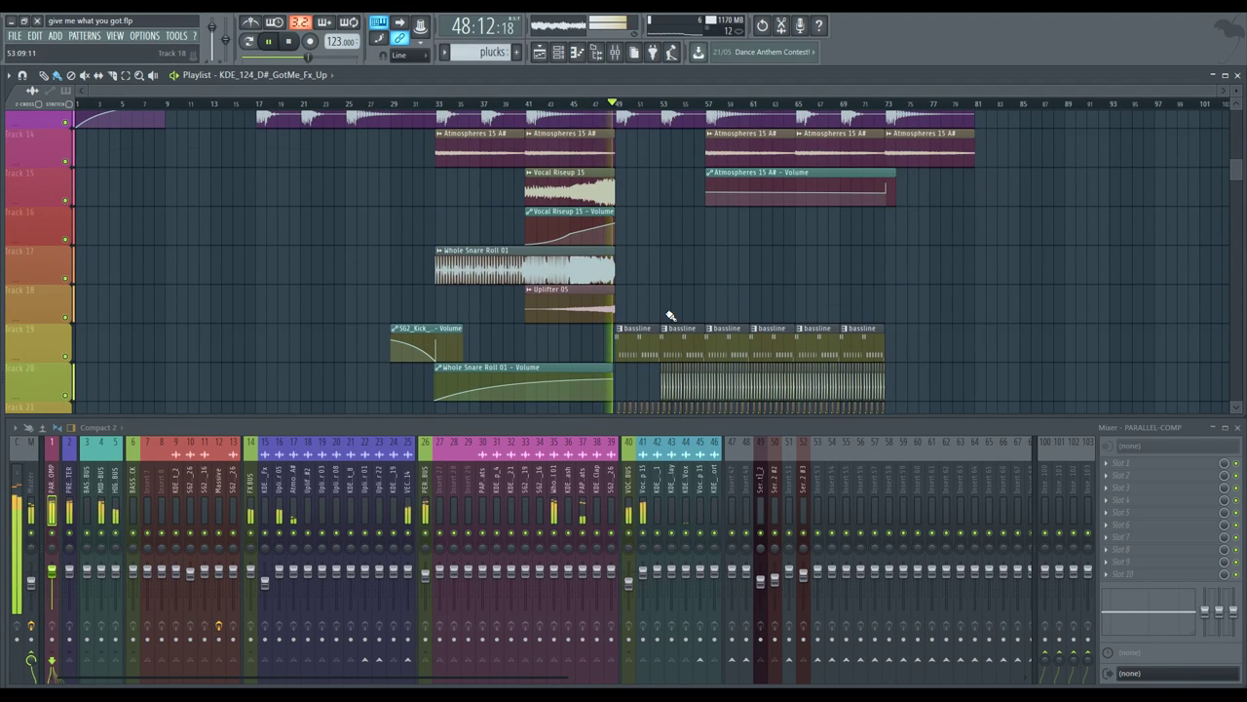
scroll(671, 315, down, 7)
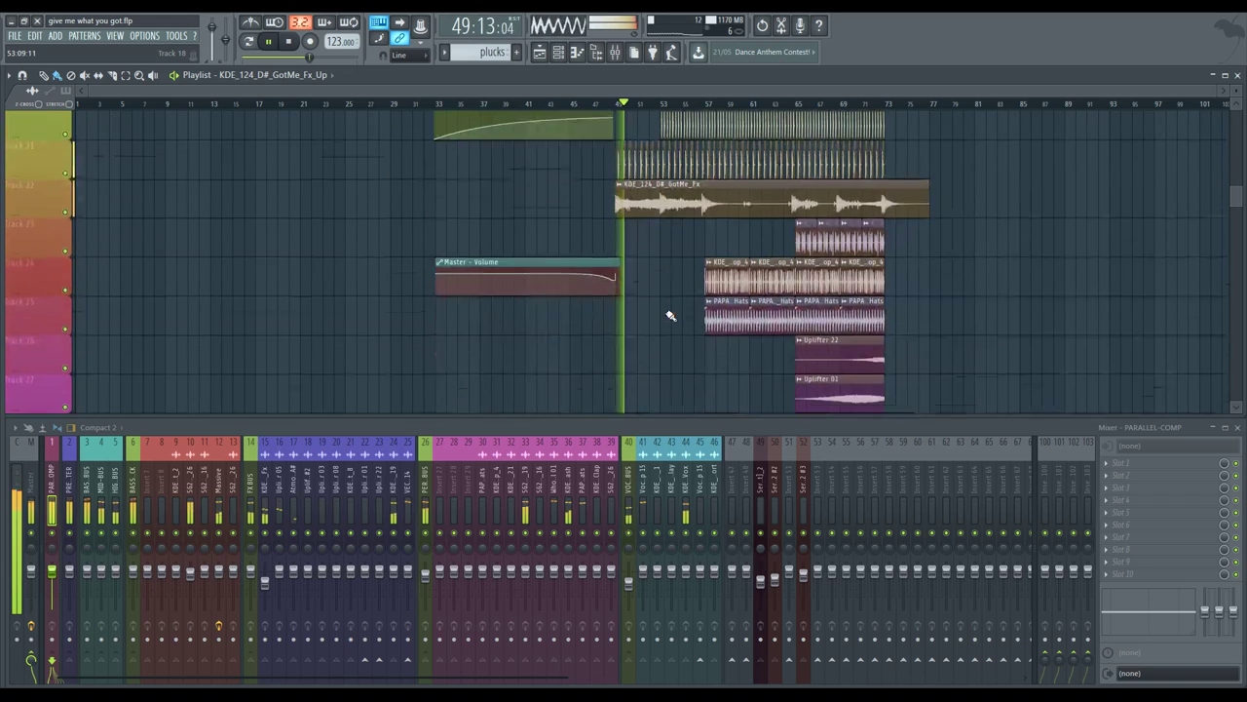
scroll(671, 315, up, 4)
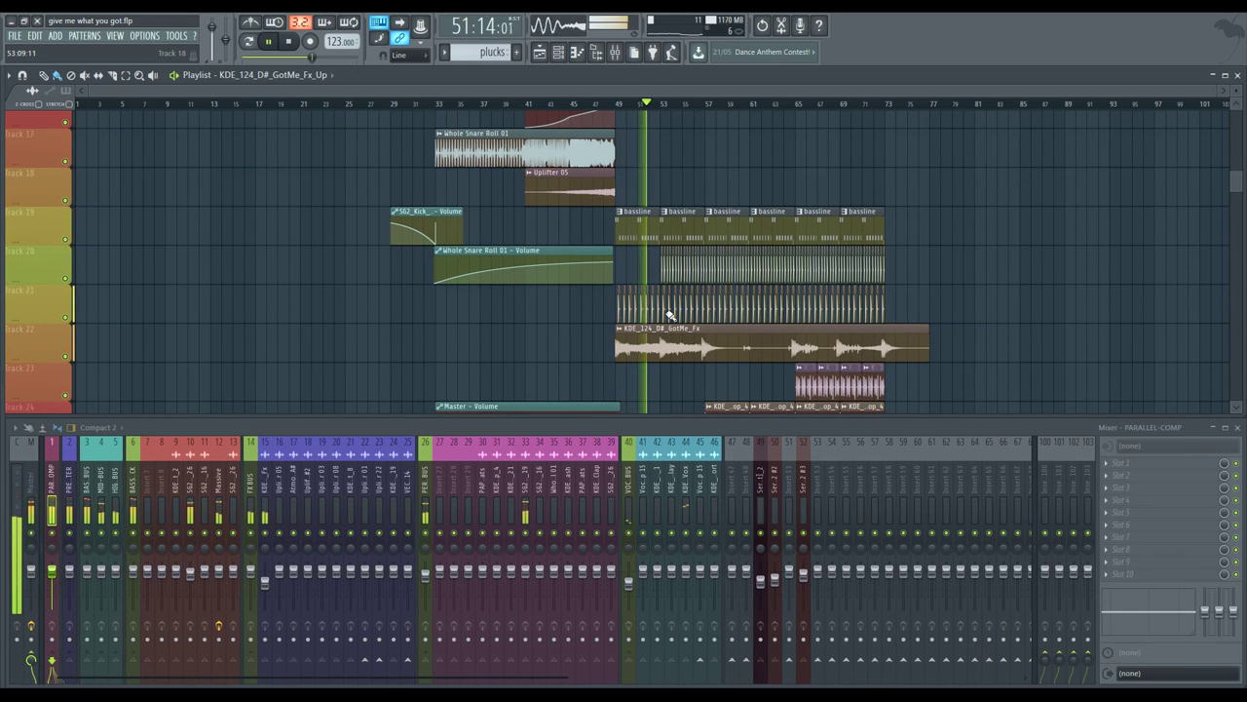
scroll(670, 315, up, 2)
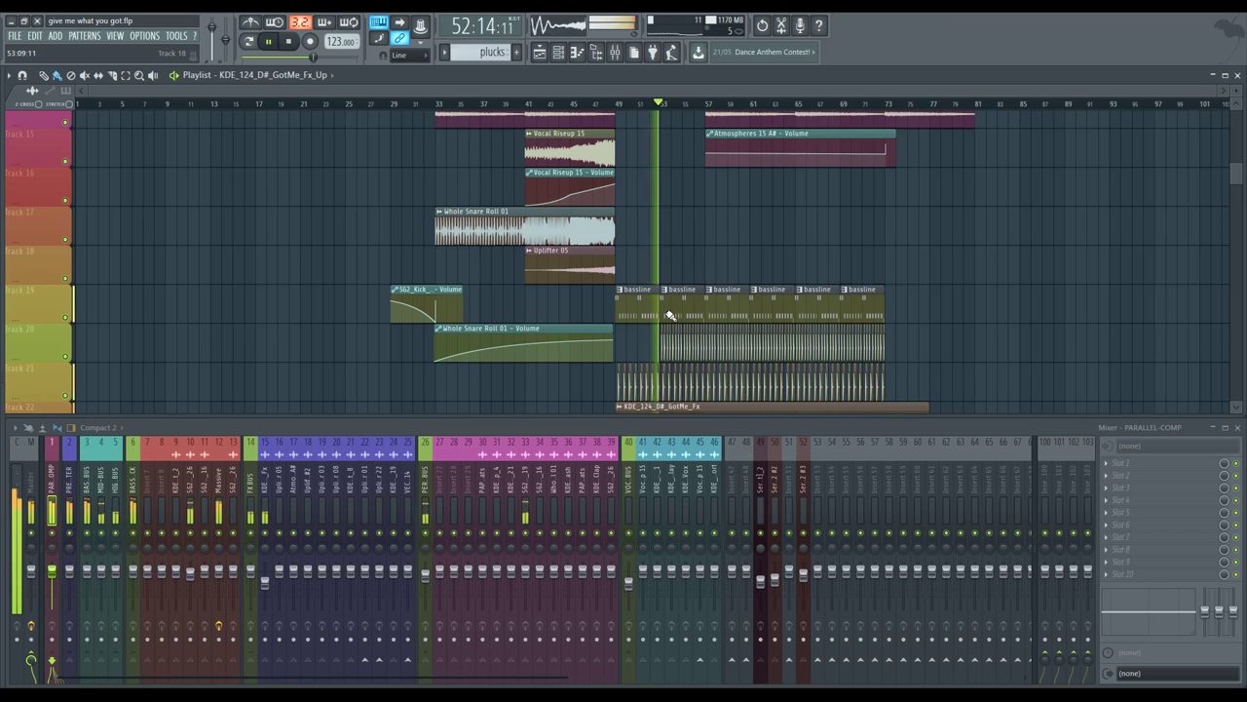
scroll(670, 315, down, 9)
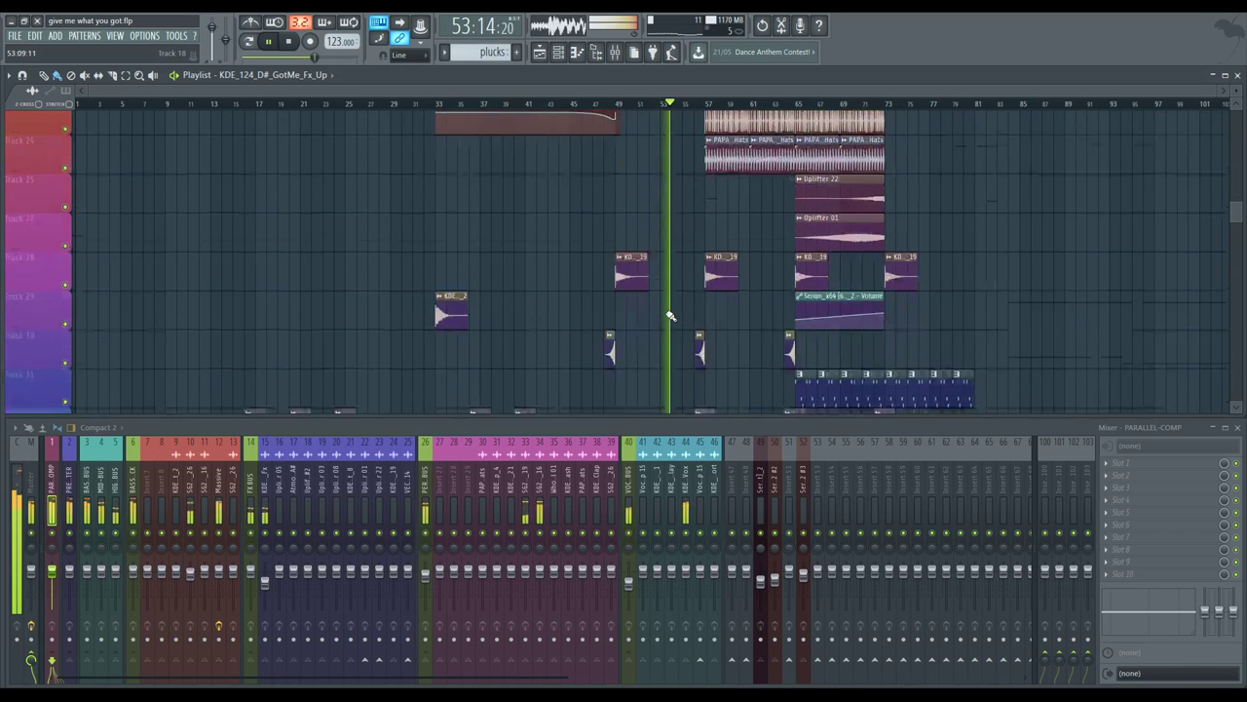
scroll(671, 315, down, 4)
scroll(671, 315, up, 9)
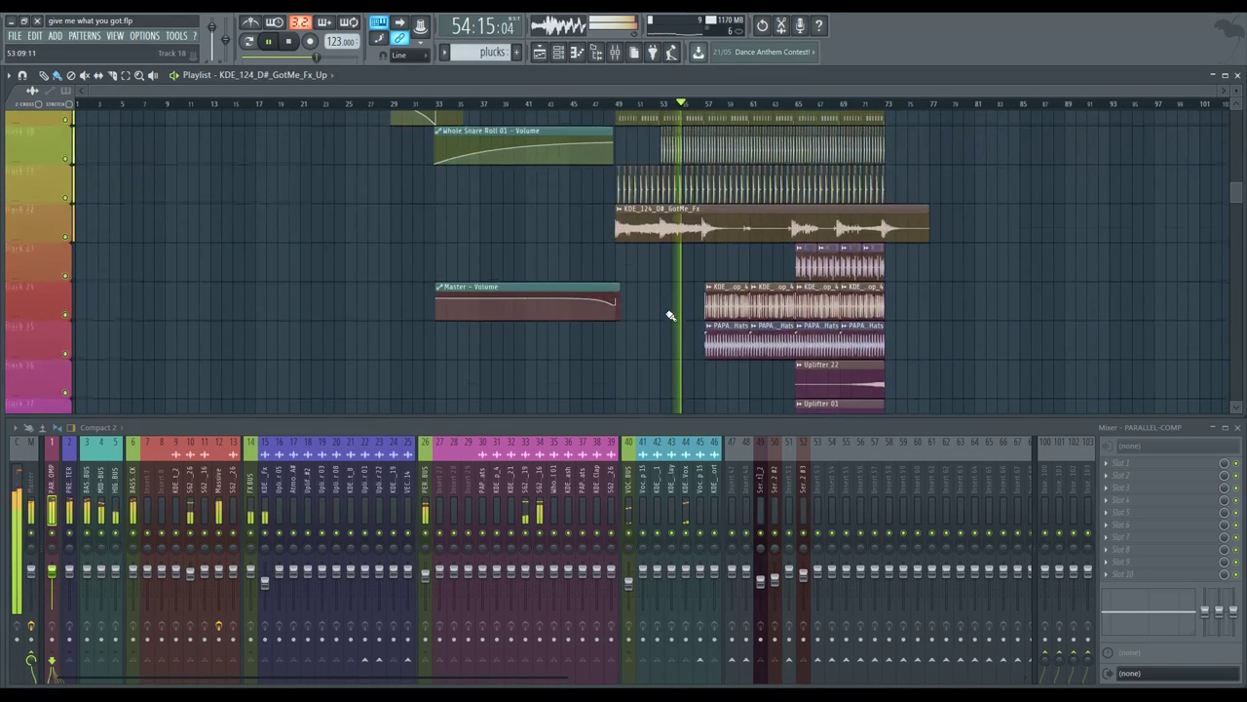
scroll(670, 315, up, 3)
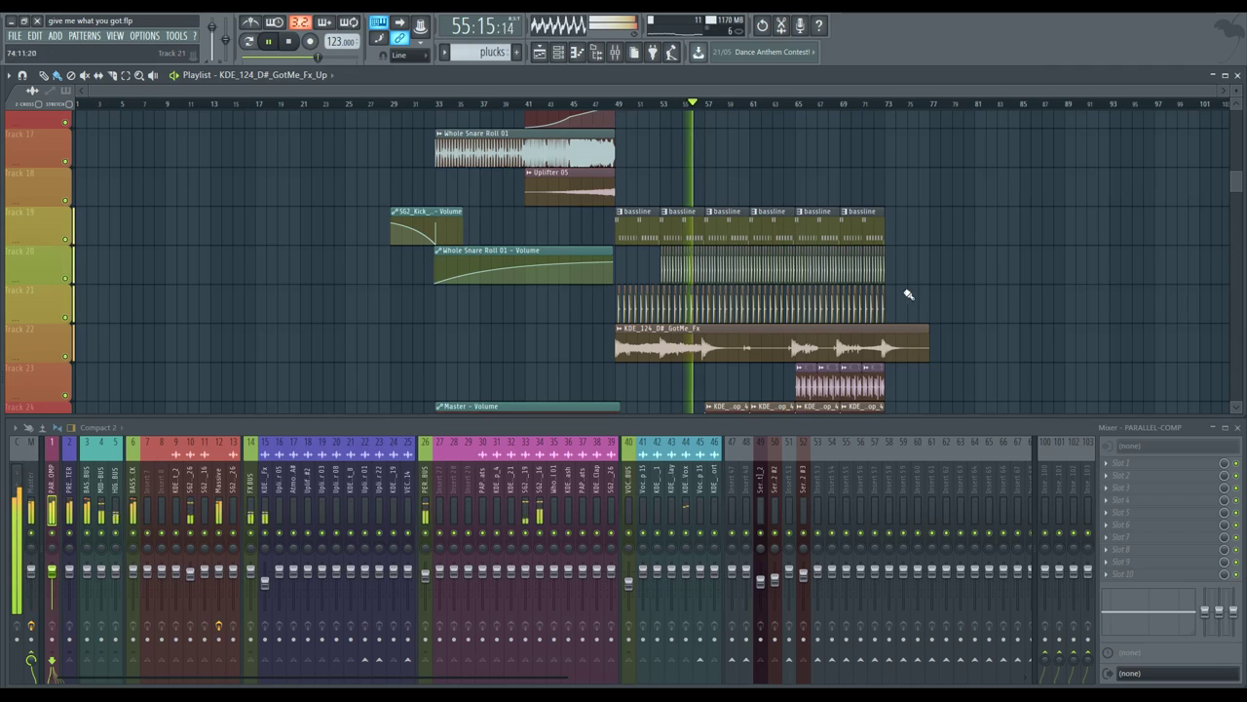
- Follow the playback from bar 57, examining the added loop, vocal, atmosphere and soft chord clips, and stop the song
scroll(909, 295, down, 4)
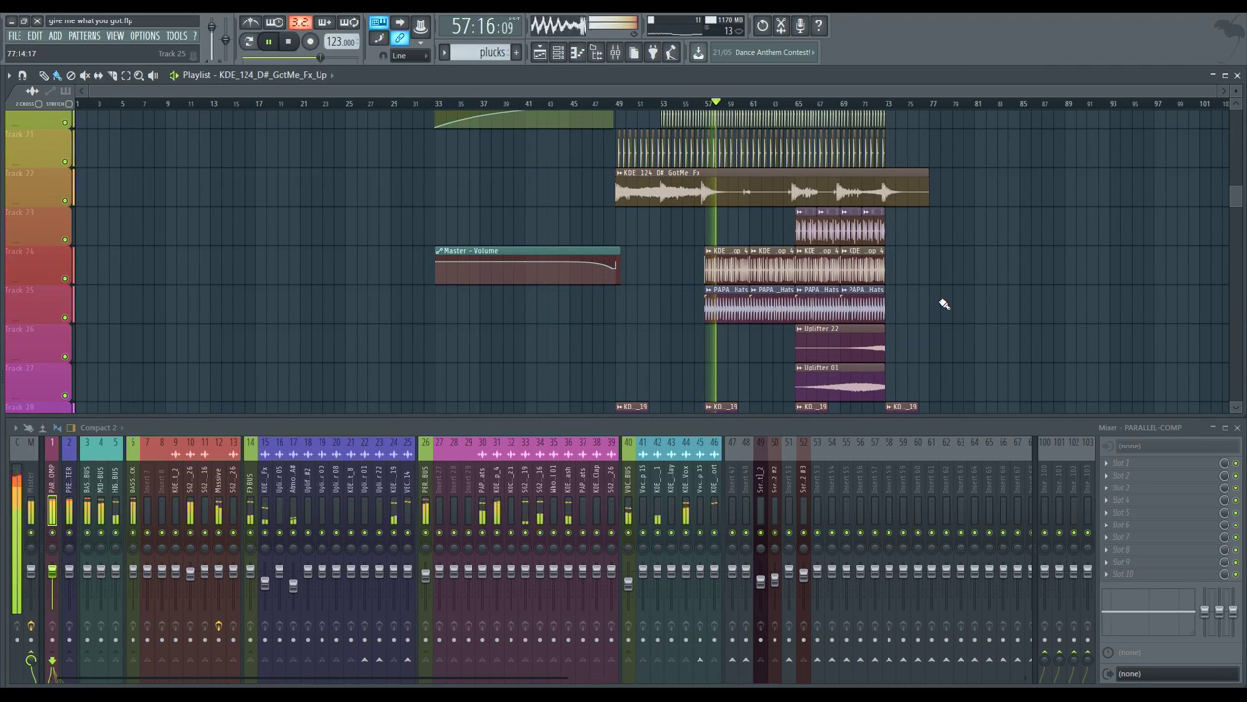
scroll(944, 304, up, 16)
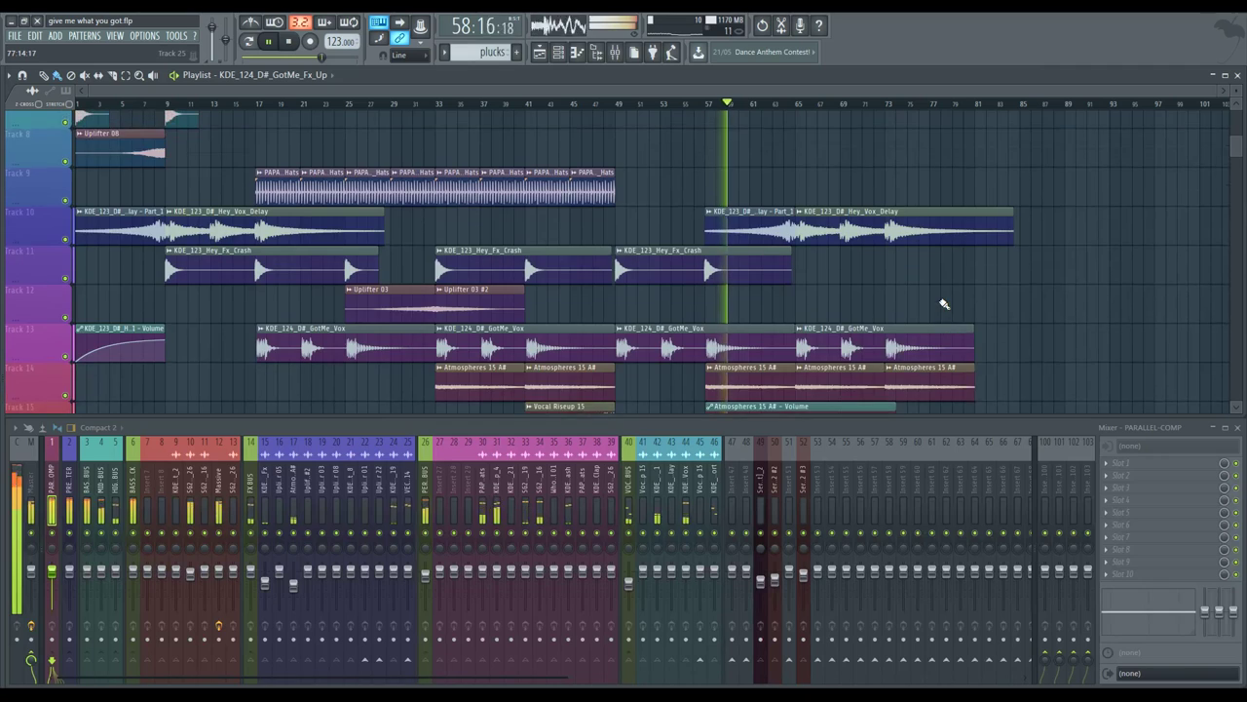
scroll(943, 304, up, 3)
scroll(944, 304, down, 6)
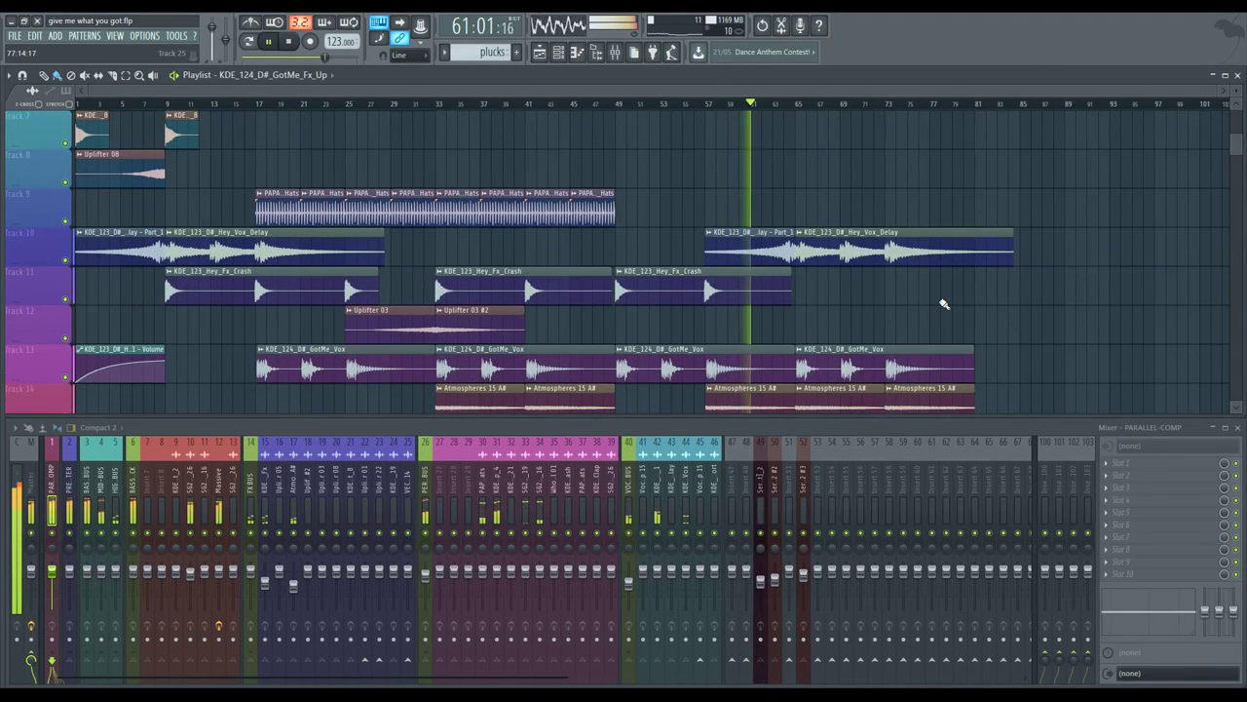
scroll(943, 305, down, 3)
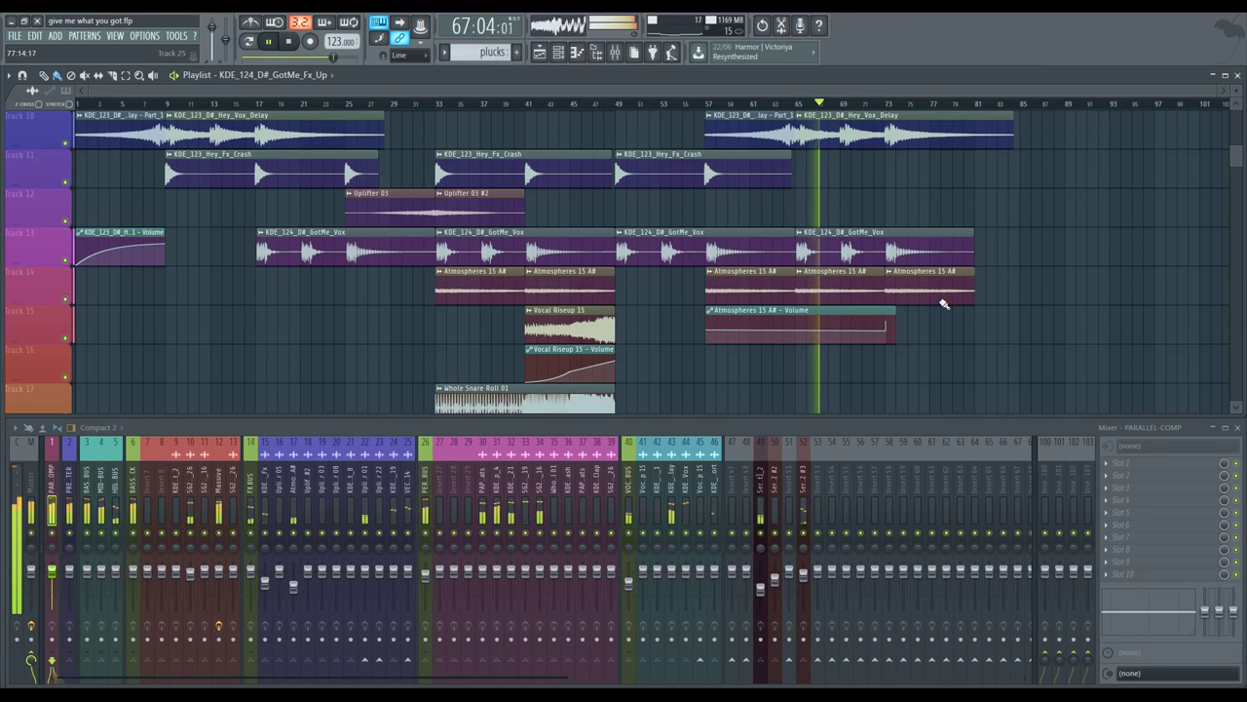
scroll(944, 304, down, 2)
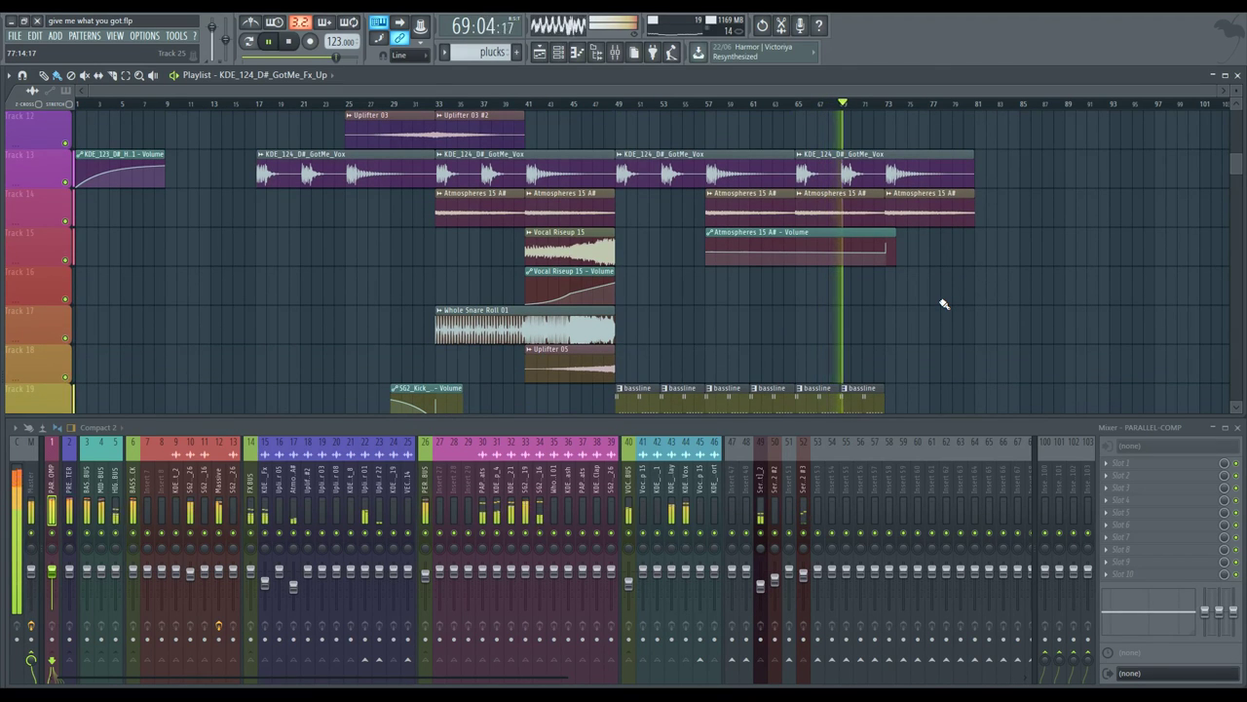
scroll(943, 304, up, 11)
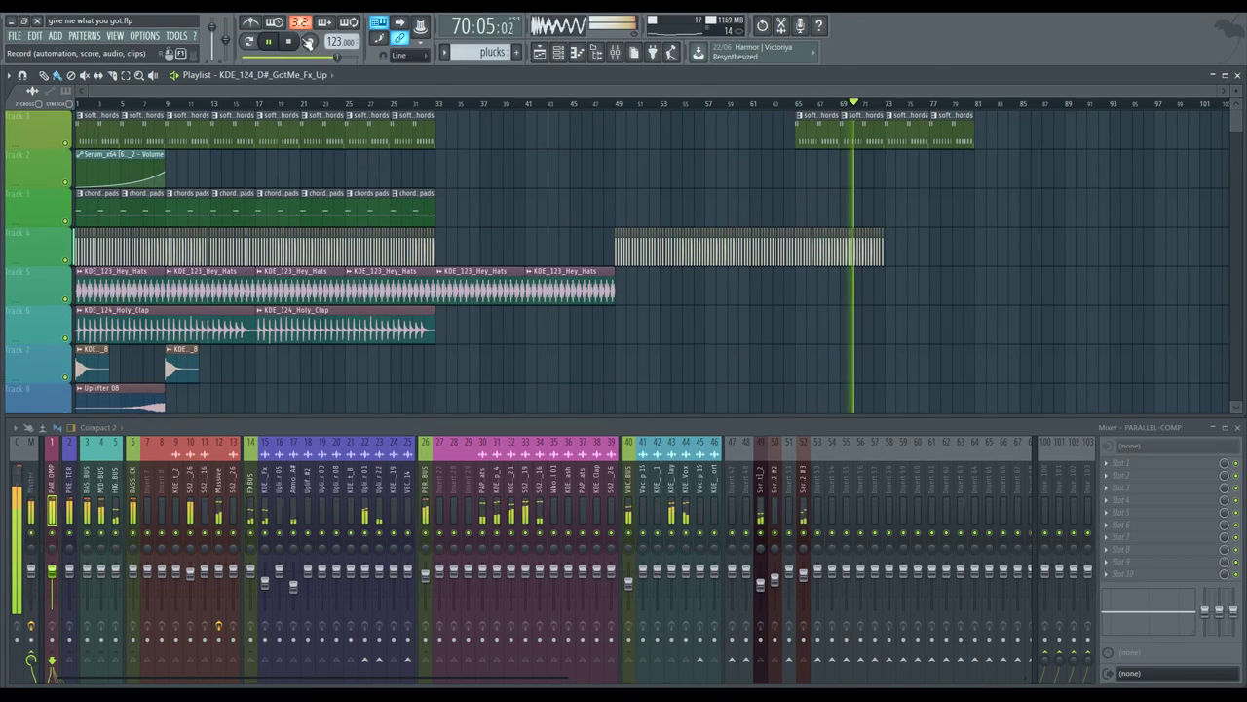
click(288, 42)
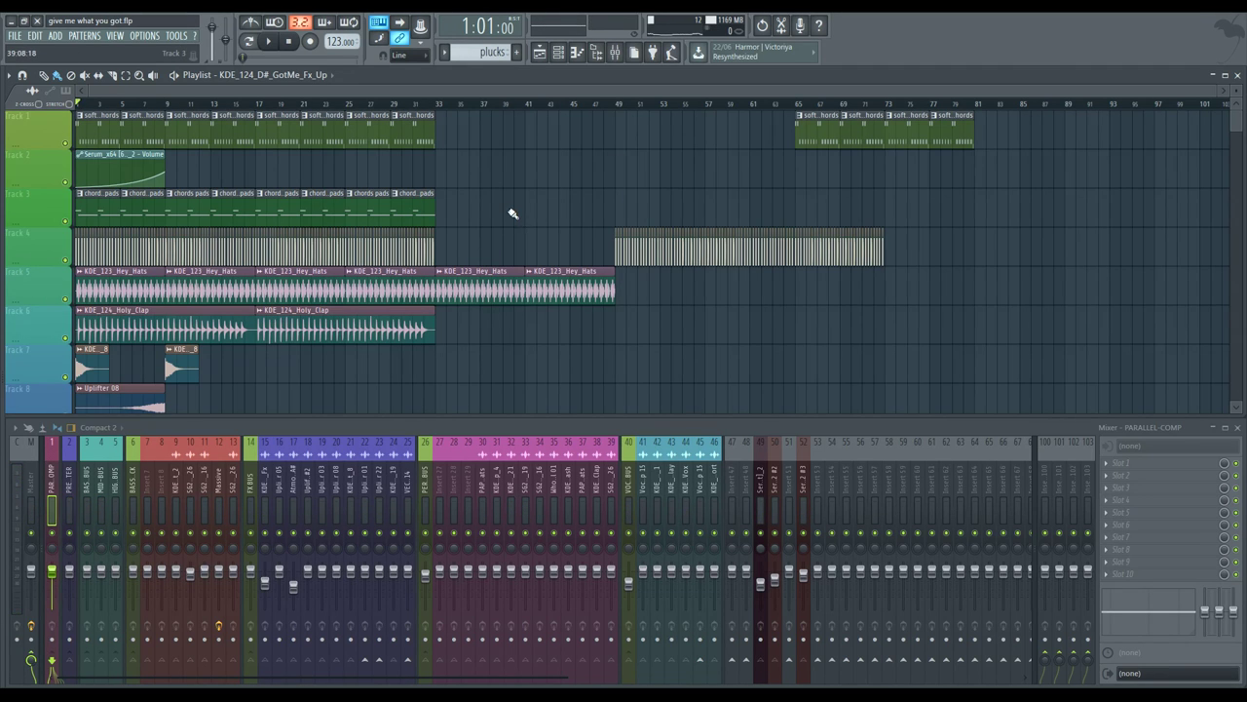
scroll(516, 199, down, 3)
scroll(541, 276, down, 3)
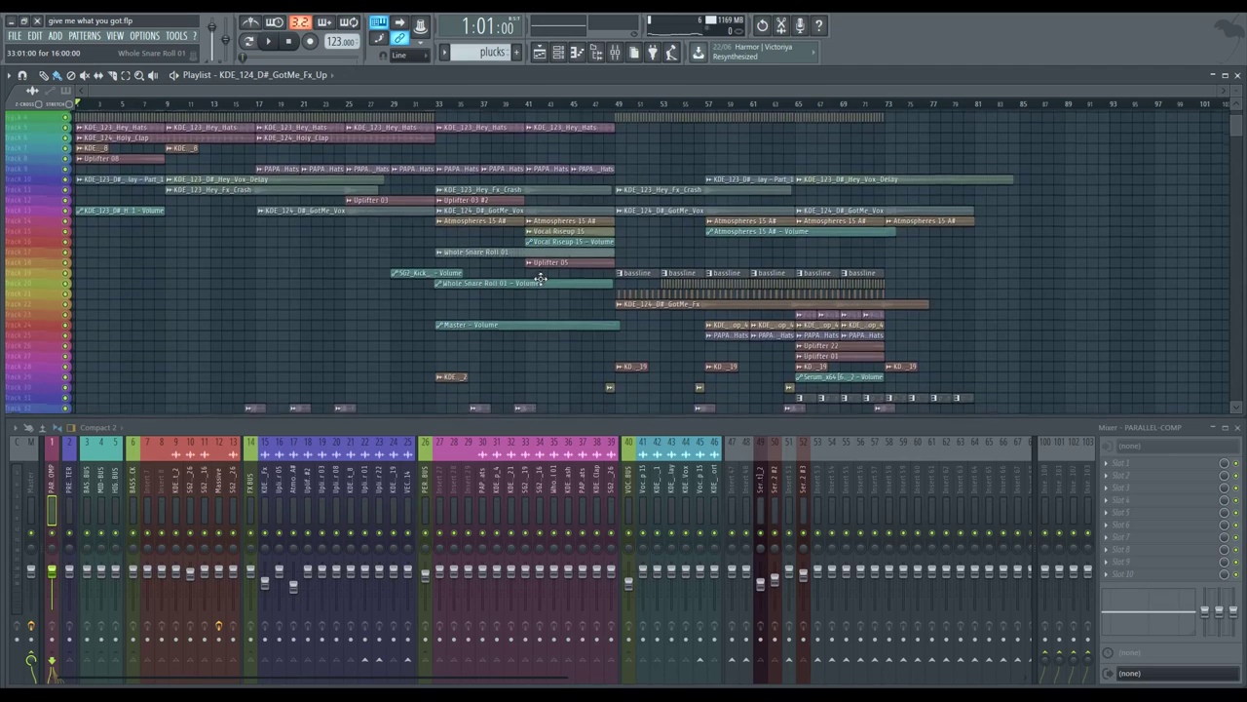
scroll(308, 193, up, 3)
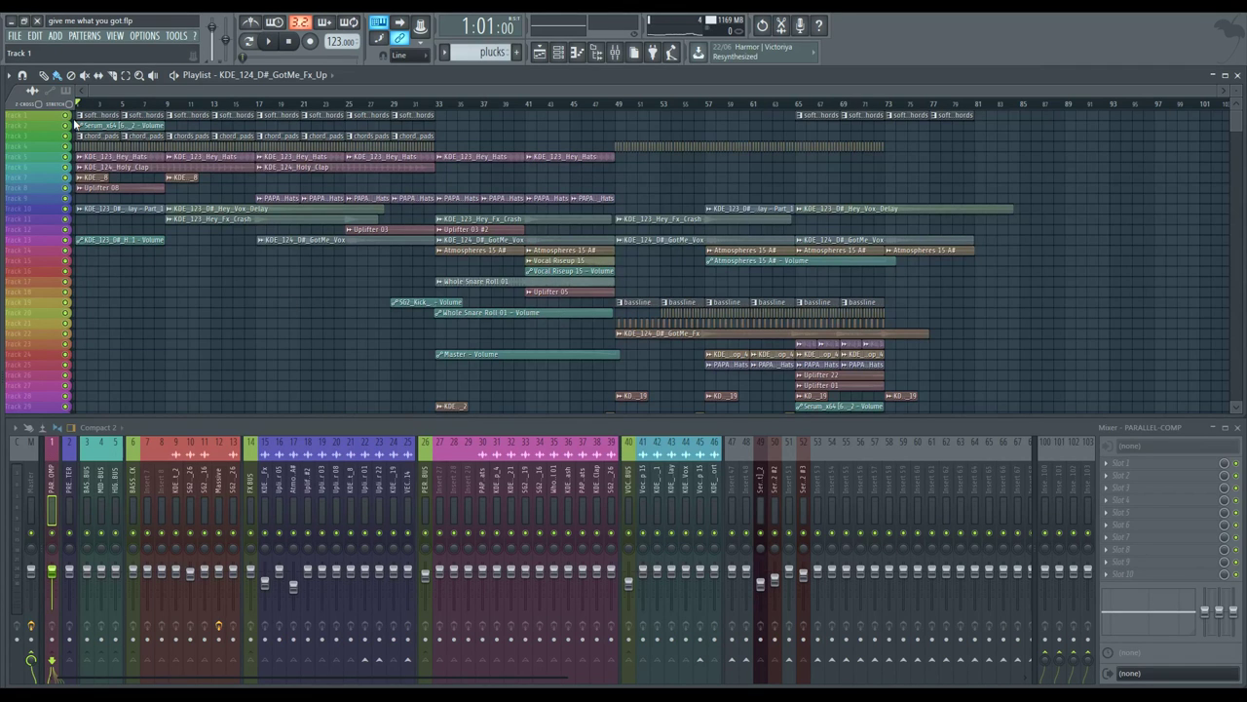
scroll(234, 309, down, 5)
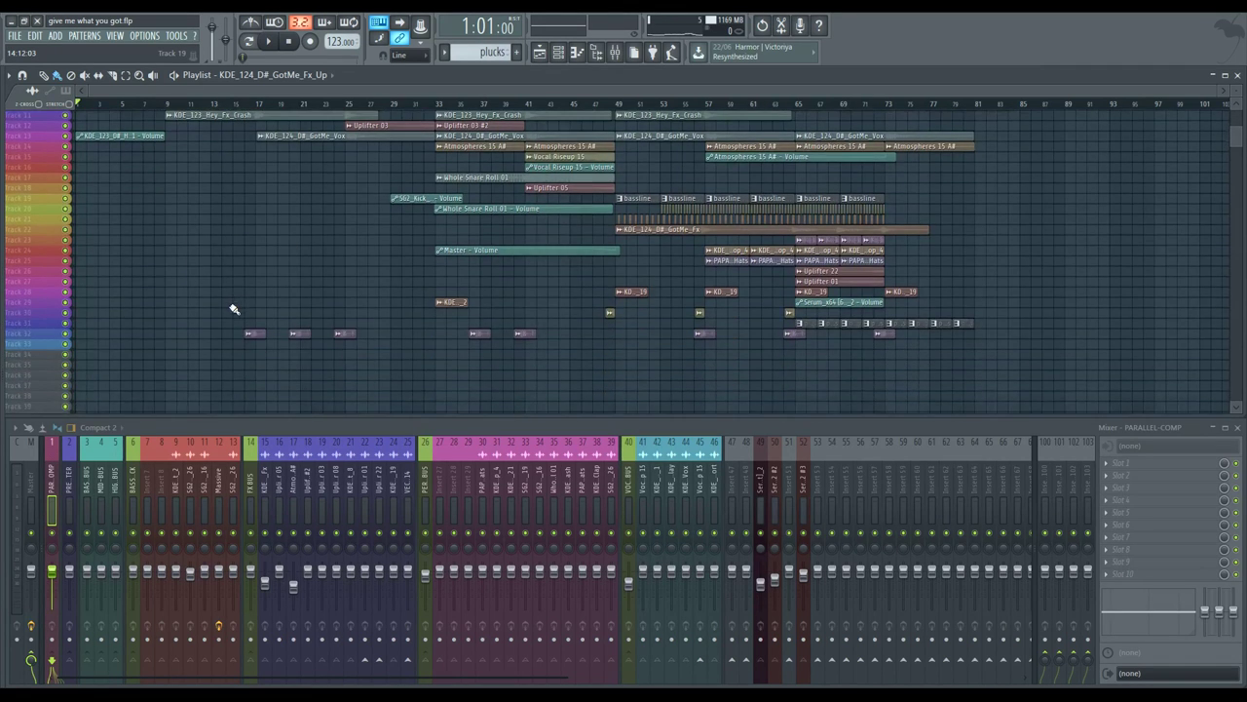
scroll(169, 234, up, 5)
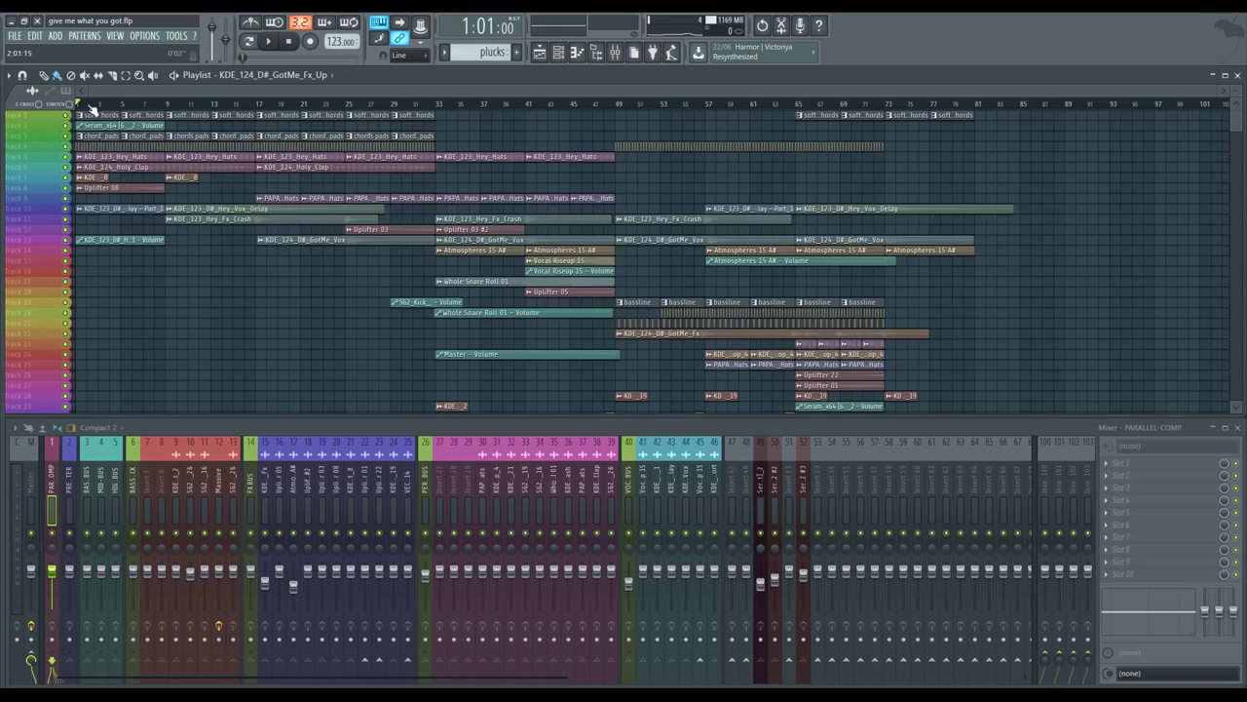
- Solo tracks 1, 3, 4 and 5 in turn while playing from bar 1 to audition the soft chords, chord pads and hats
drag(88, 104, 97, 104)
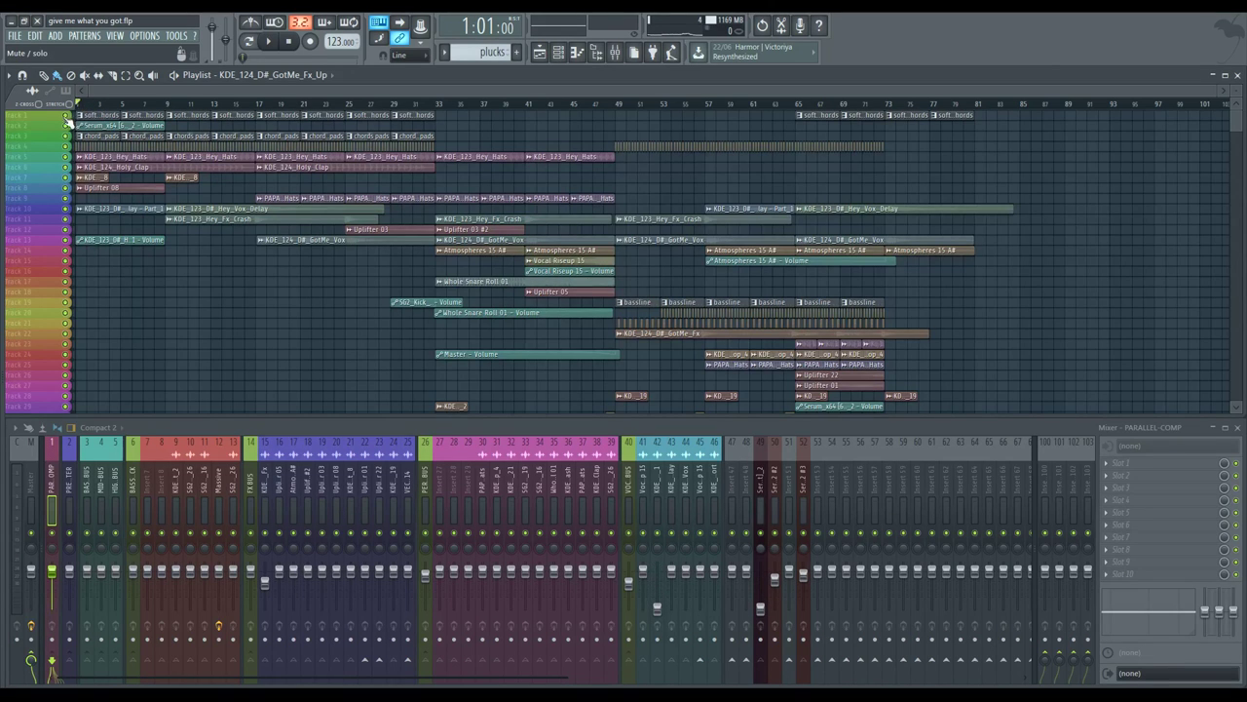
right_click(65, 115)
key(space)
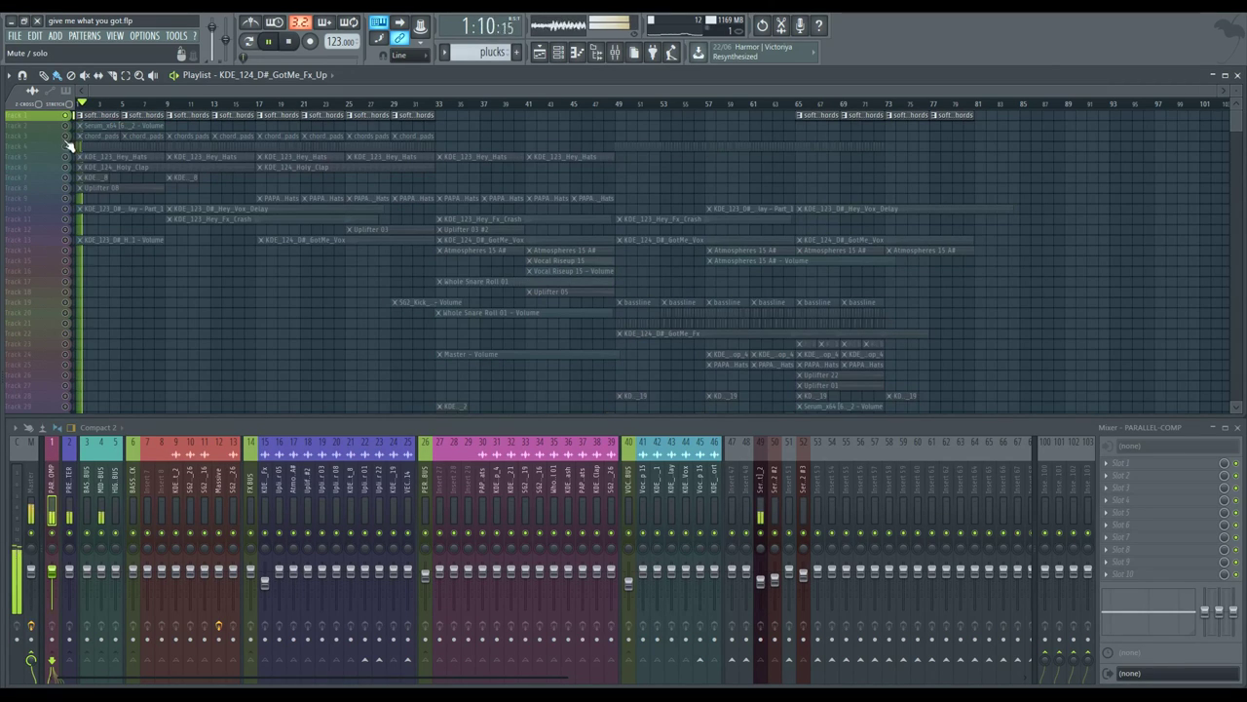
right_click(65, 126)
right_click(65, 135)
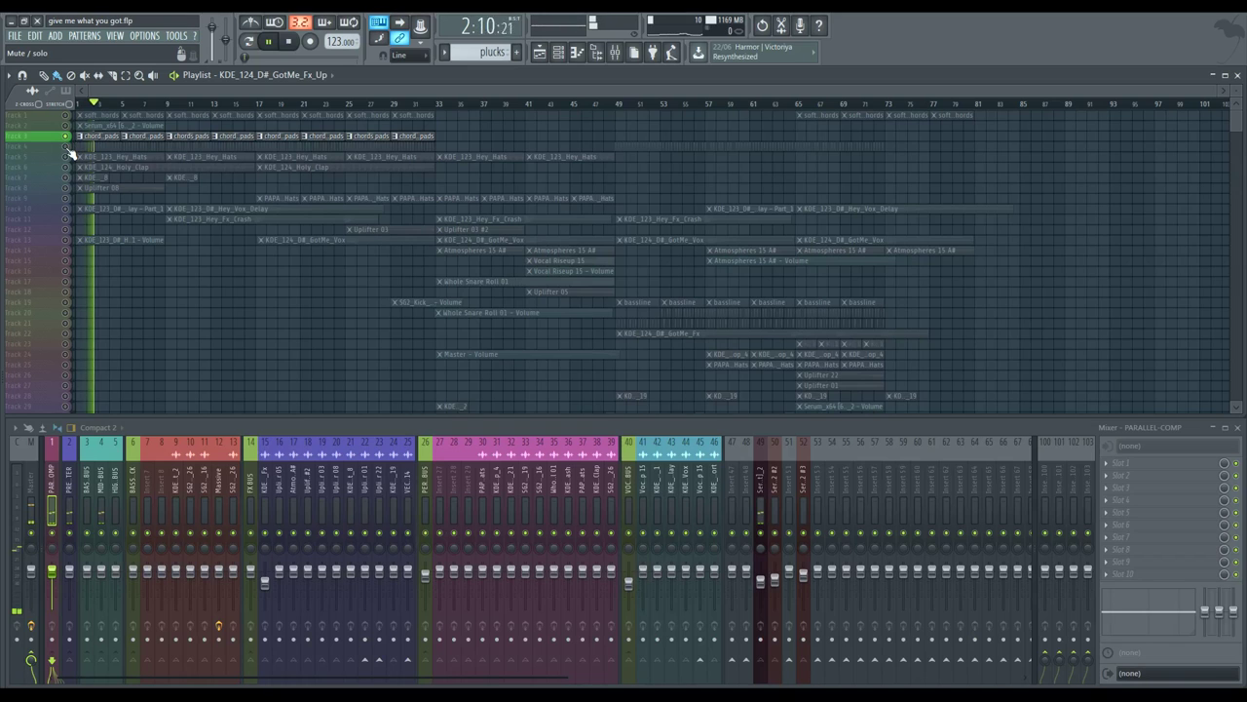
right_click(67, 147)
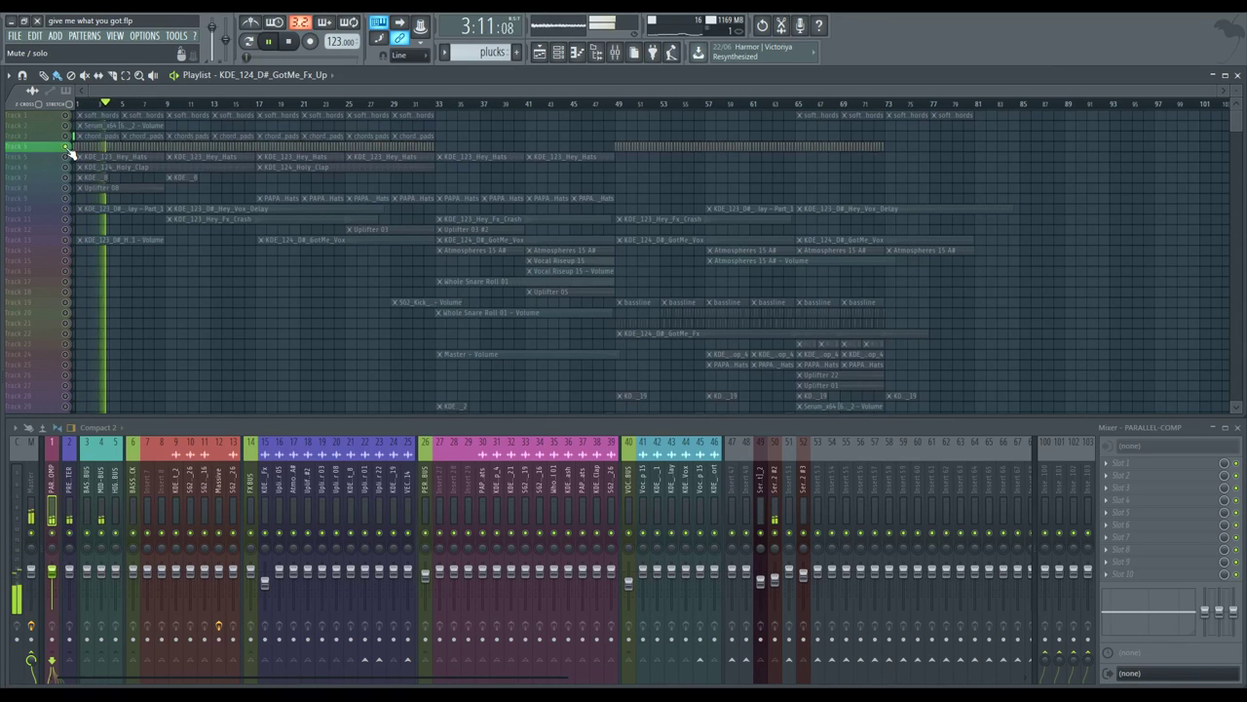
right_click(66, 156)
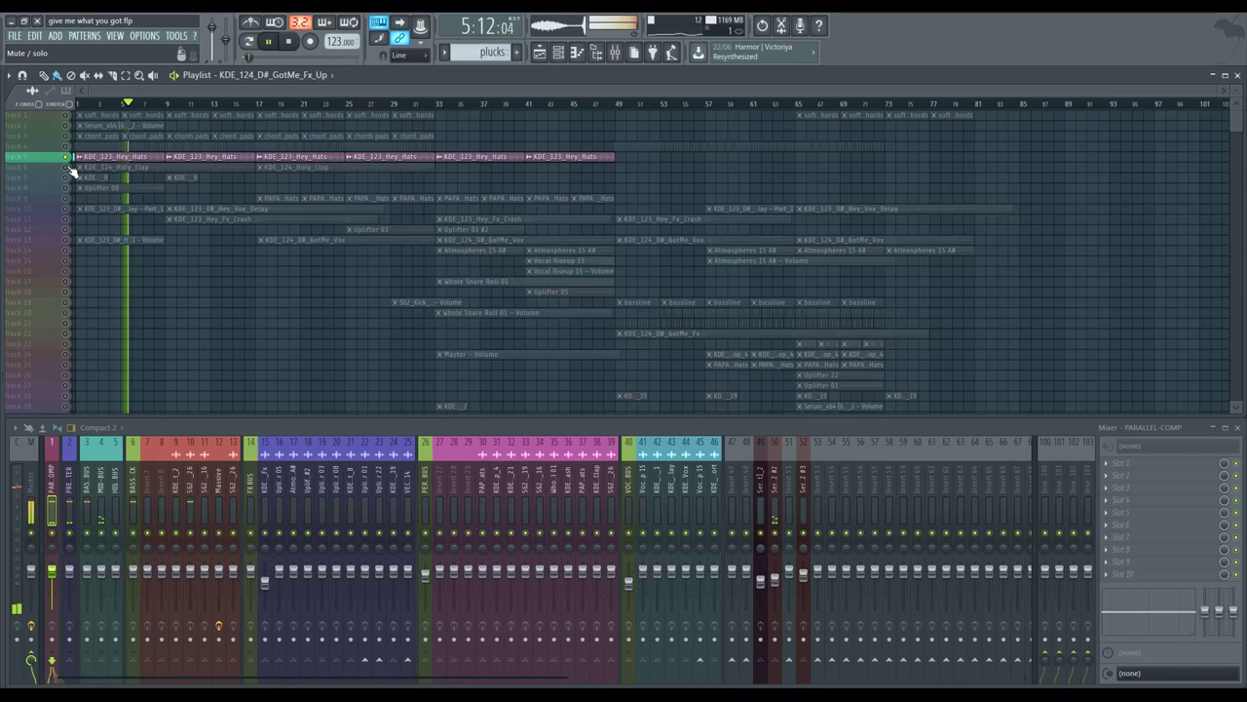
key(space)
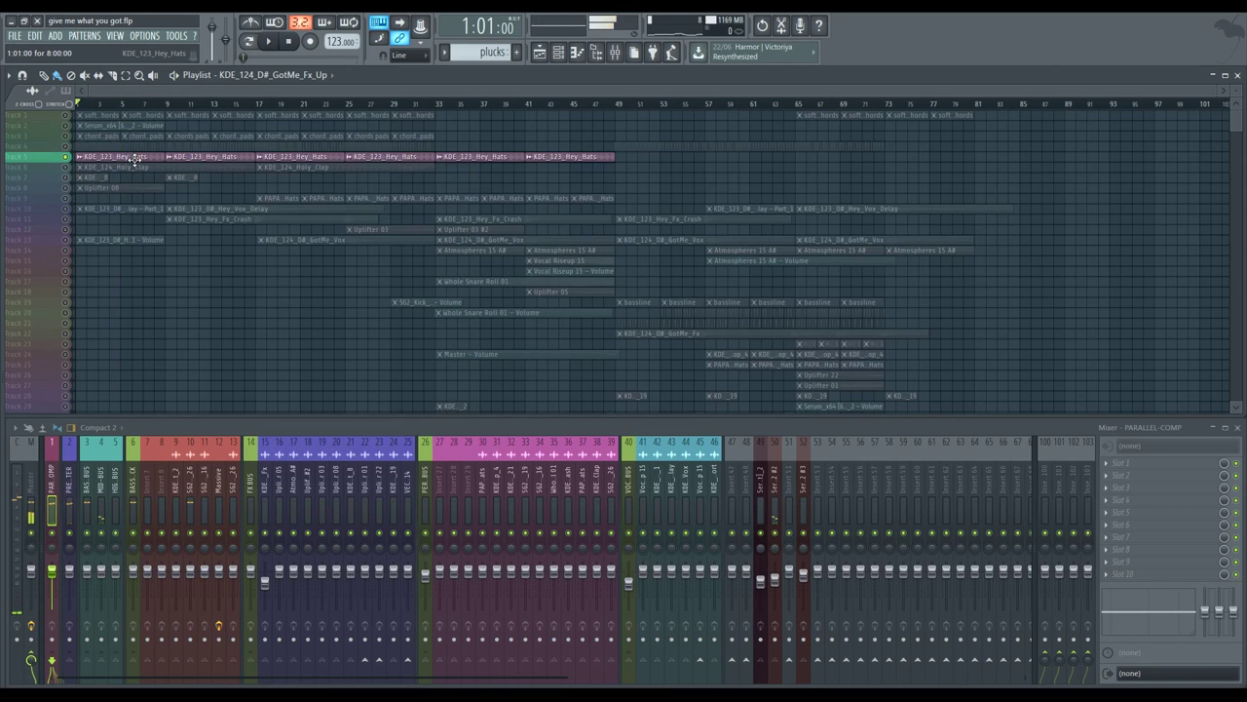
- Select the KDE_123_Hey_Hats mixer track, and audition the hats, Holy Clap, track 7 and Uplifter 08 soloed in turn, checking the uplifter from bar 6
click(468, 492)
key(ctrl+l)
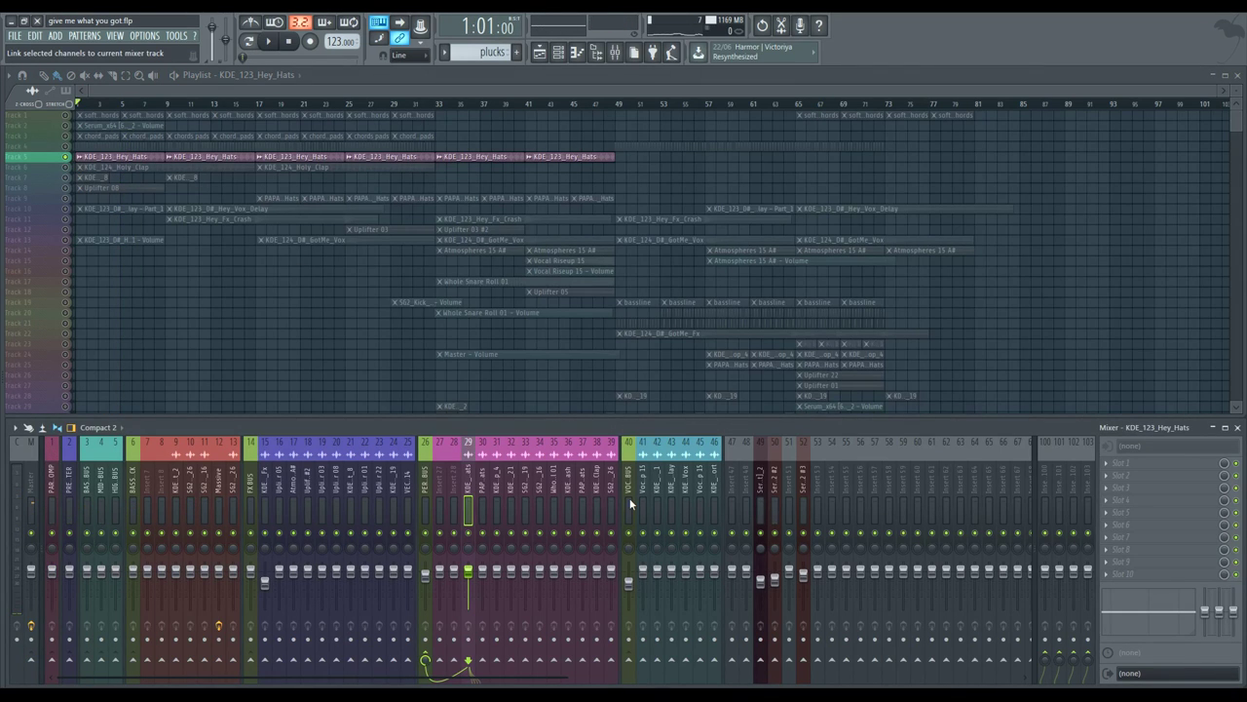
key(space)
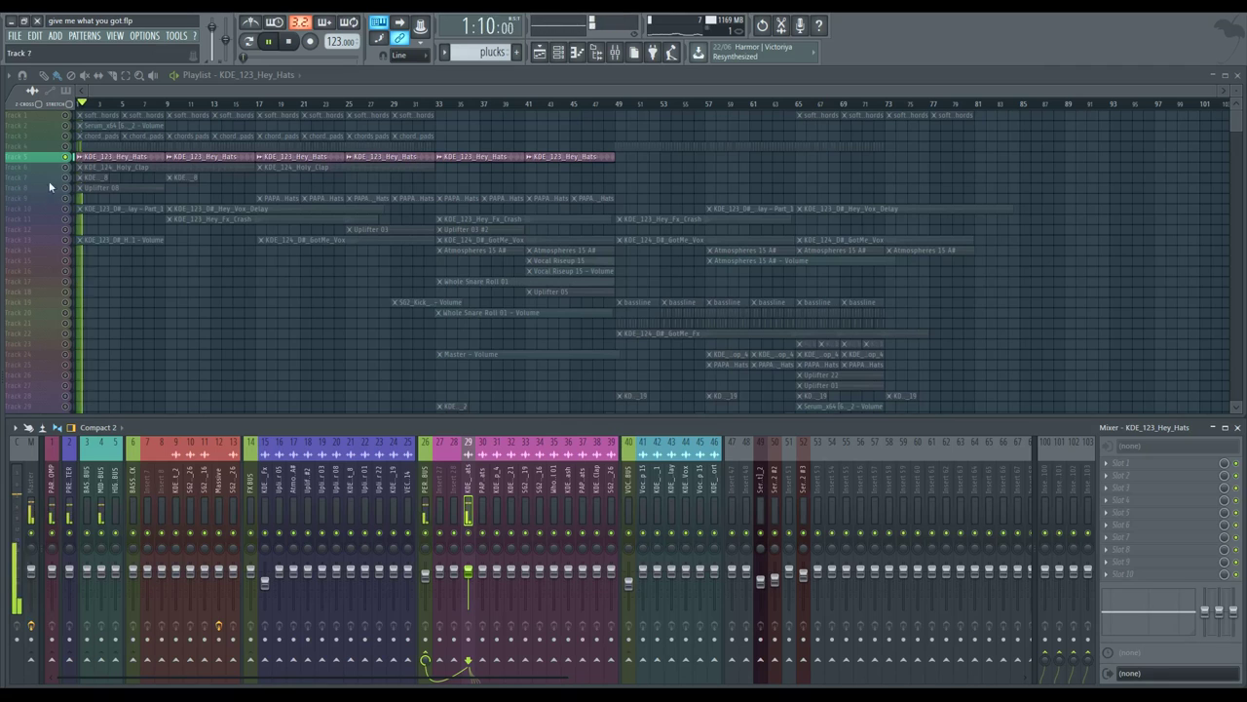
click(68, 168)
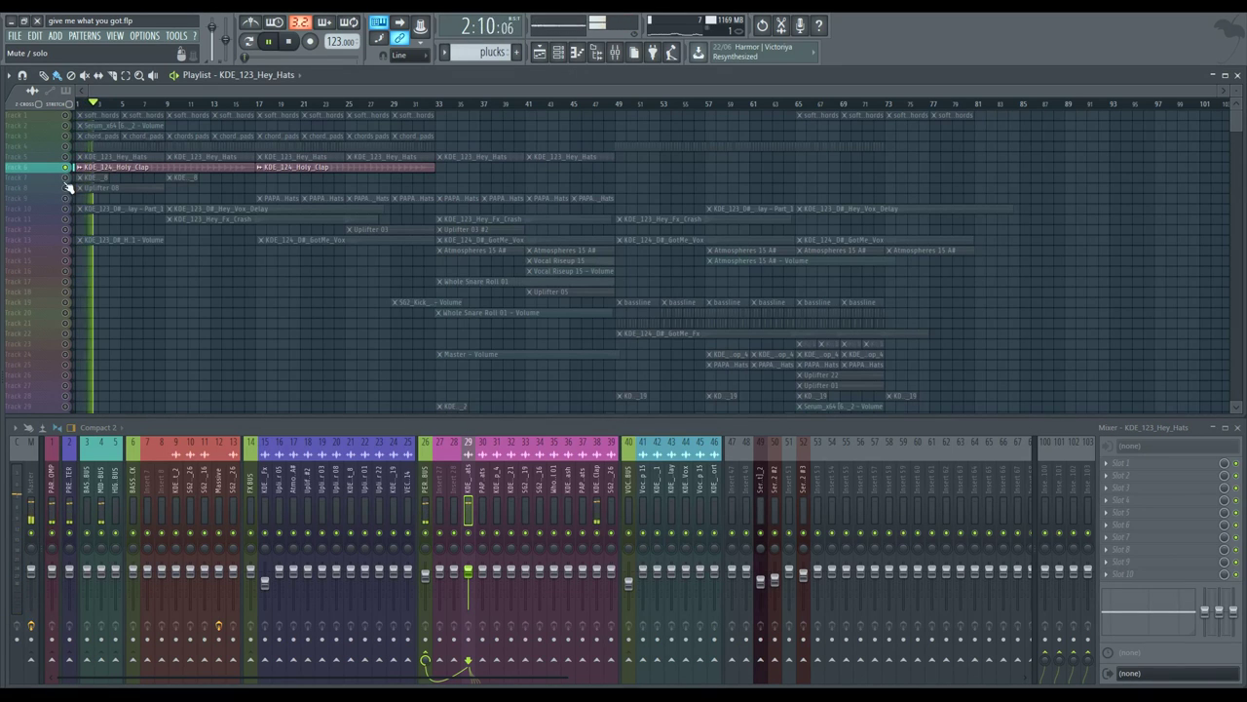
click(67, 178)
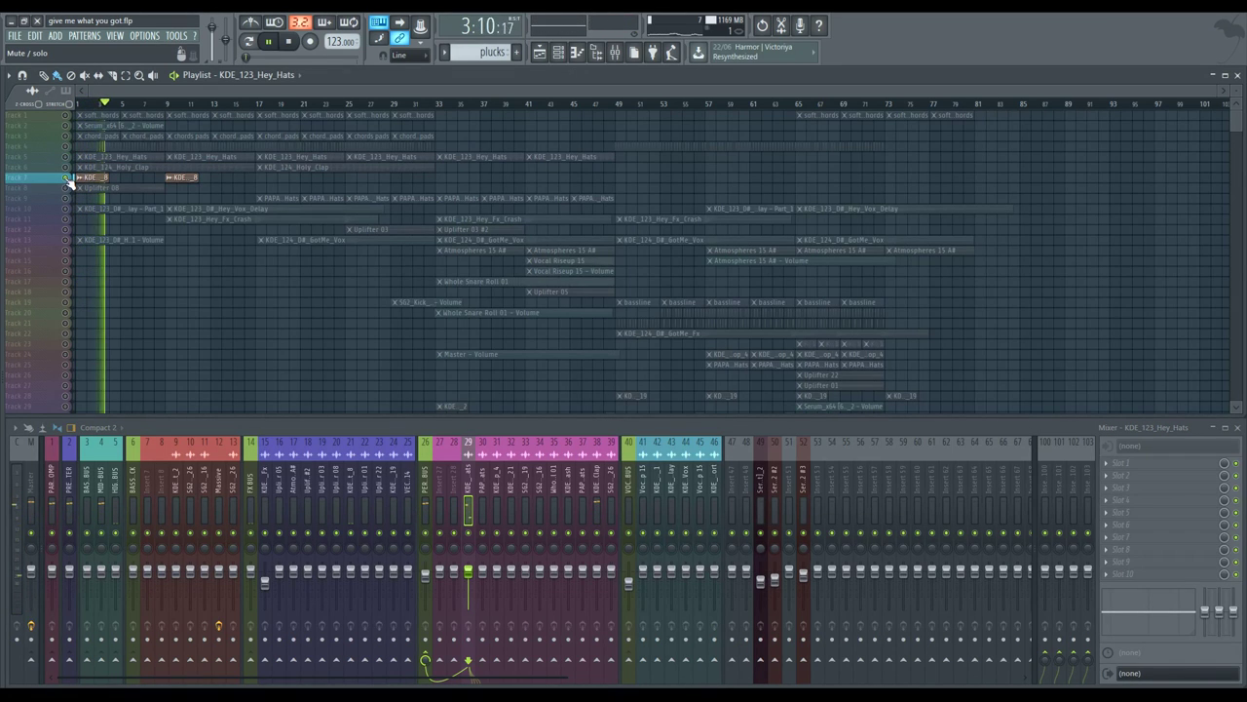
click(68, 188)
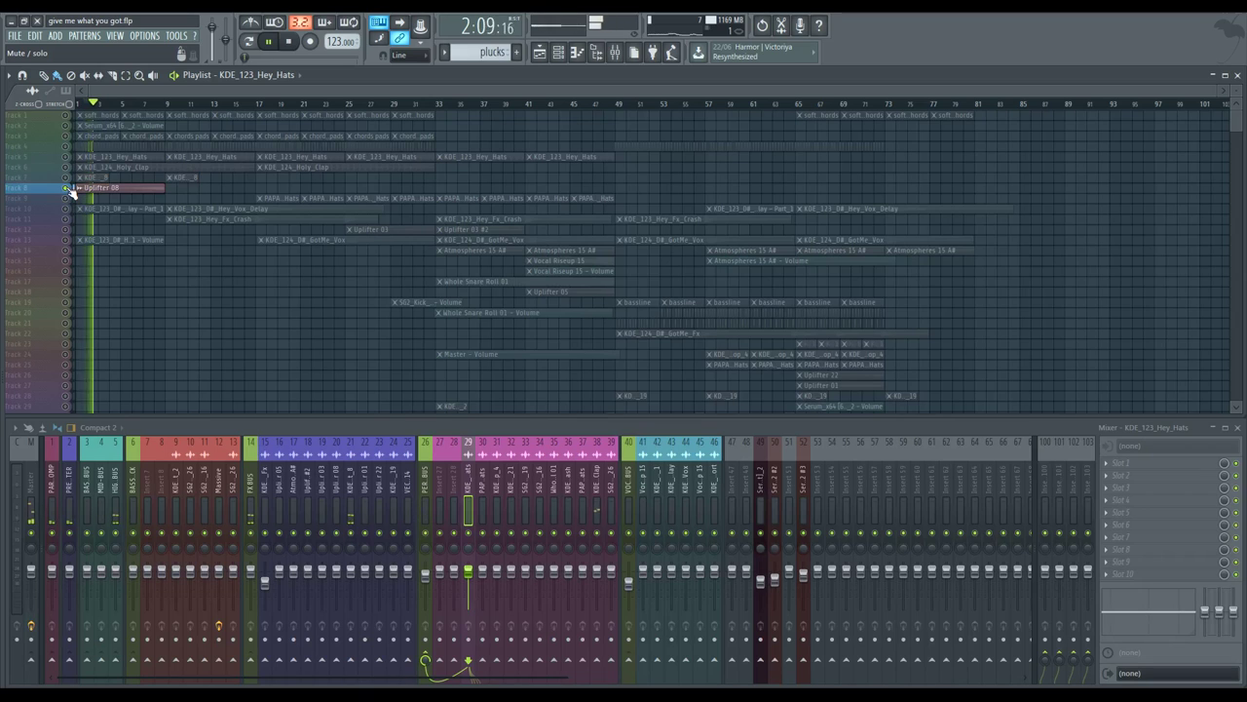
click(133, 104)
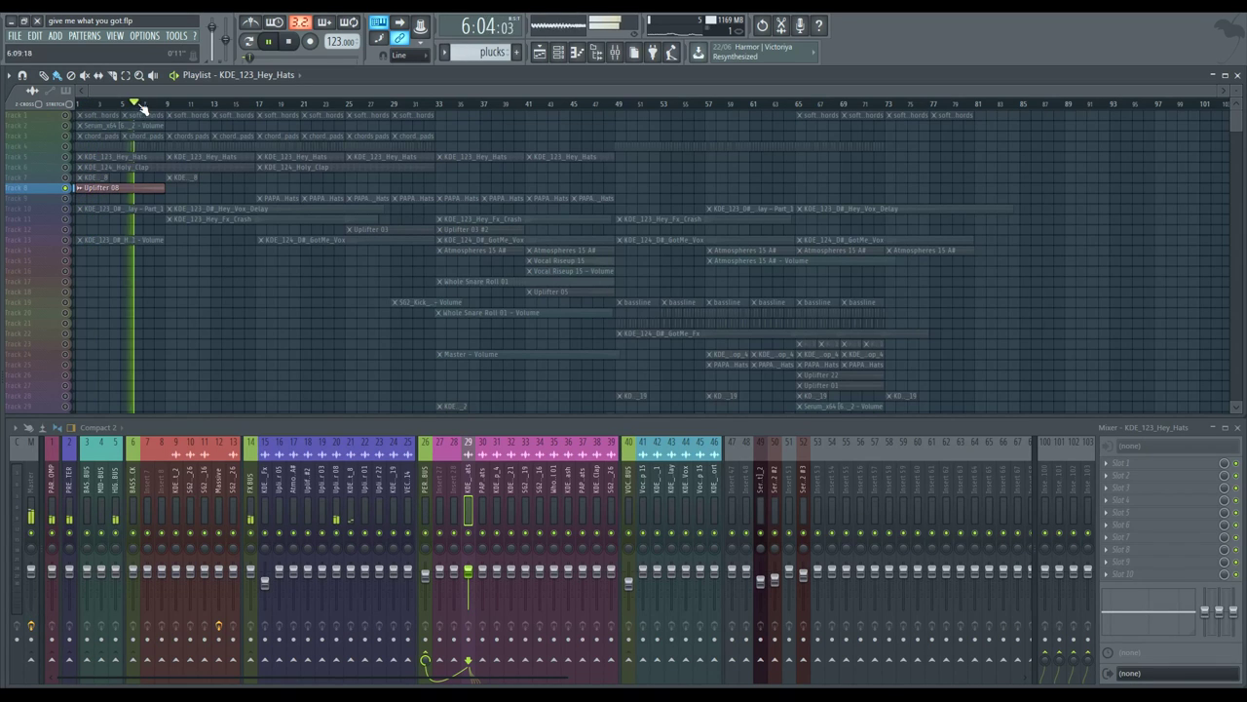
- Solo the Hey_Vox_Delay track and the Hey_Fx_Crash track in turn, replaying the crash from just before bar 9
click(68, 210)
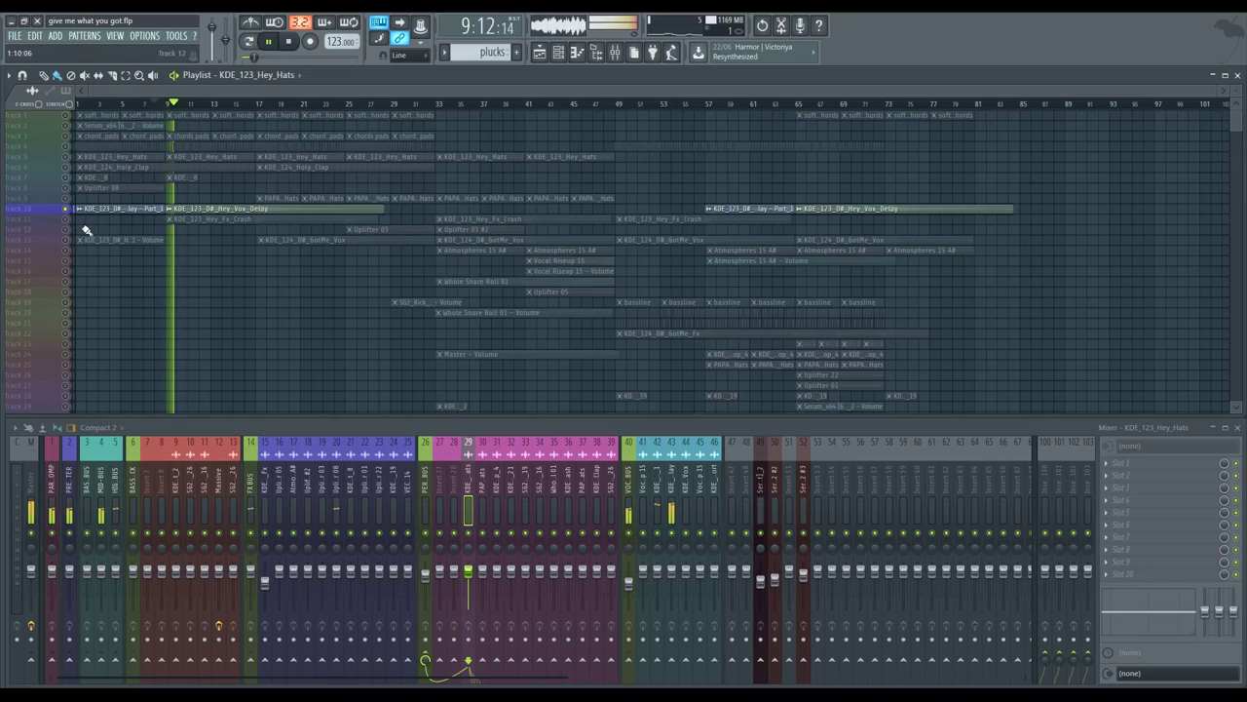
click(68, 220)
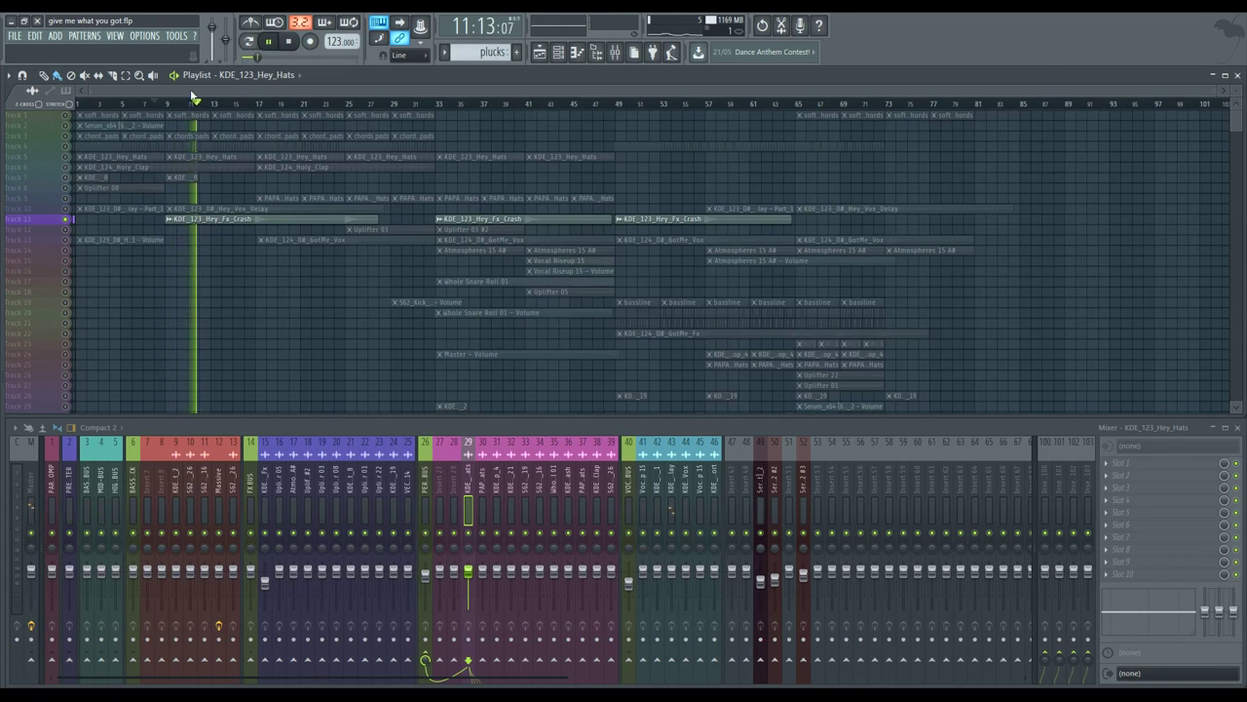
click(155, 101)
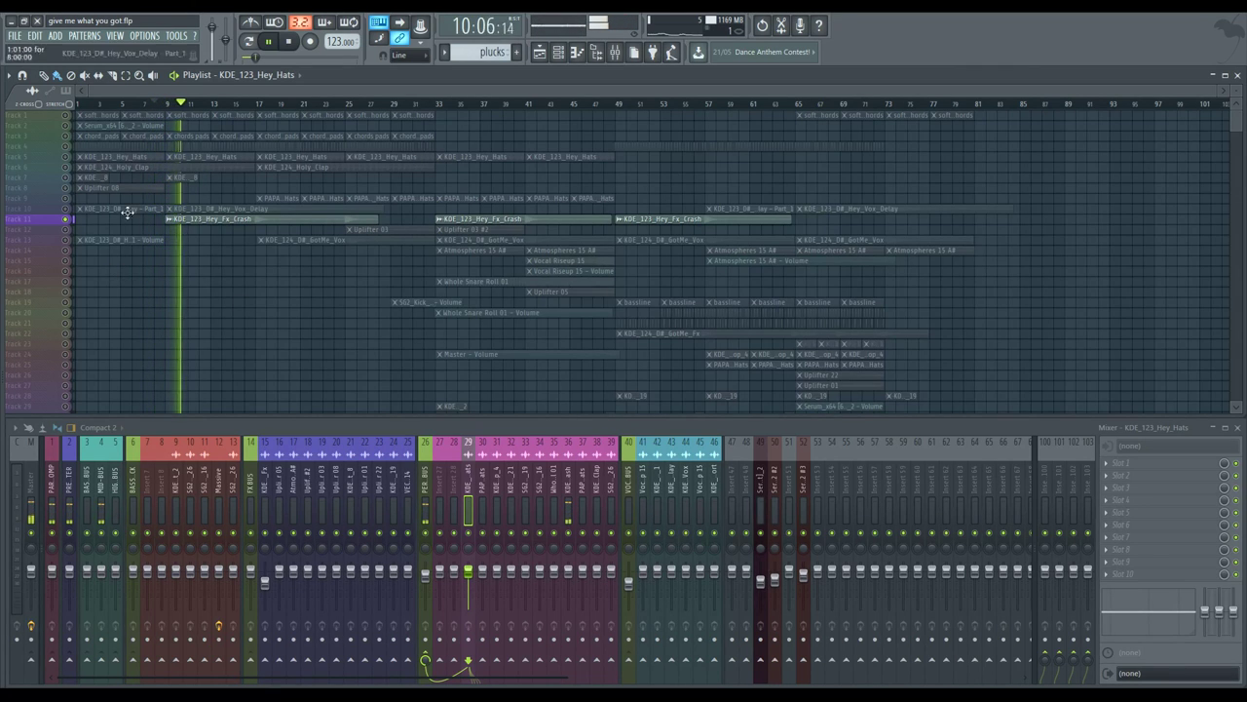
- Solo the GotMe_Vox track, play it from around bar 8, stop playback and restore all tracks
click(70, 240)
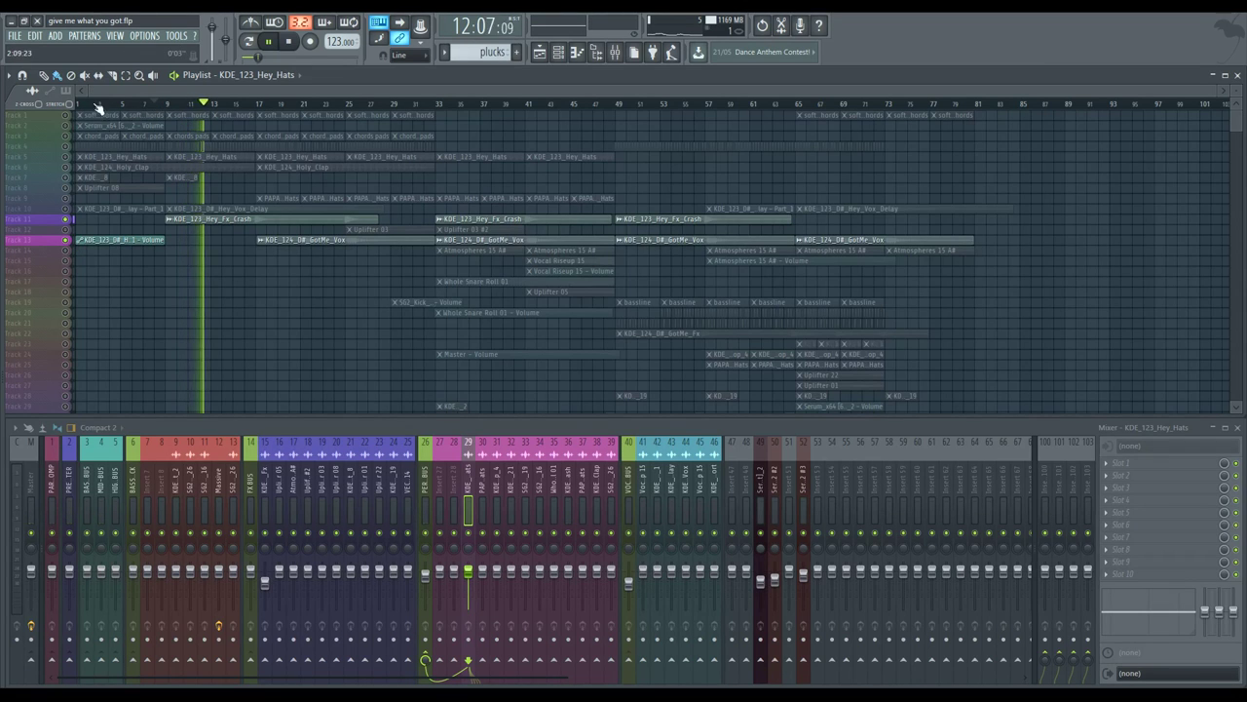
click(67, 215)
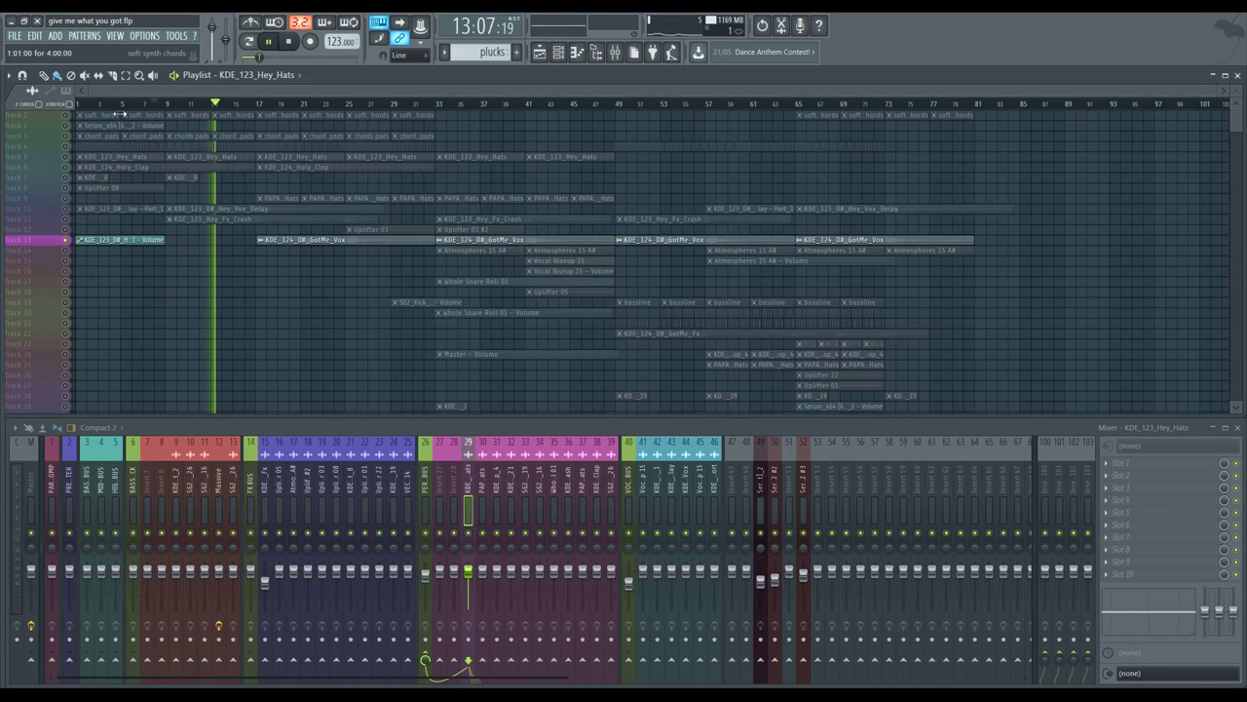
click(122, 104)
click(156, 104)
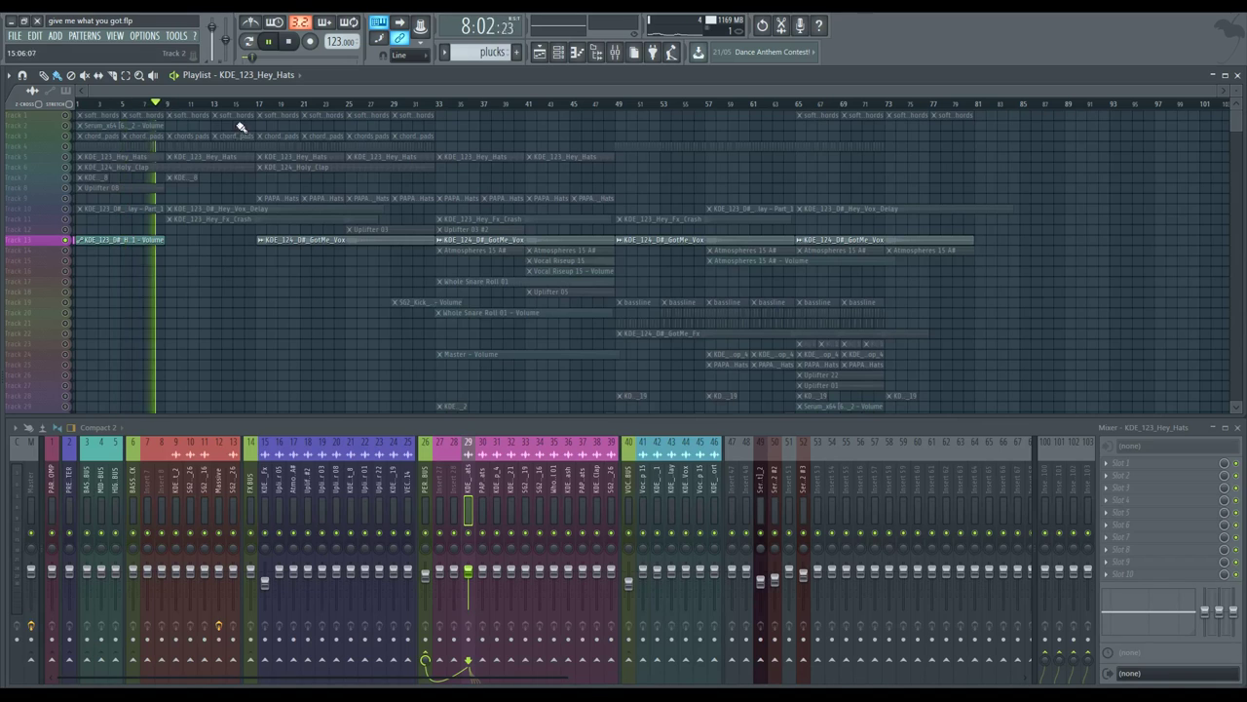
key(space)
right_click(66, 240)
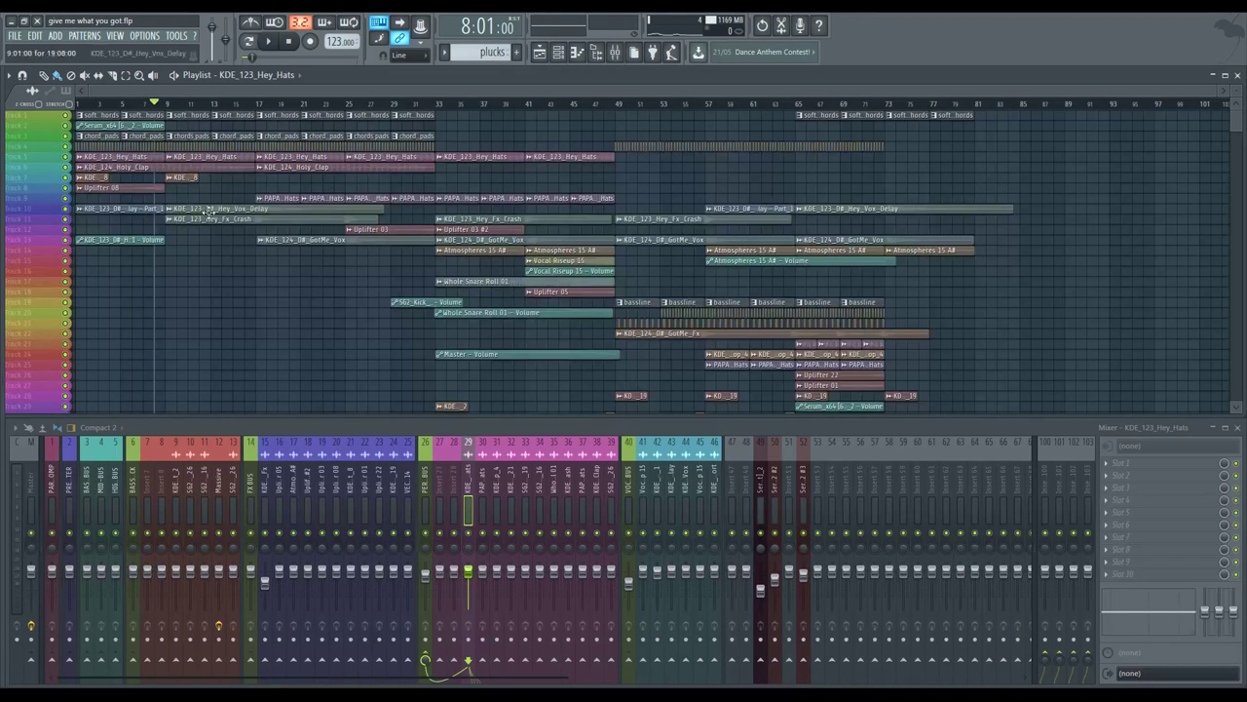
- Play the build-up from bar 33 with the Uplifter 03, Hey_Fx_Crash and GotMe_Vox tracks soloed in turn
drag(404, 110, 437, 107)
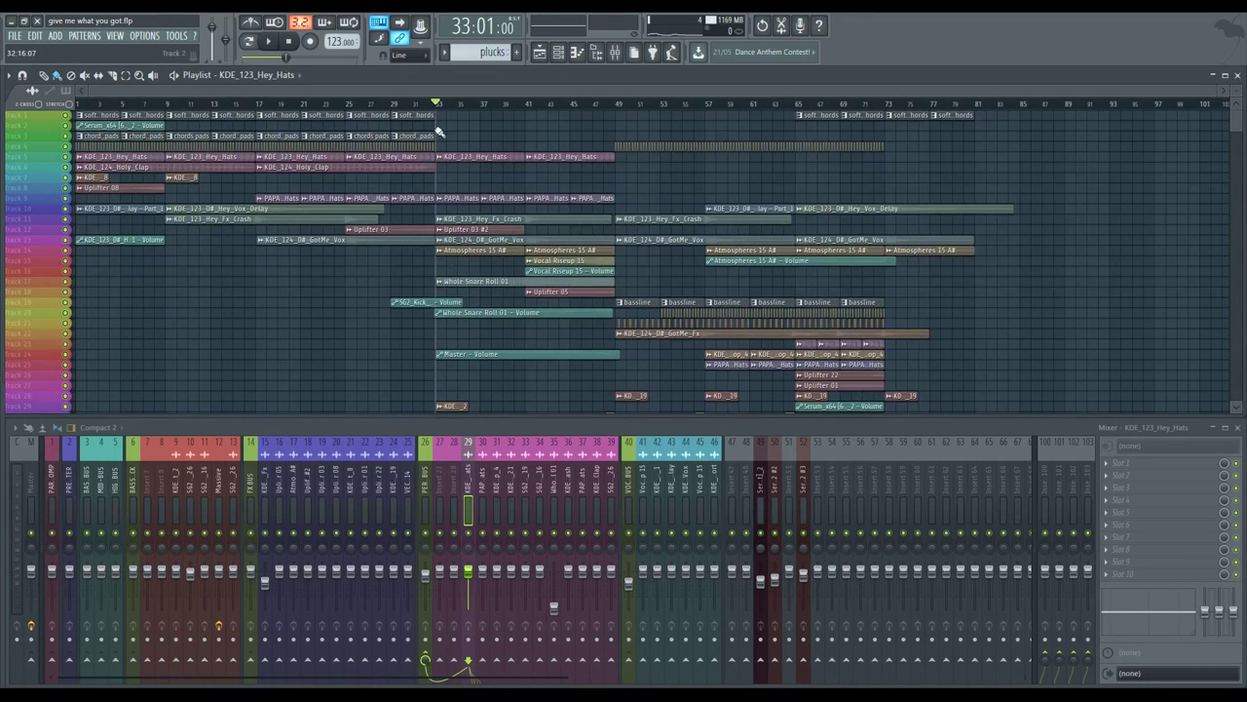
scroll(451, 265, down, 1)
scroll(117, 141, up, 1)
right_click(65, 230)
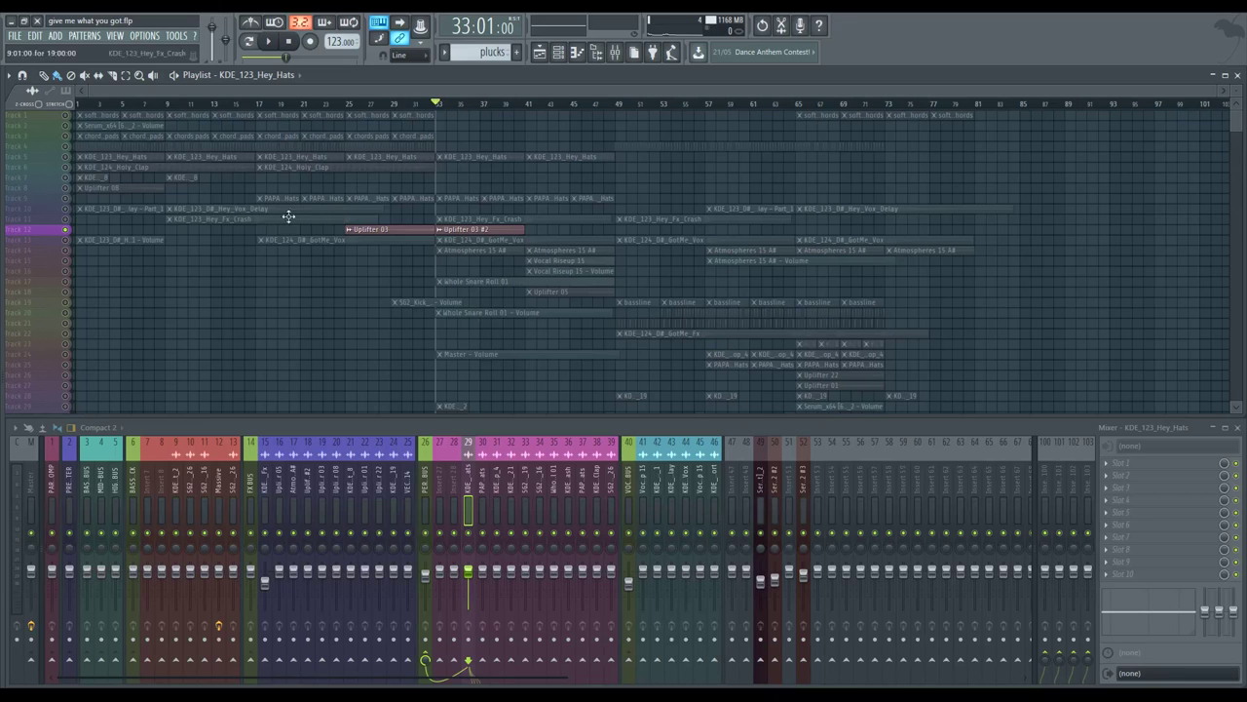
key(space)
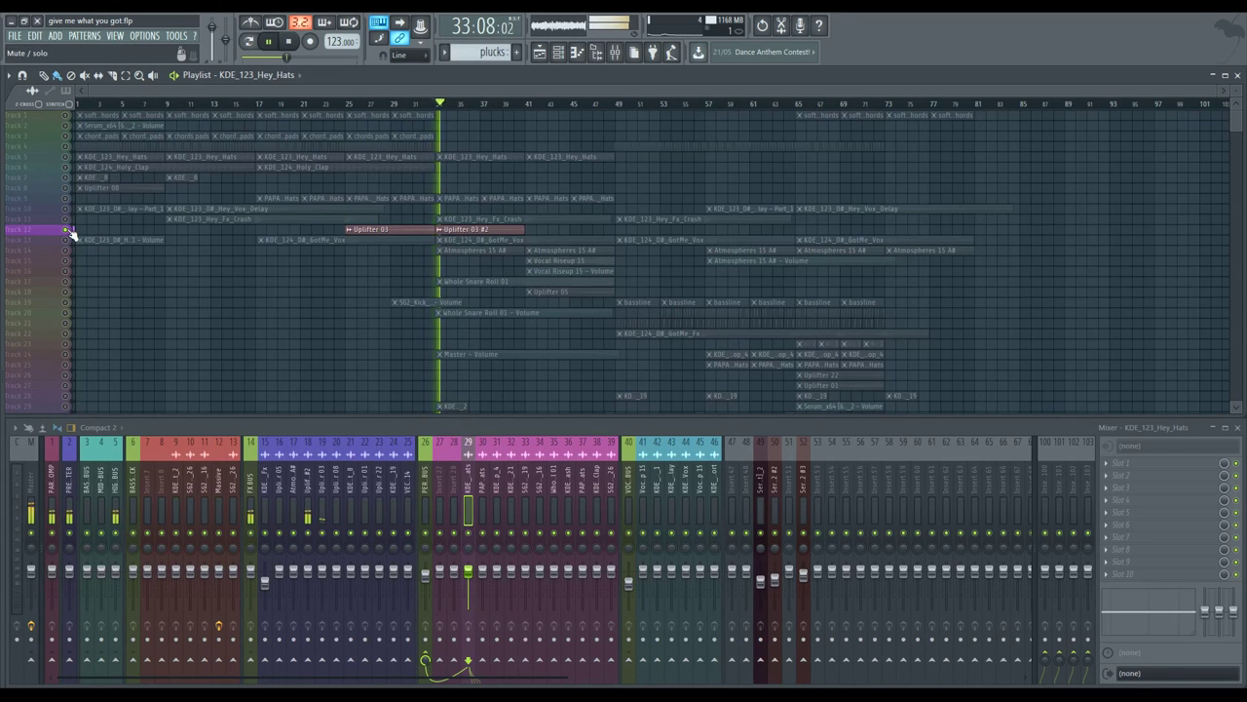
right_click(67, 219)
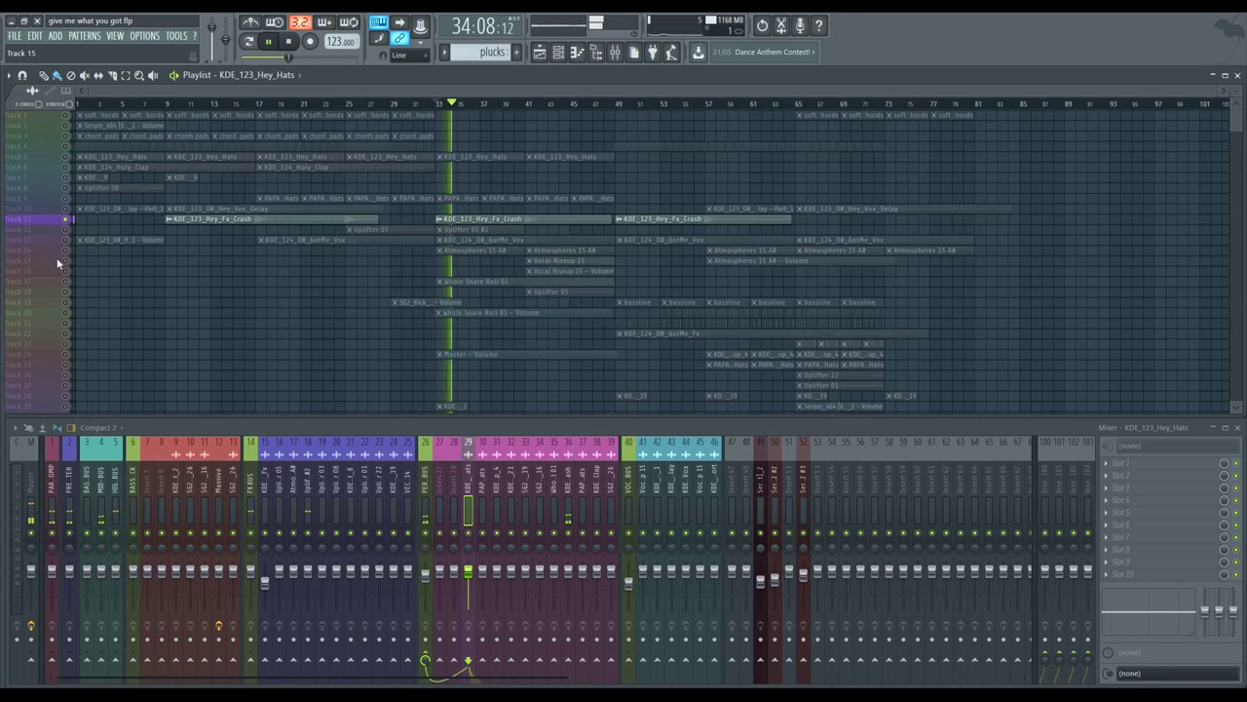
right_click(66, 240)
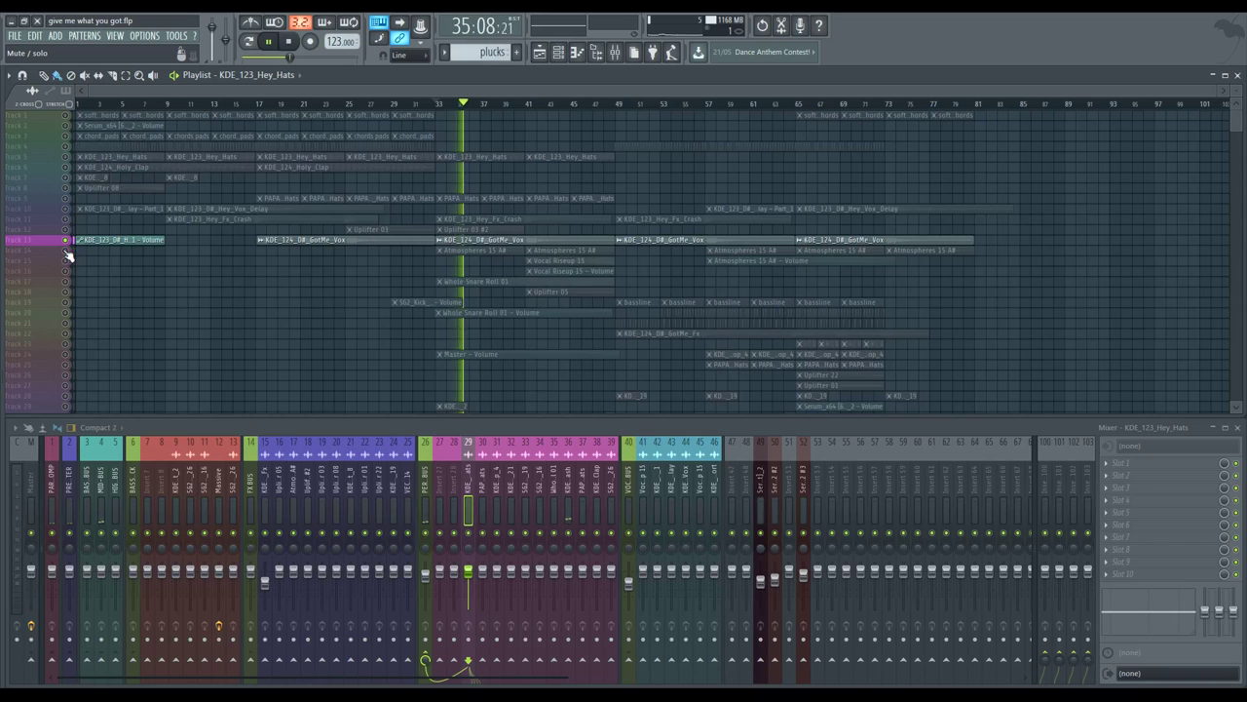
- Audition the Atmospheres 15 A# and Whole Snare Roll 01 tracks soloed in turn, and check tracks 19 and 20 with their volume automation
right_click(66, 250)
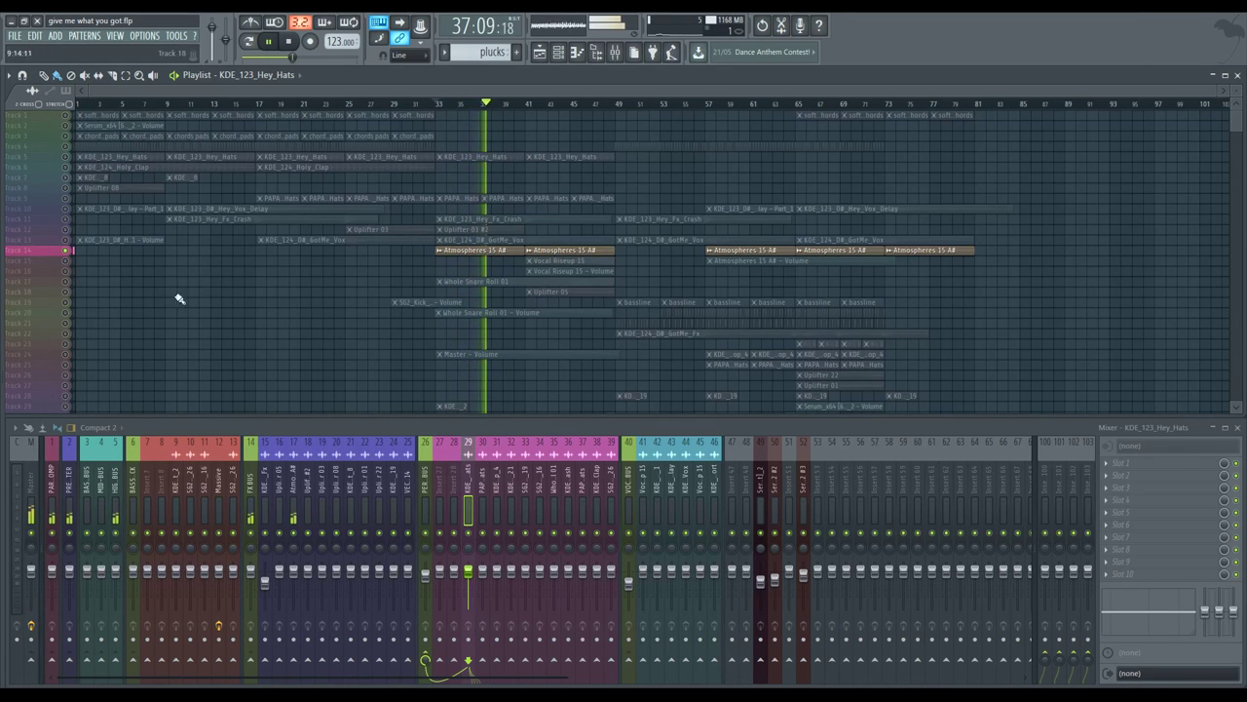
right_click(68, 281)
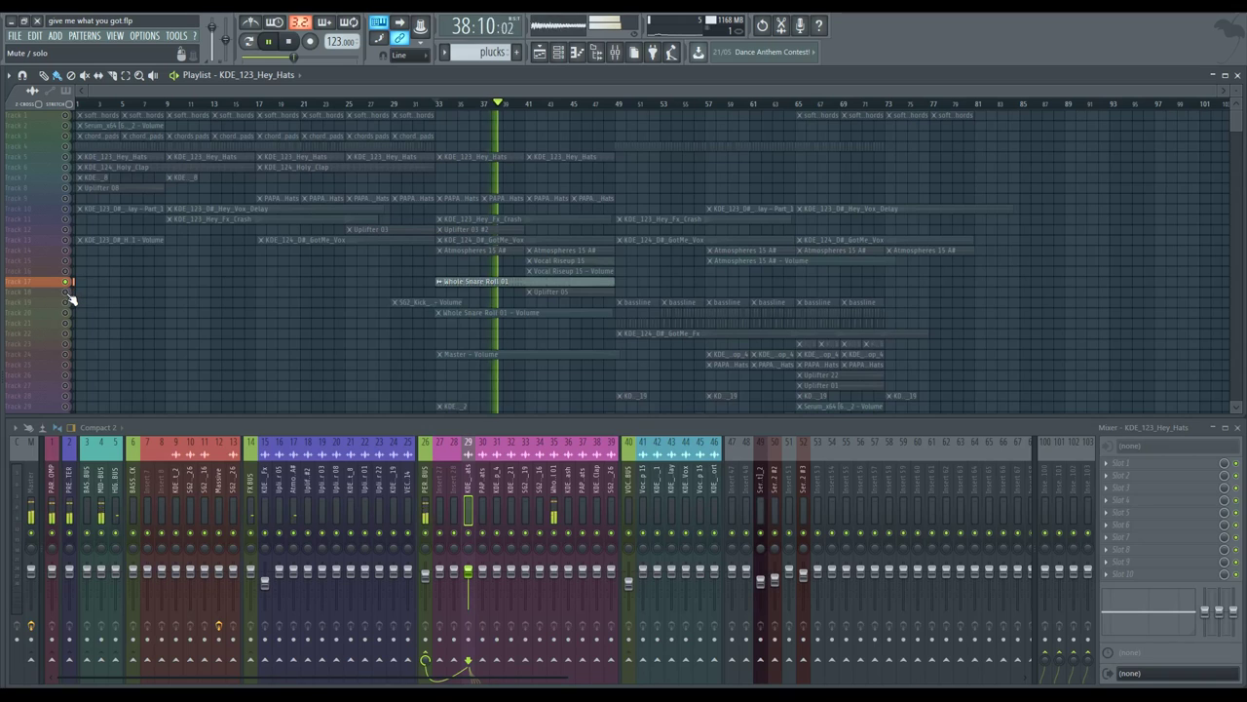
right_click(68, 303)
right_click(68, 305)
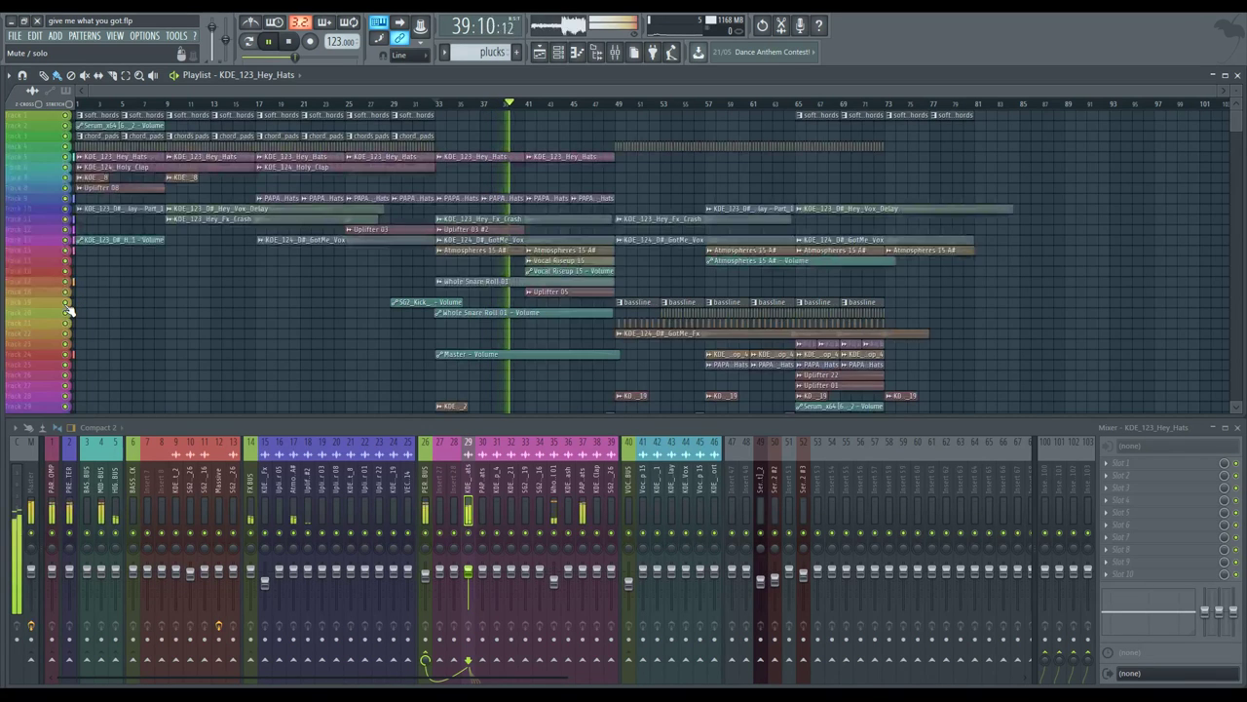
right_click(68, 305)
right_click(69, 314)
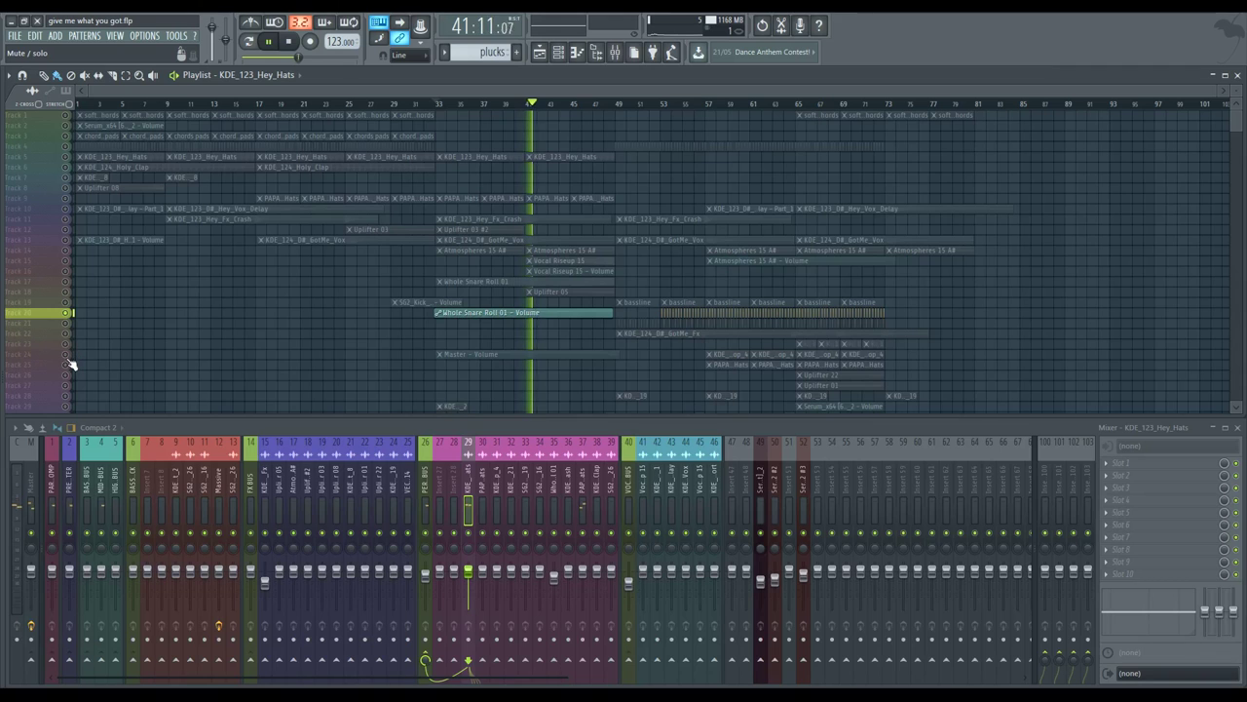
- Stop playback, restore all tracks and play the full drop from bar 49, examining the tracks down to the lower effects
key(space)
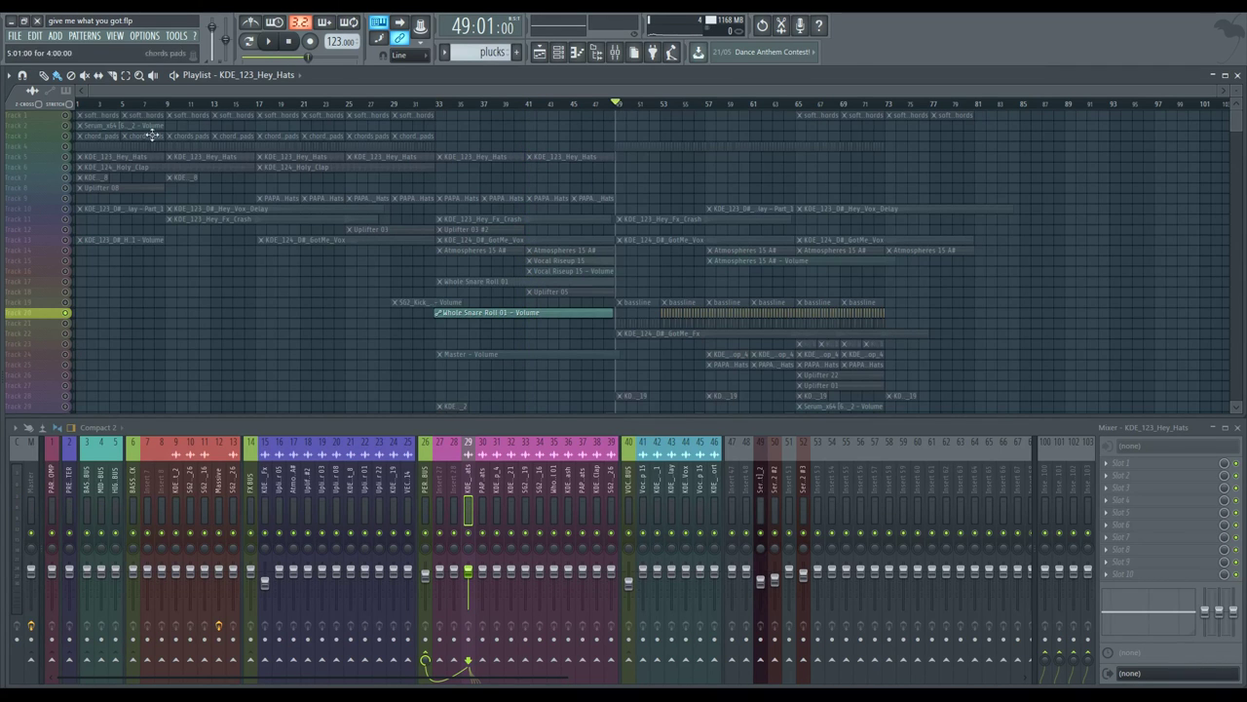
right_click(73, 317)
key(space)
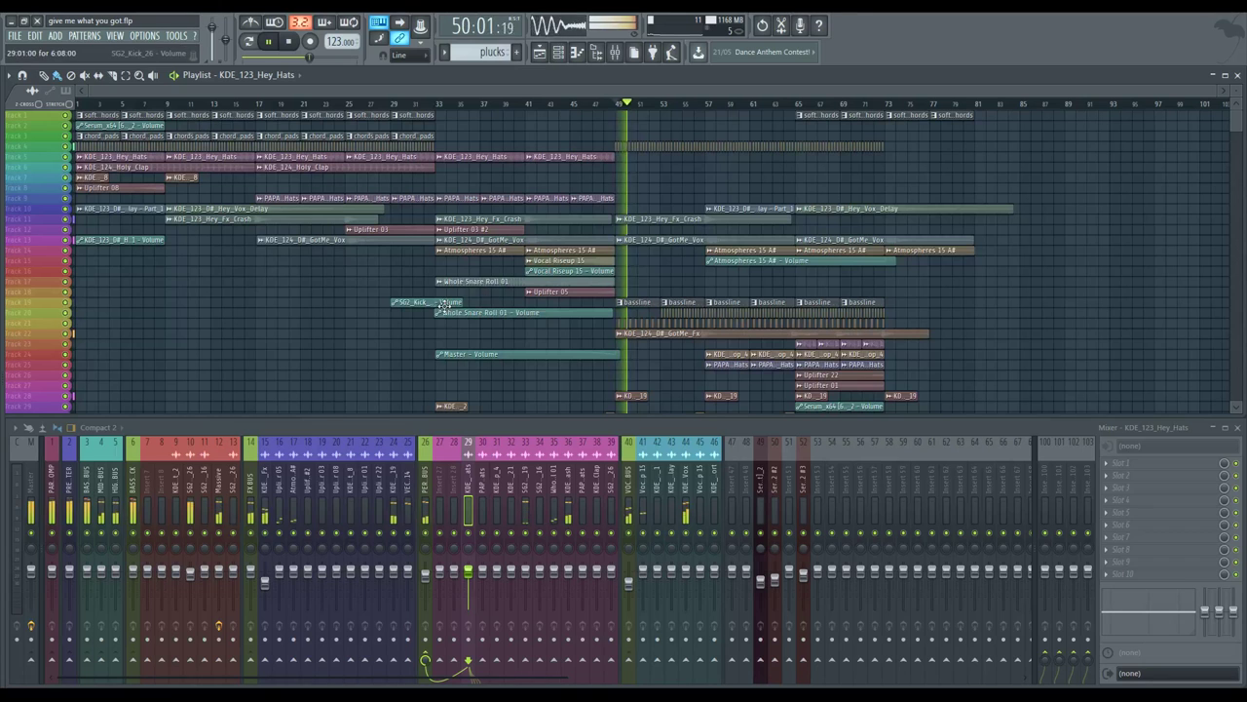
scroll(29, 312, down, 4)
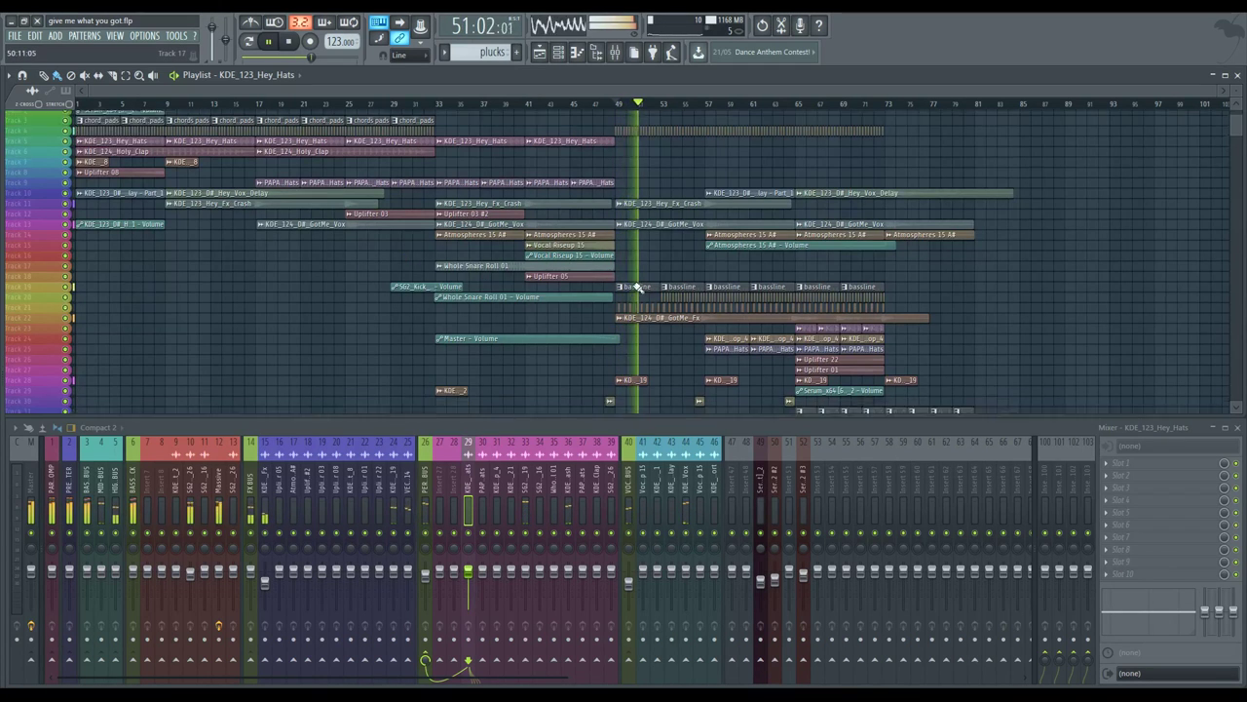
- Solo track 28, replay its first clip from just before bar 49, stop playback and restore all tracks
right_click(66, 314)
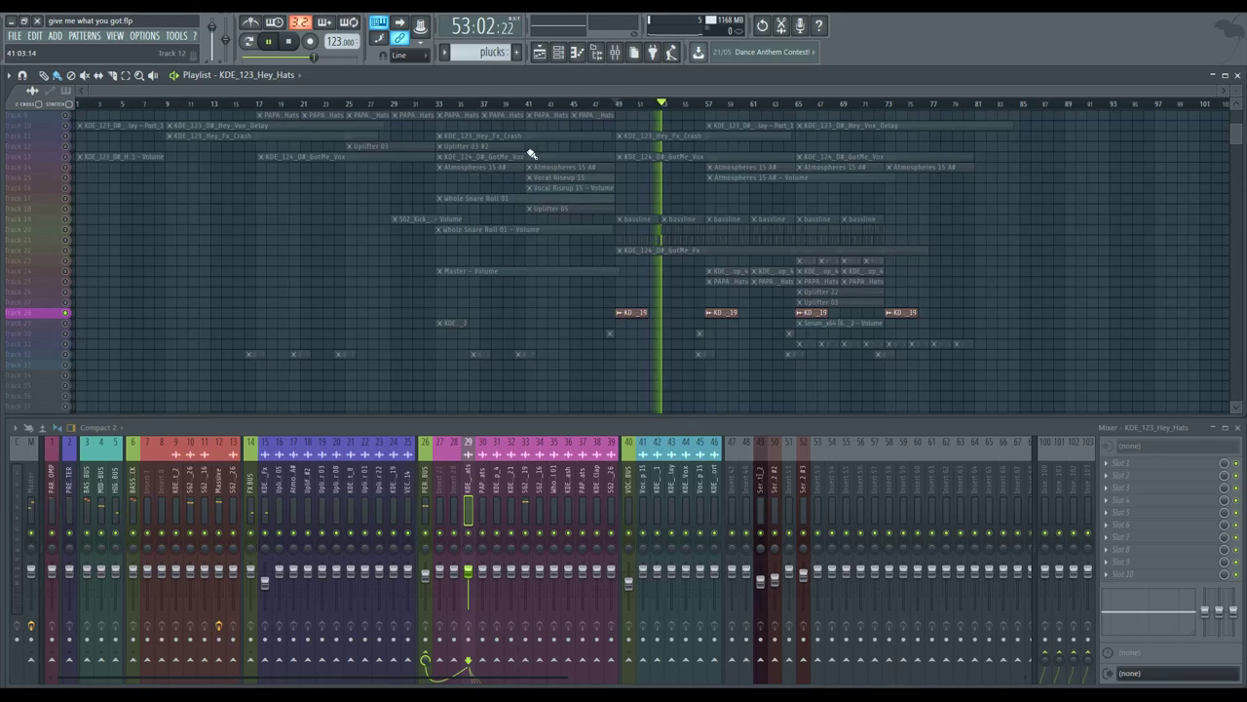
click(606, 103)
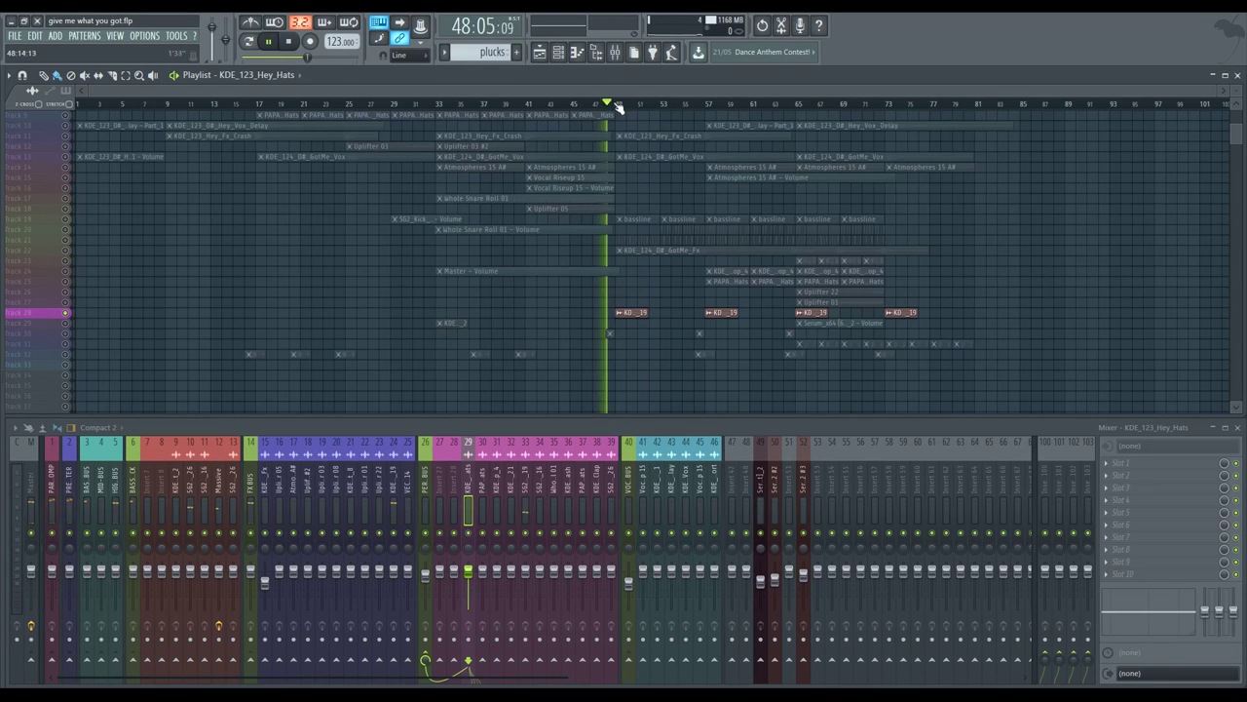
key(space)
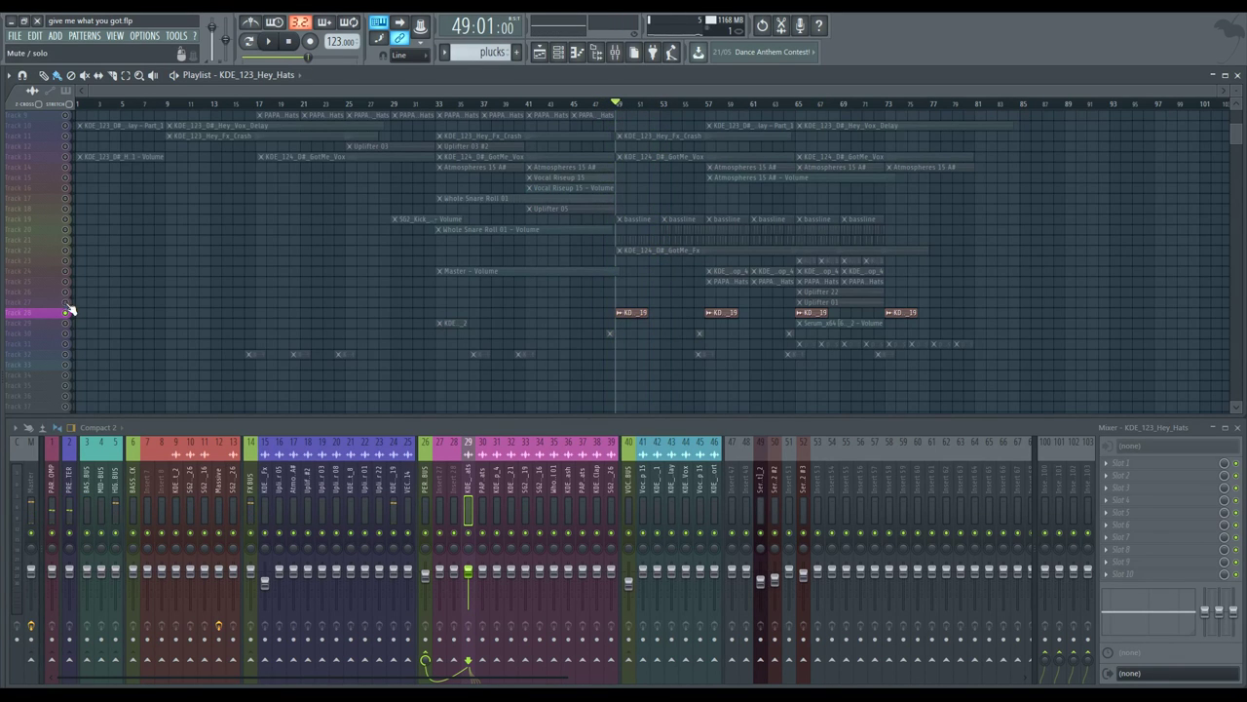
scroll(172, 321, up, 4)
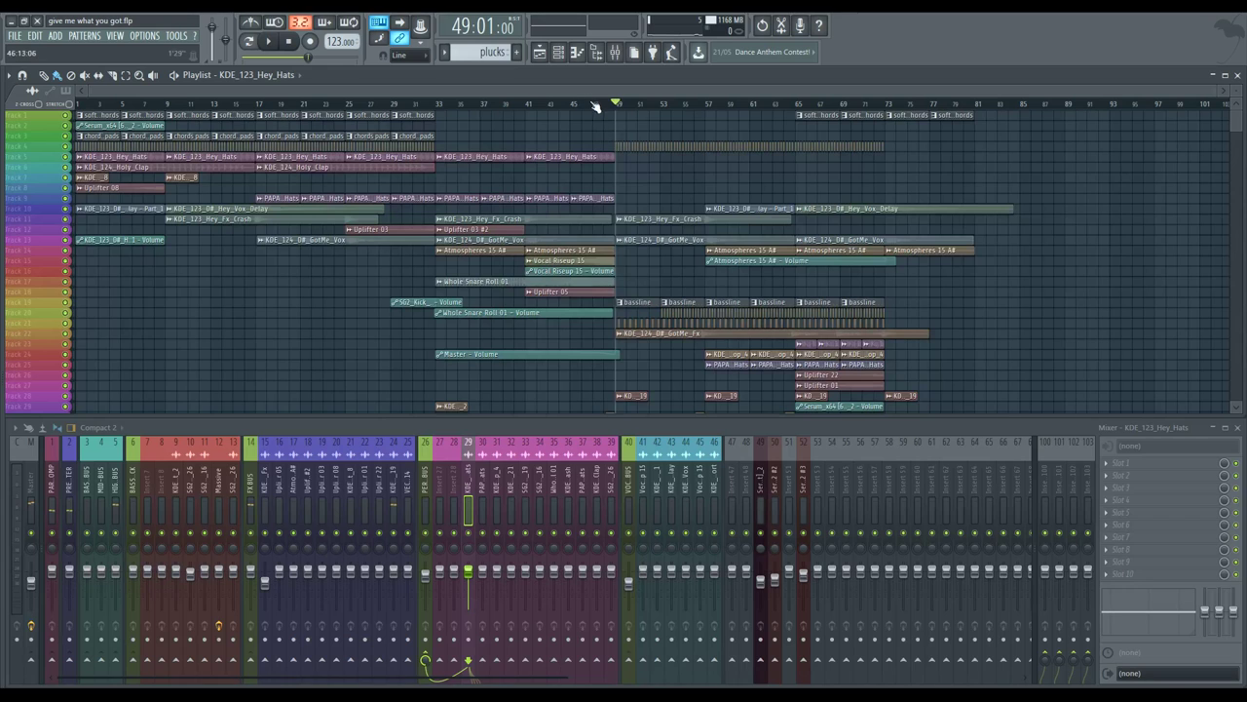
- Return the playhead to bar 1 and check the effect slots of the FX, percussion and vocal mixer inserts
click(76, 103)
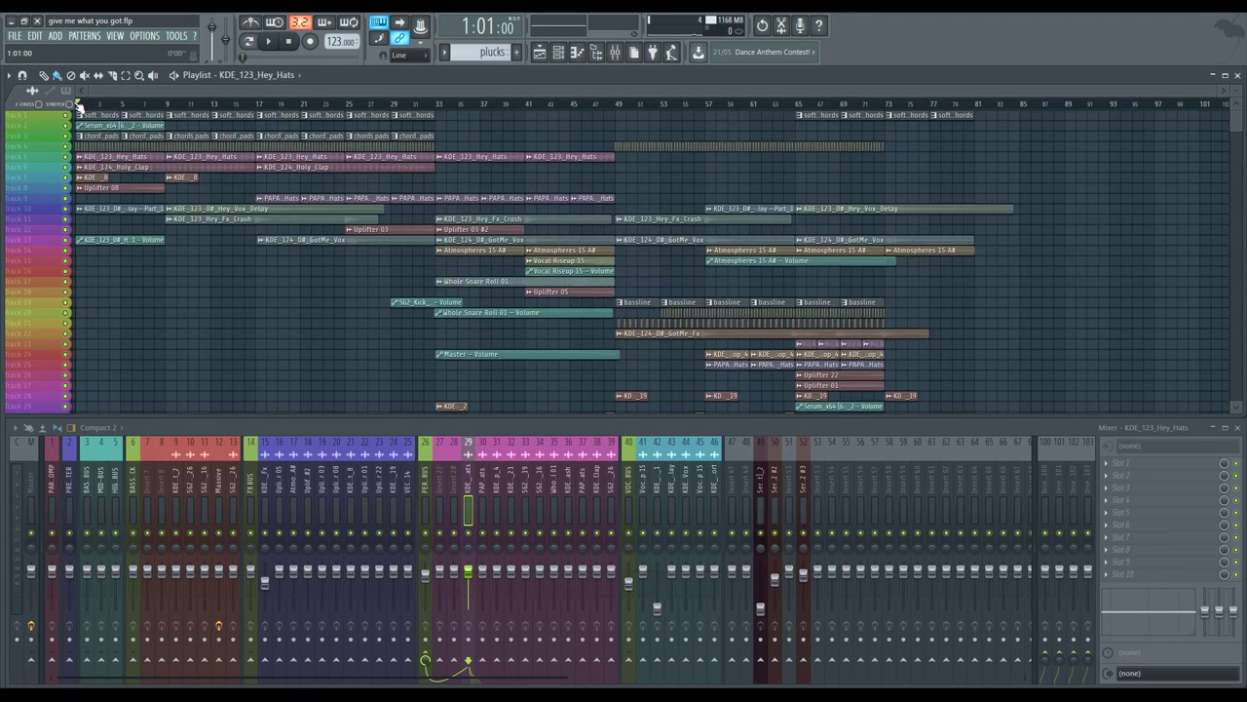
click(345, 484)
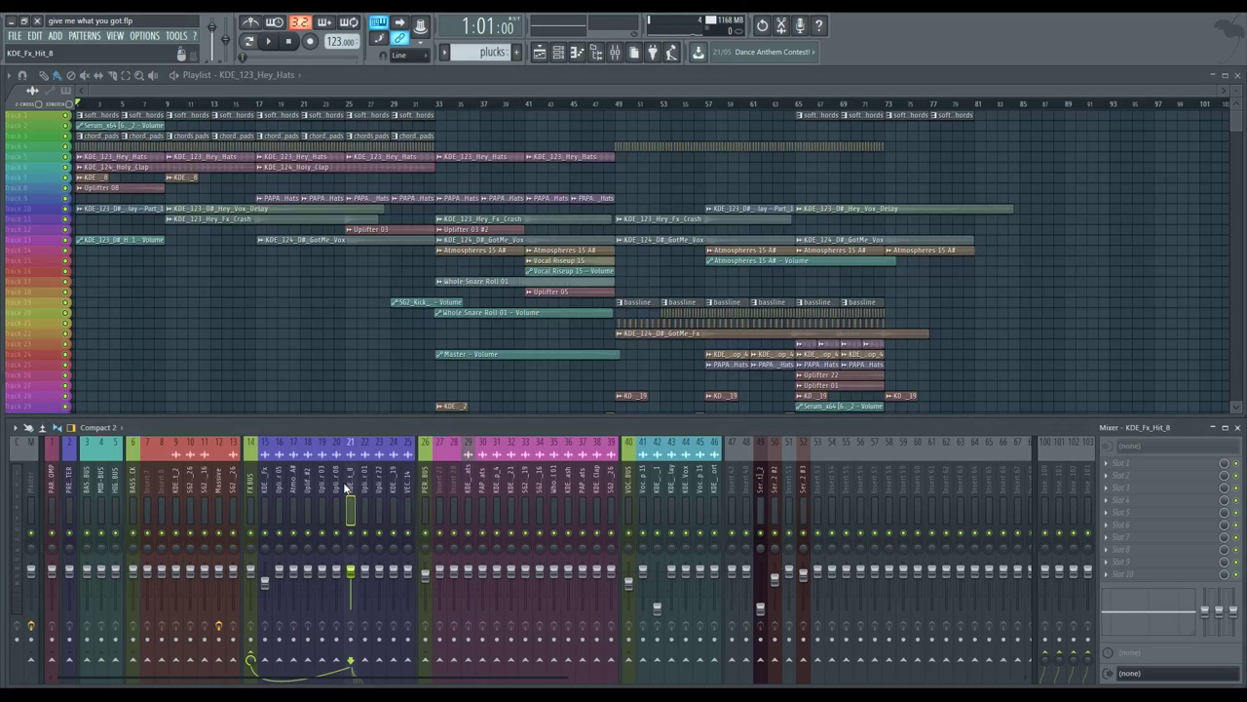
scroll(345, 485, down, 11)
scroll(343, 482, down, 10)
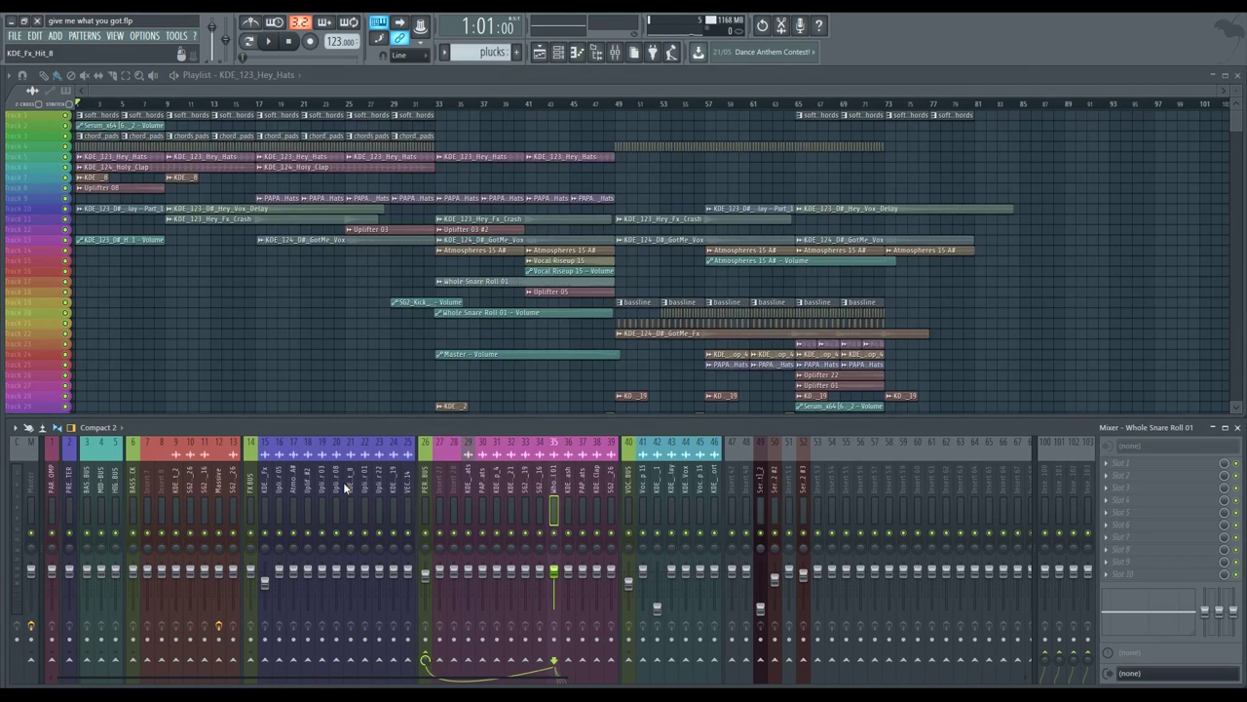
scroll(343, 482, down, 3)
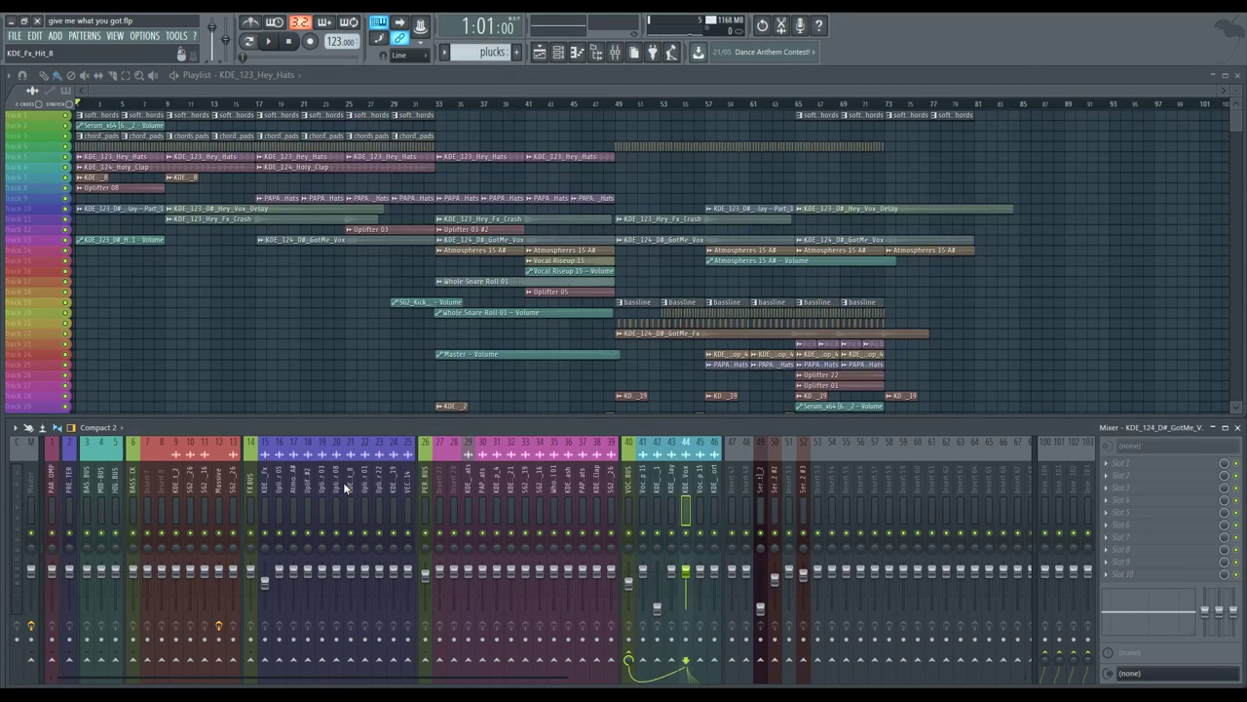
scroll(343, 482, up, 5)
scroll(343, 482, up, 9)
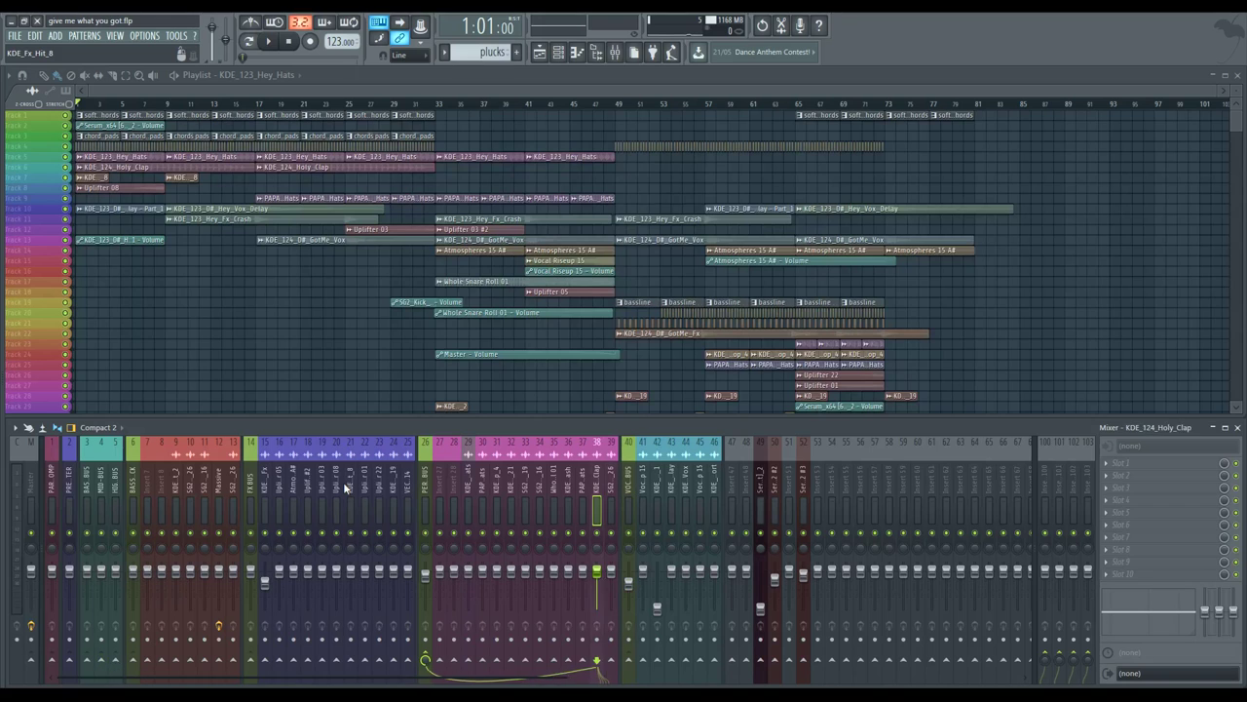
scroll(343, 481, up, 5)
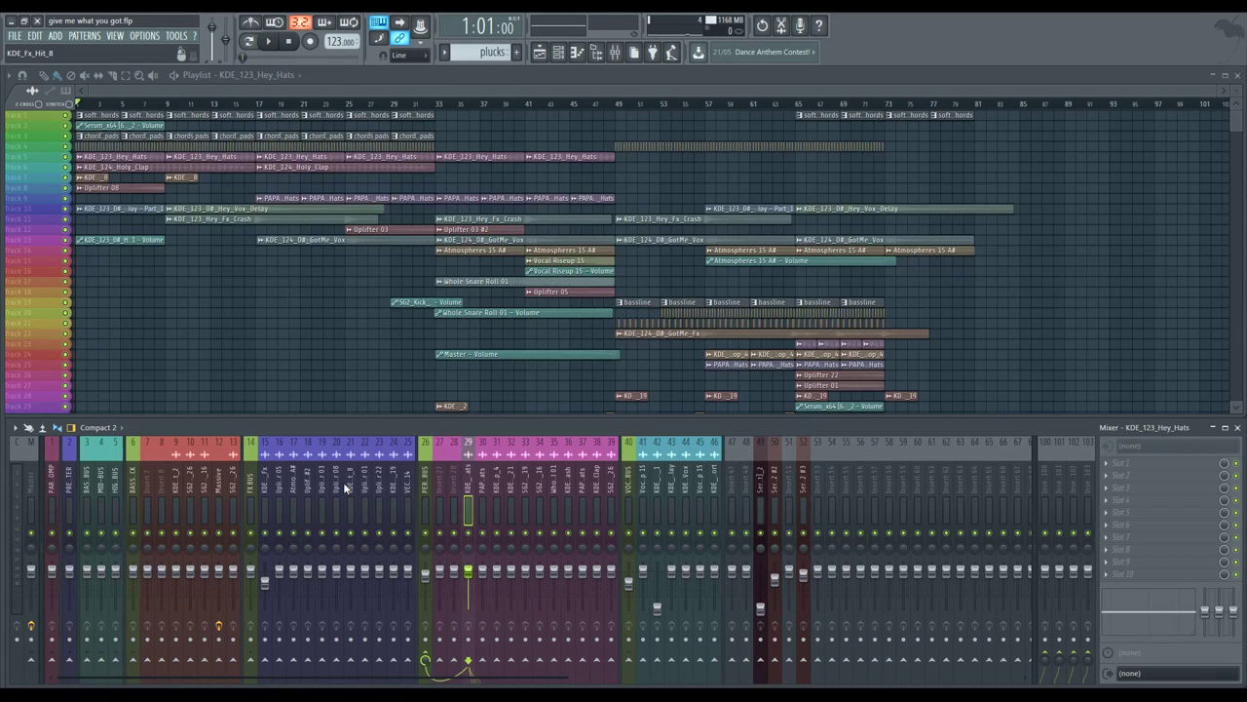
scroll(343, 481, down, 4)
scroll(343, 482, down, 9)
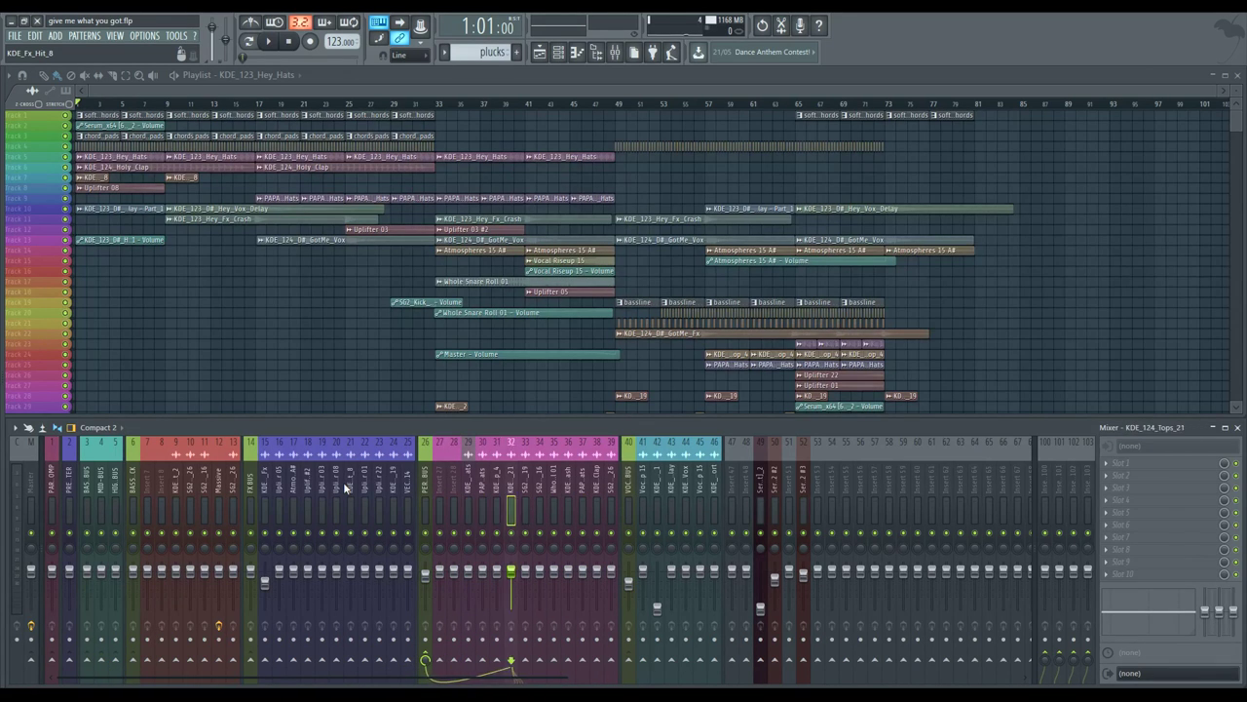
scroll(343, 481, up, 15)
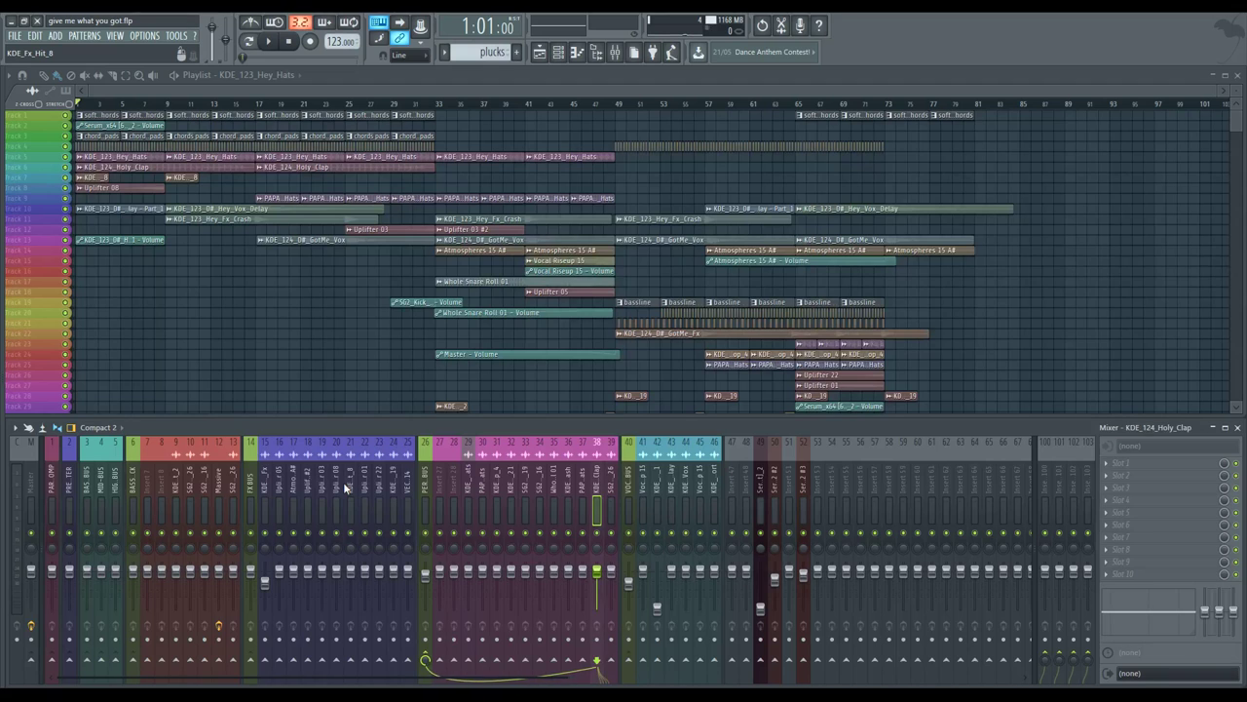
scroll(343, 481, down, 2)
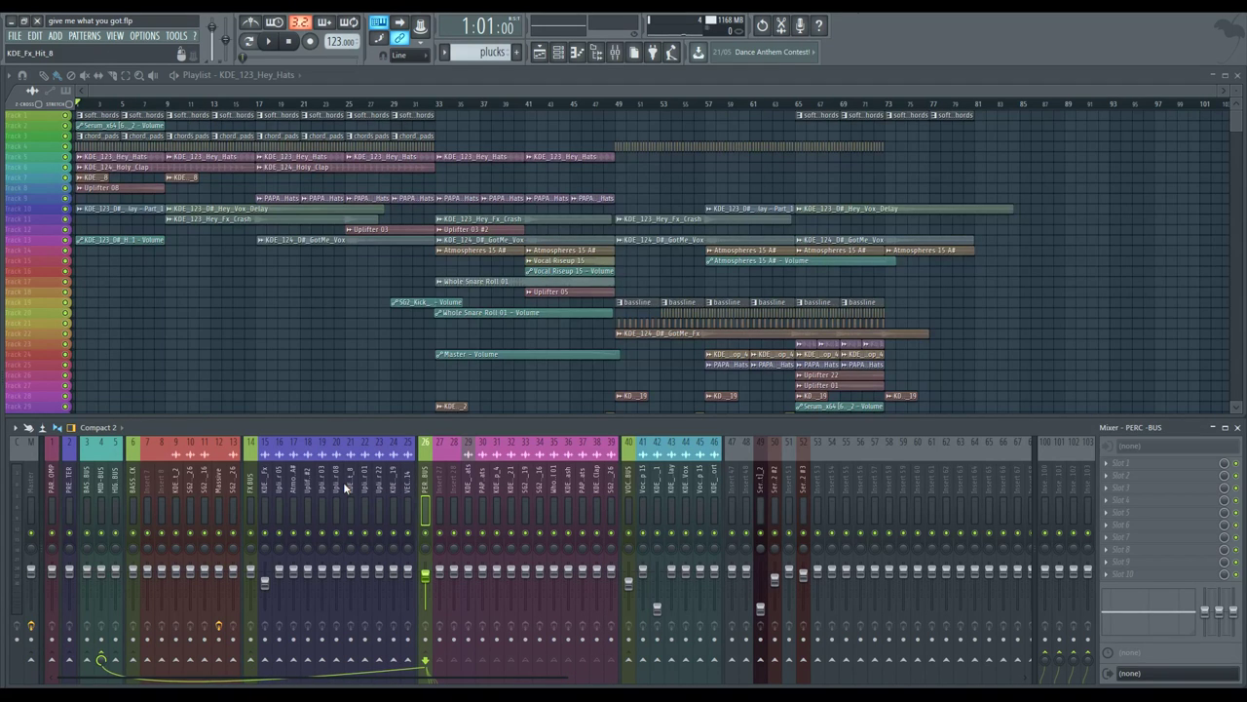
- Check the effect slots from the VEC4 Reverse Cym 14 insert back through the FX inserts to SG2_Hat_16
click(404, 487)
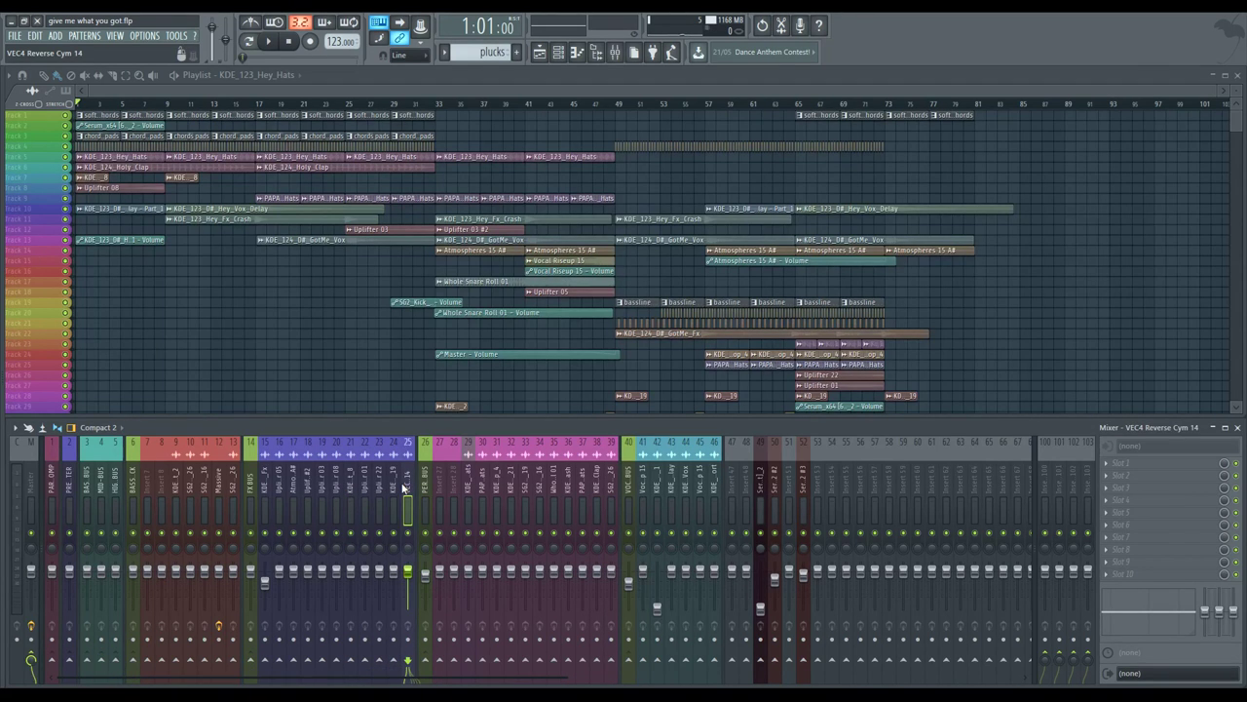
scroll(405, 487, up, 10)
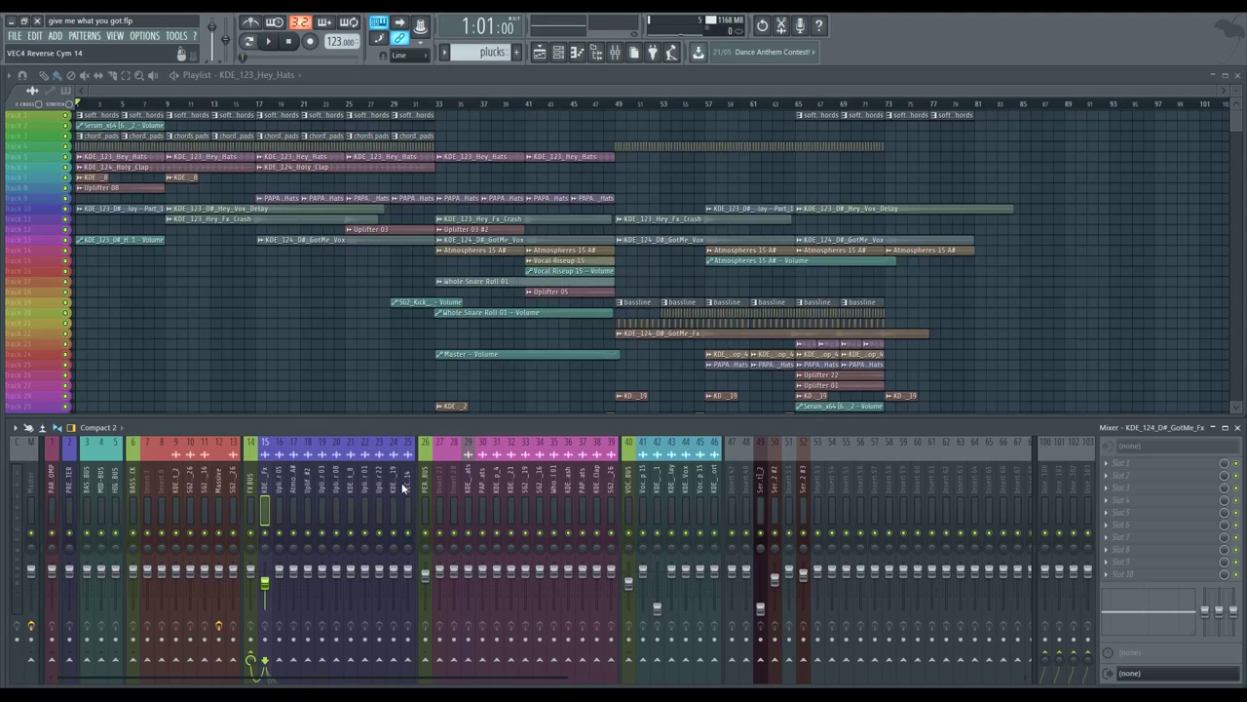
scroll(405, 486, down, 2)
scroll(405, 486, up, 6)
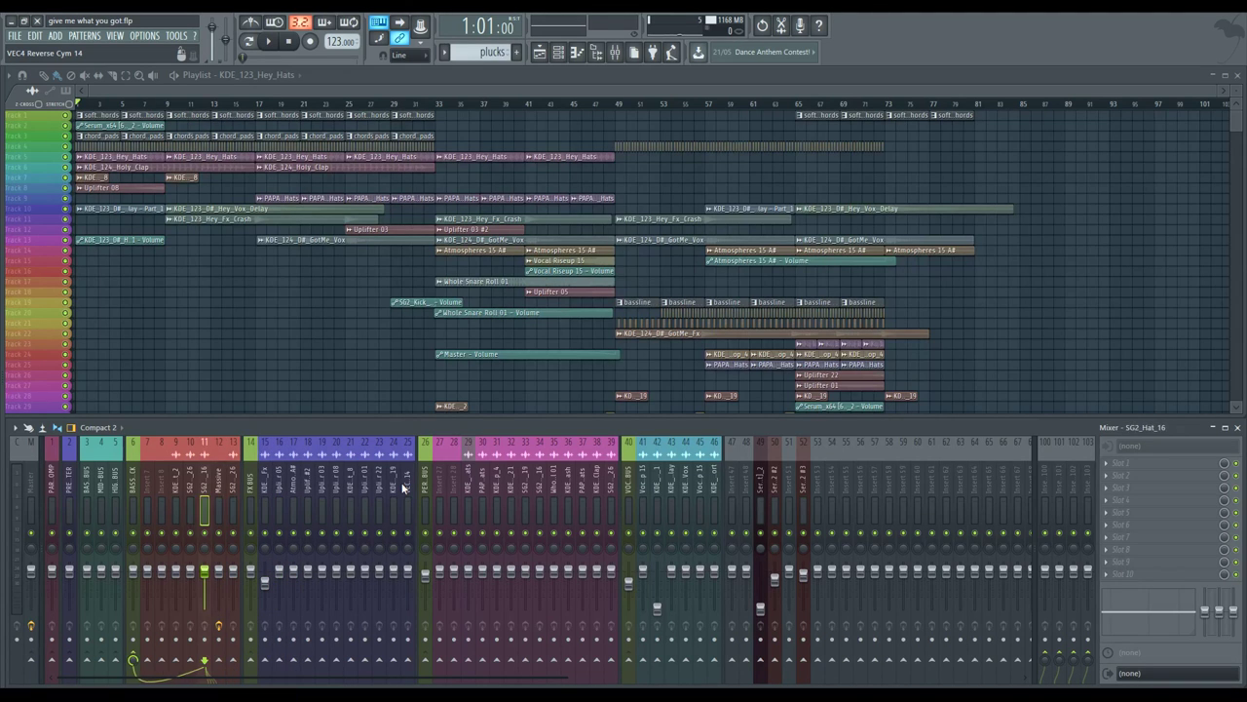
scroll(404, 486, up, 2)
scroll(404, 486, down, 2)
- Step through the mixer inserts one by one up to Insert 53, checking each one's effect slots
key(Right)
key(Right)
key(Right)
key(Right)
key(Right)
key(Right)
key(Right)
key(Right)
key(Right)
key(Right)
key(Right)
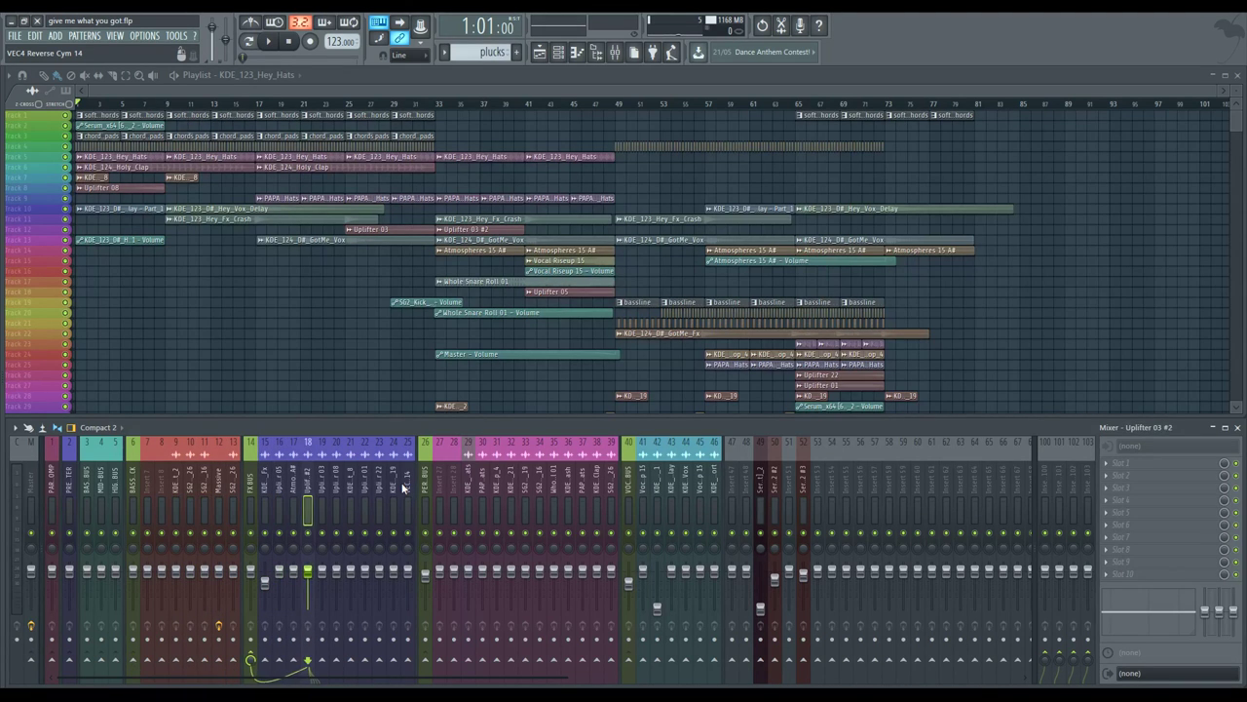
key(Right)
key(Right)
key(Right)
key(Right)
key(Right)
key(Right)
key(Right)
key(Right)
key(Right)
key(Right)
key(Right)
key(Right)
key(Right)
key(Right)
key(Right)
key(Right)
key(Right)
key(Right)
key(Right)
key(Right)
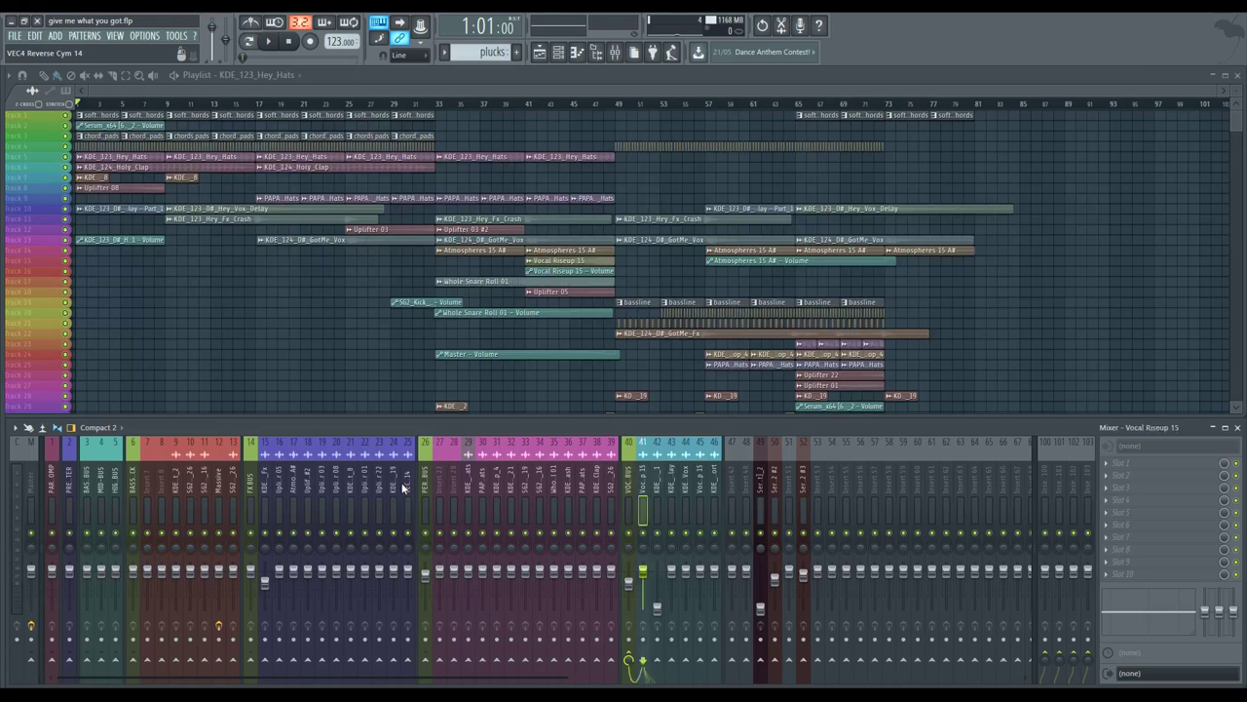
key(Right)
key(Right)
key(Right)
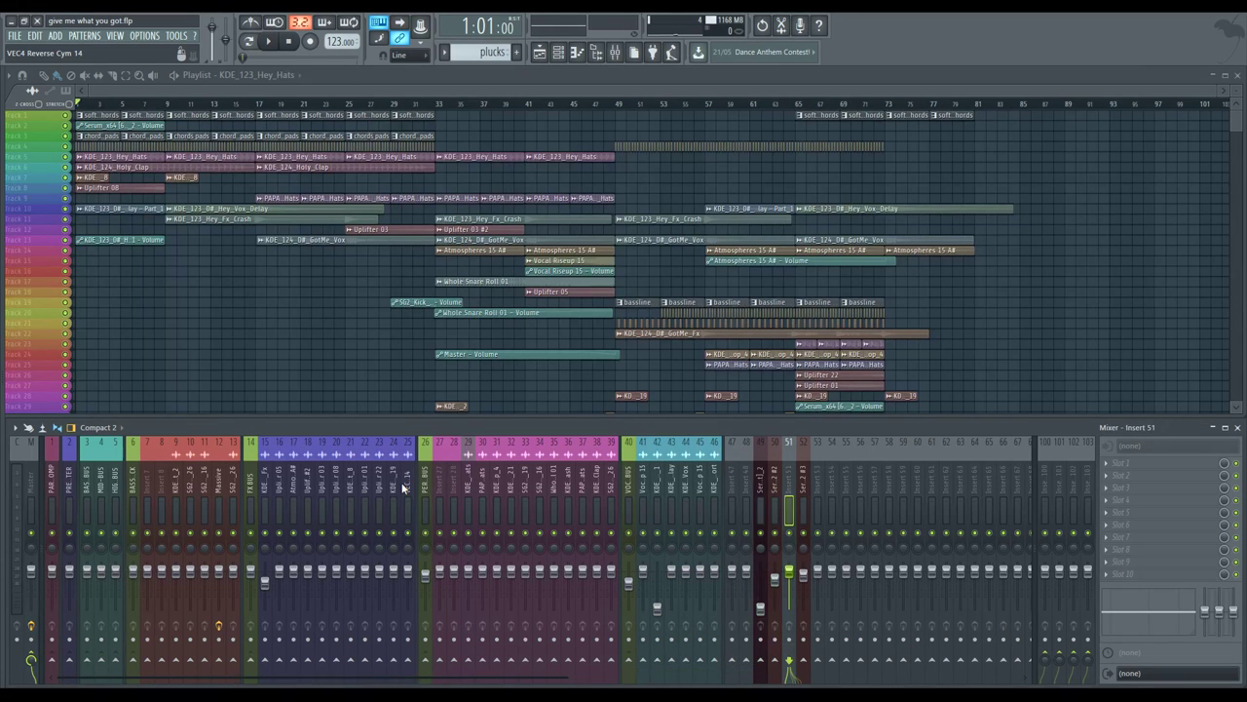
key(Right)
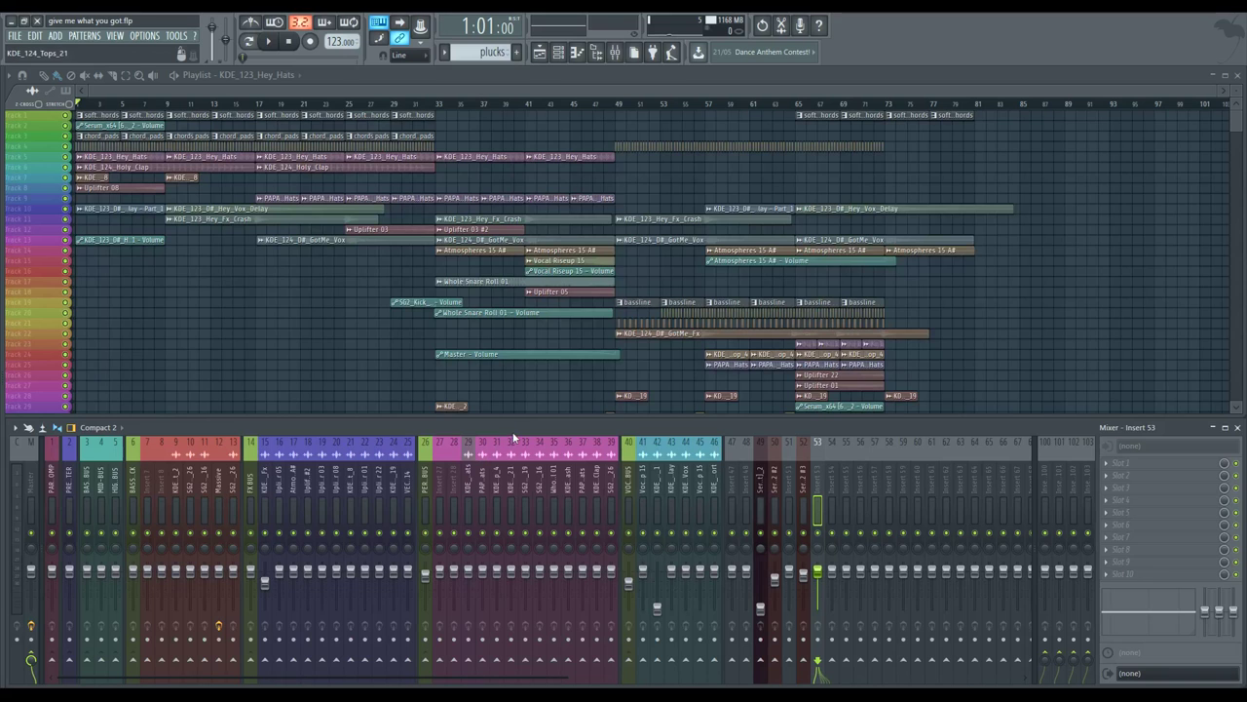
- Select the Master channel, shorten the playlist to end at track 19 and enlarge the mixer into the freed space
click(31, 571)
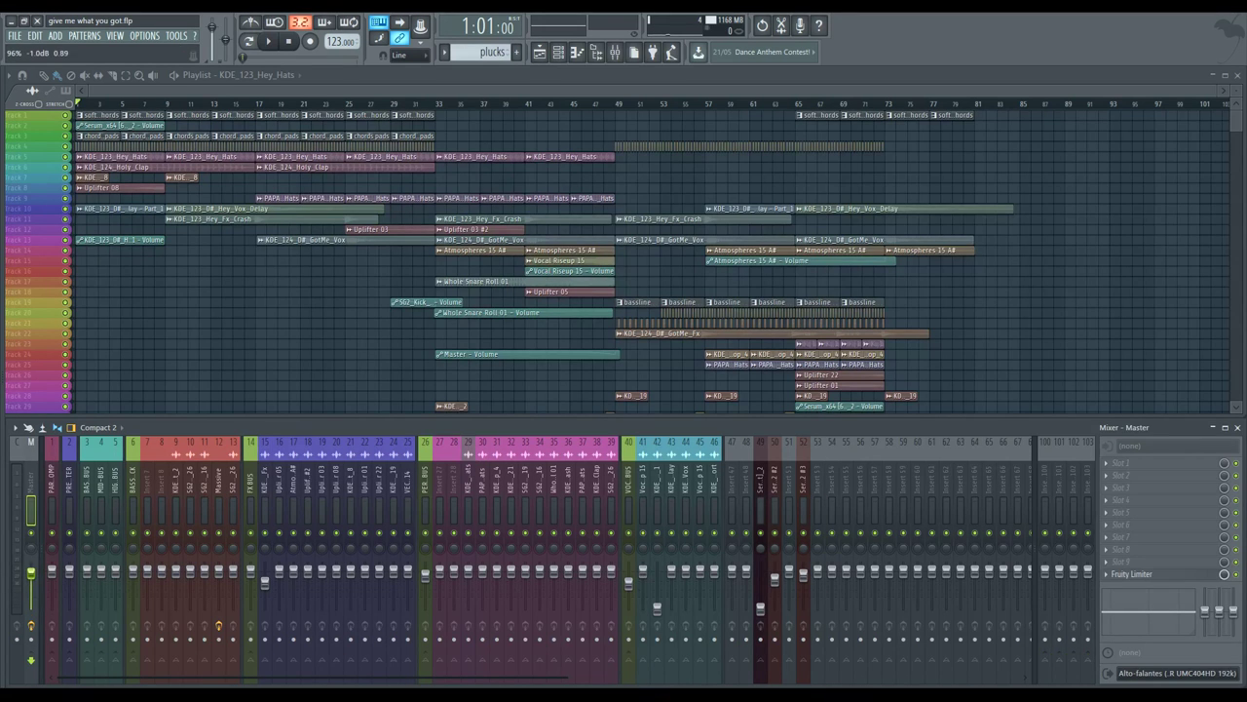
drag(212, 413, 223, 308)
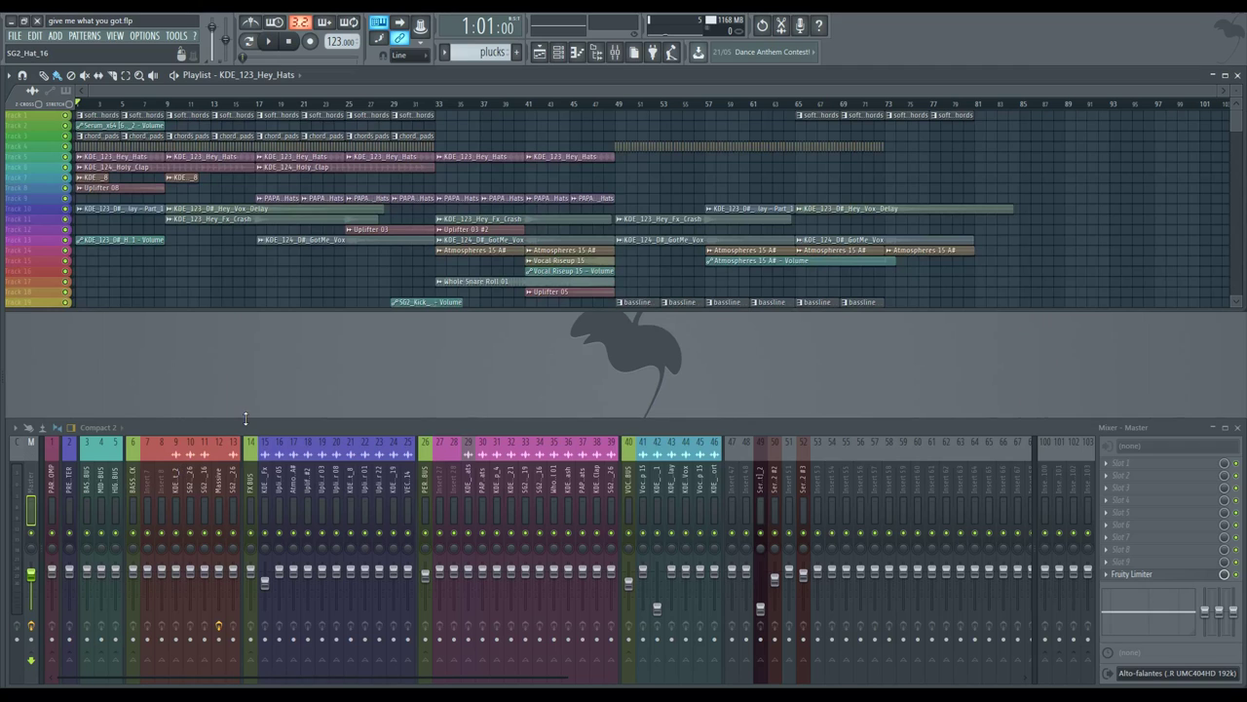
drag(246, 418, 245, 316)
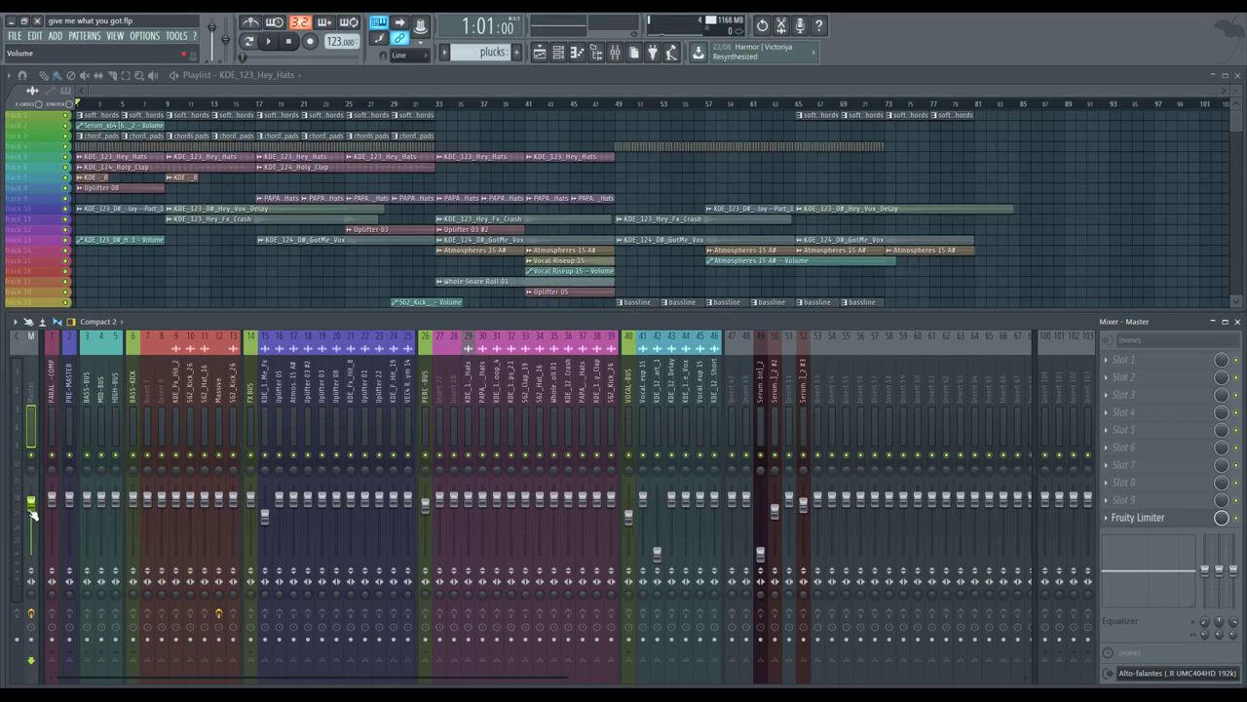
- Play the intro briefly, then open and close the settings of the KDE_123_D#_Hey_Vox_Delay - Part_1 volume automation
key(space)
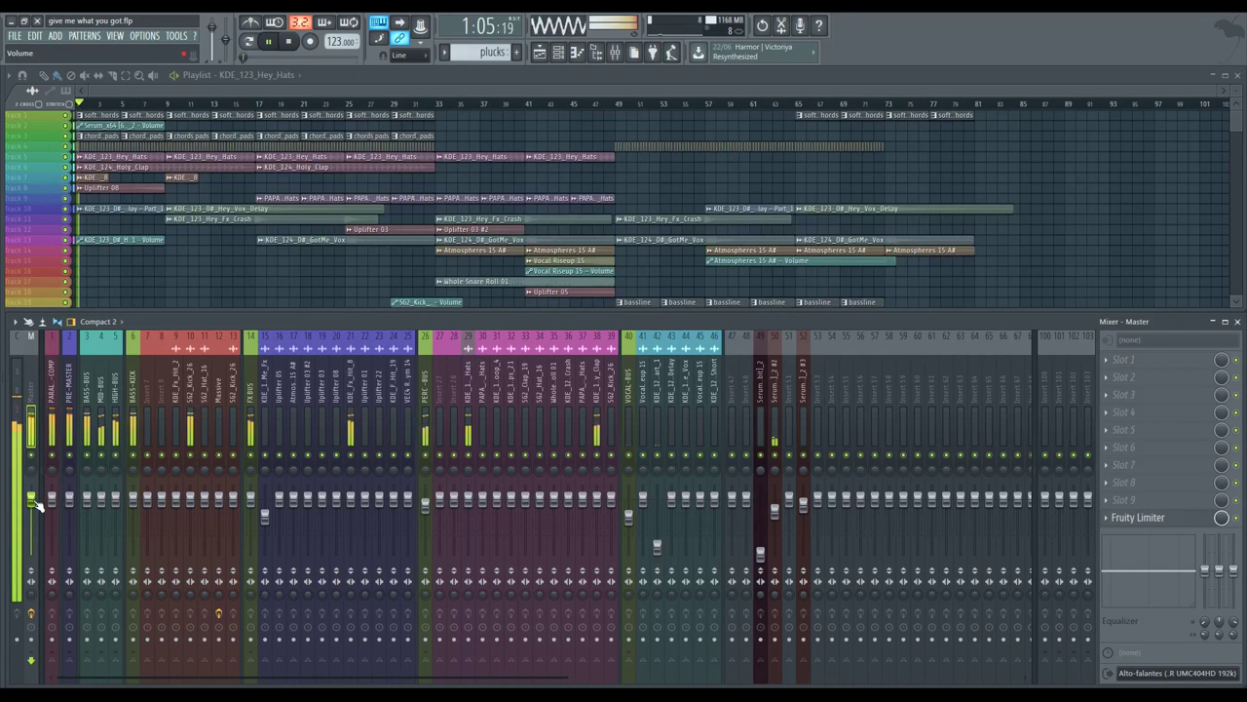
key(space)
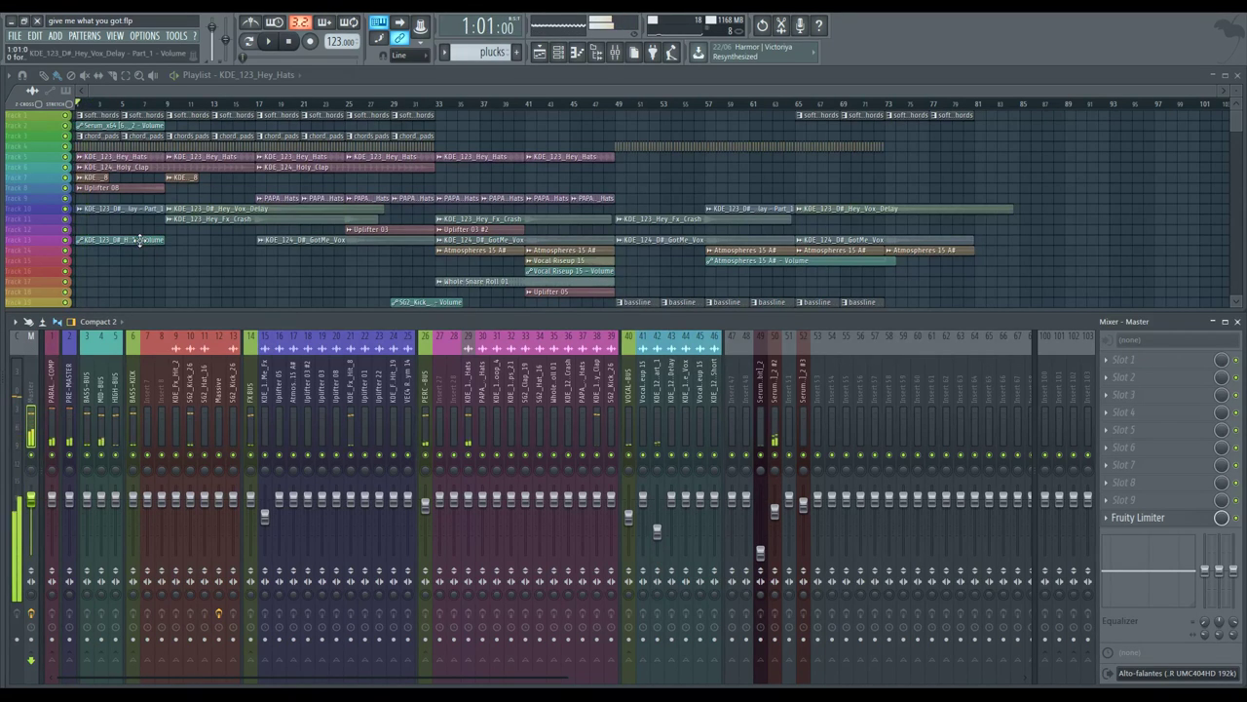
double_click(140, 241)
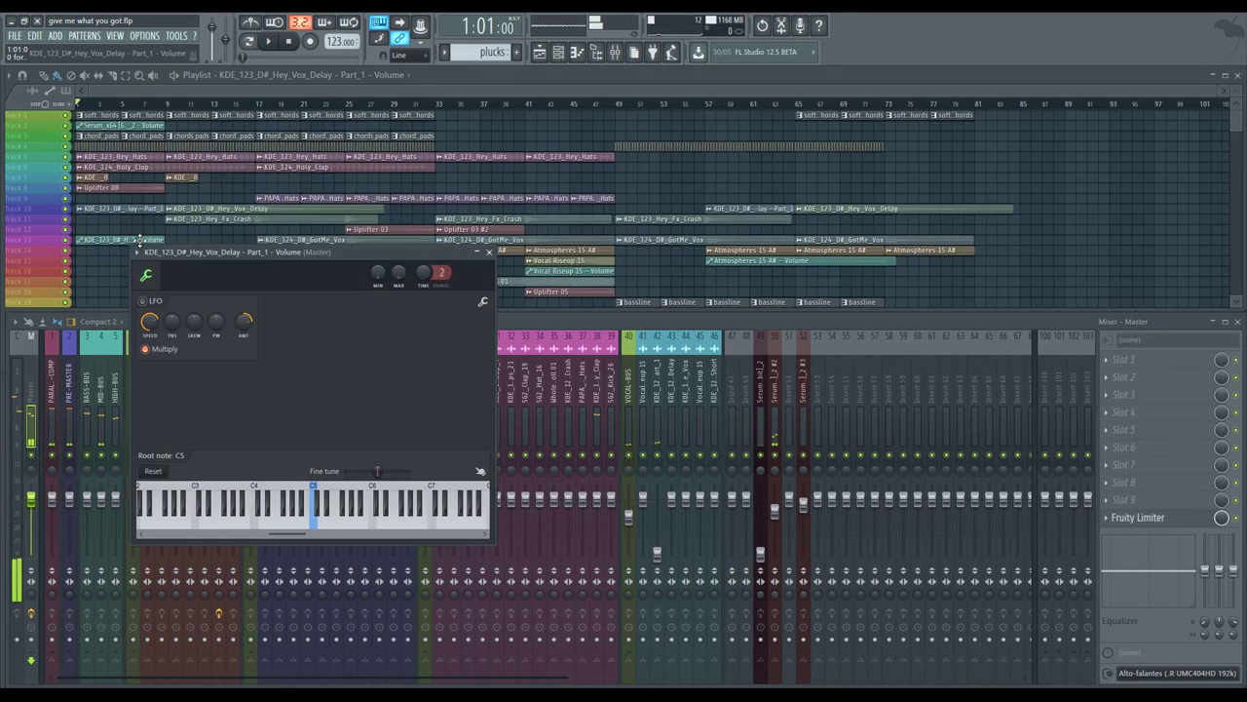
click(490, 253)
- Enlarge the playlist tracks around track 13 and play the intro twice from bar 1, watching the mixer levels and automated faders
scroll(121, 237, up, 5)
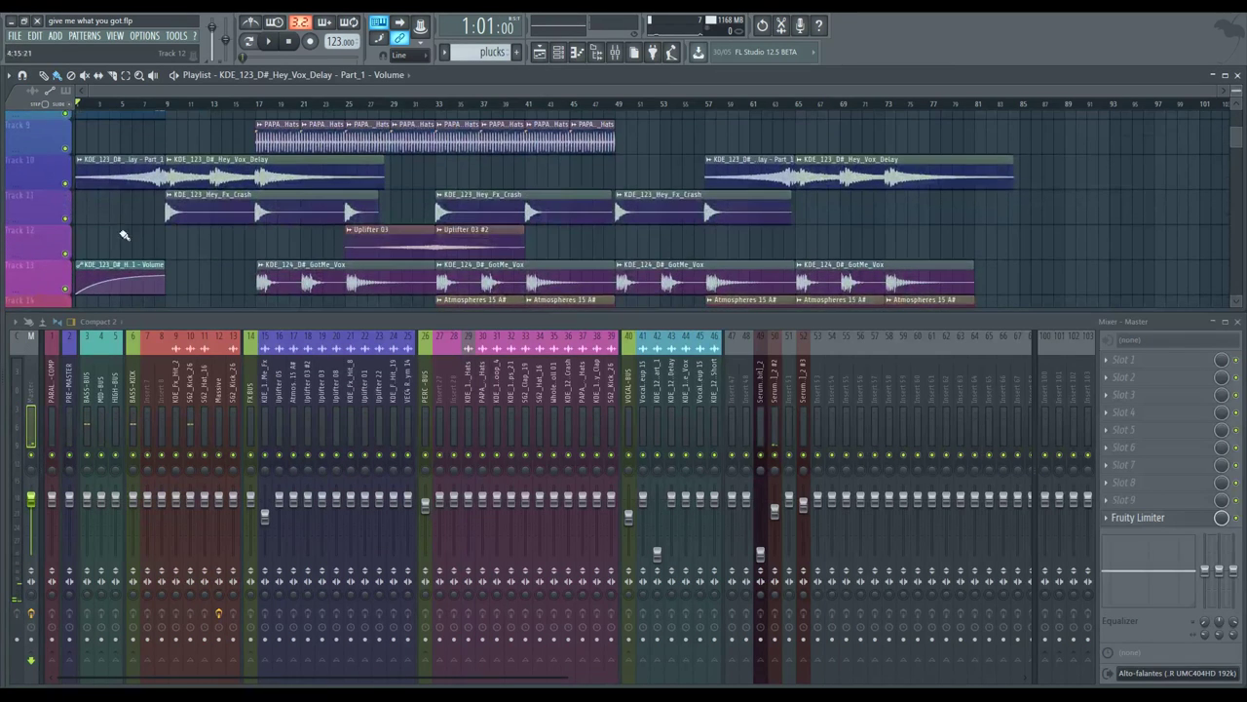
drag(146, 255, 205, 160)
key(space)
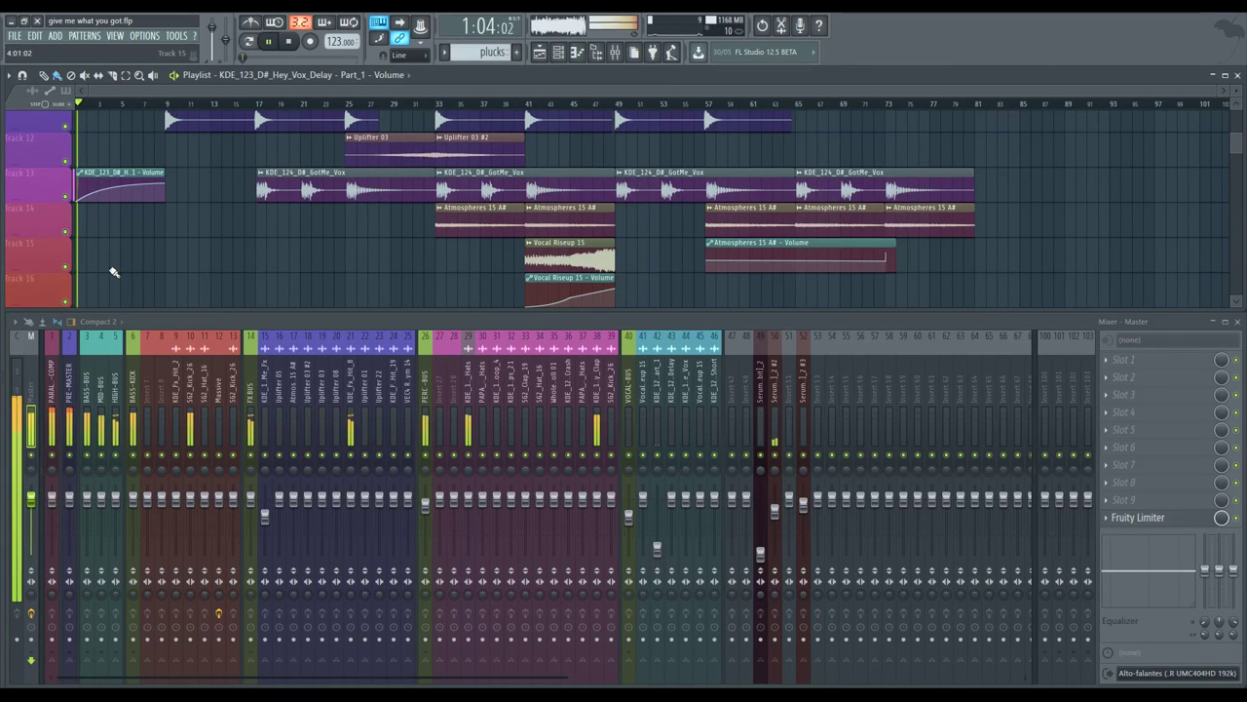
mouse_move(32, 501)
mouse_down()
mouse_move(32, 511)
mouse_move(32, 500)
mouse_up()
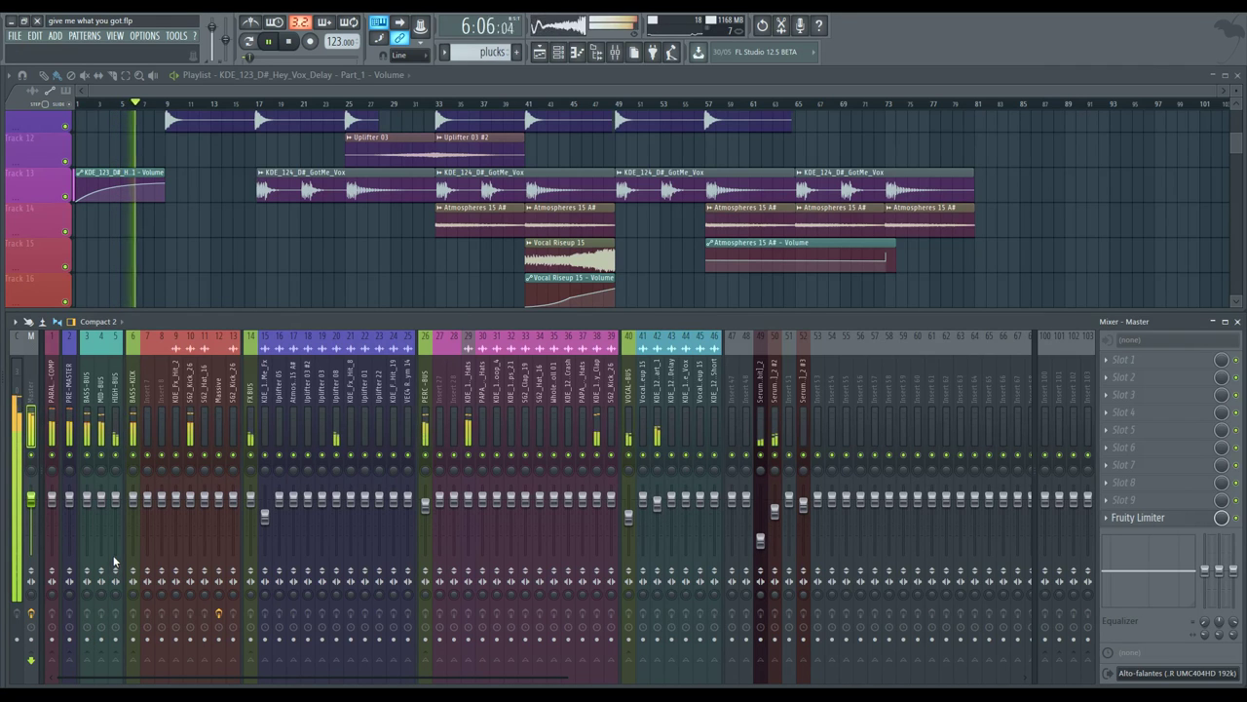
key(space)
key(space)
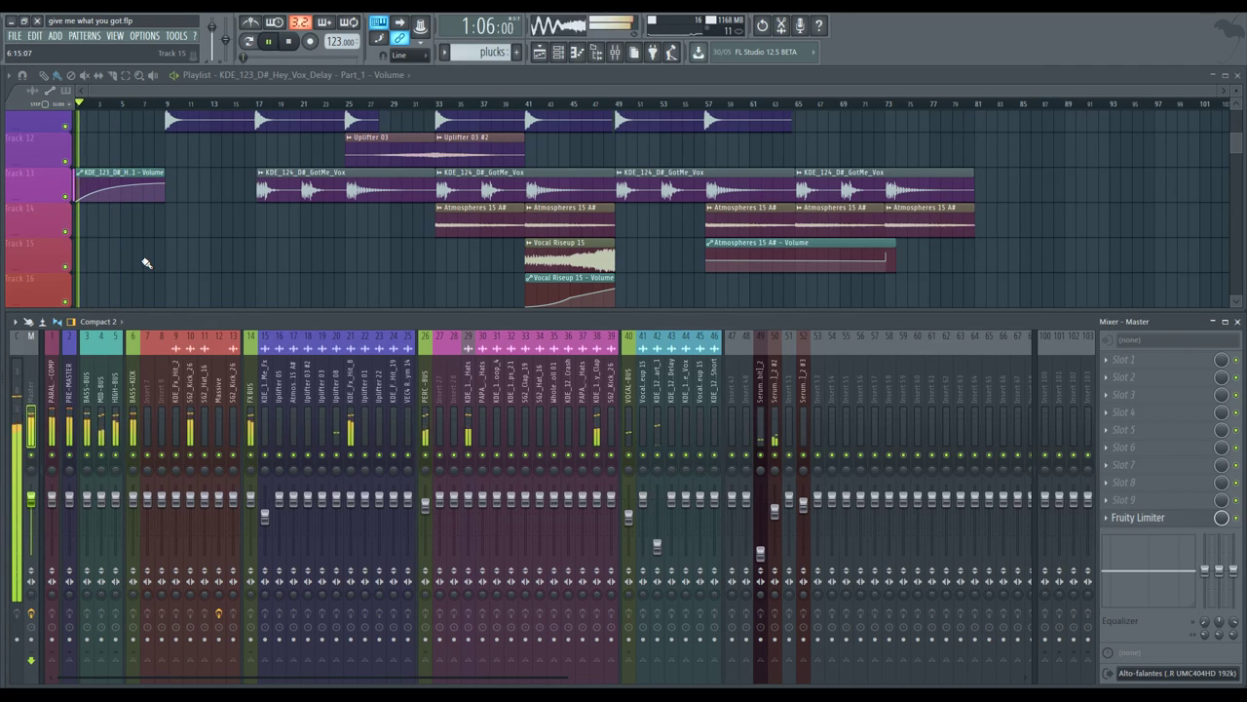
key(space)
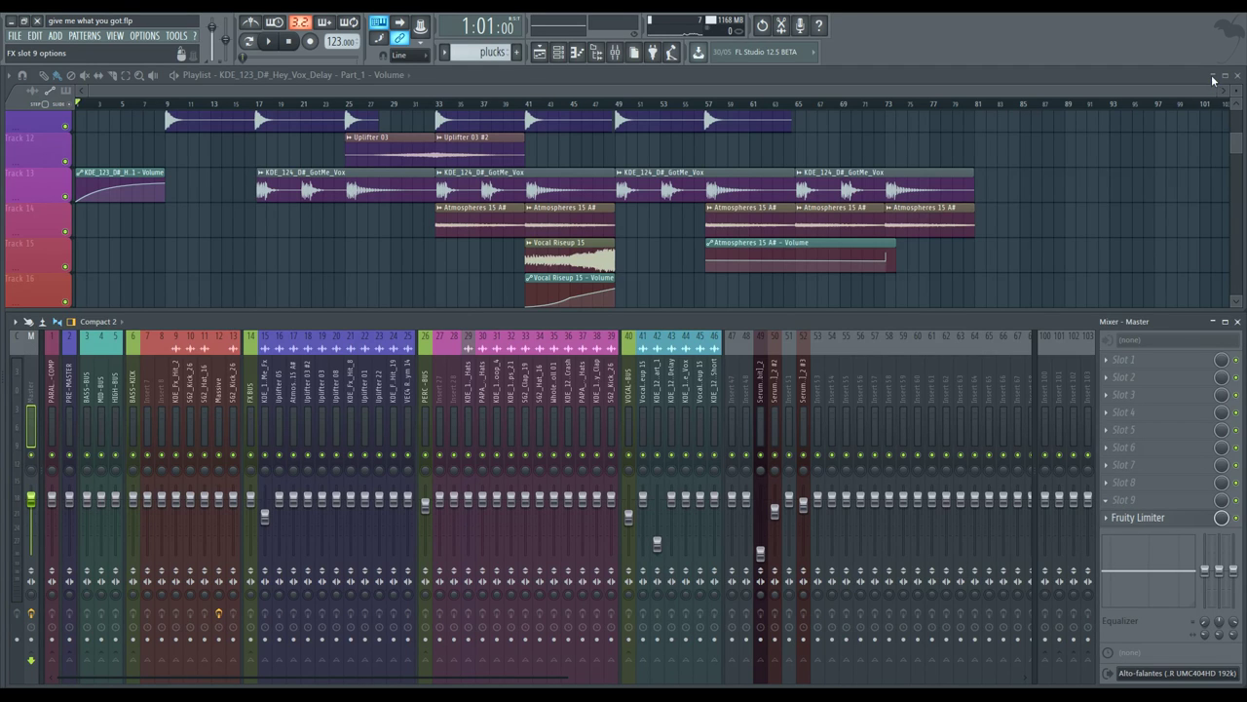
- Load Wave Candy into slot 9 of the Master channel, switch it to Spectrum and close its window
click(1184, 197)
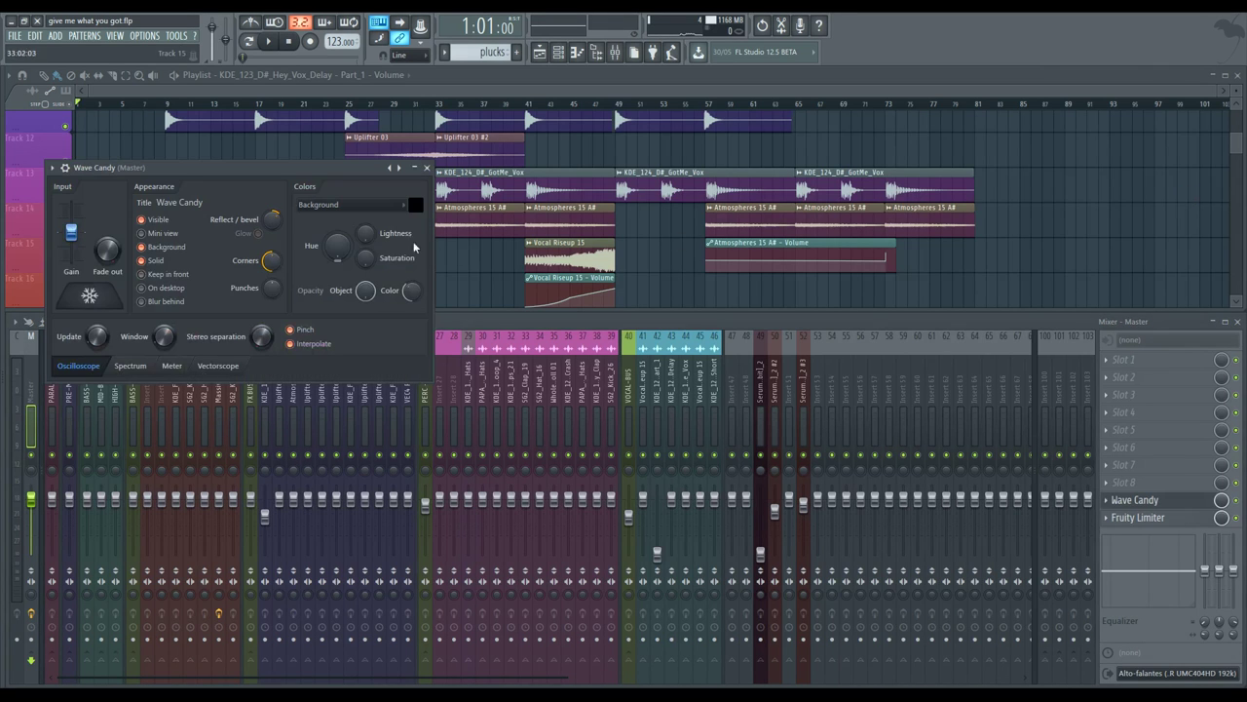
drag(312, 172, 1081, 189)
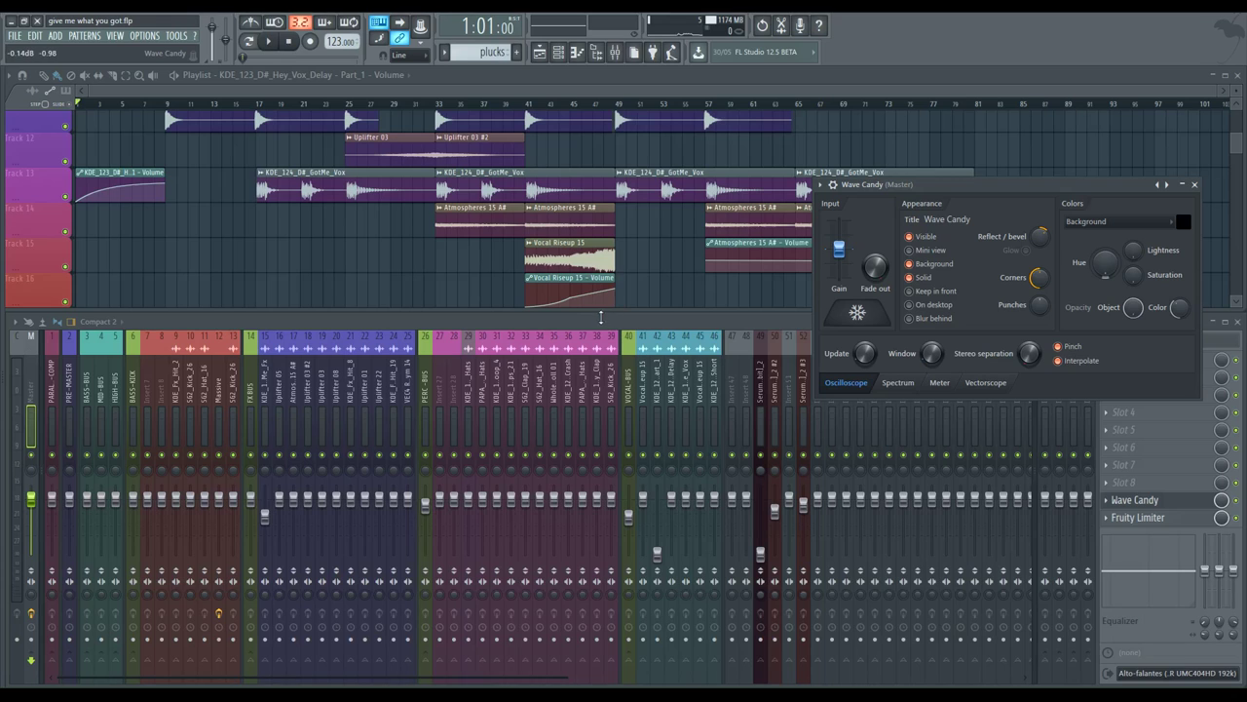
click(897, 382)
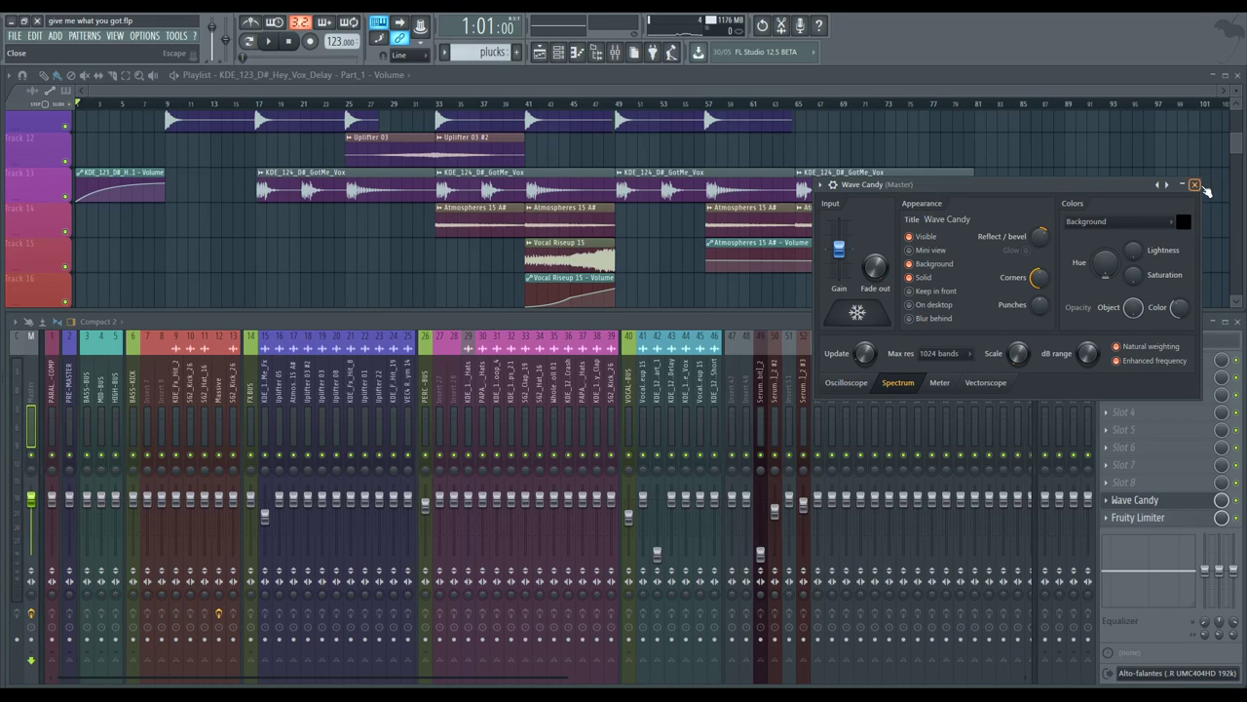
click(1195, 184)
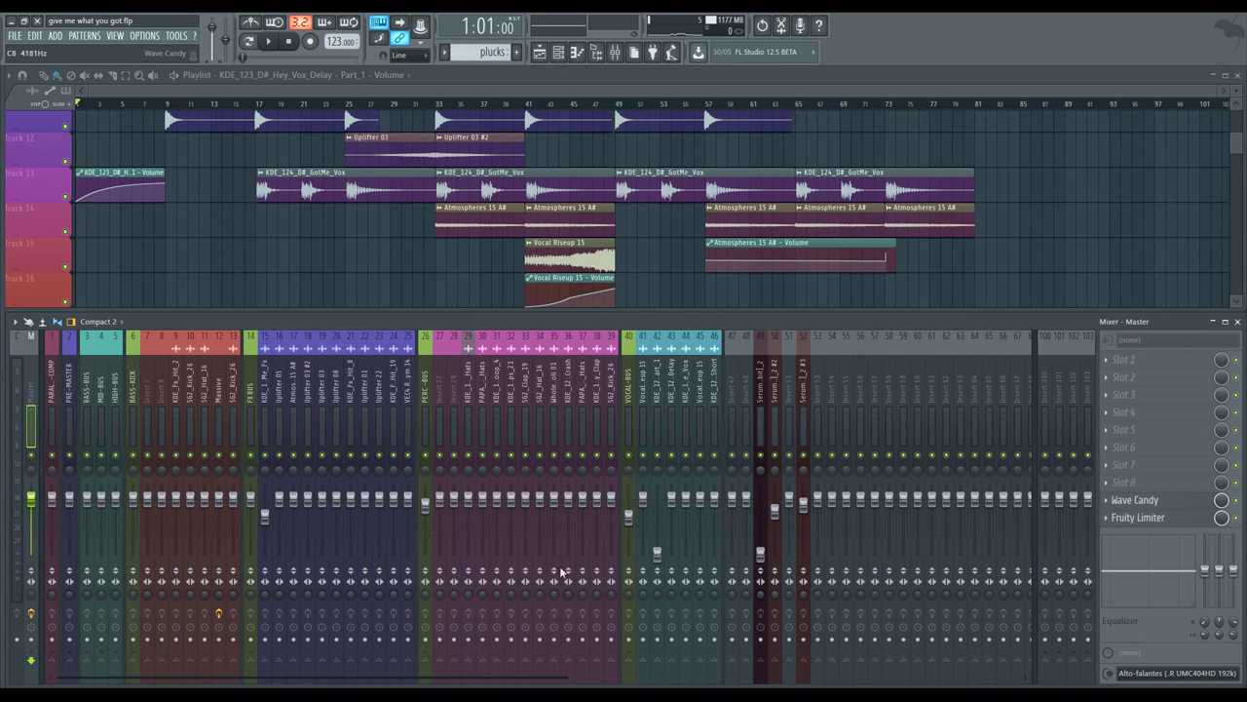
click(1138, 501)
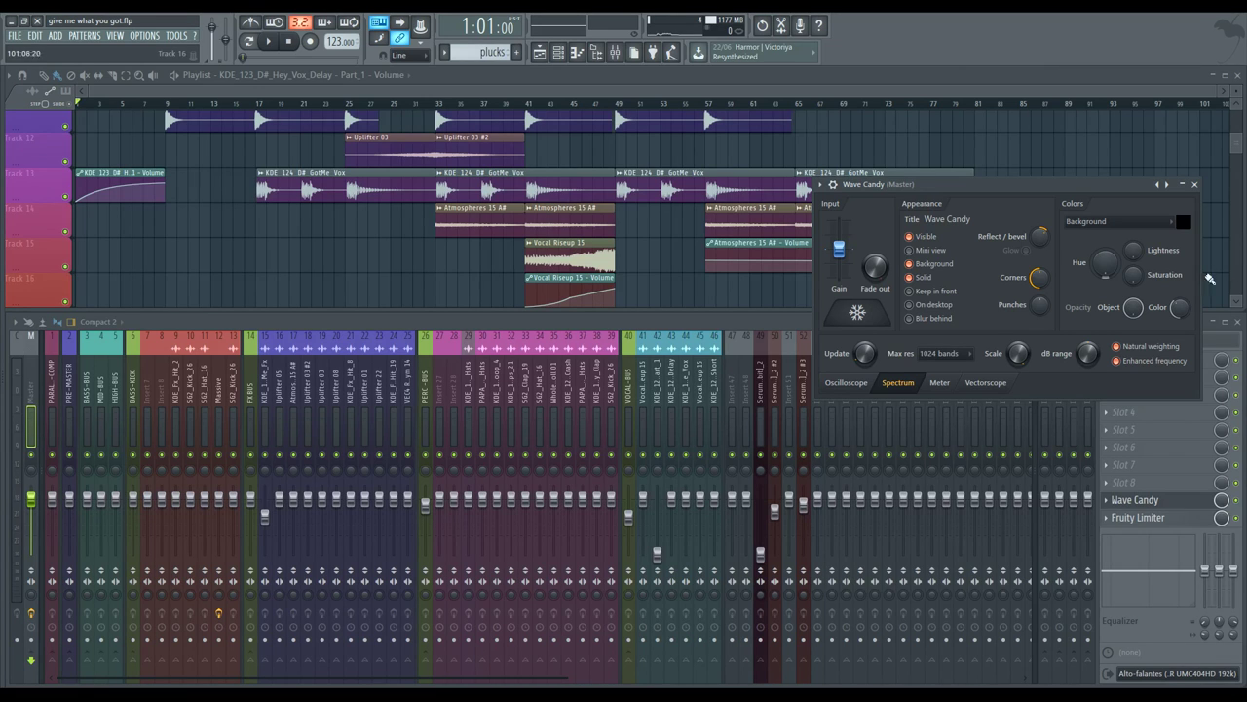
click(1194, 186)
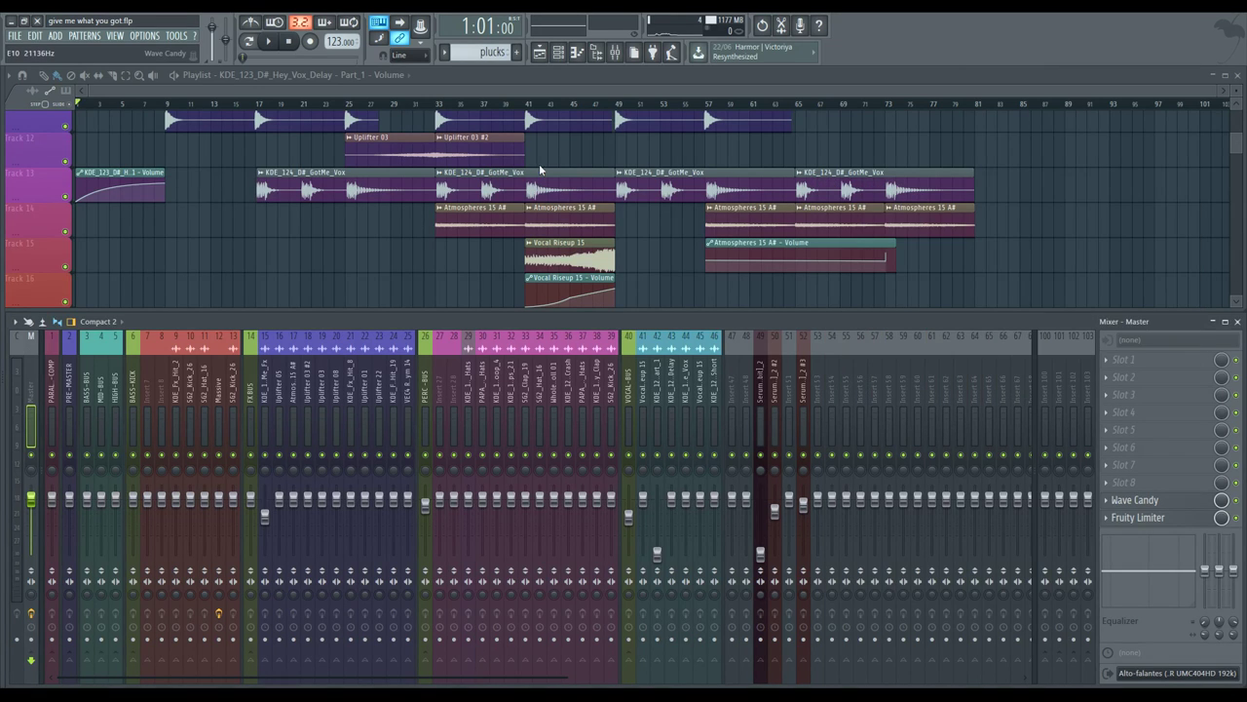
- Play the song from bar 1 and jump to just before bar 41, watching the mixer levels
key(space)
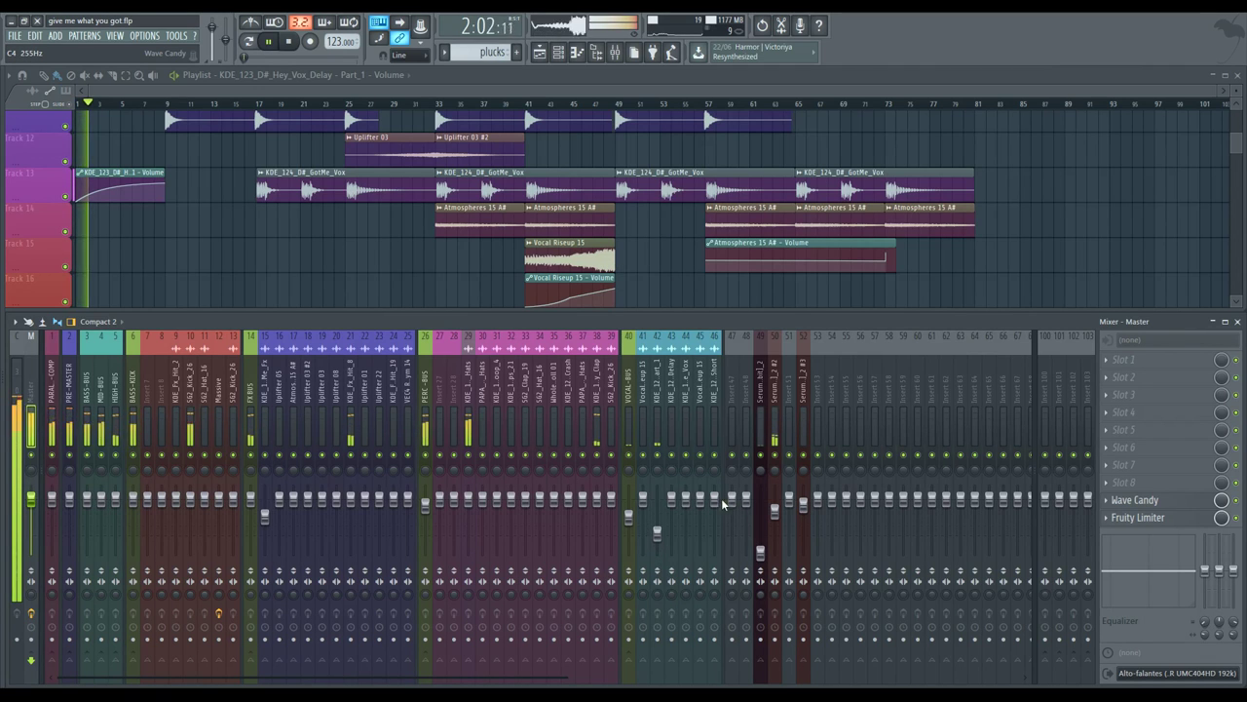
click(518, 104)
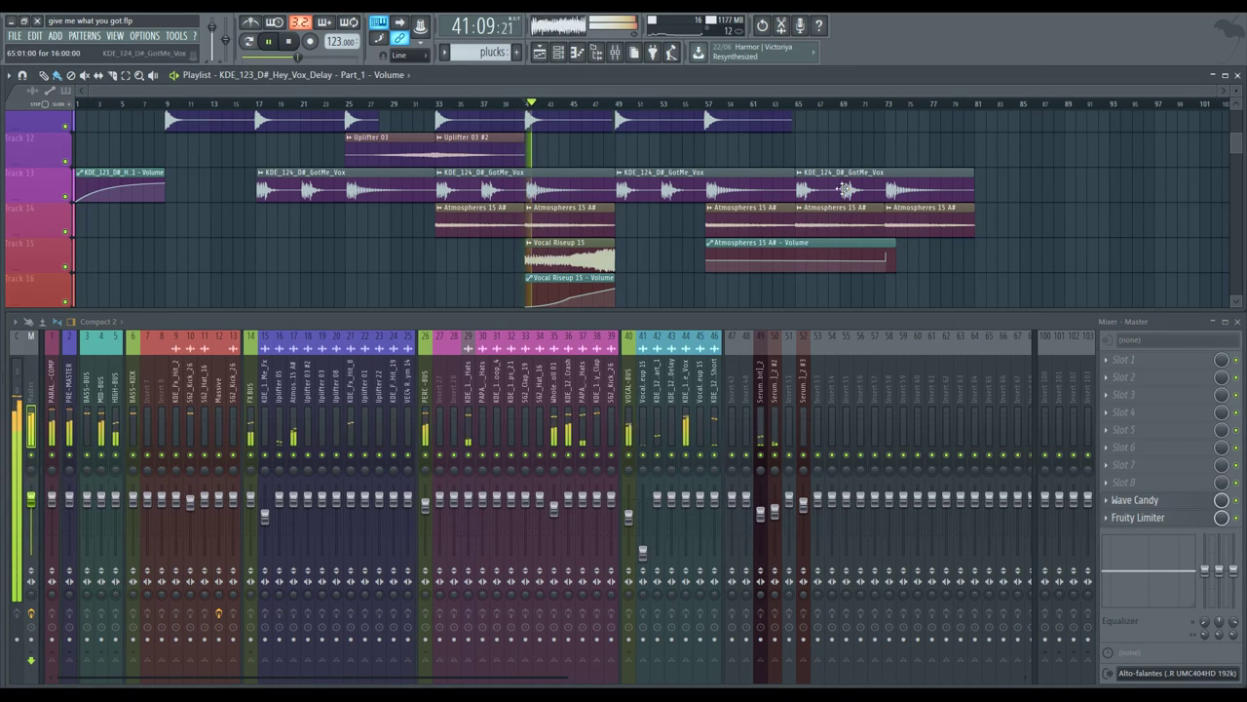
- Play the song from bar 62, lower the volume fader of mixer channel 49 slightly and stop playback
click(761, 104)
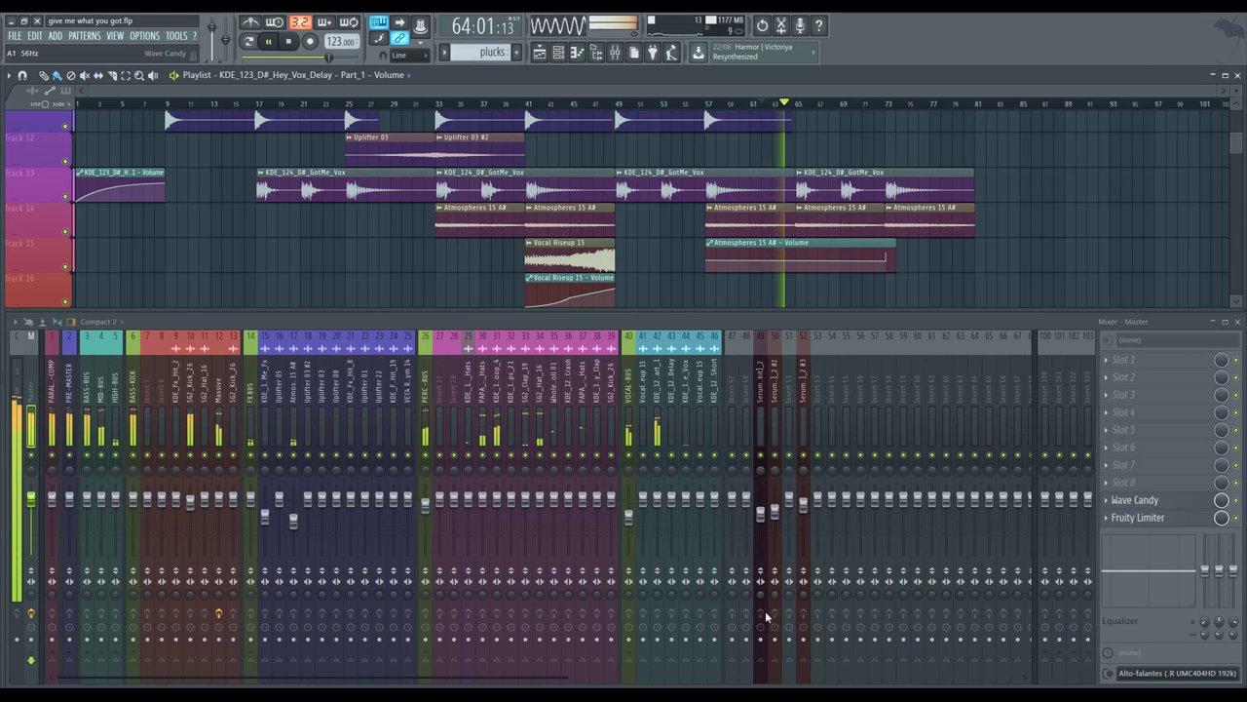
drag(760, 514, 760, 529)
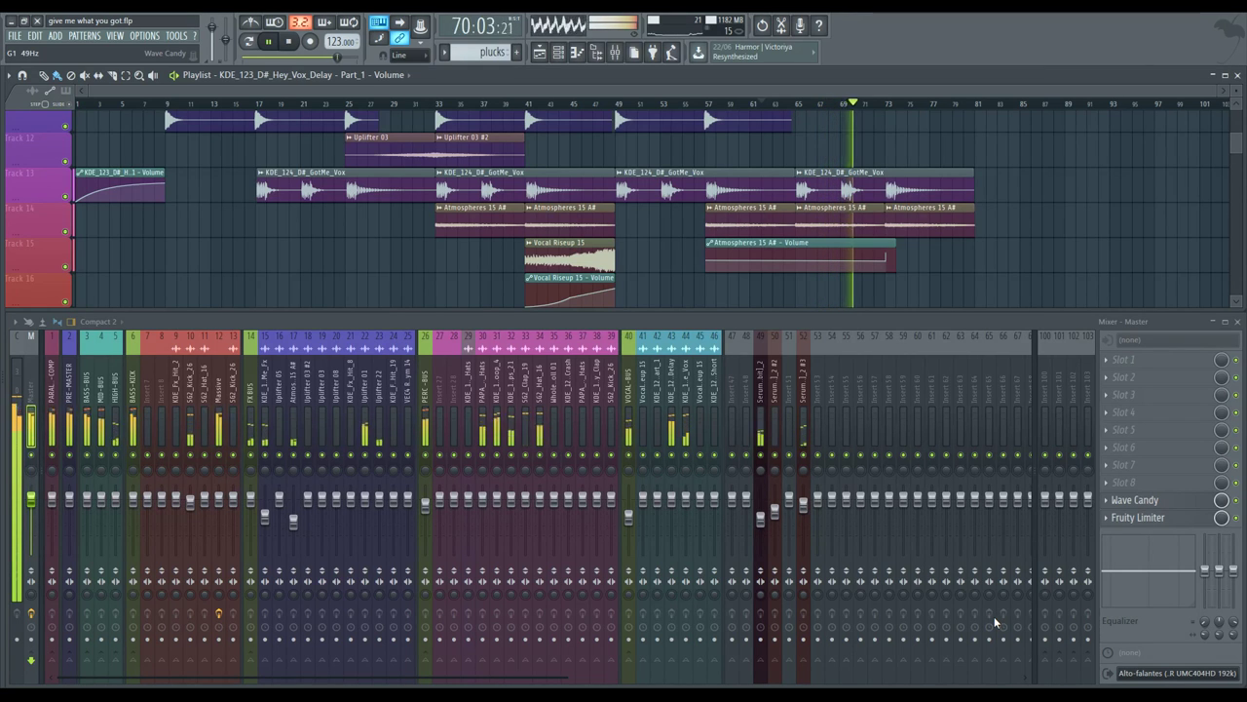
key(space)
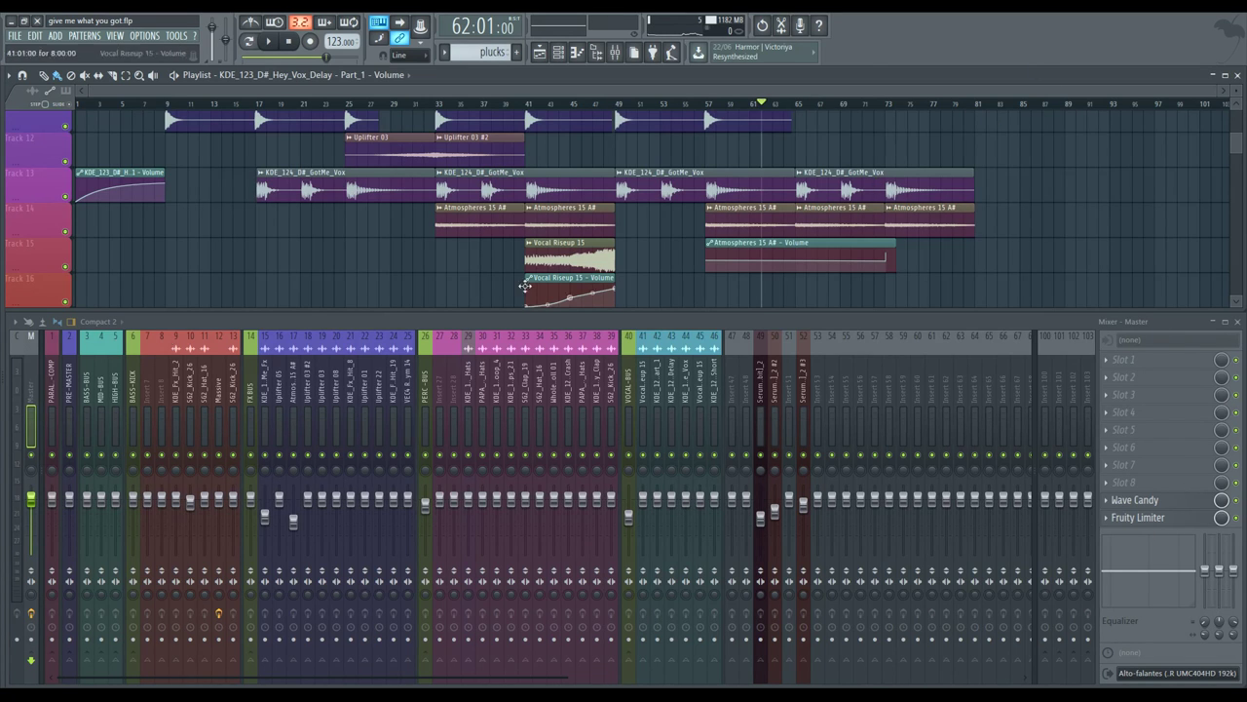
- Switch the mixer to the Extra large layout and open Sausage Fattener on the Massive channel
click(101, 326)
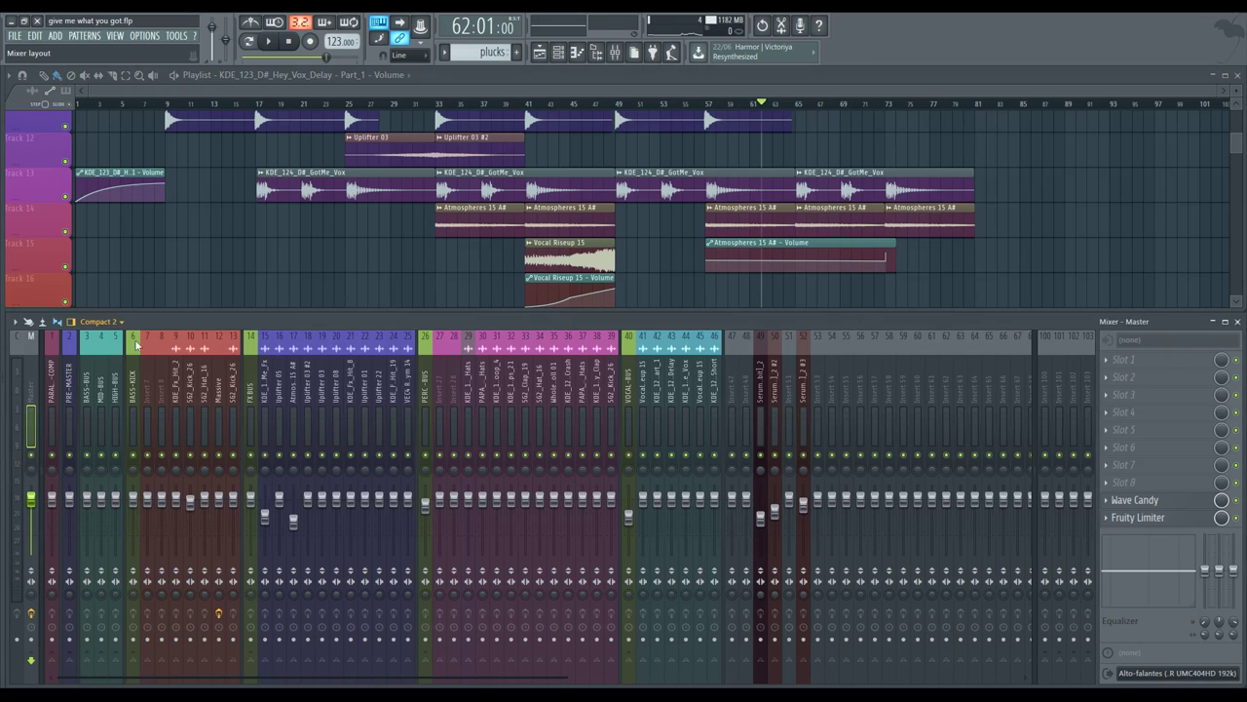
drag(139, 328, 123, 325)
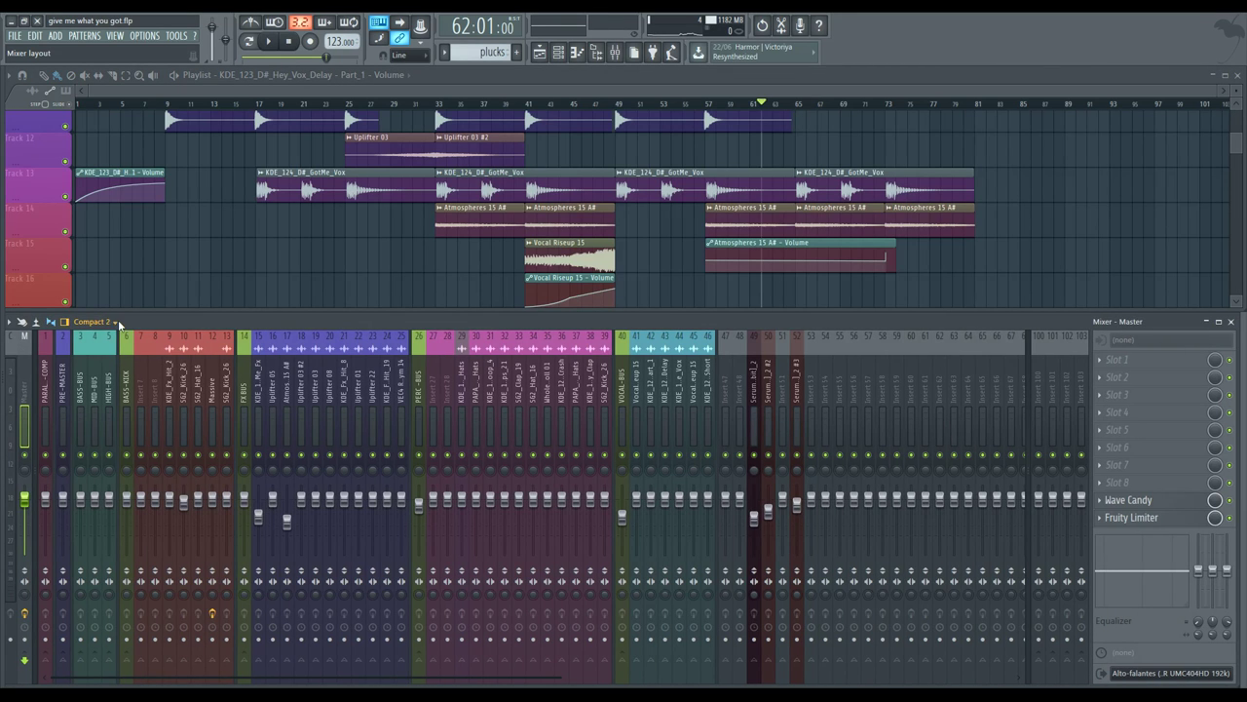
click(99, 407)
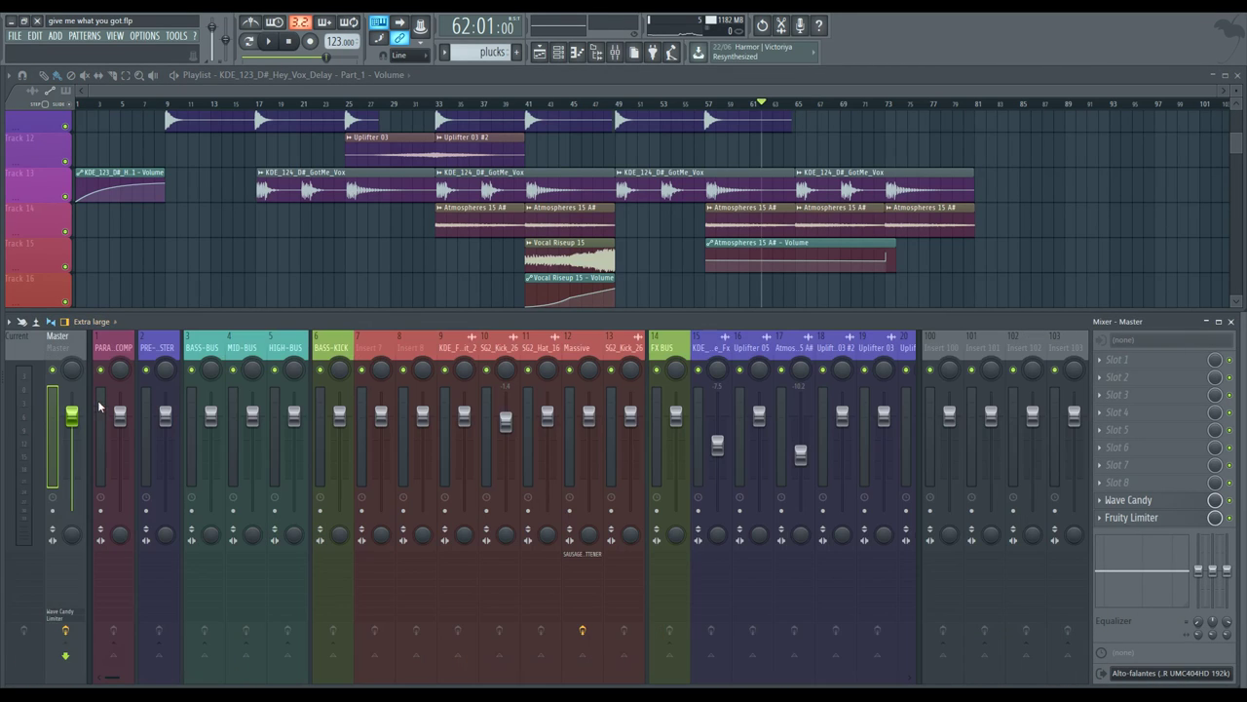
click(413, 339)
click(583, 556)
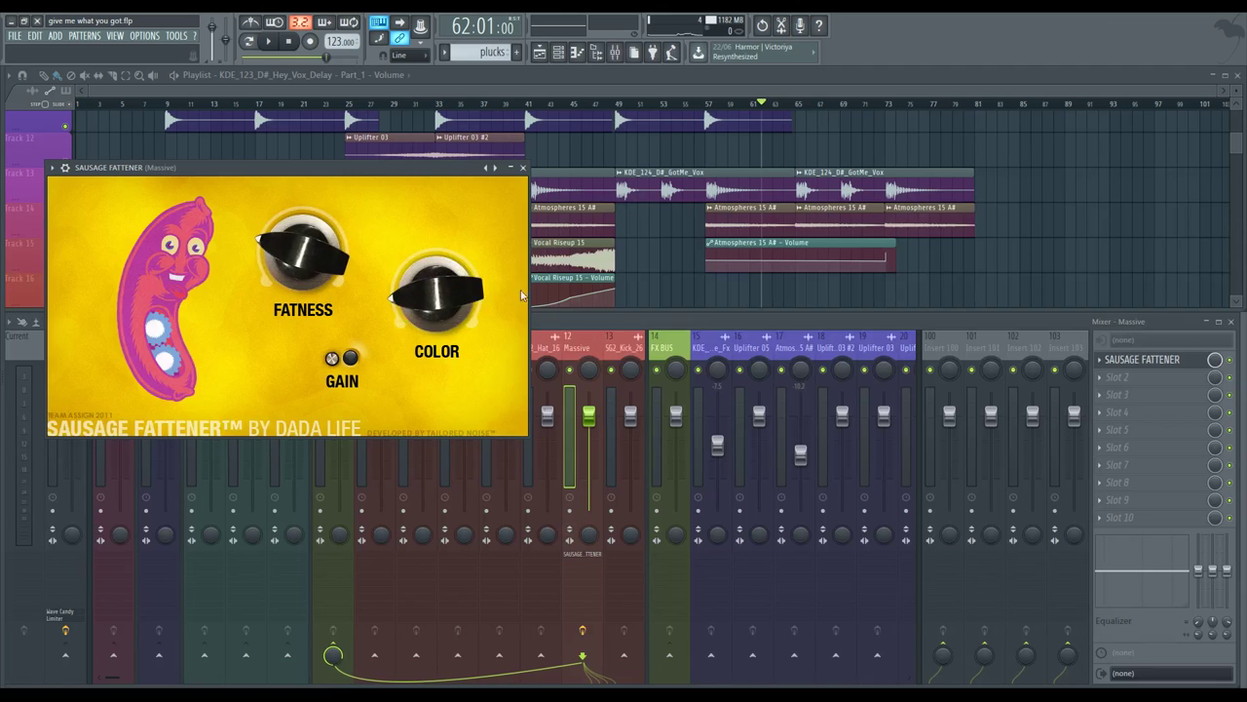
- Close the Sausage Fattener window and look through the FX BUS channels in the mixer up to PERC-BUS
key(Right)
key(Right)
key(Right)
key(Right)
key(Right)
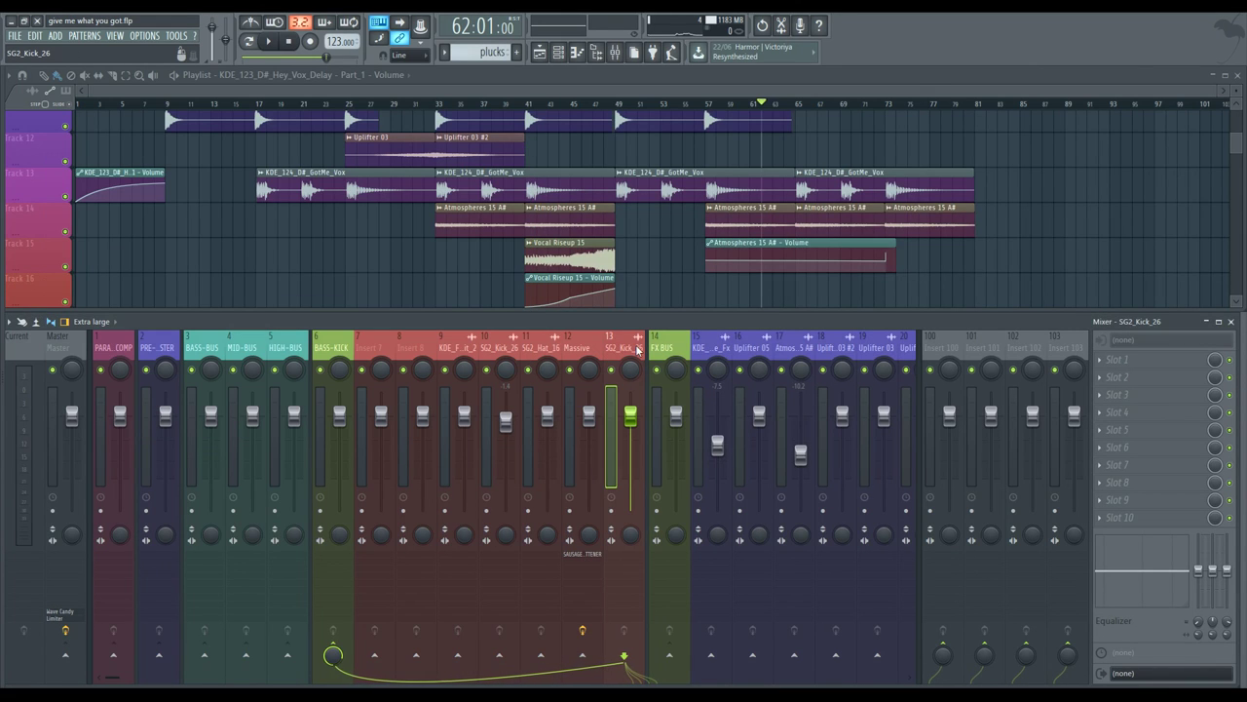
key(Right)
key(Right)
key(Right)
key(Right)
key(Right)
key(Right)
key(Right)
key(Right)
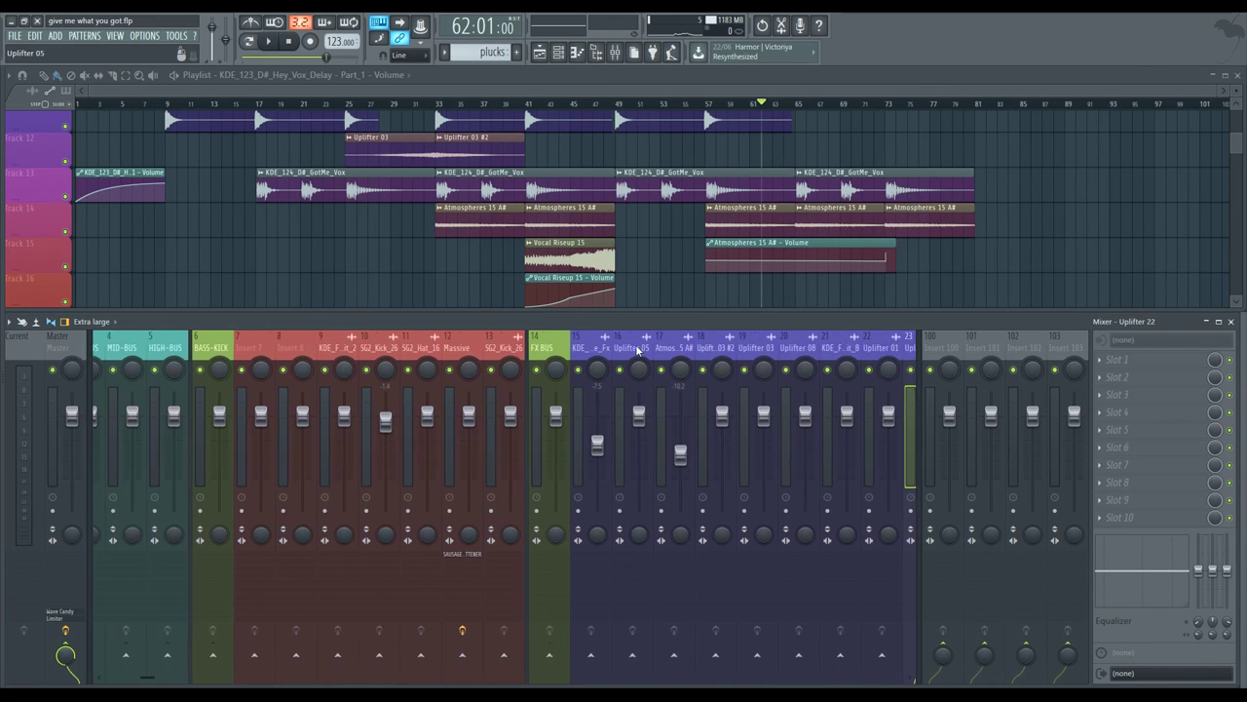
key(Right)
key(Left)
key(Left)
key(Left)
key(Left)
key(Left)
key(Left)
key(Left)
key(Left)
key(Left)
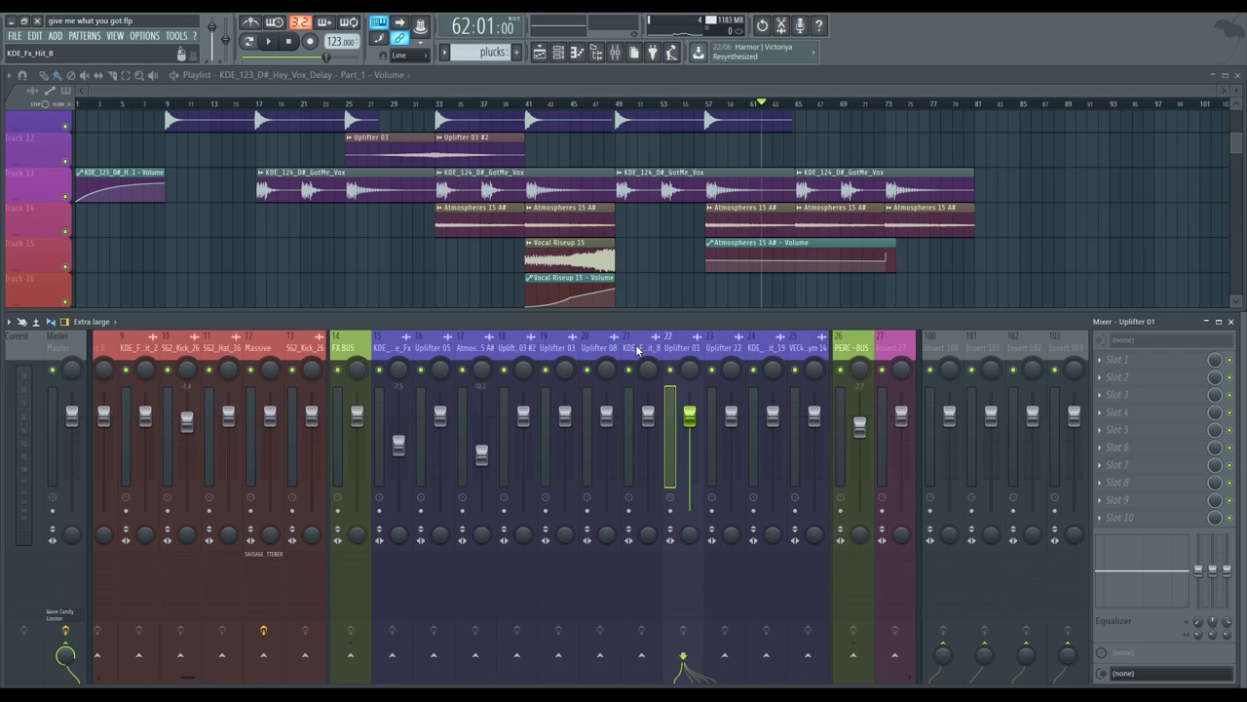
- Select the FX BUS channel in the mixer and solo it
click(333, 509)
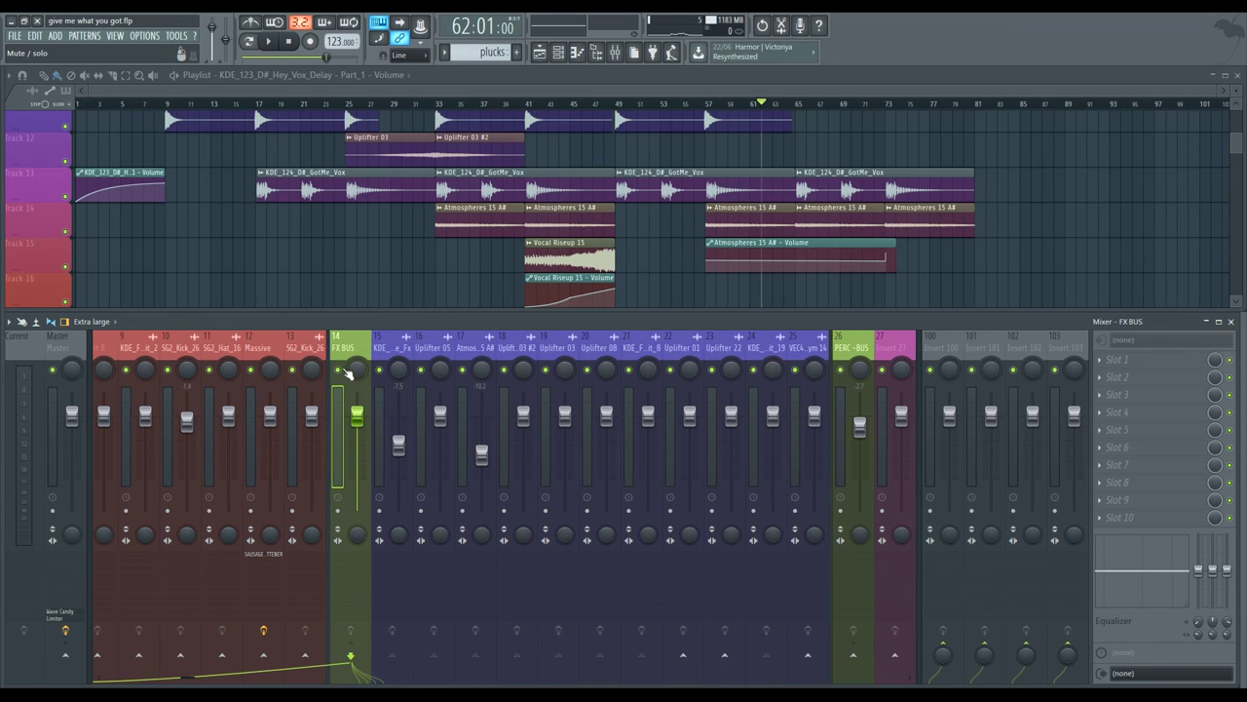
right_click(338, 370)
right_click(338, 370)
click(339, 370)
click(338, 370)
right_click(338, 370)
- Unmute mixer channels 15 to 25 so that they play together with the soloed FX BUS
click(380, 370)
click(421, 370)
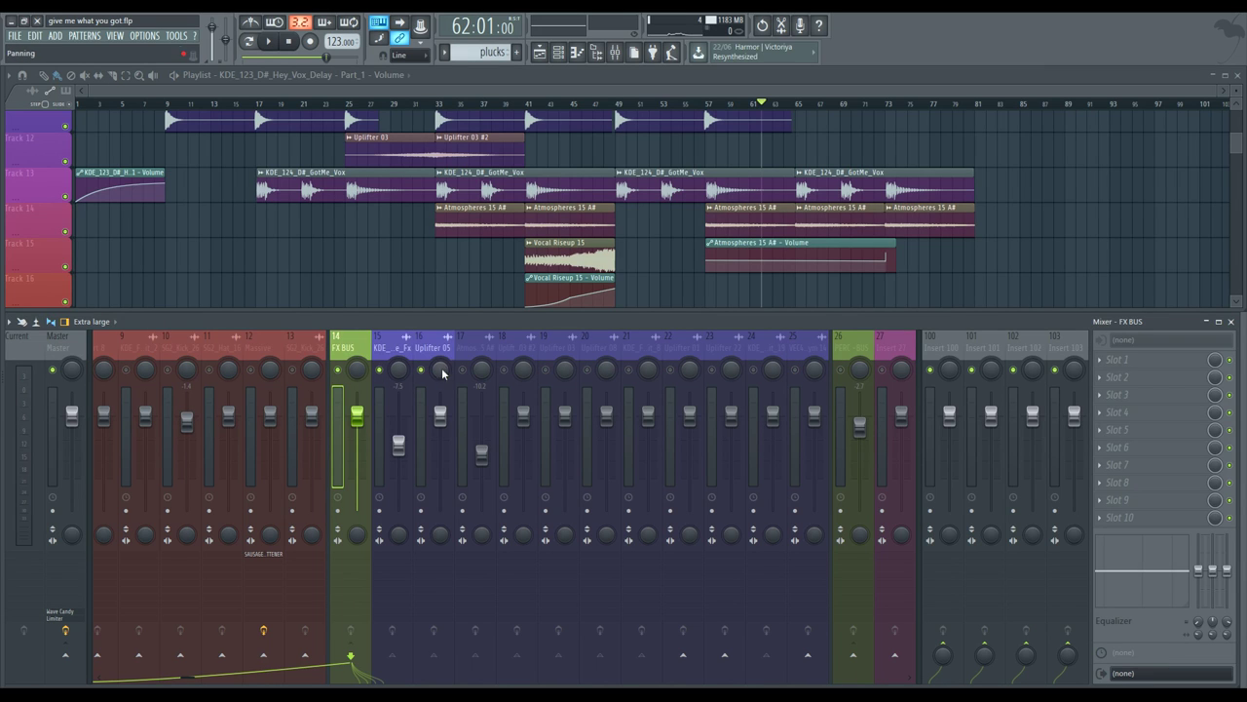
click(462, 370)
click(504, 370)
click(545, 370)
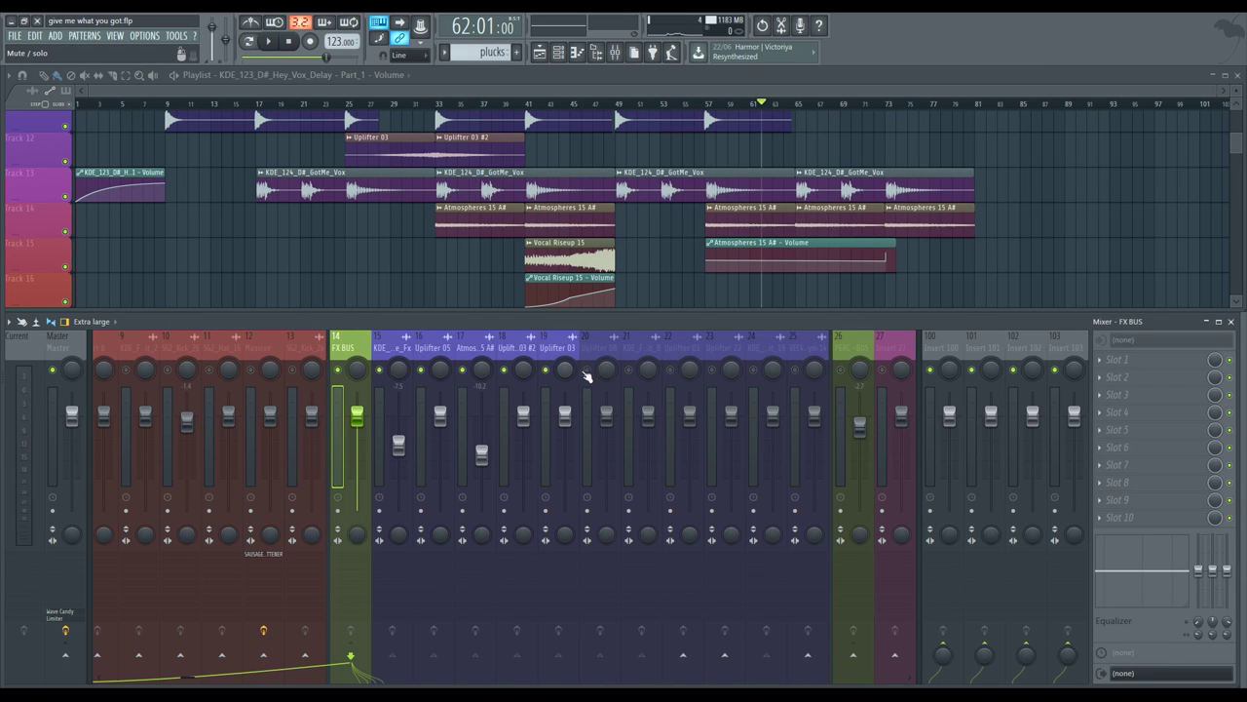
click(587, 371)
click(629, 370)
click(671, 371)
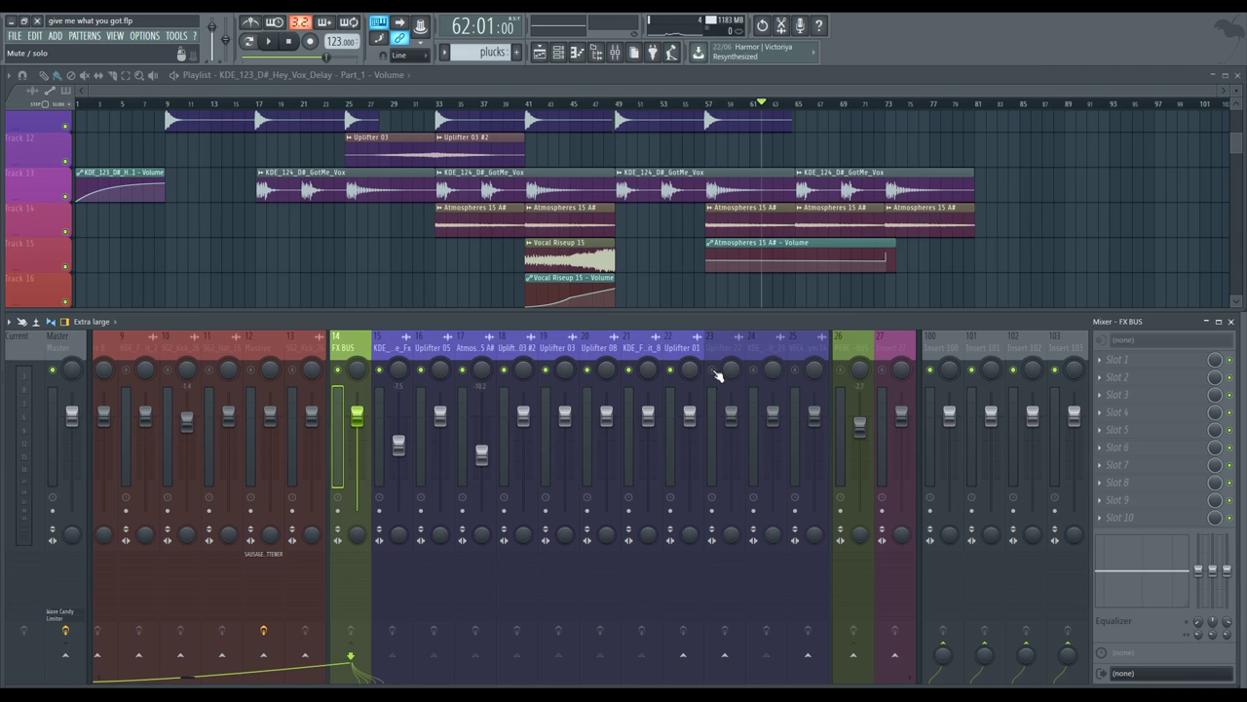
click(713, 370)
click(753, 370)
click(794, 370)
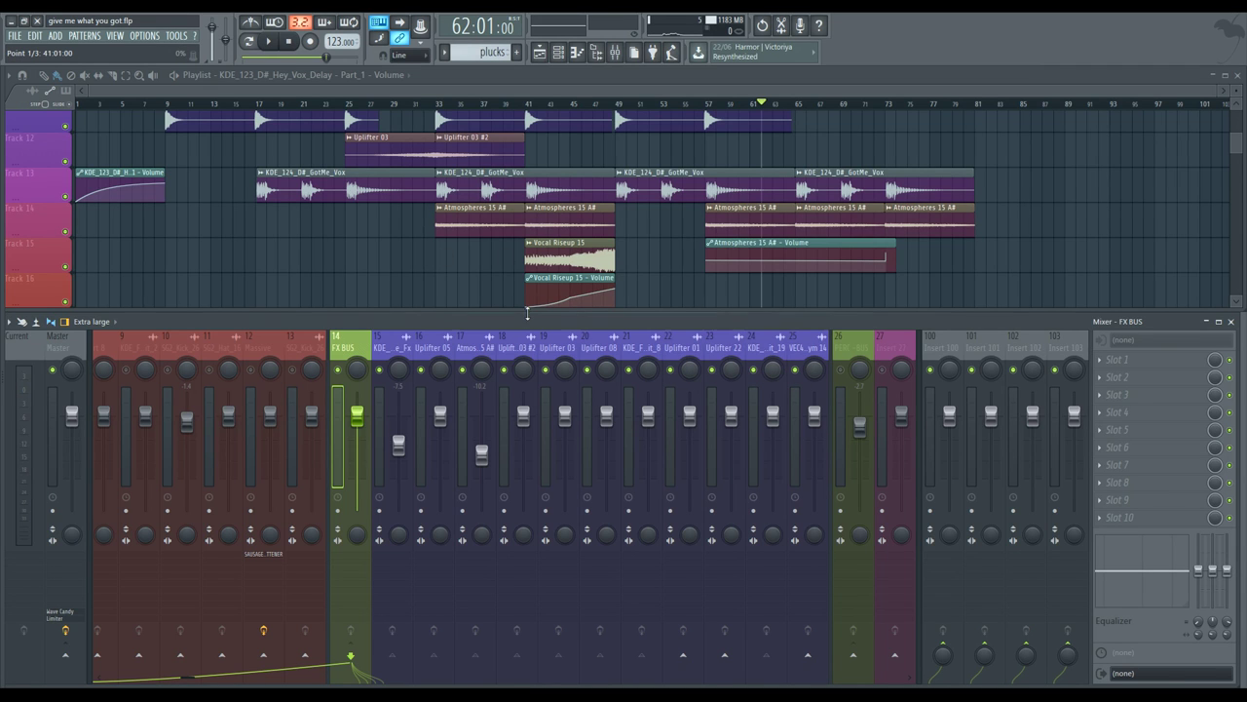
- Reduce the mixer's height, switch it to the Compact layout and extend the playlist down to the mixer
drag(523, 318, 522, 451)
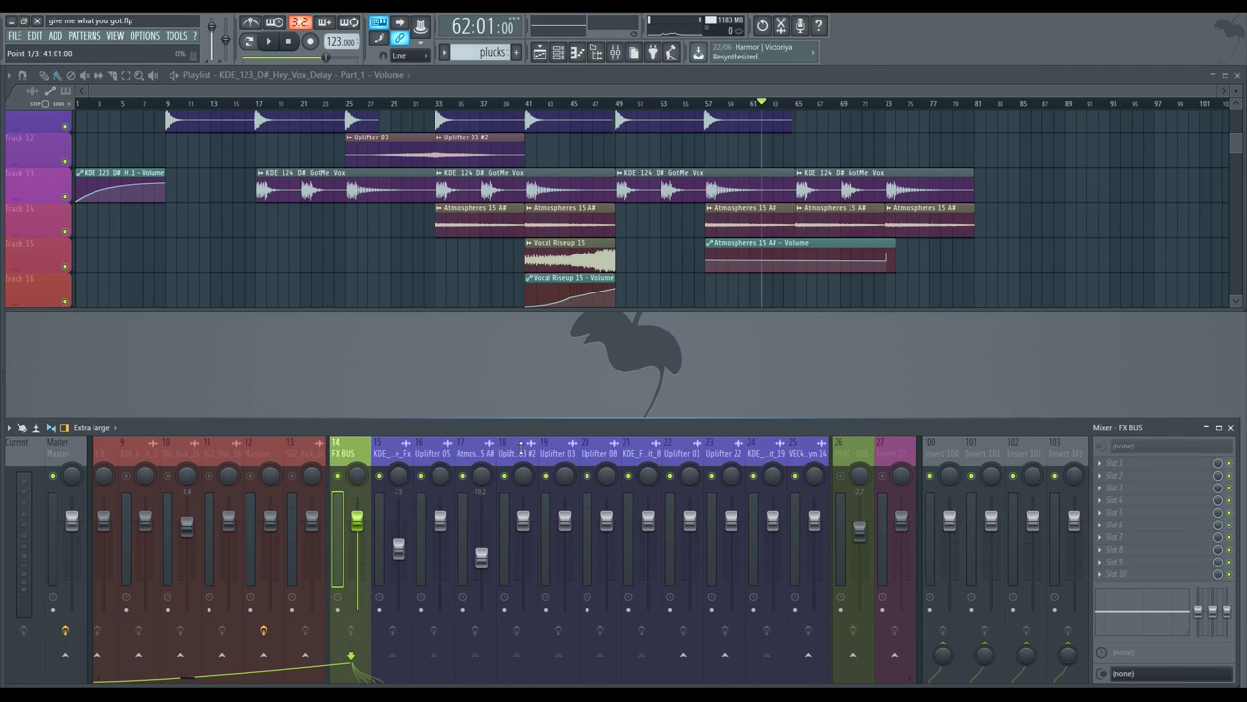
click(104, 445)
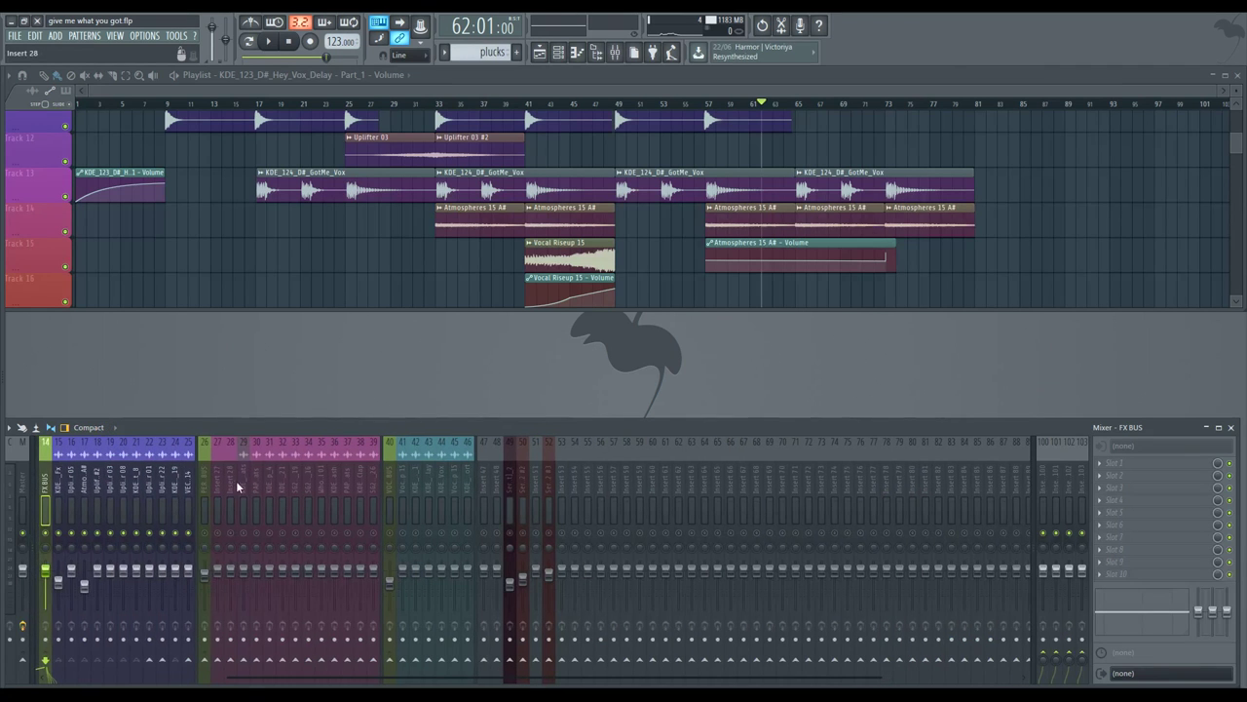
scroll(240, 451, left, 5)
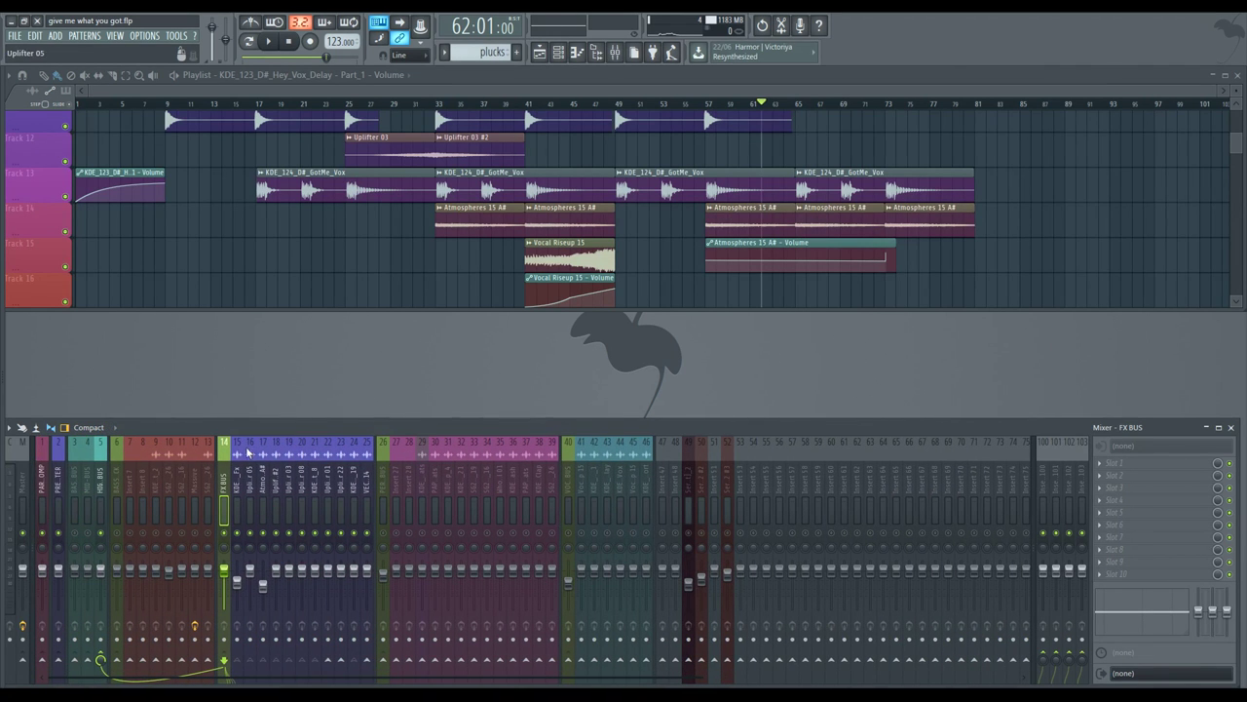
scroll(472, 166, up, 3)
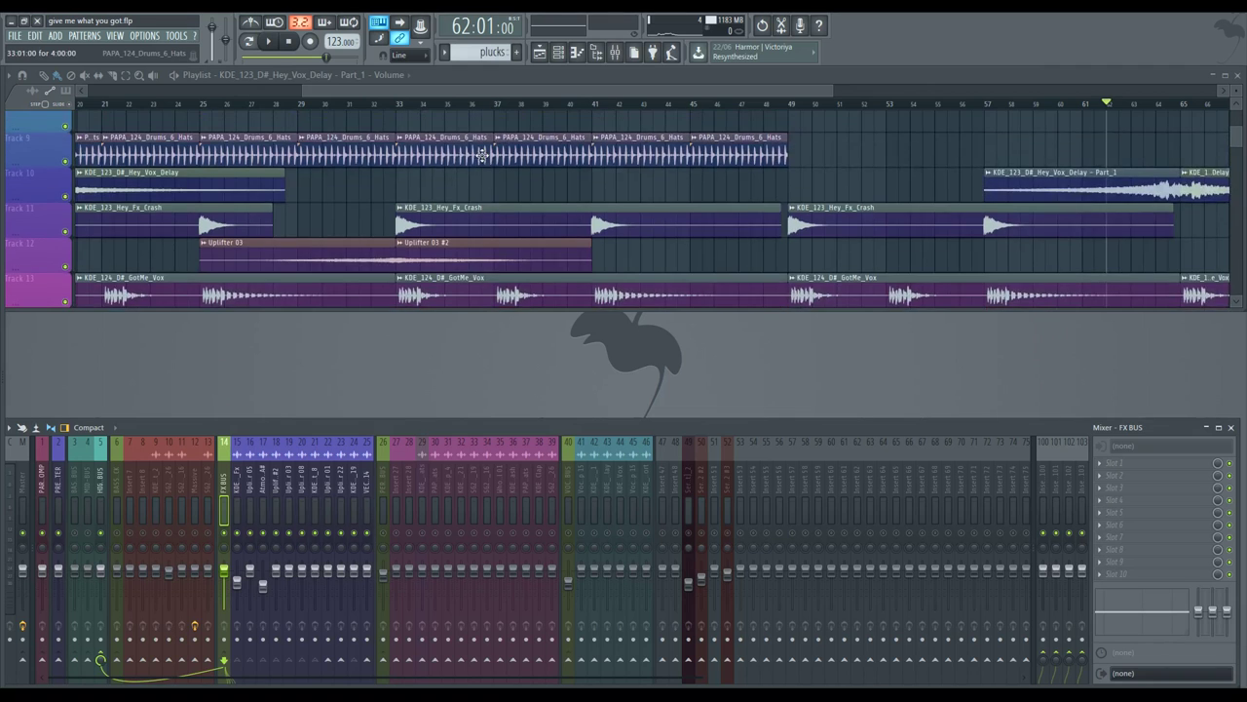
drag(552, 310, 552, 415)
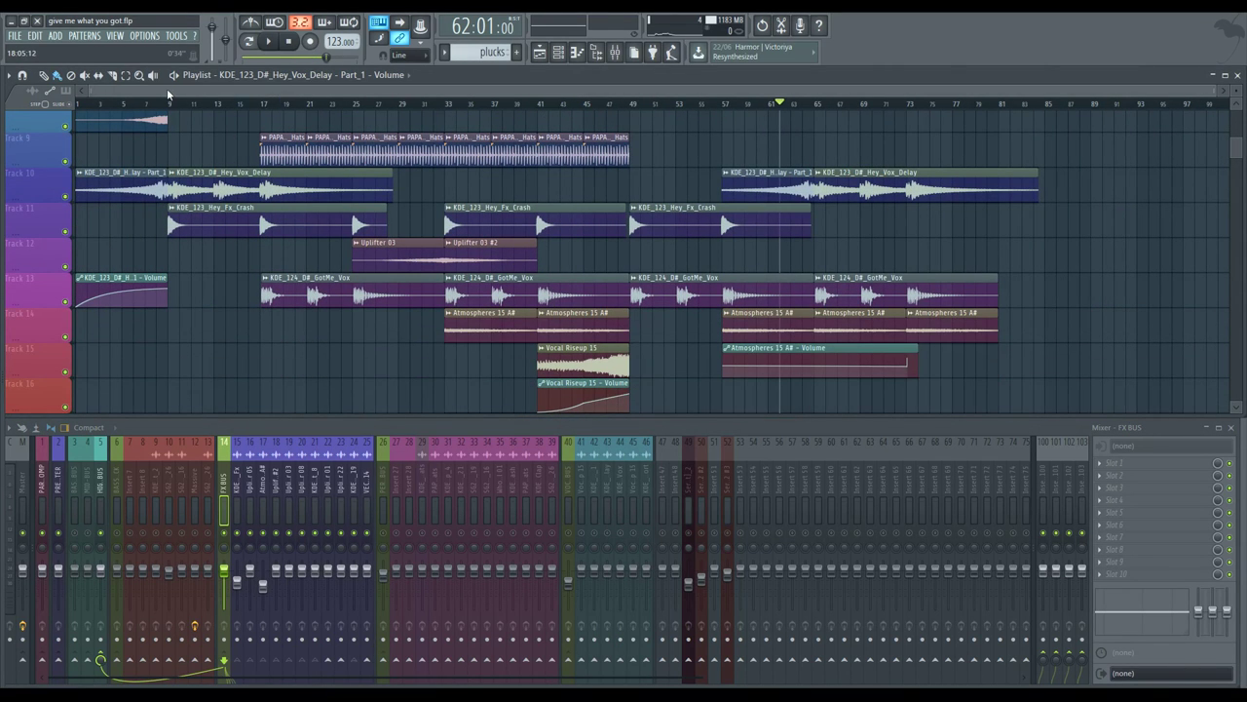
- Play the intro from bar 1, then load Fruity parametric EQ 2 into slot 1 of the KDE_Fx_Hit_8 channel and move its window aside
scroll(195, 137, up, 7)
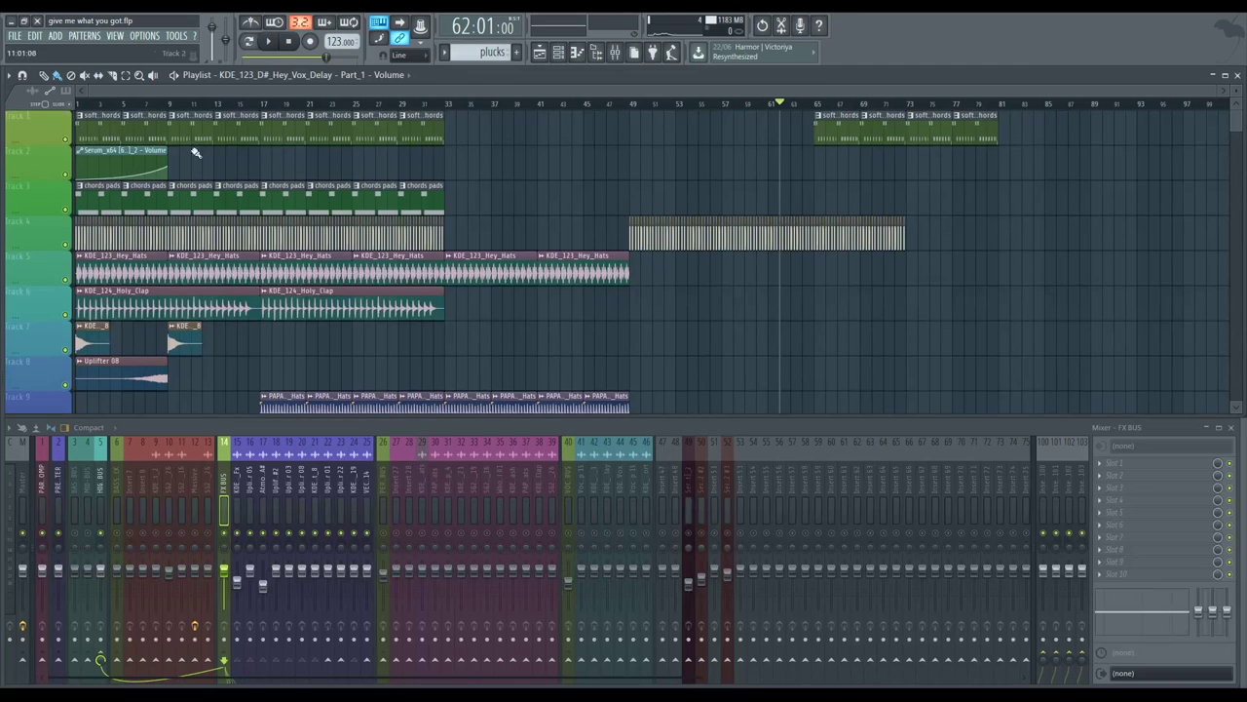
click(84, 103)
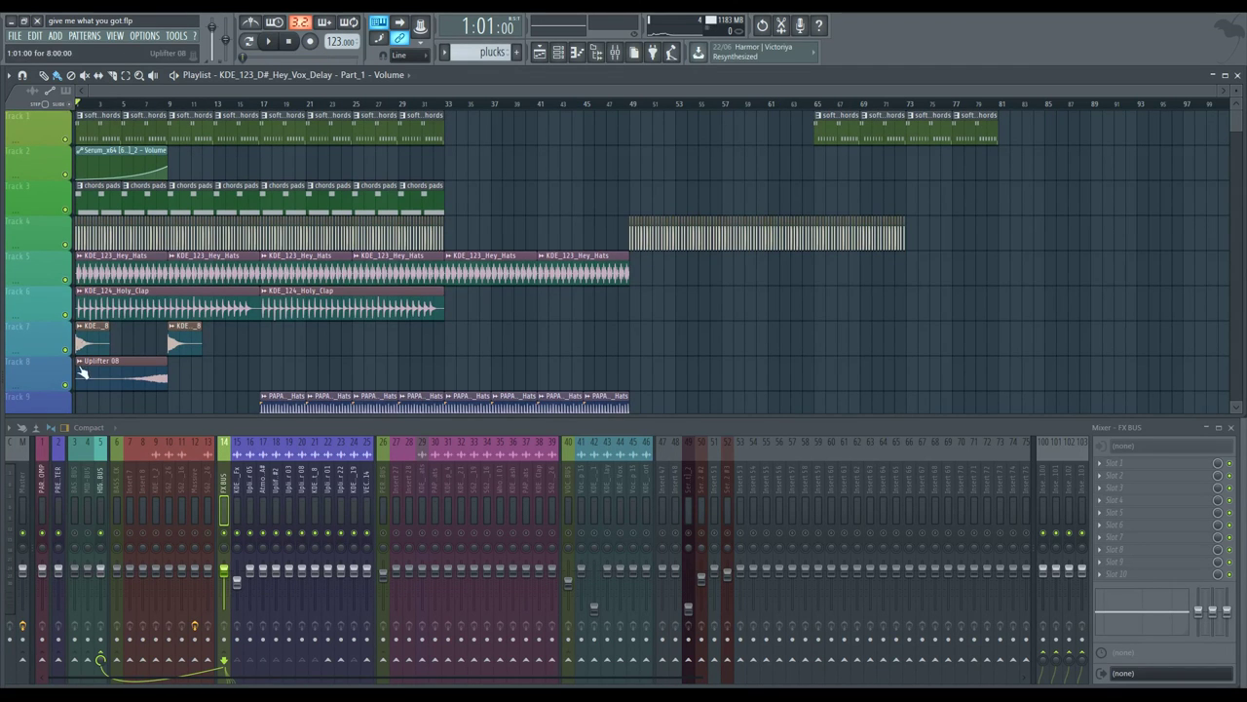
key(space)
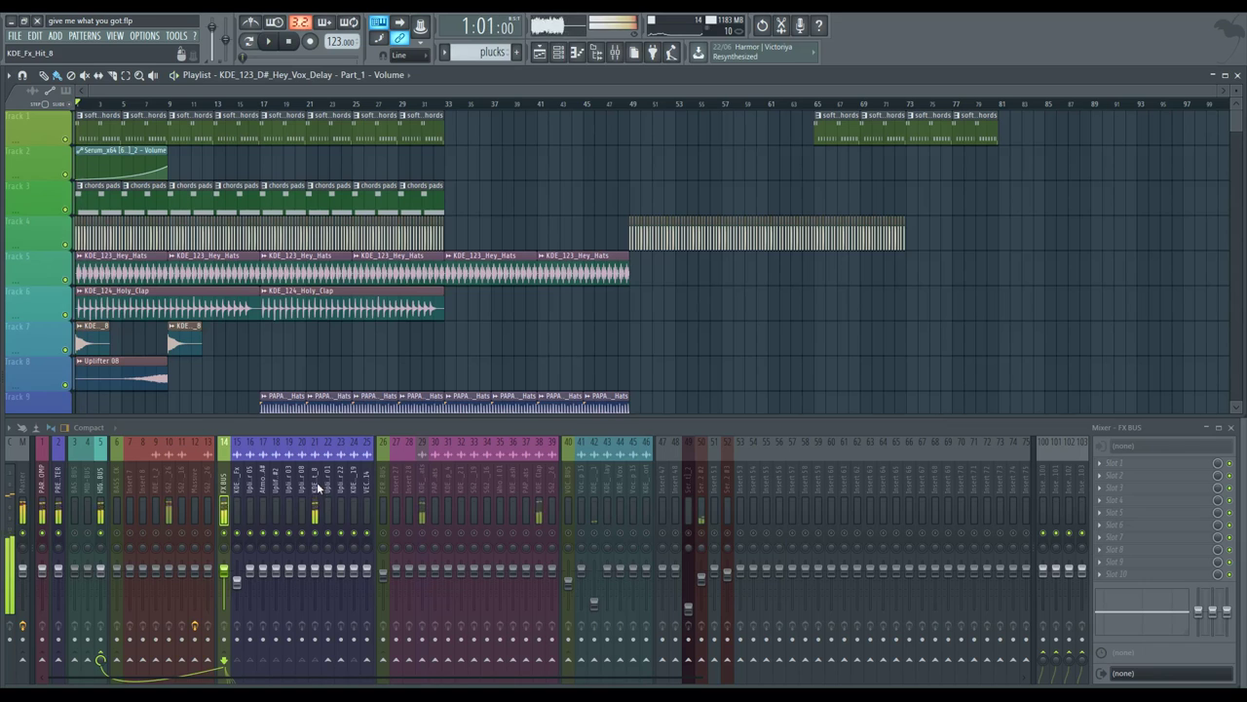
click(317, 483)
key(space)
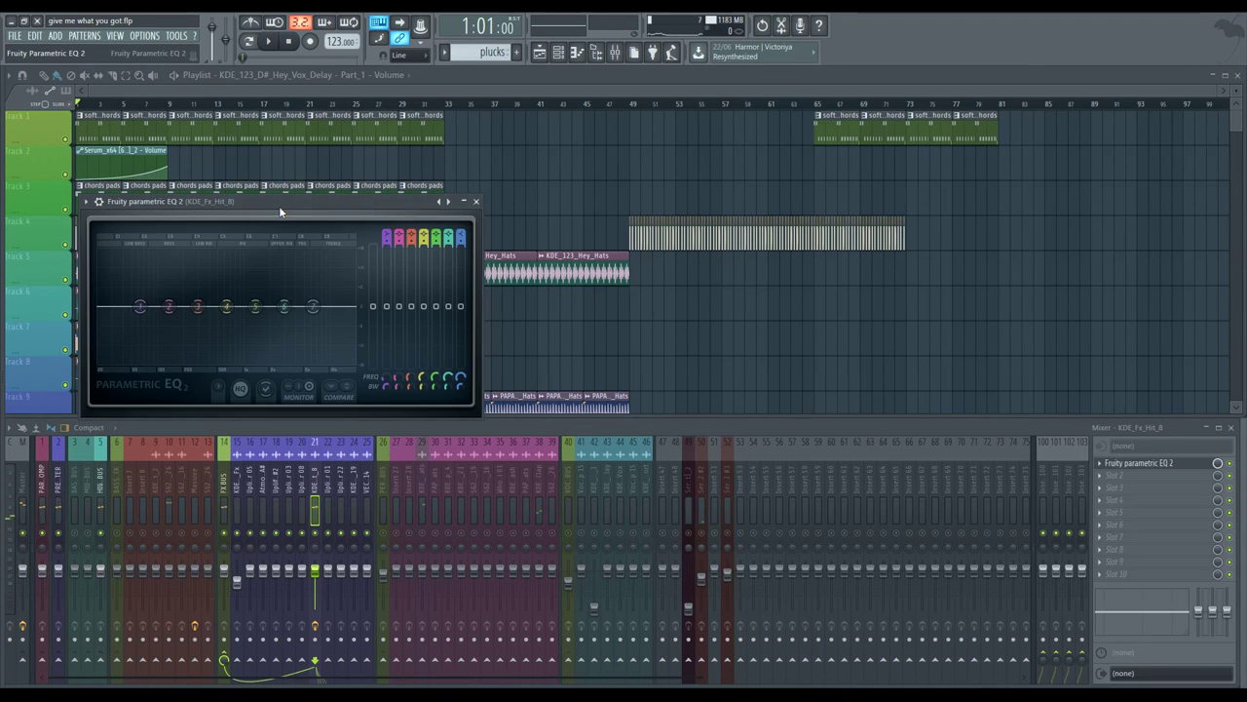
drag(279, 206, 762, 211)
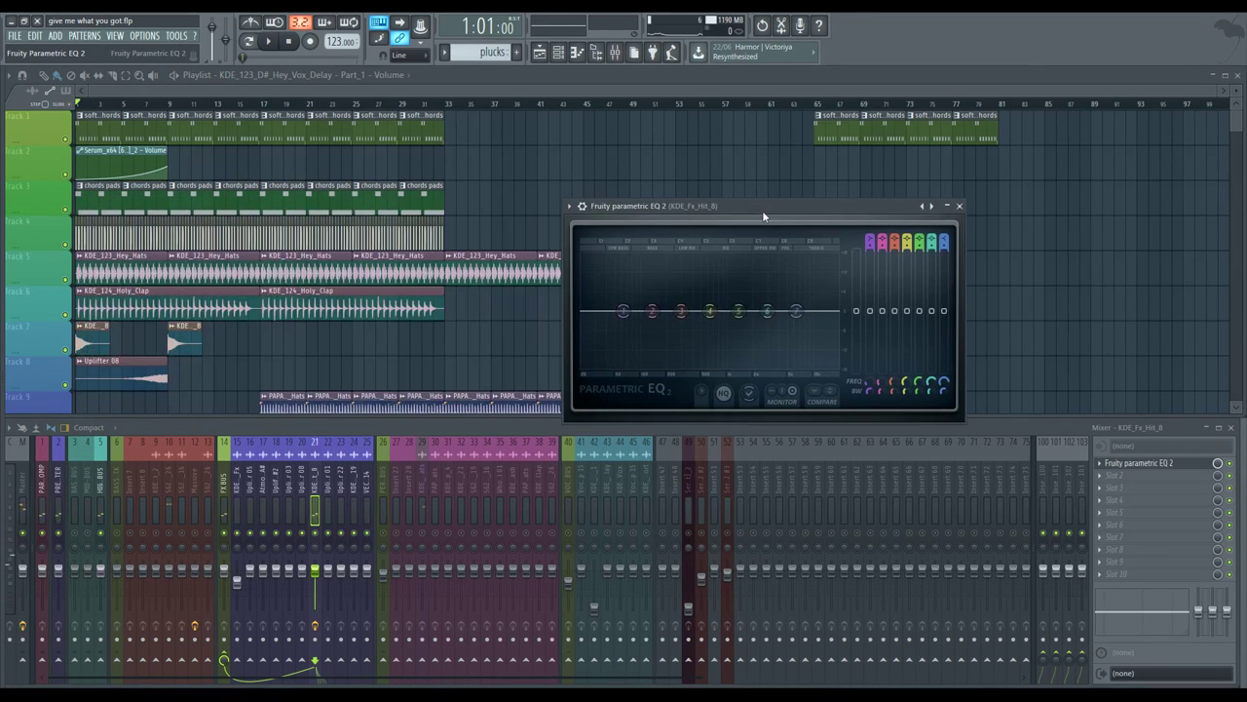
- Try band 1 of the equalizer as a high-pass filter, sweeping its cutoff up and down, and reset the equalizer to flat
mouse_move(623, 311)
mouse_down()
mouse_move(598, 334)
mouse_move(633, 341)
mouse_move(618, 311)
mouse_up()
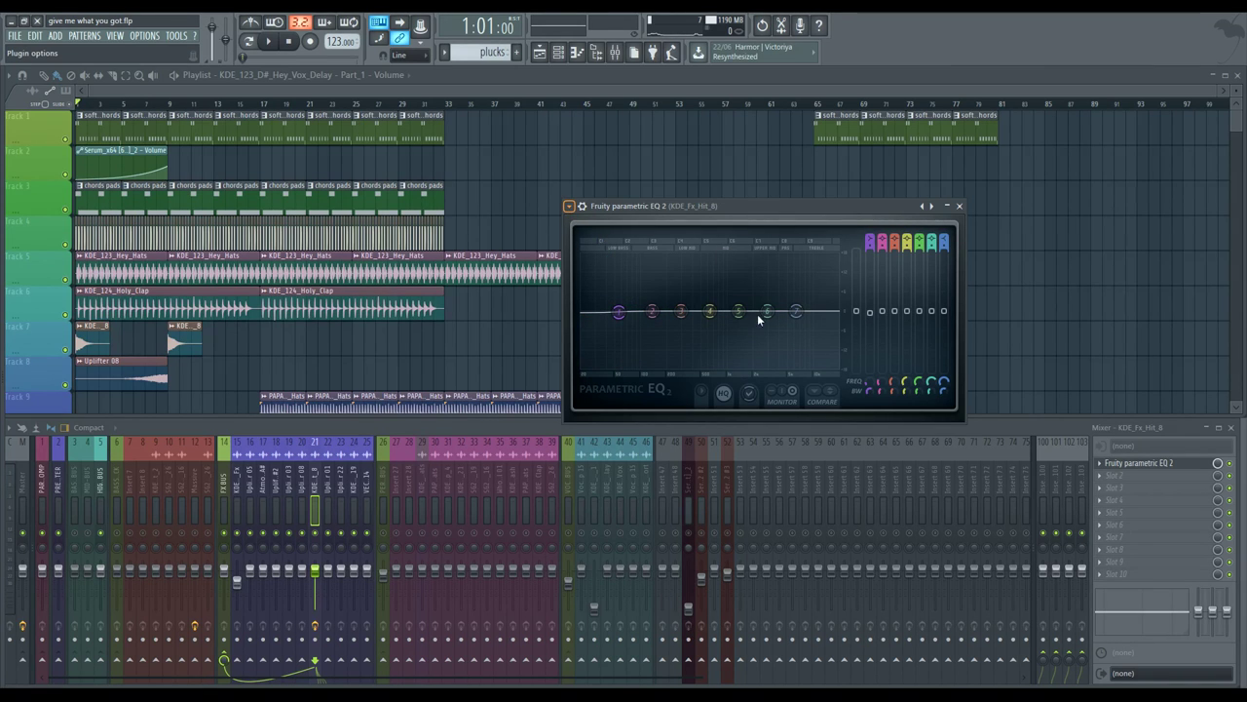
drag(619, 312, 659, 311)
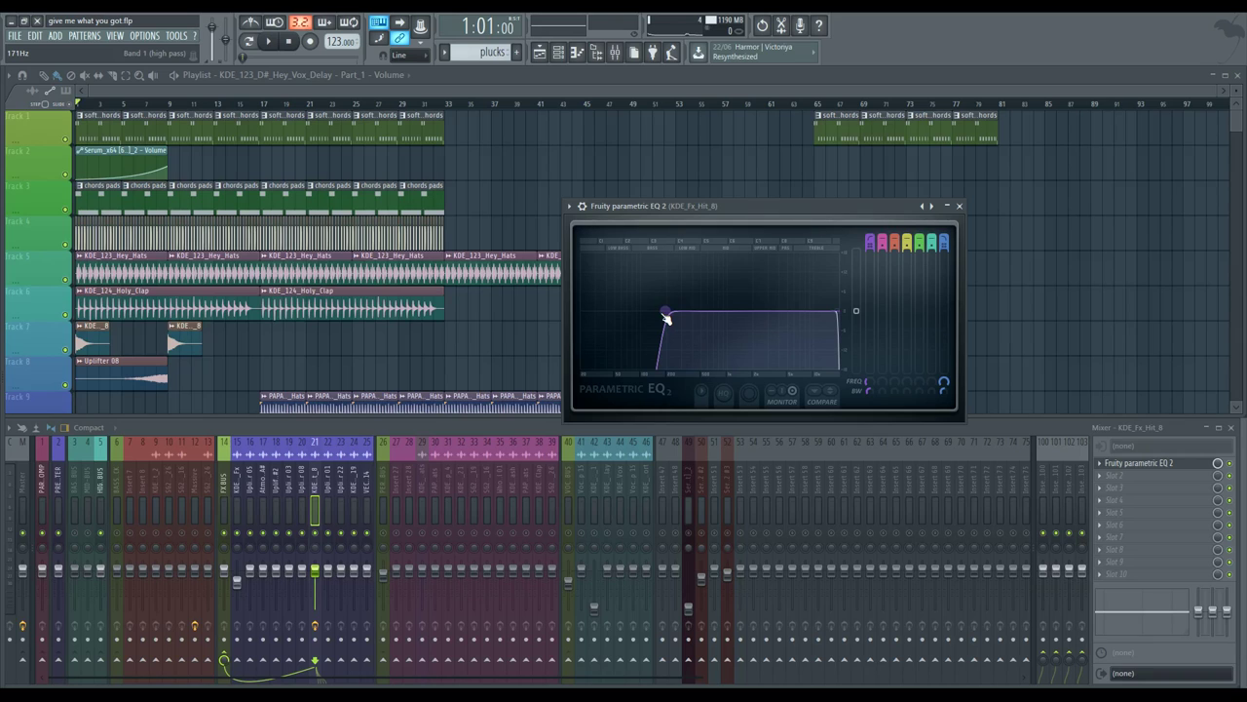
drag(671, 320, 582, 315)
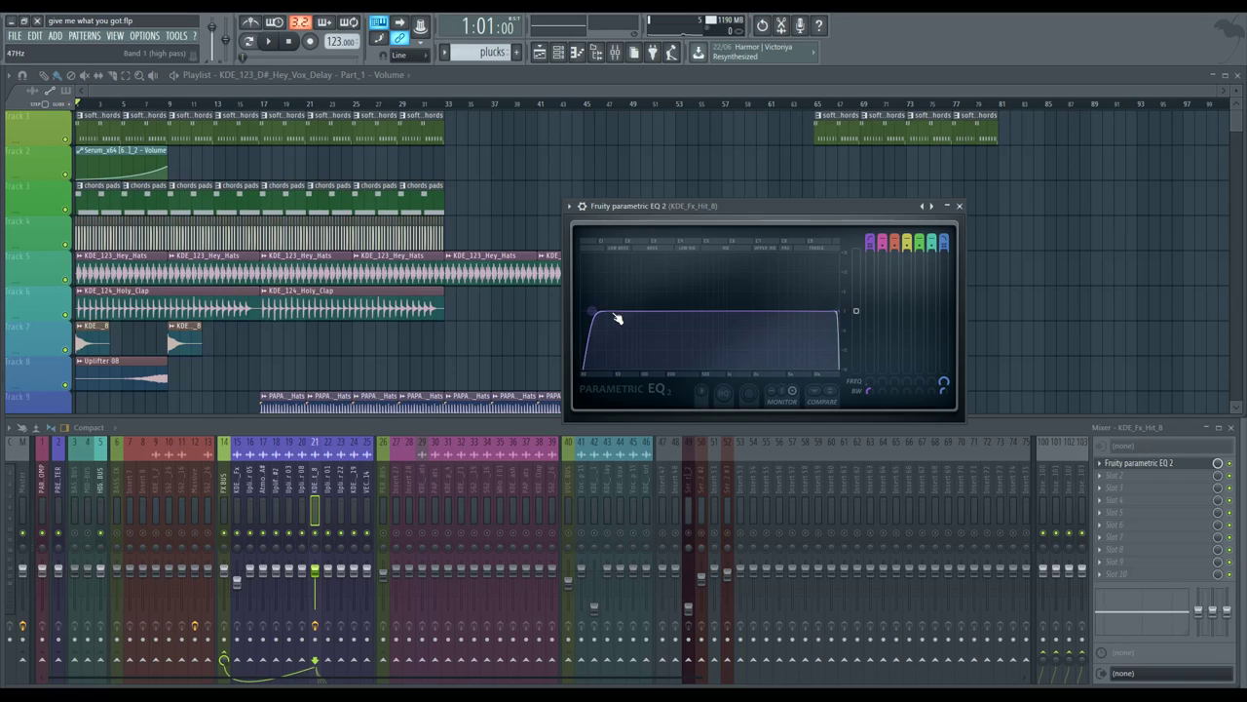
drag(588, 314, 690, 312)
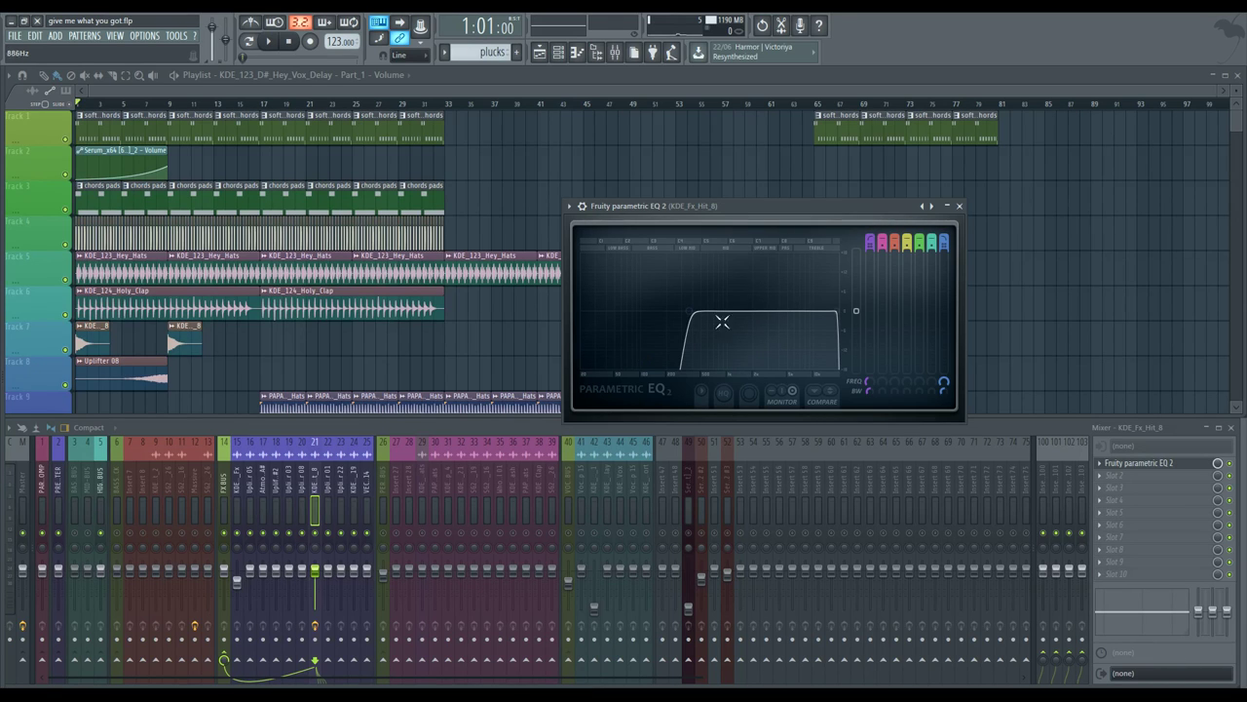
drag(690, 312, 592, 312)
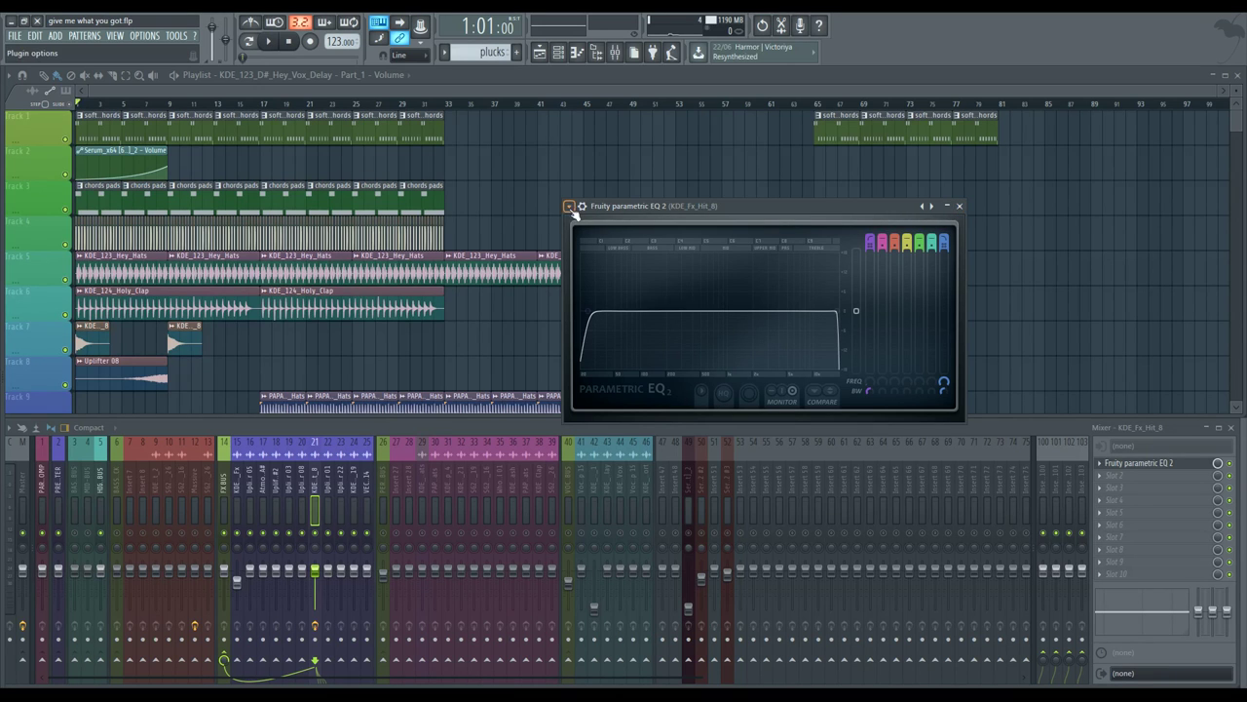
- While playing the intro, cut the lows with band 1's low shelf and slightly reduce the highs with band 7, then close the equalizer
key(space)
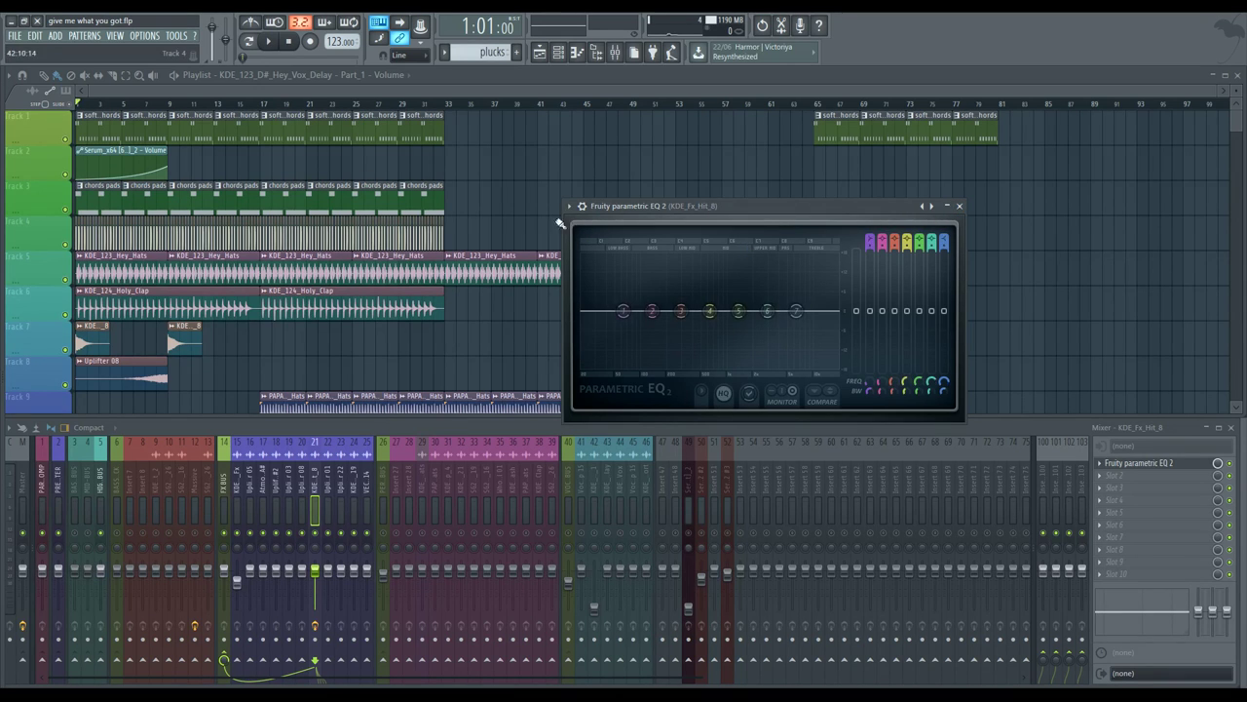
drag(721, 203, 613, 249)
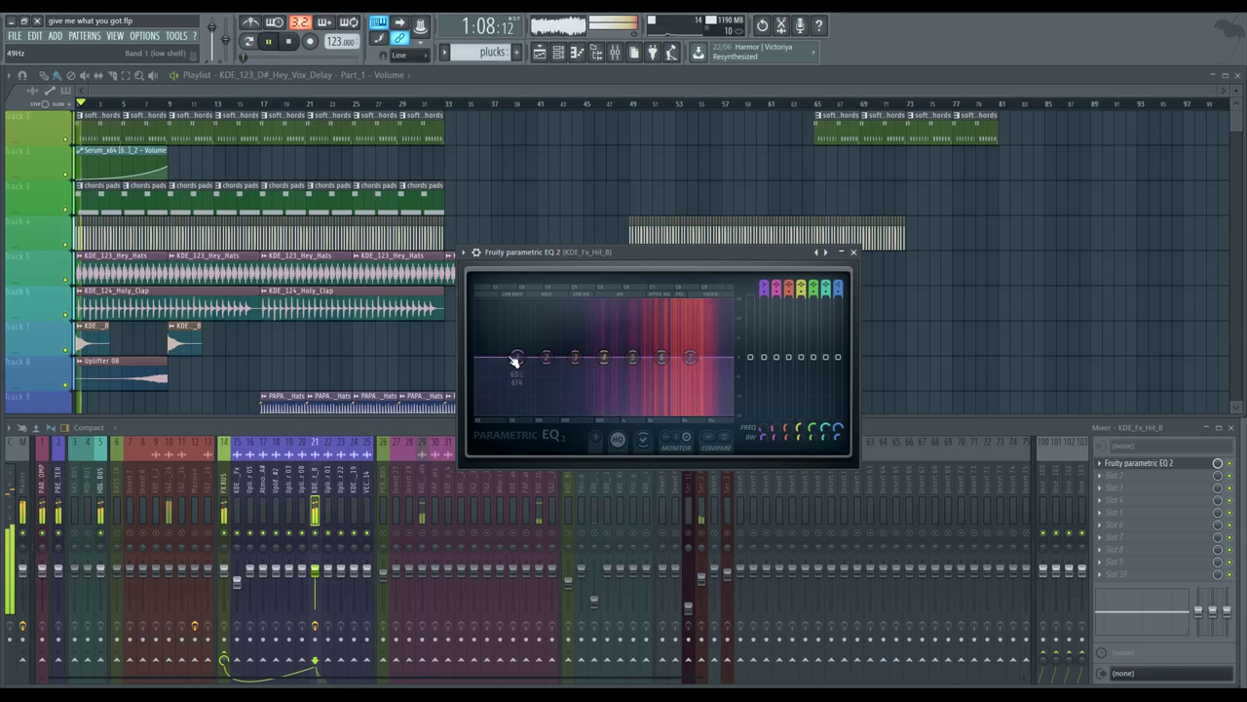
drag(518, 357, 625, 402)
key(space)
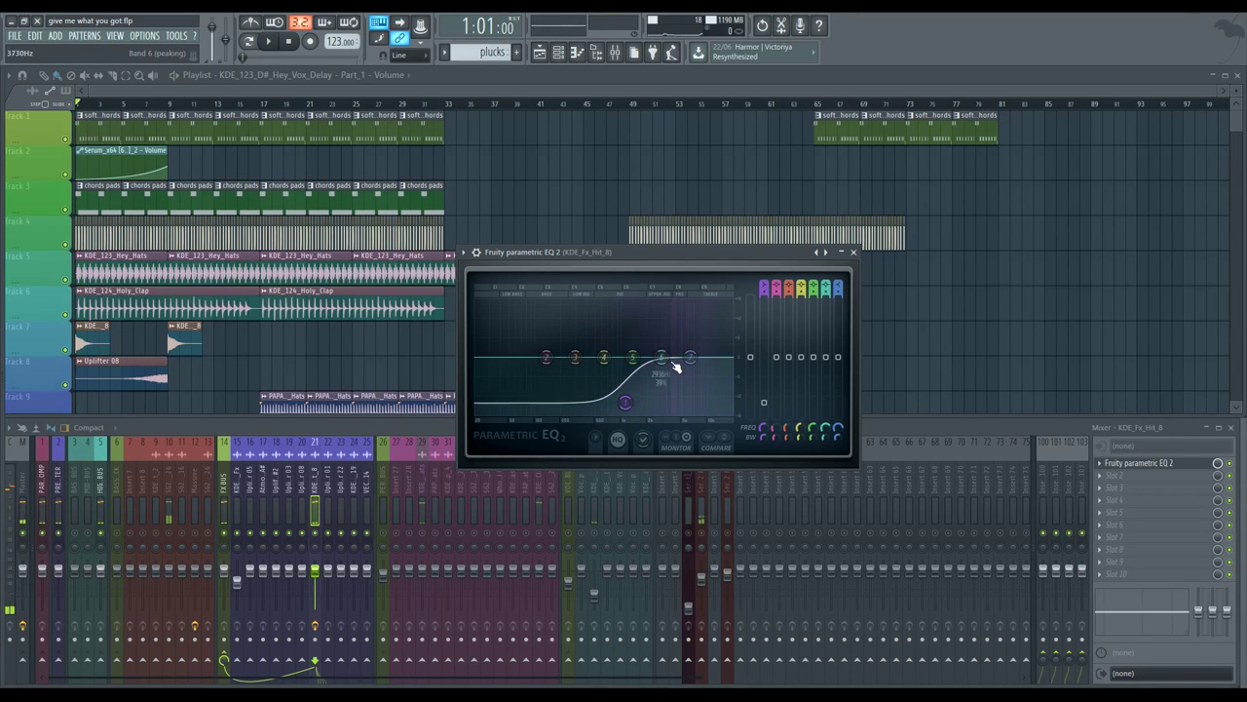
drag(690, 357, 720, 375)
key(space)
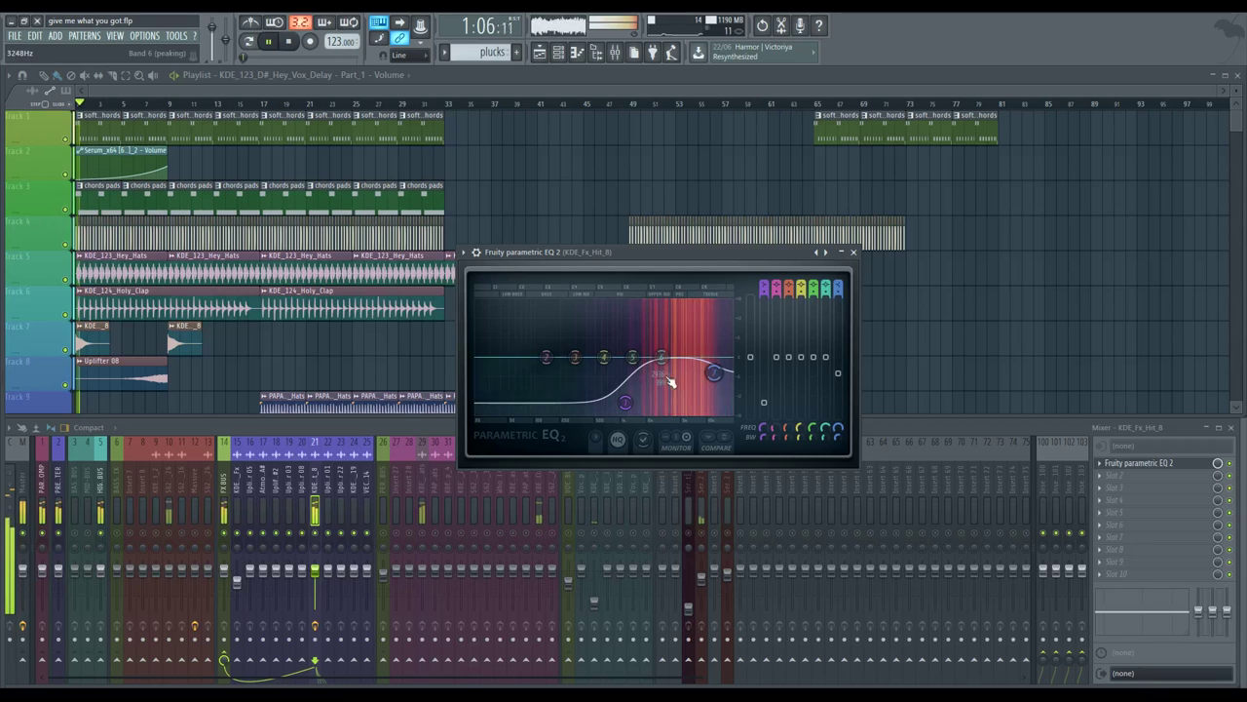
key(space)
click(852, 253)
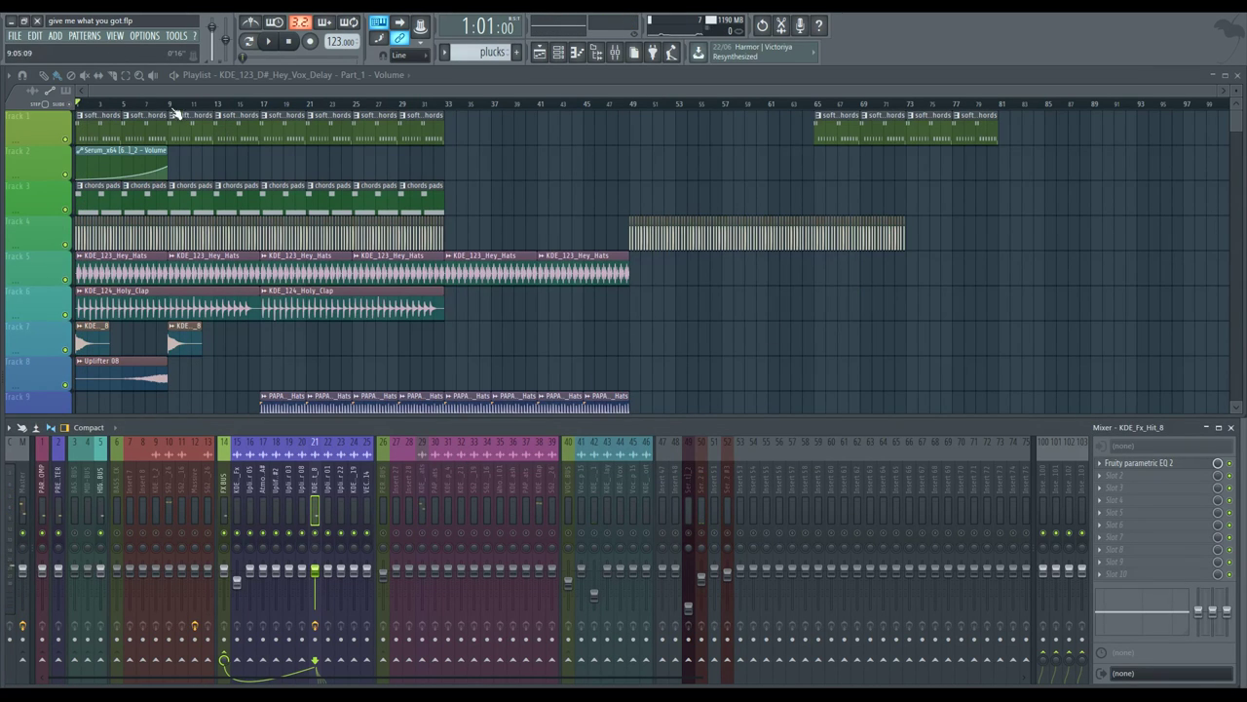
- Solo the Uplifter 08 playlist track, play it from bar 6 and load Fruity parametric EQ 2 into slot 1 of its mixer channel
right_click(70, 384)
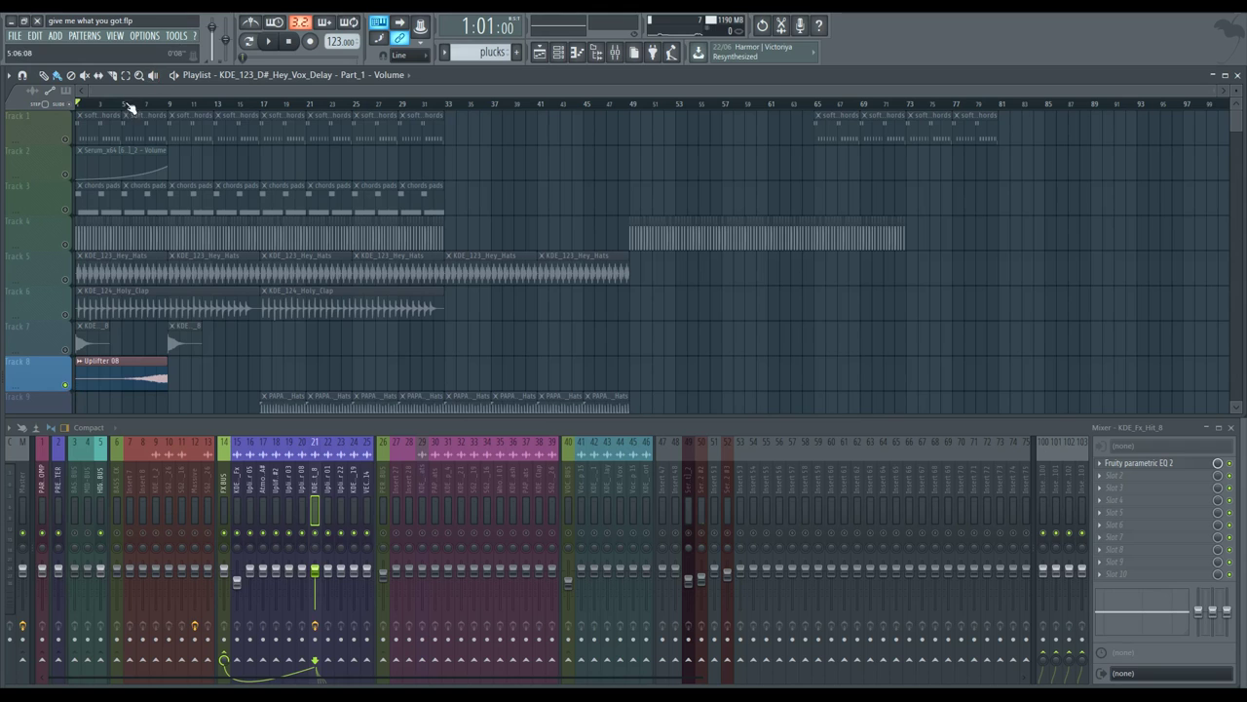
key(space)
click(302, 479)
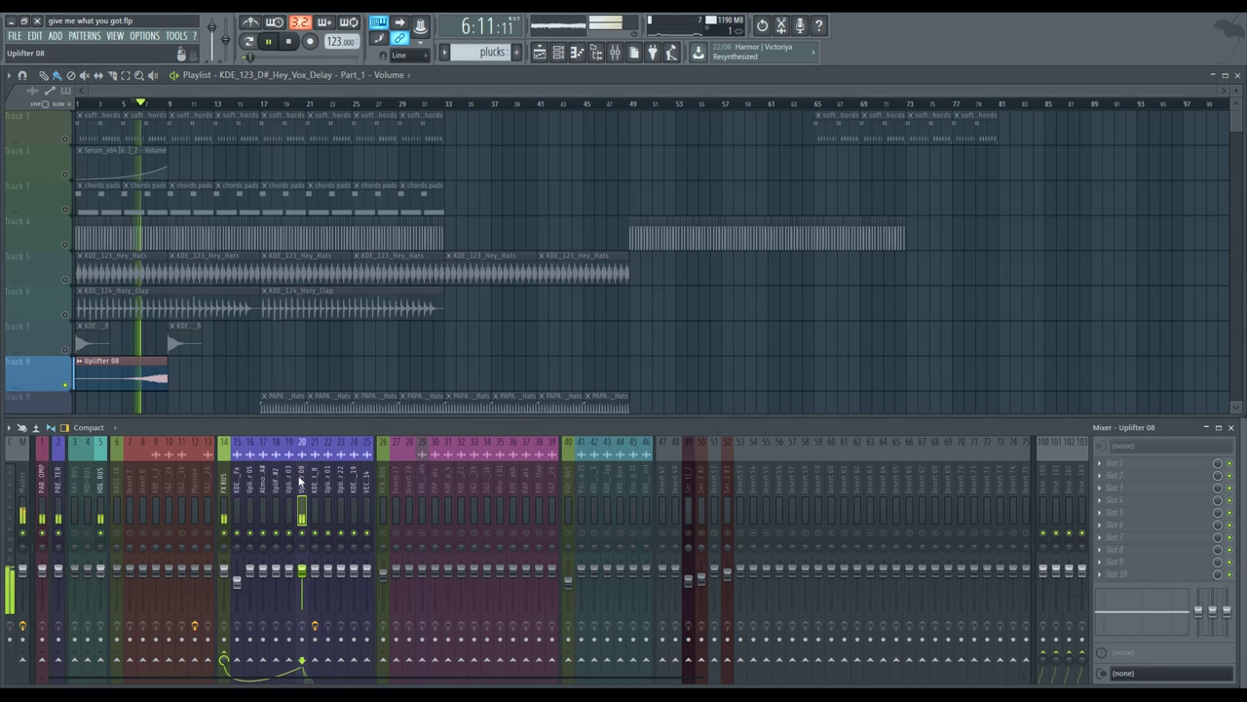
key(space)
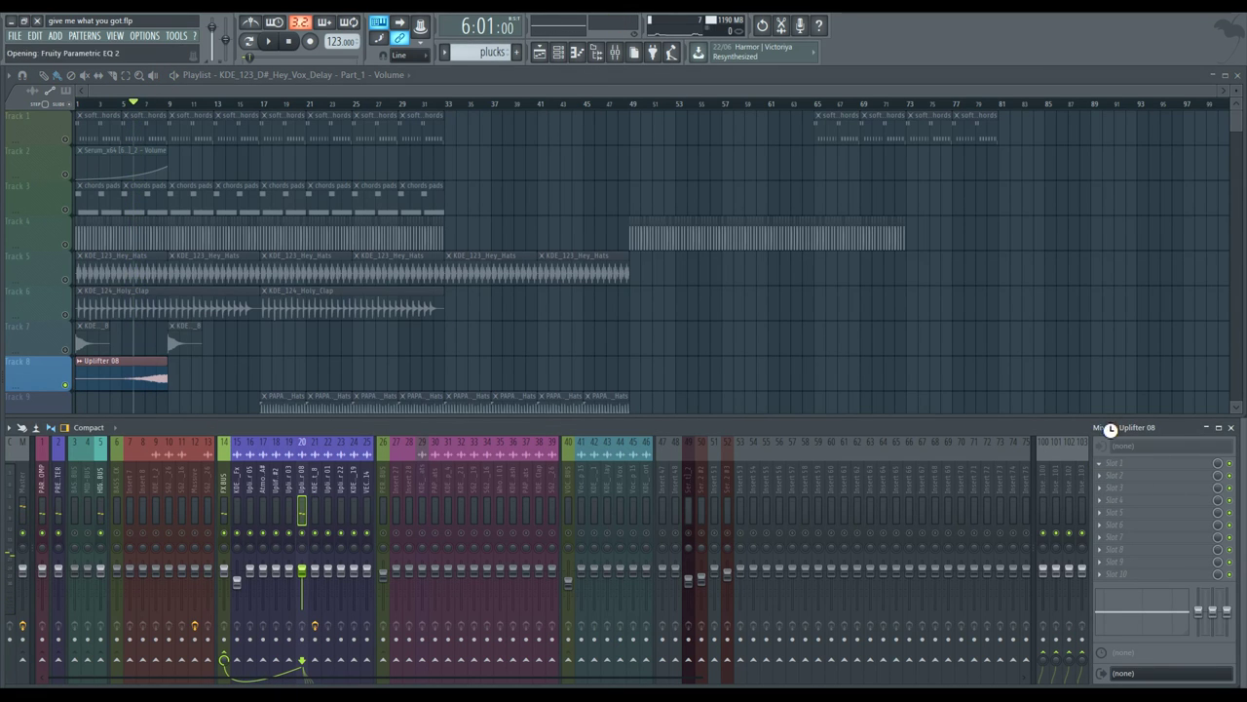
key(space)
drag(273, 173, 616, 173)
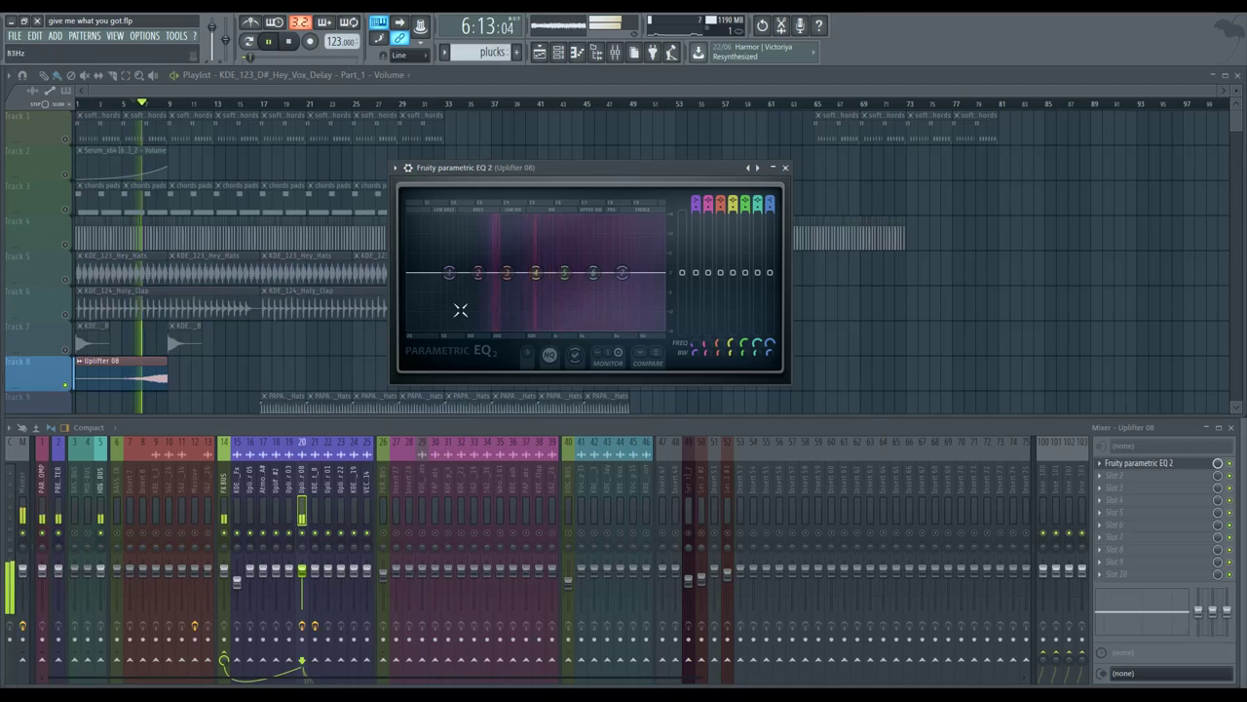
- Play Uplifter 08 from bar 6 and cut its lows deeply with the equalizer's band 1 low shelf at about 537 Hz
key(space)
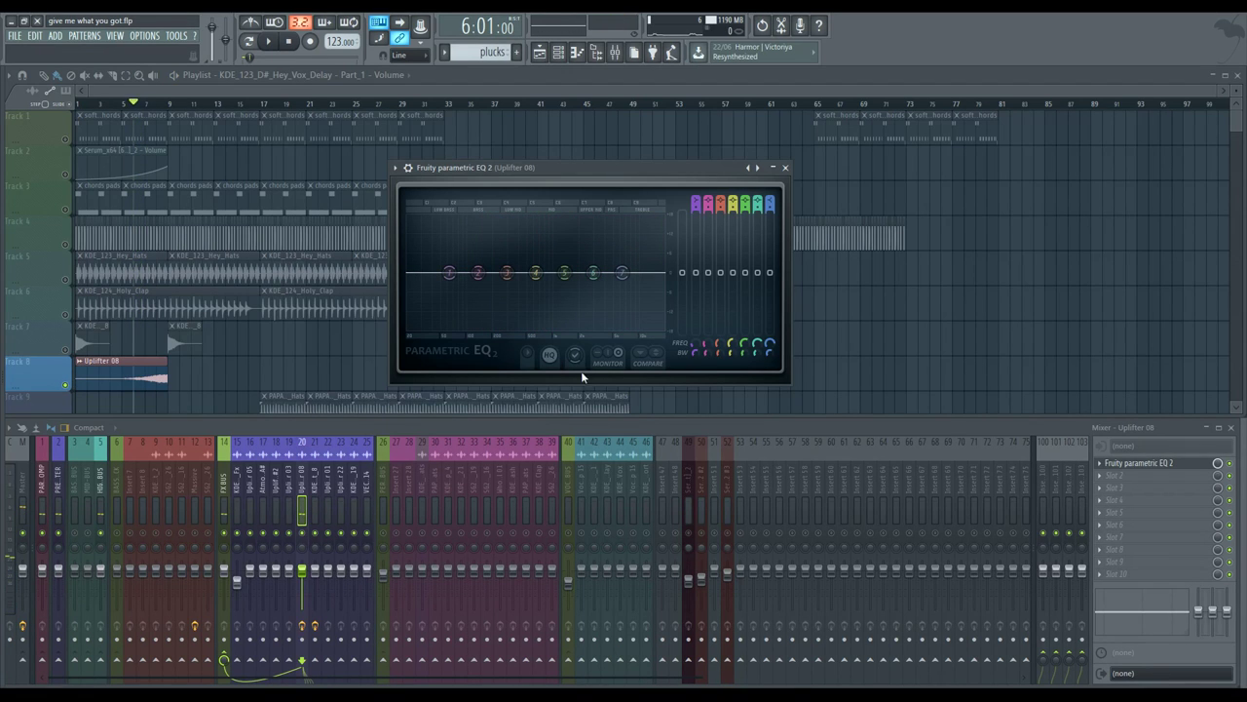
key(space)
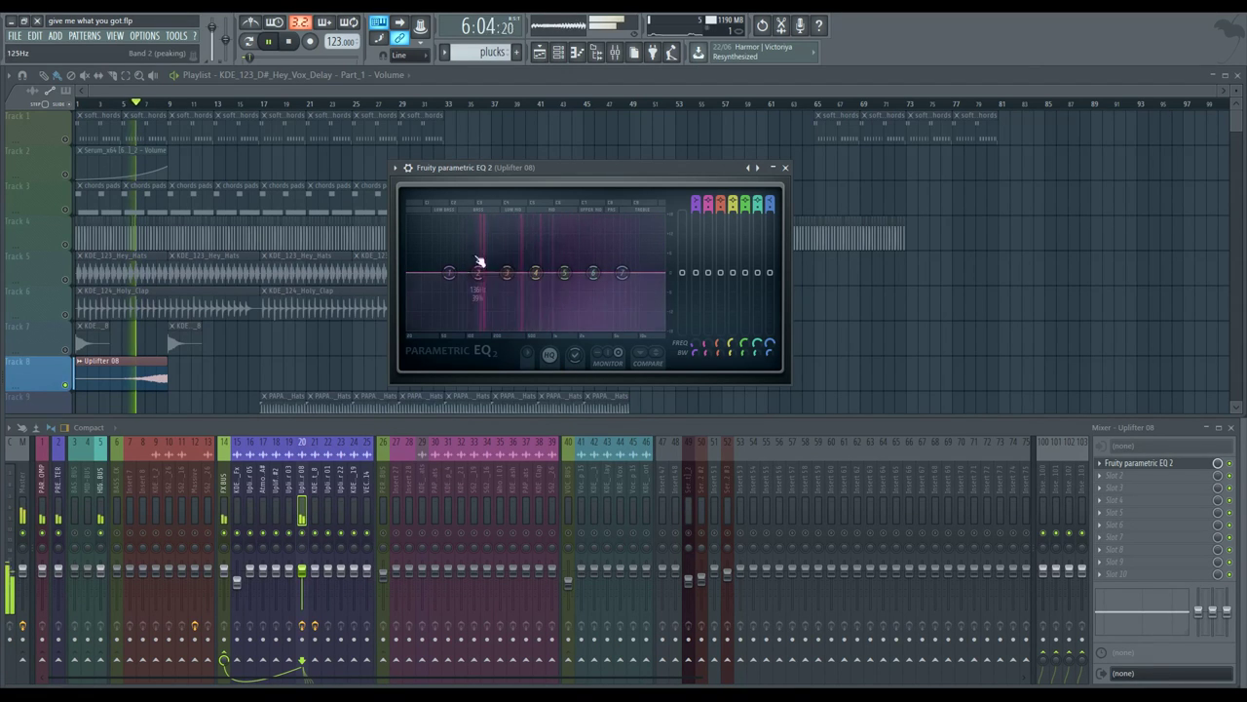
key(space)
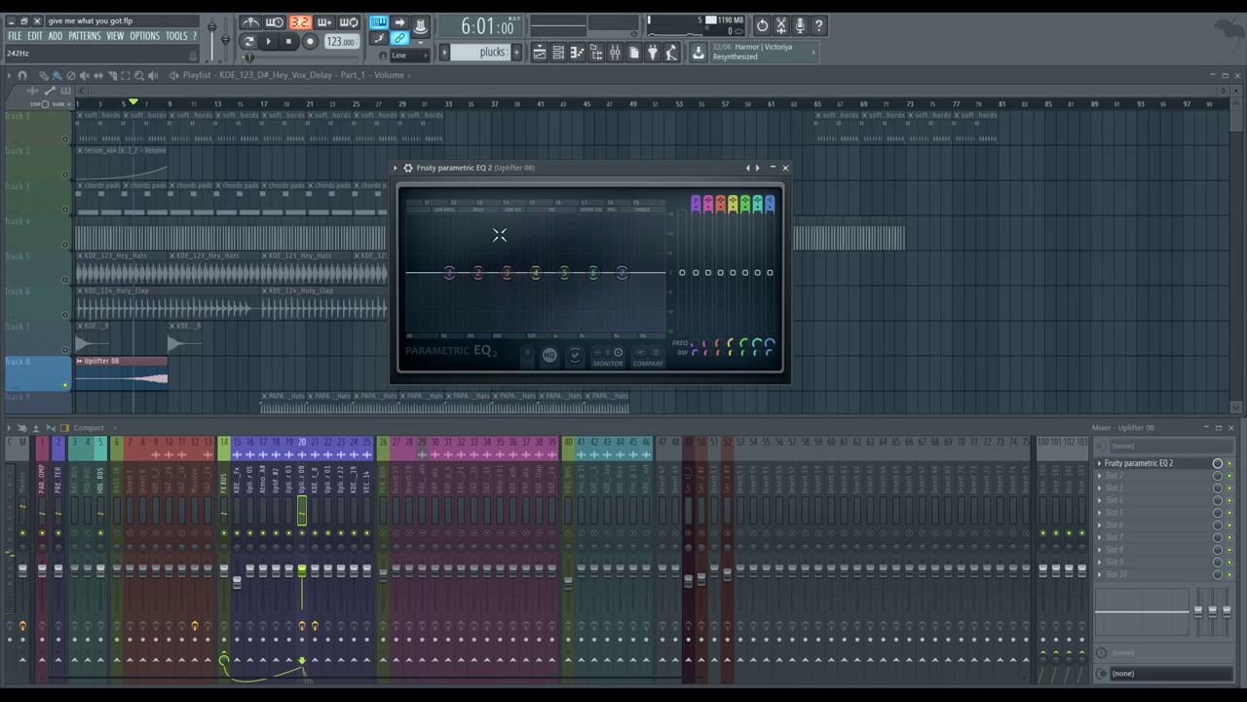
drag(444, 283, 527, 322)
key(space)
key(space)
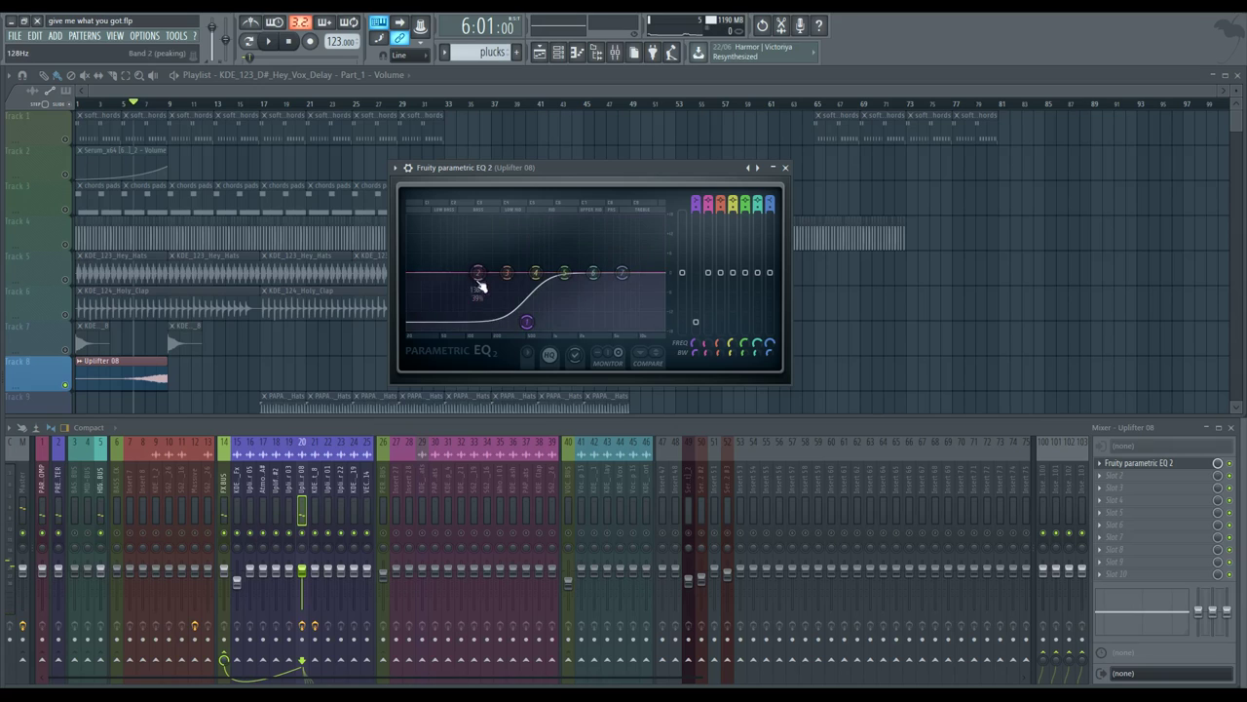
- While playing from bar 6, raise Uplifter 08's band 1 low shelf to about 1110 Hz after trying band 2
drag(477, 273, 458, 292)
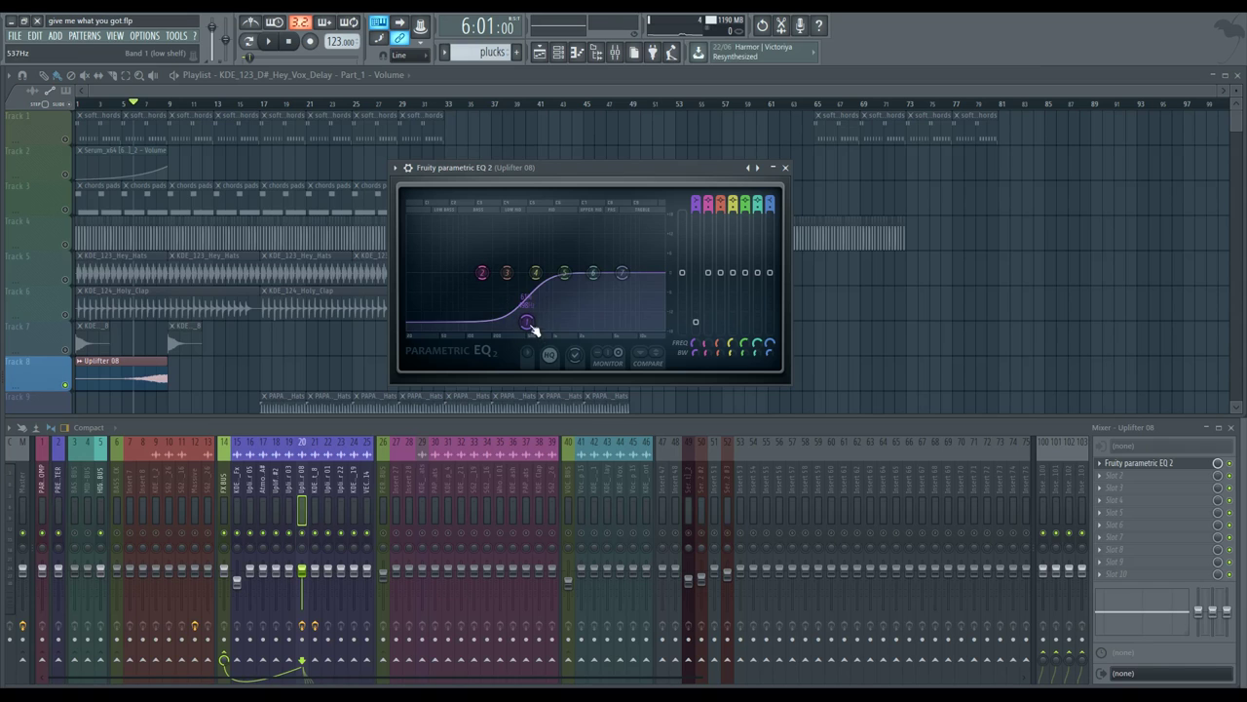
key(space)
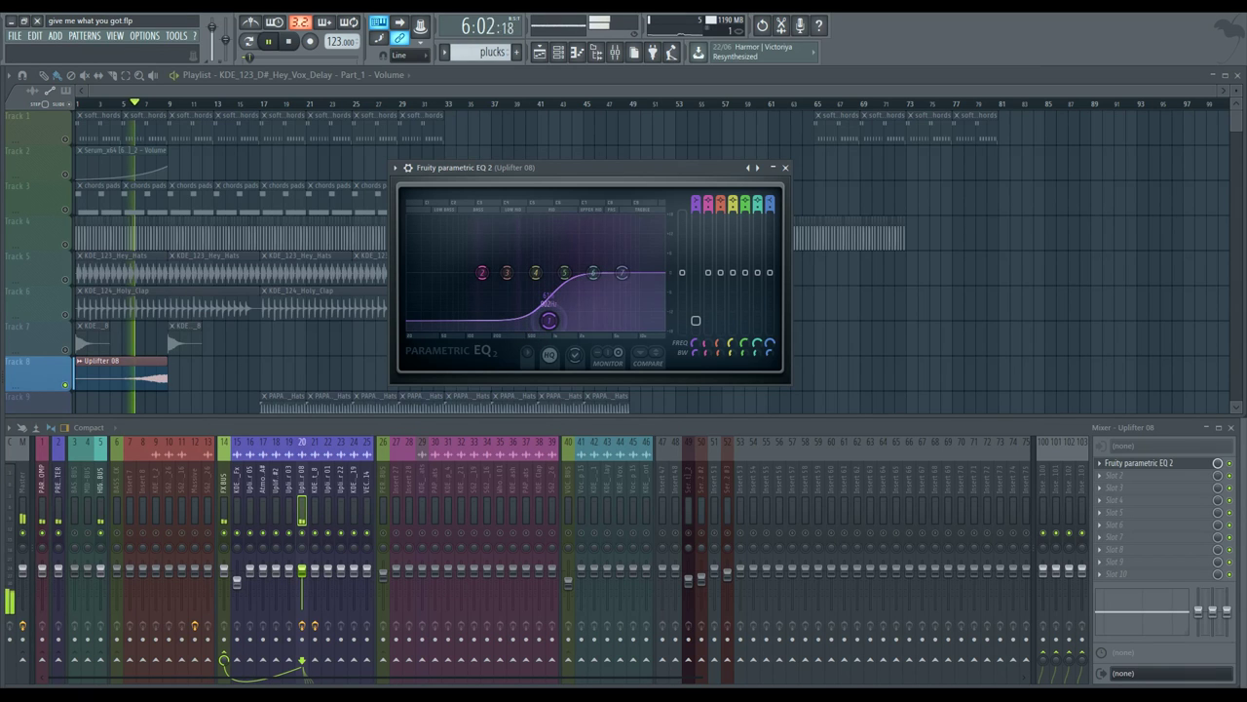
drag(548, 320, 557, 319)
key(space)
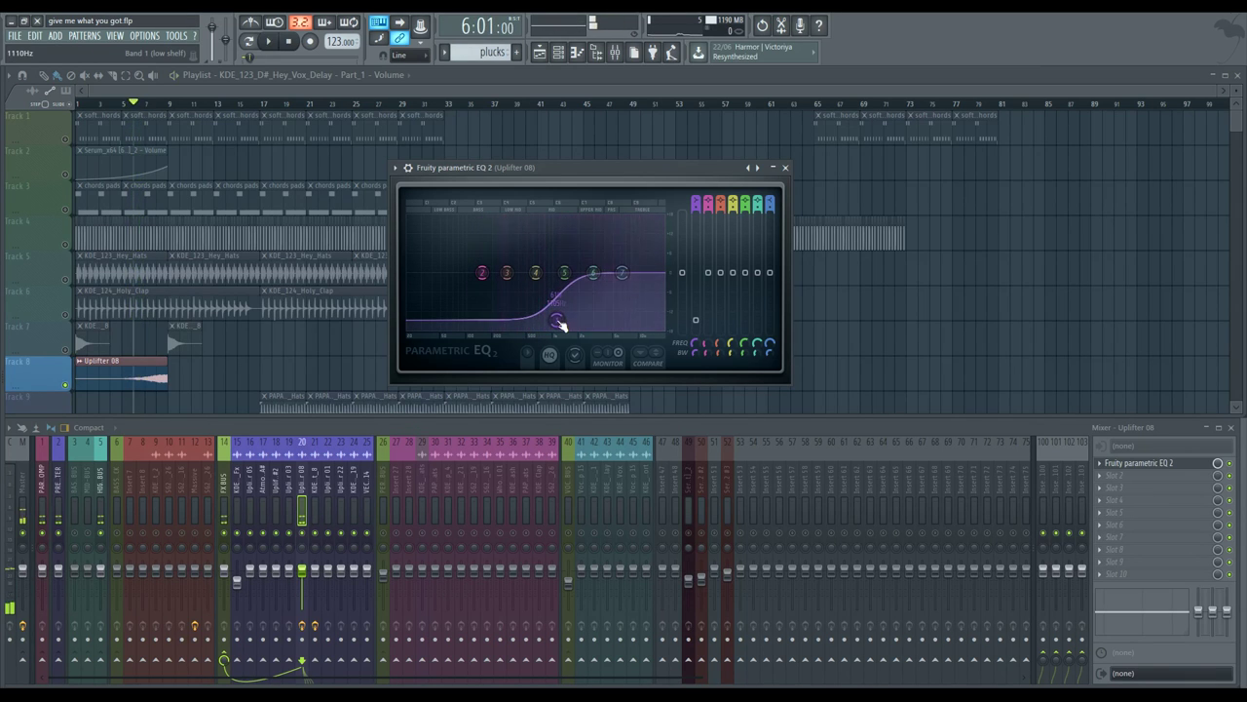
- Dip bands 2 and 3 slightly, lower band 7's high shelf to -6.7 dB at about 11764 Hz, and close Uplifter 08's equalizer
key(space)
drag(482, 272, 526, 276)
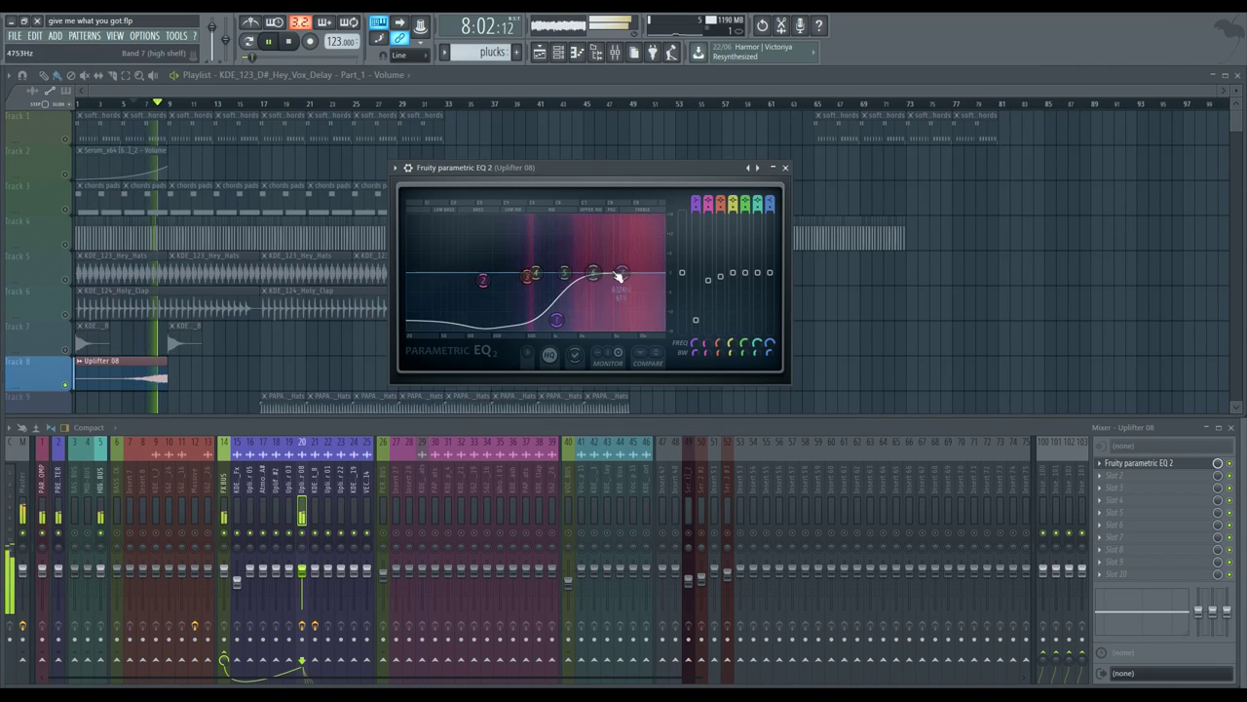
drag(622, 272, 645, 295)
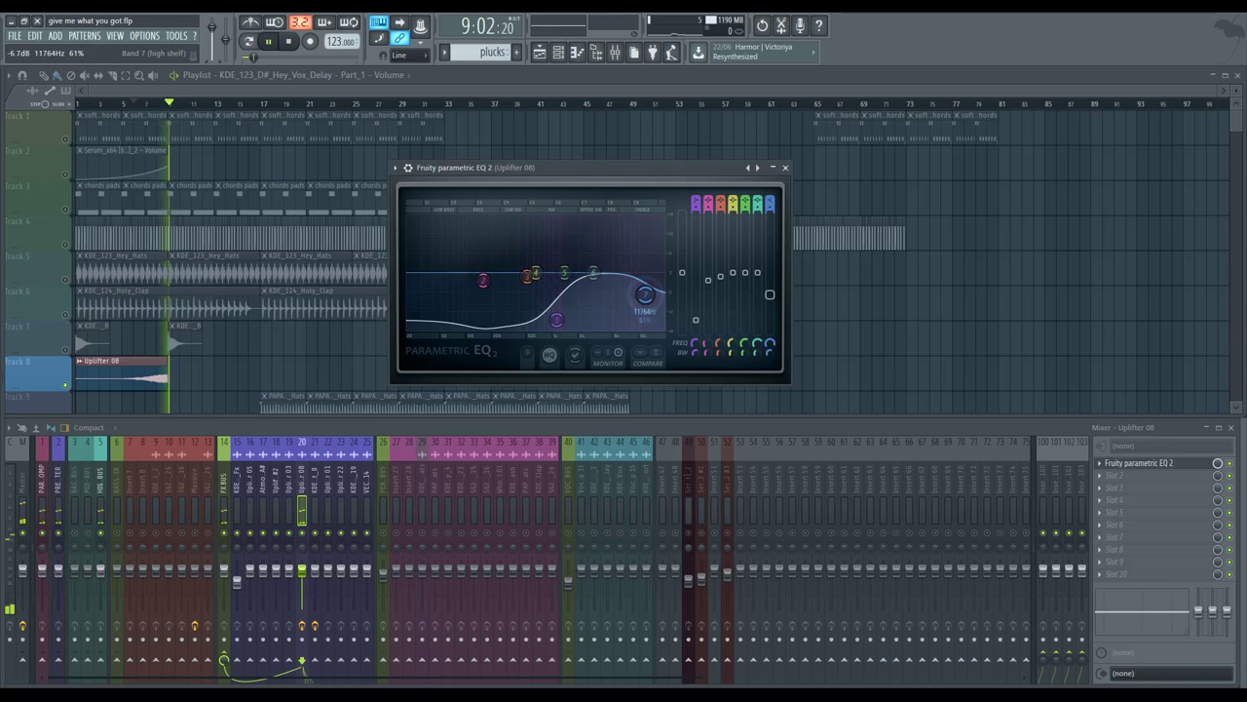
key(space)
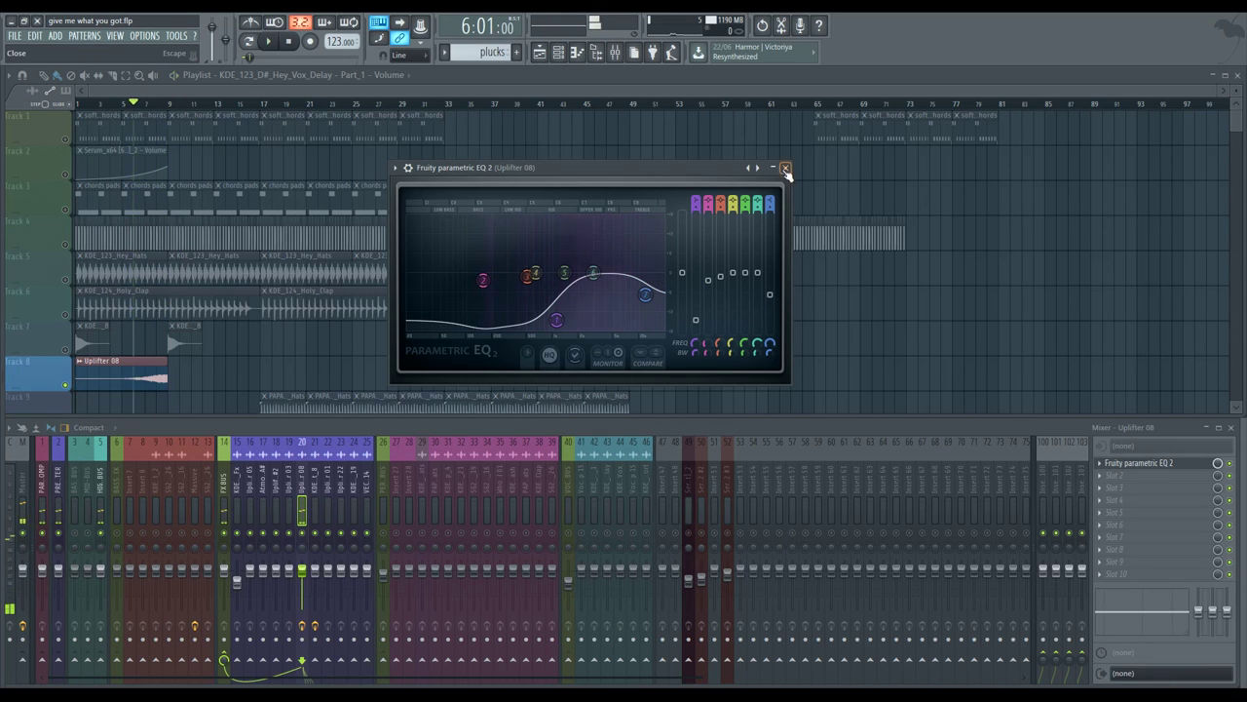
click(786, 168)
- Solo playlist track 10 and play it from bar 6, then solo track 11 and play it from bar 9 to check their mixer routing
scroll(254, 317, down, 4)
click(67, 316)
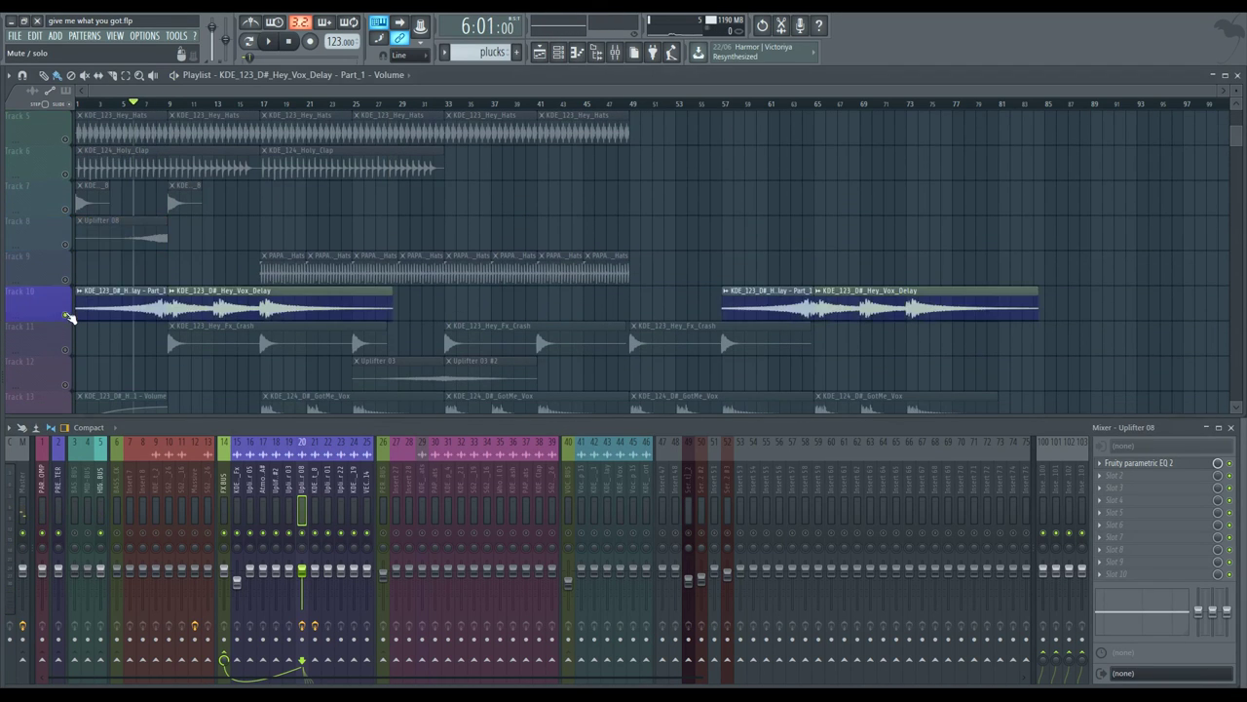
key(space)
key(space)
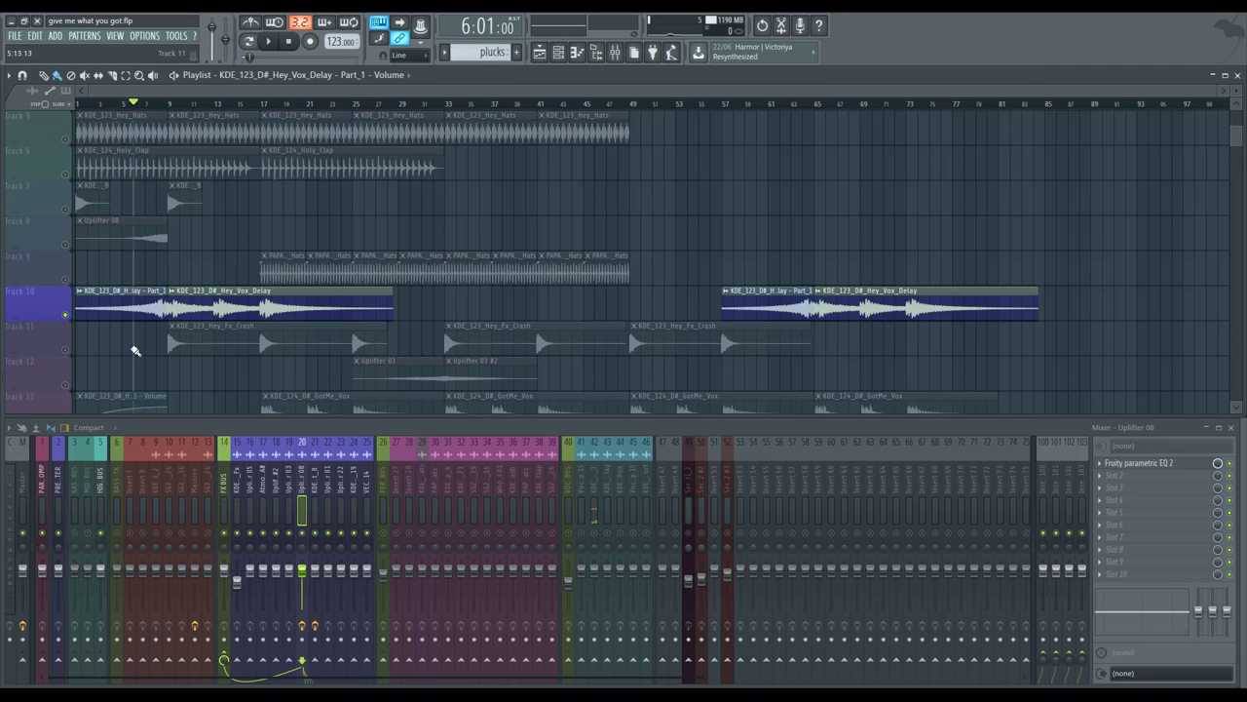
click(167, 103)
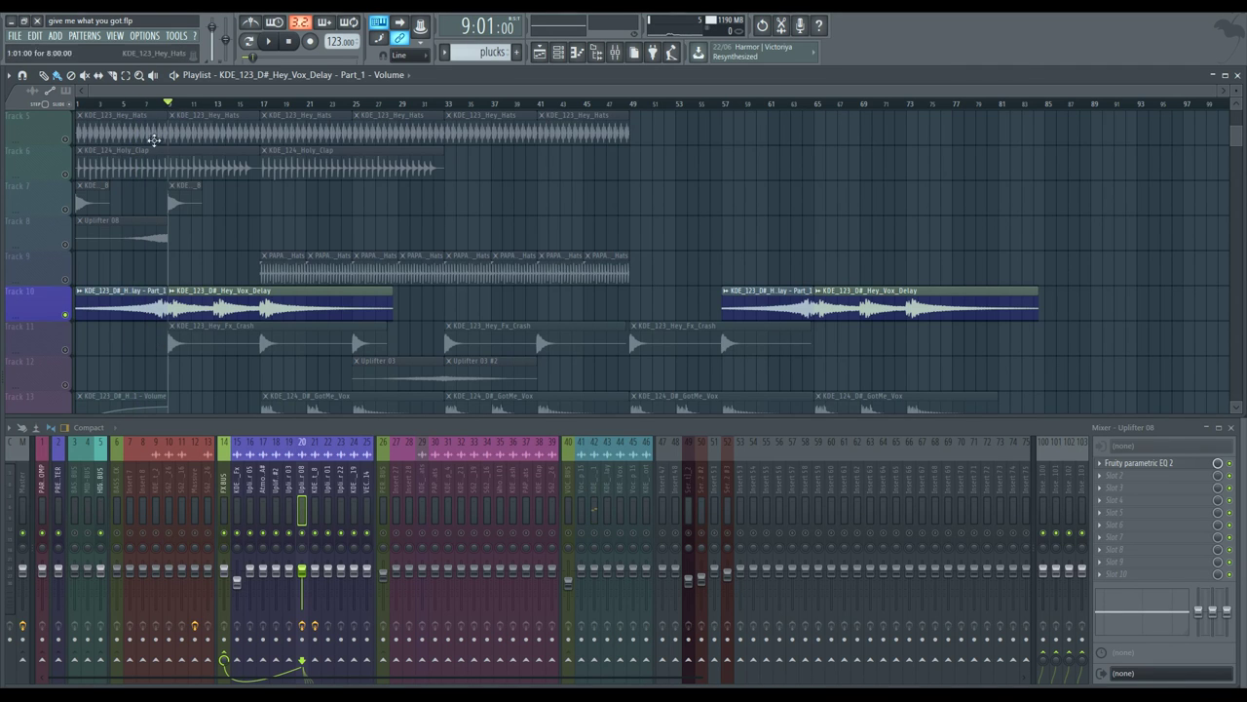
click(64, 349)
key(space)
key(space)
scroll(229, 297, down, 1)
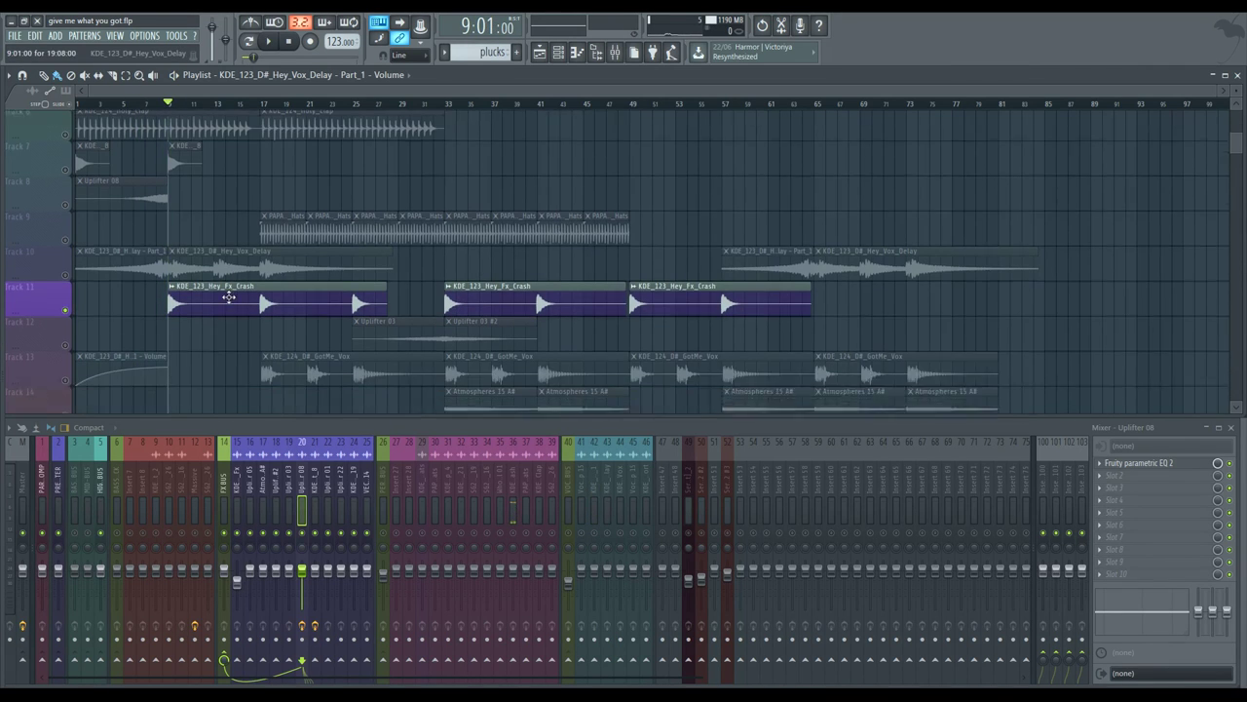
scroll(214, 294, down, 2)
- Unsolo track 11 to restore all playlist tracks and play the song from bar 17, skipping ahead to bar 31
click(264, 104)
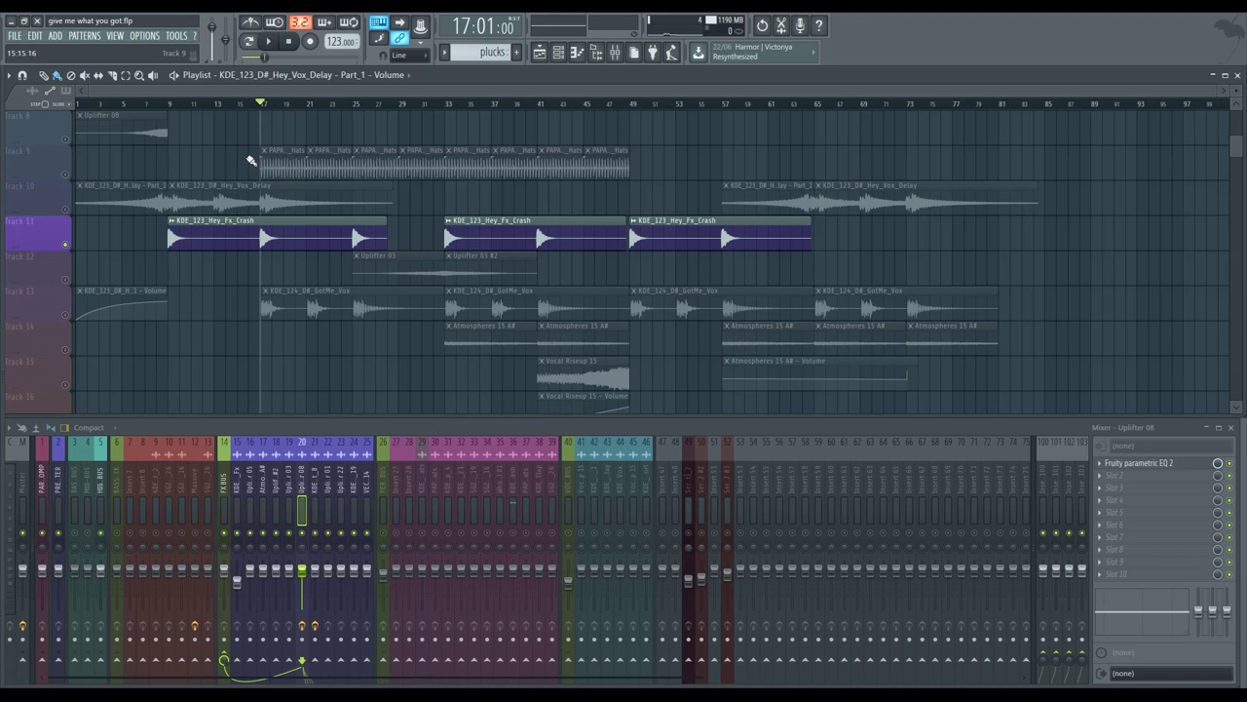
click(68, 238)
key(space)
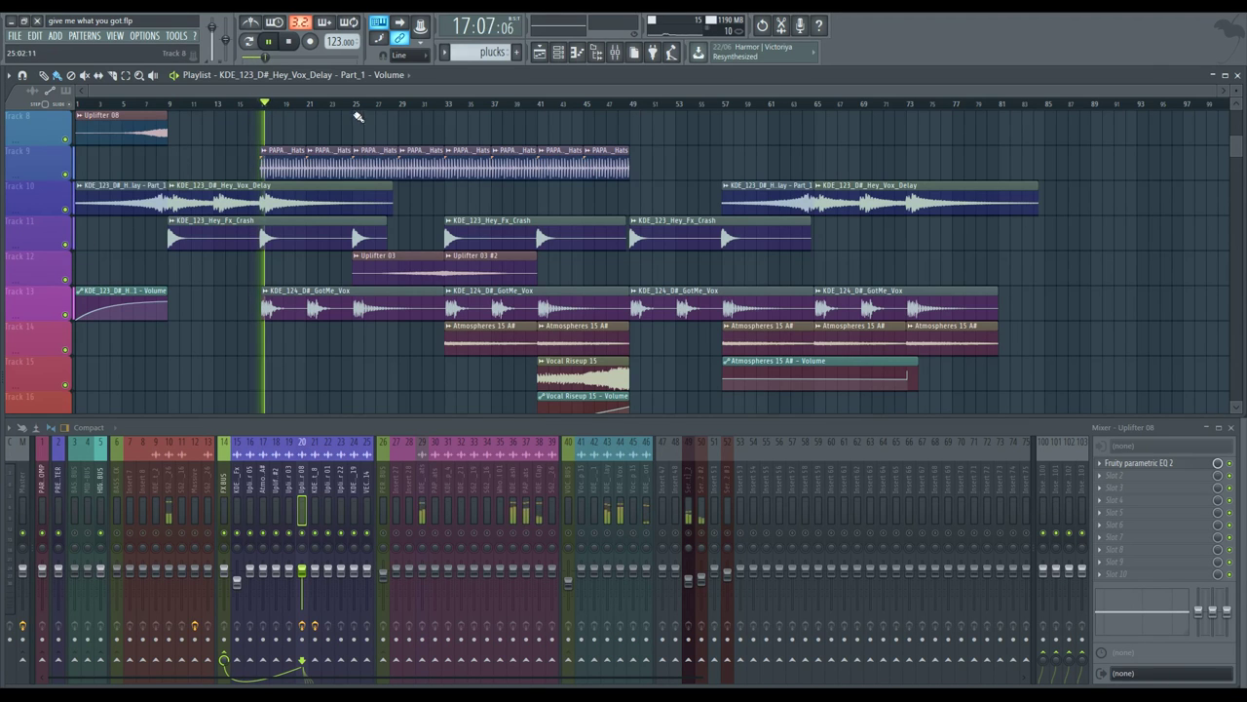
click(355, 105)
click(390, 104)
click(429, 104)
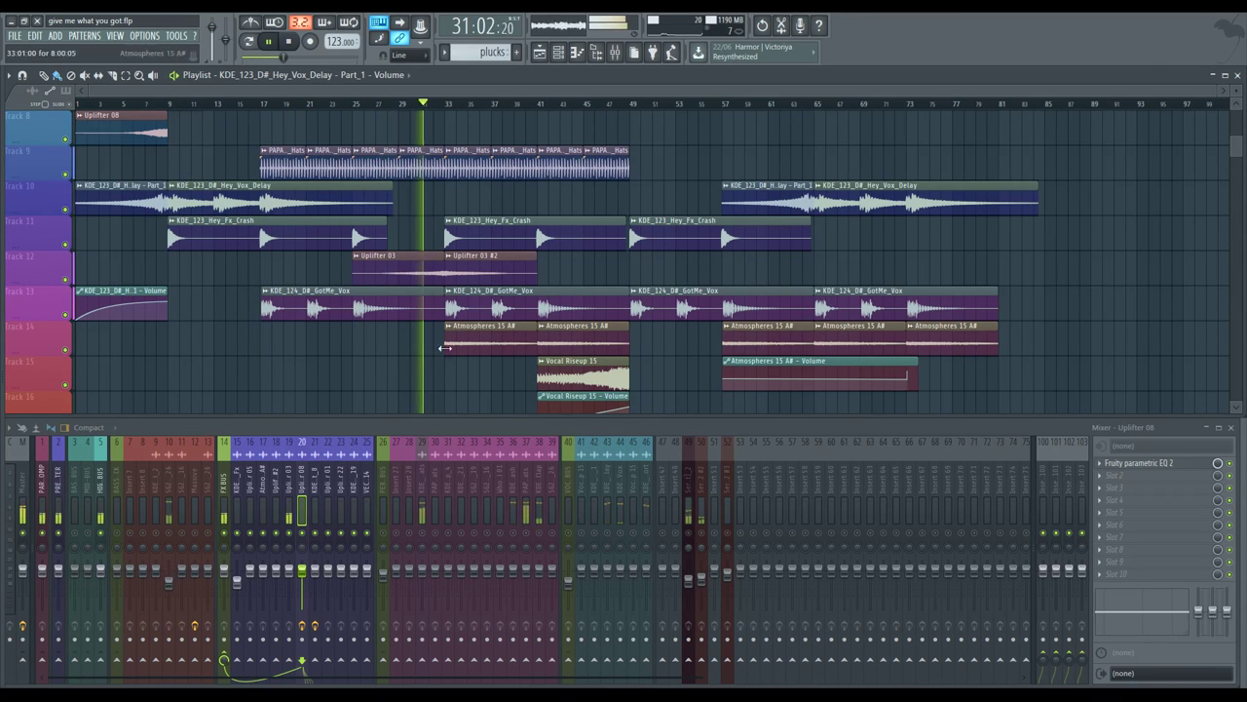
- Load Fruity parametric EQ 2 into slot 1 of the Uplifter 03 mixer channel and start playback from bar 29
click(289, 482)
key(space)
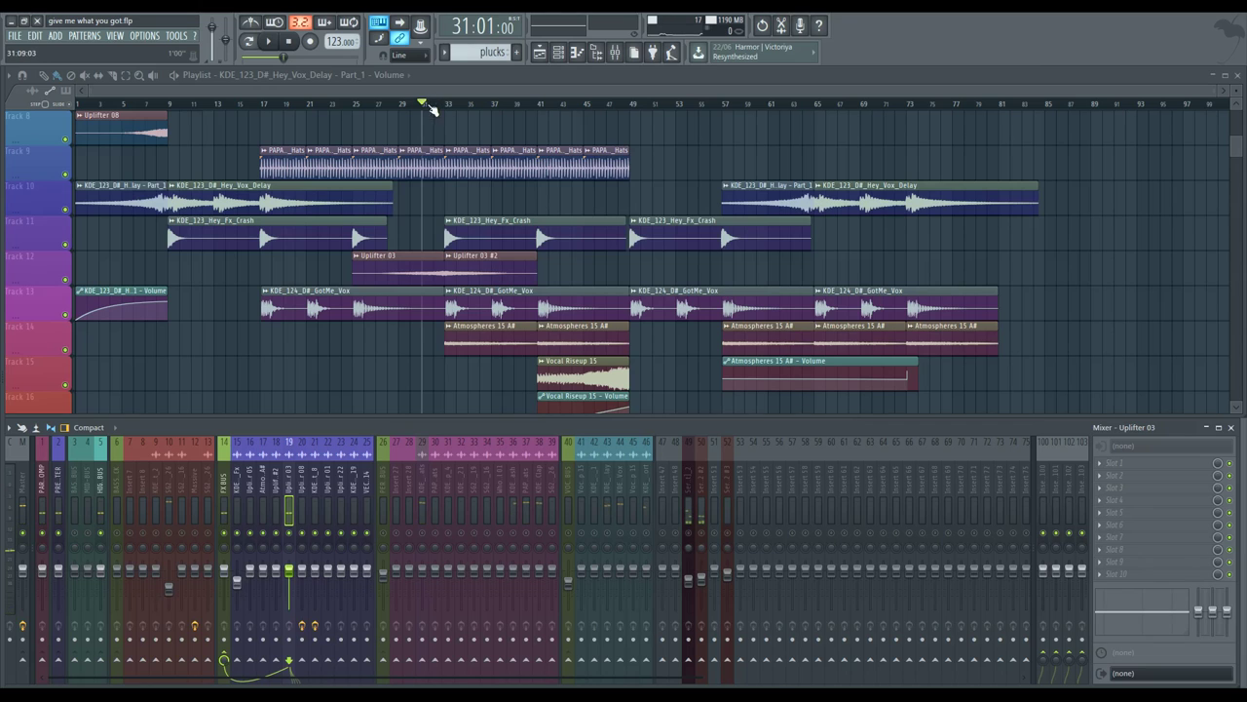
click(412, 105)
click(400, 104)
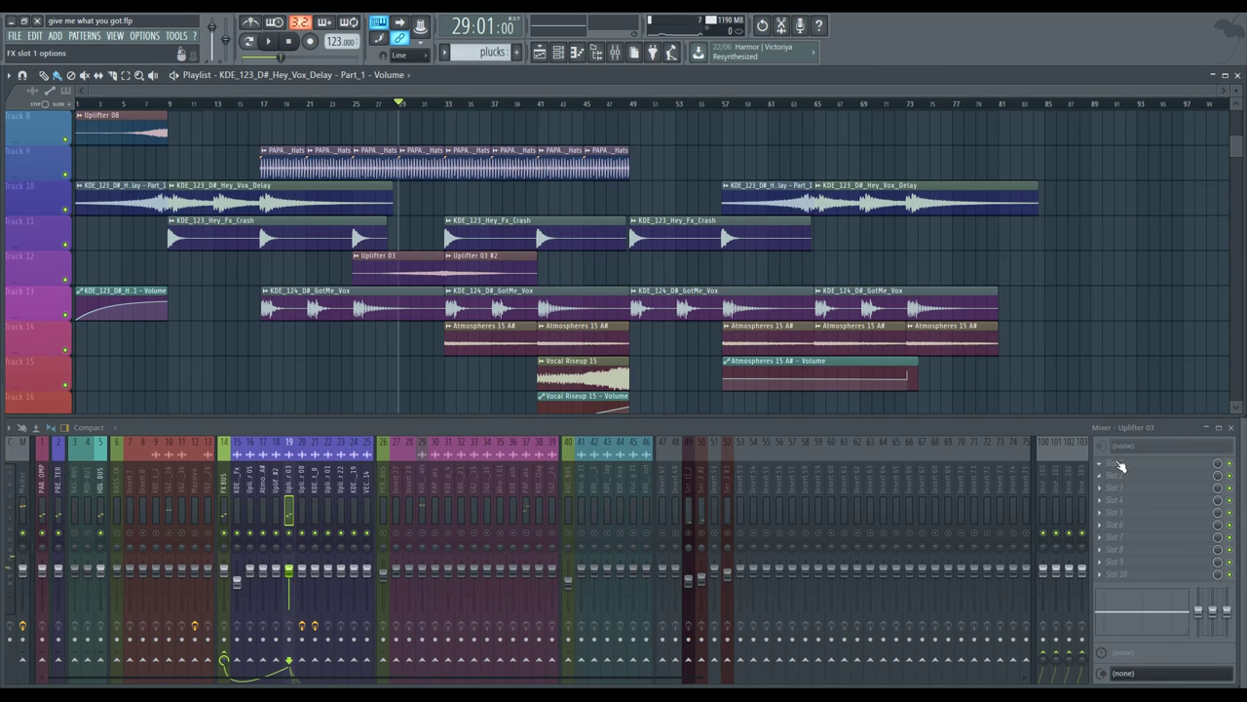
click(1103, 465)
click(1121, 430)
key(space)
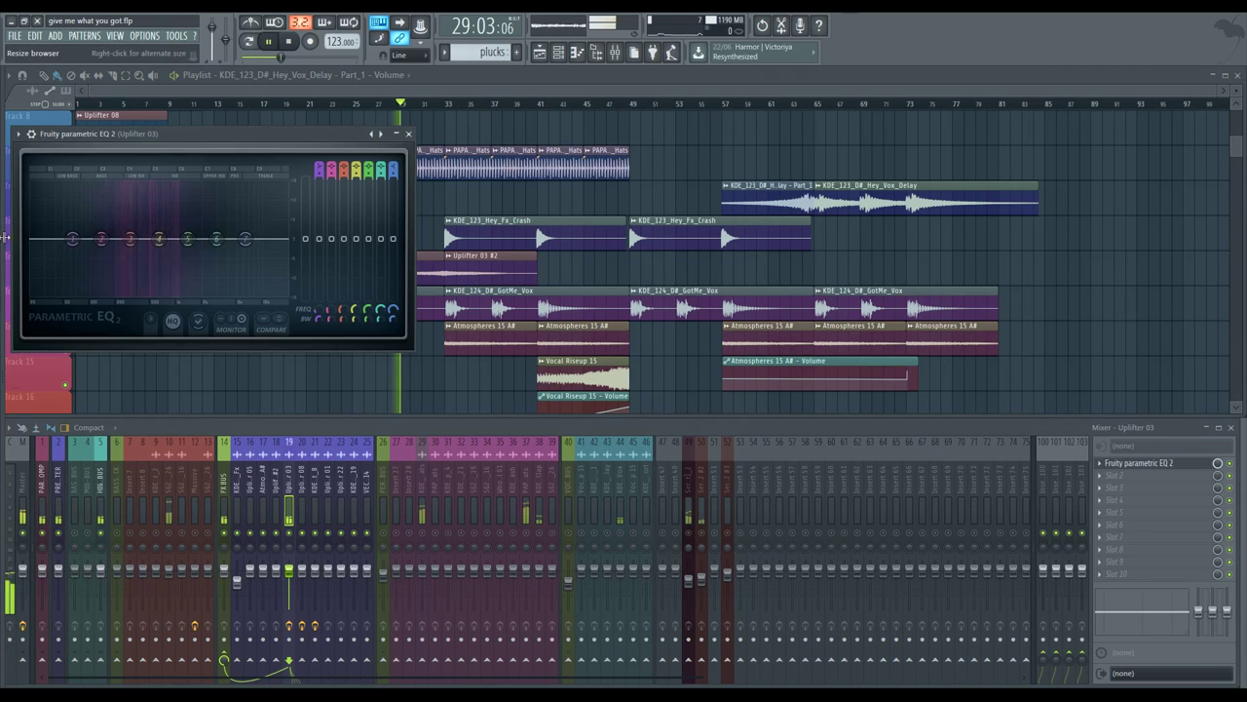
- Cut Uplifter 03's lows with band 1's low shelf, reduce its highs with the upper bands, close the equalizer and stop playback
drag(73, 239, 183, 277)
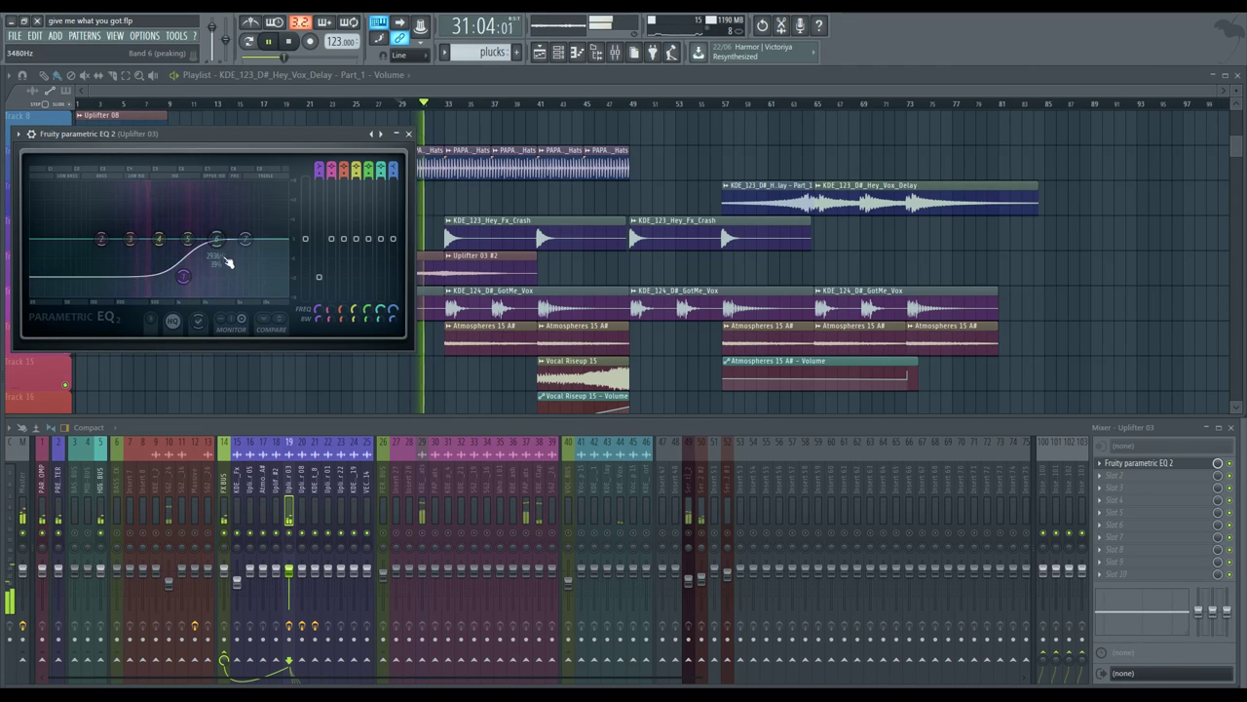
drag(216, 239, 248, 277)
click(408, 133)
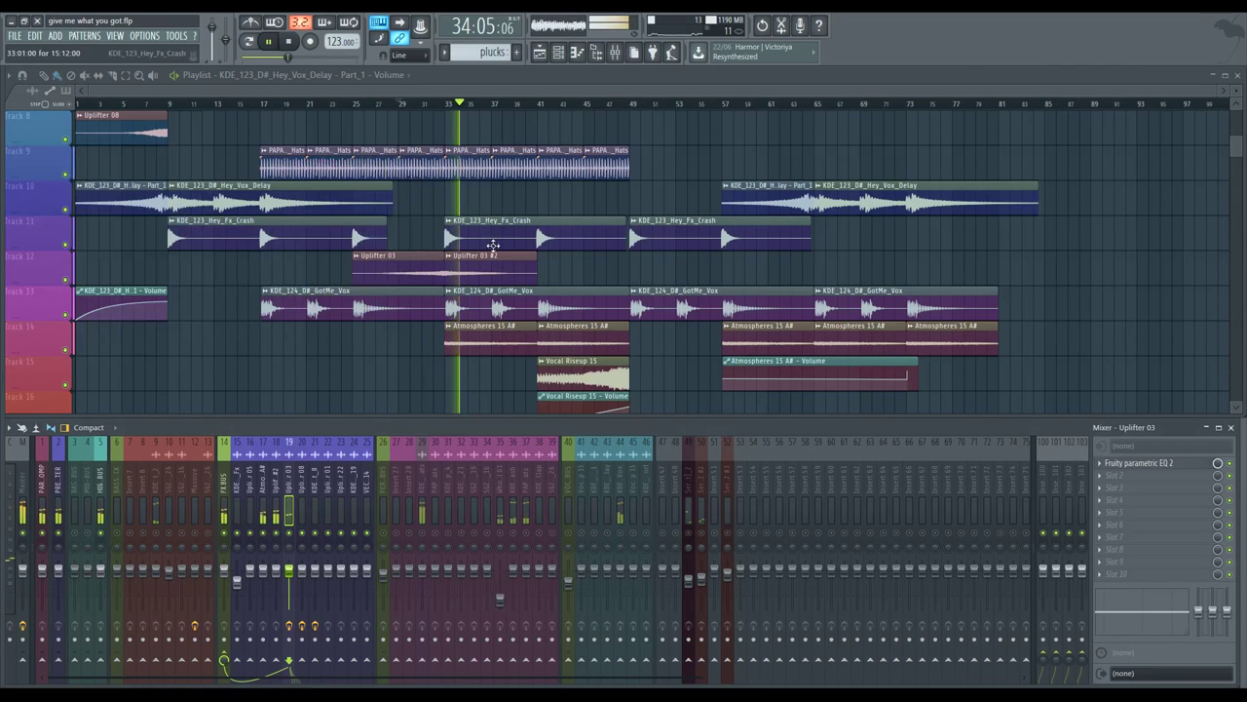
key(space)
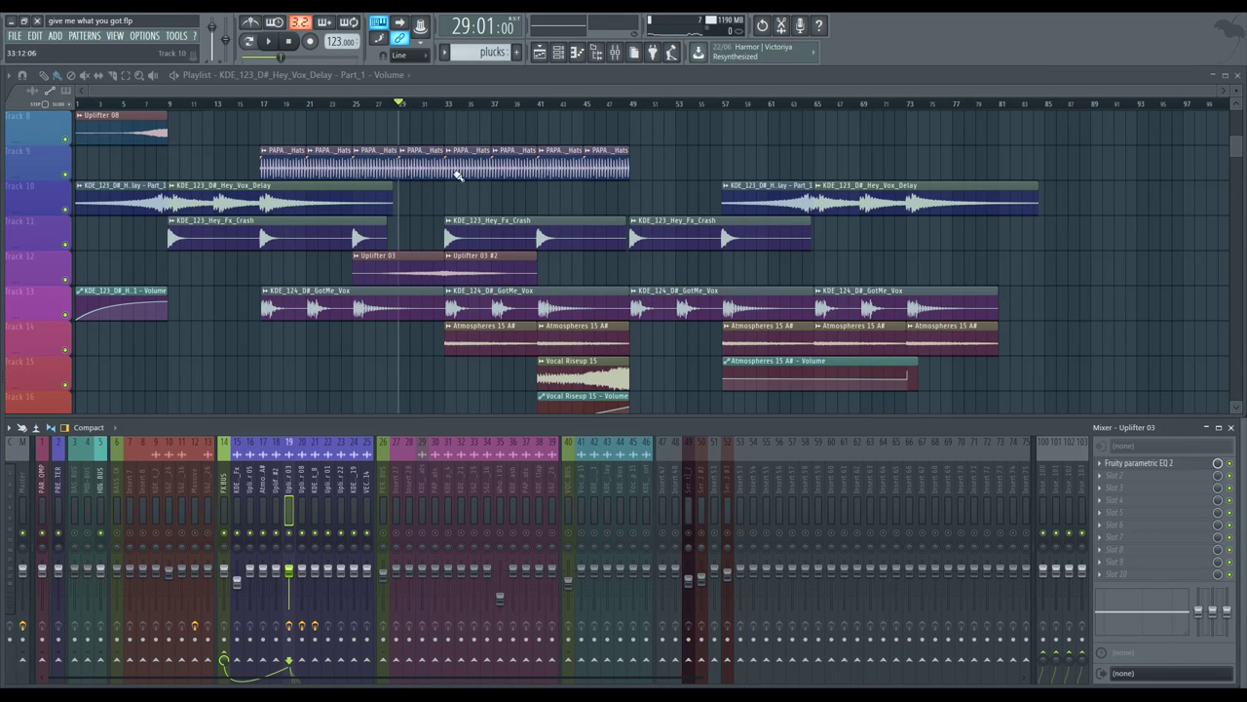
- Solo playlist track 14, play it from bar 33 and load Fruity parametric EQ 2 into slot 1 of the Atmospheres 15 A# channel
click(446, 103)
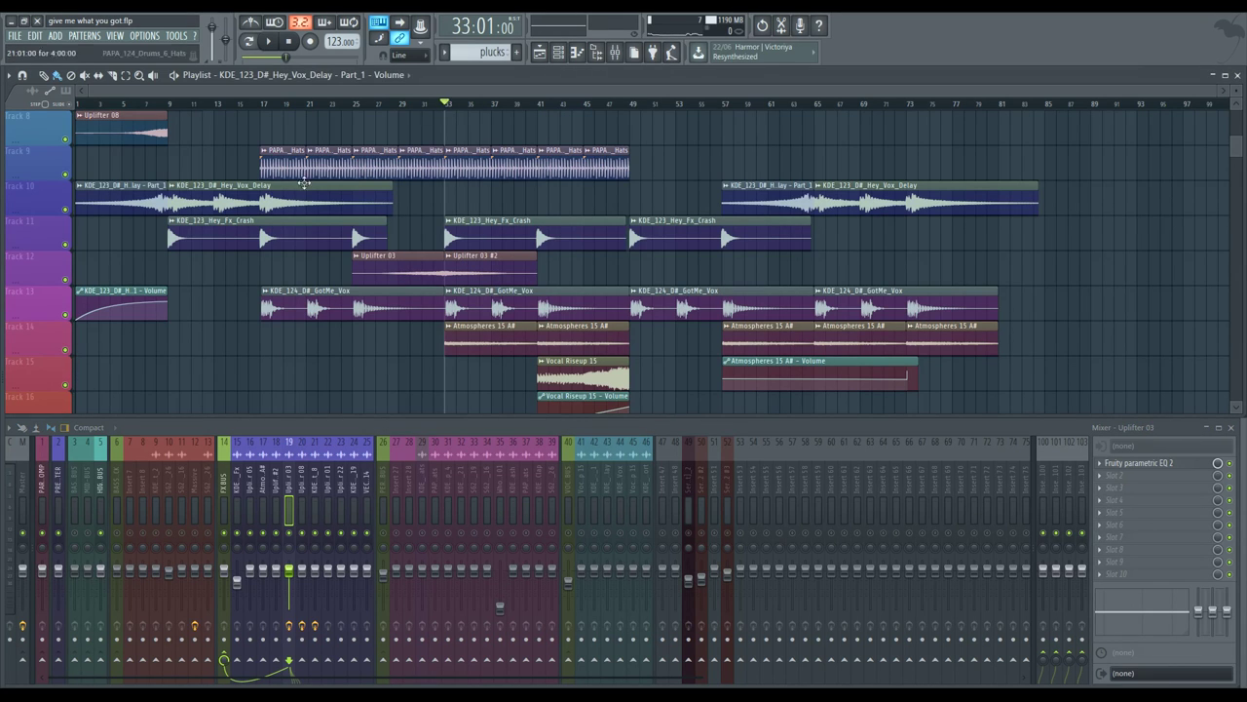
right_click(66, 348)
key(space)
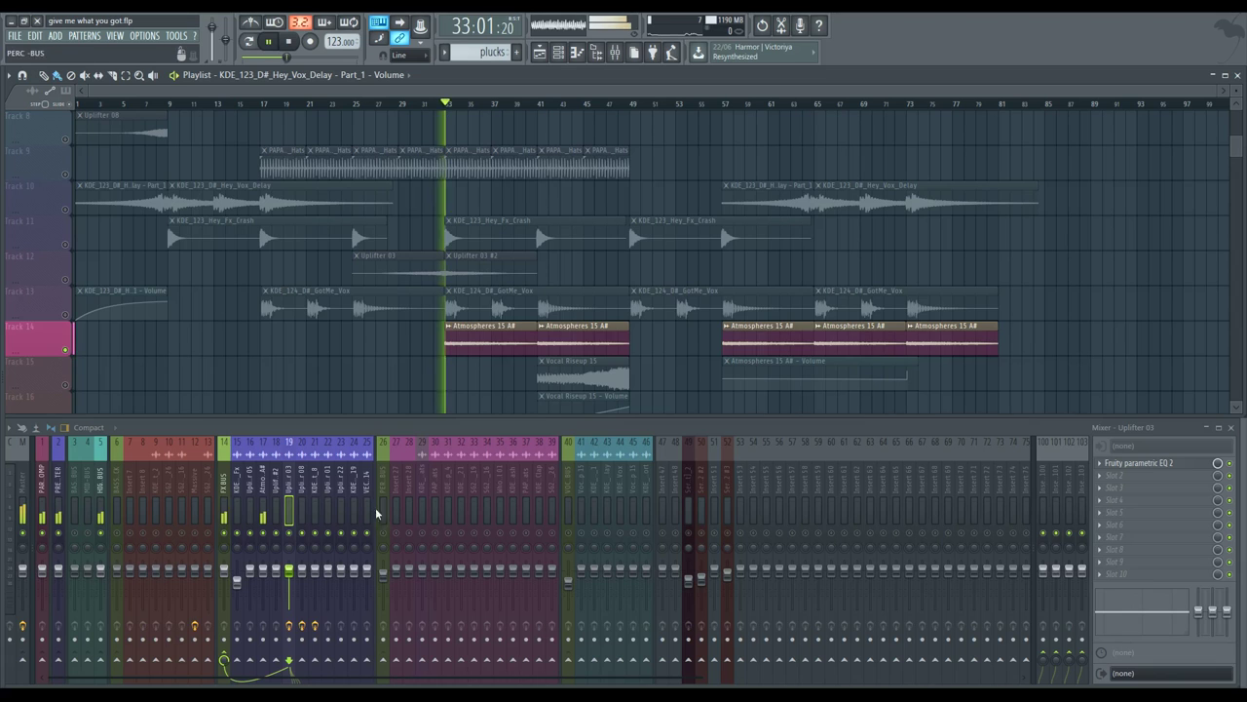
click(263, 477)
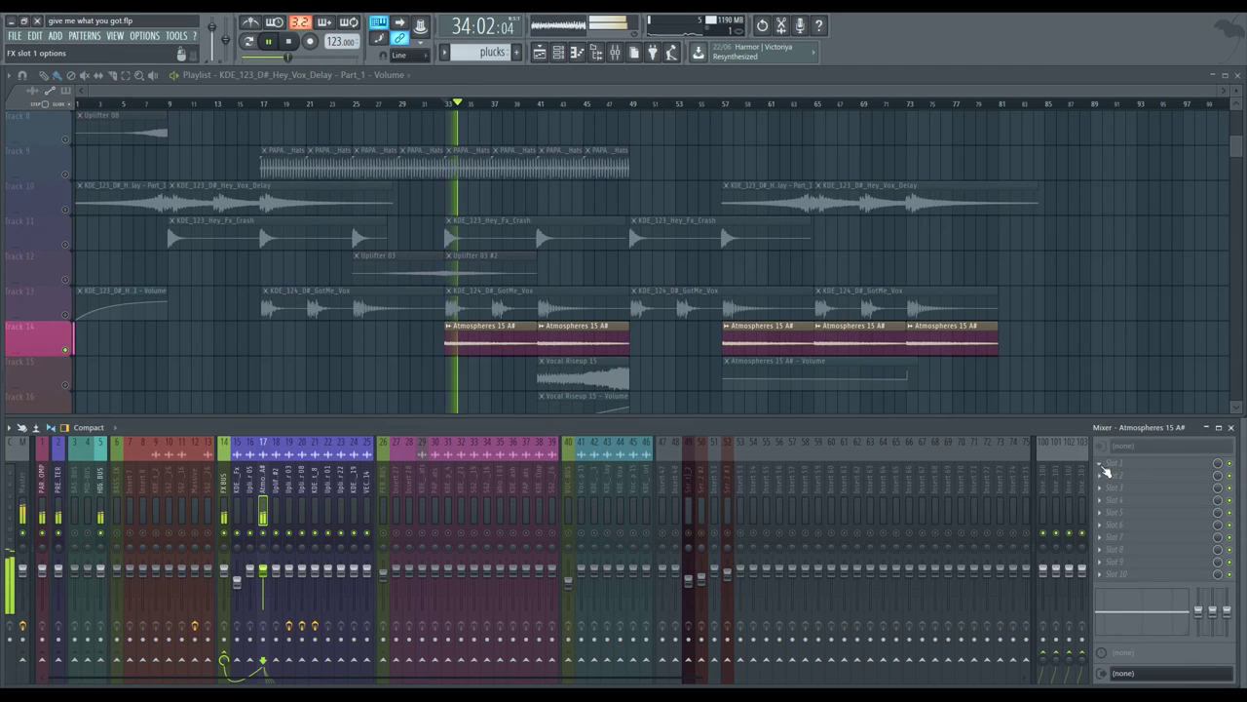
click(1102, 463)
click(466, 289)
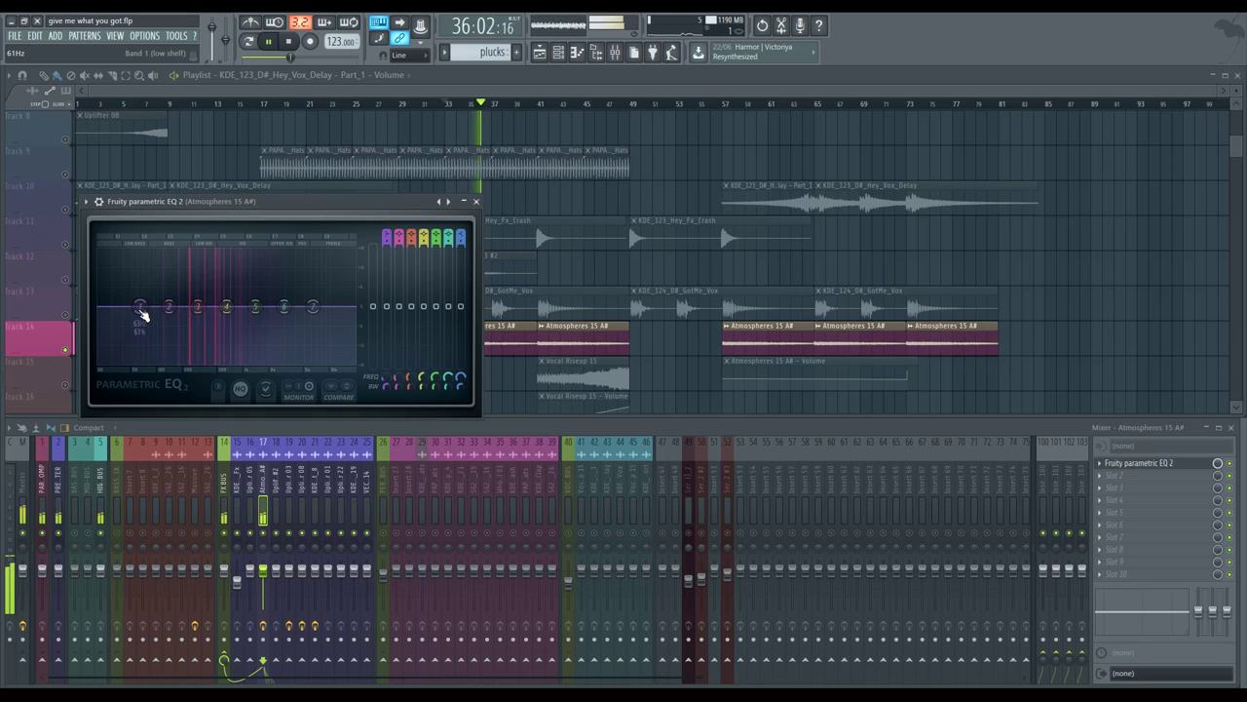
- Cut the lows of Atmospheres 15 A# with band 1's low shelf, dip bands 2 and 4 to 7 slightly, and close the equalizer
drag(139, 306, 309, 317)
drag(313, 307, 337, 325)
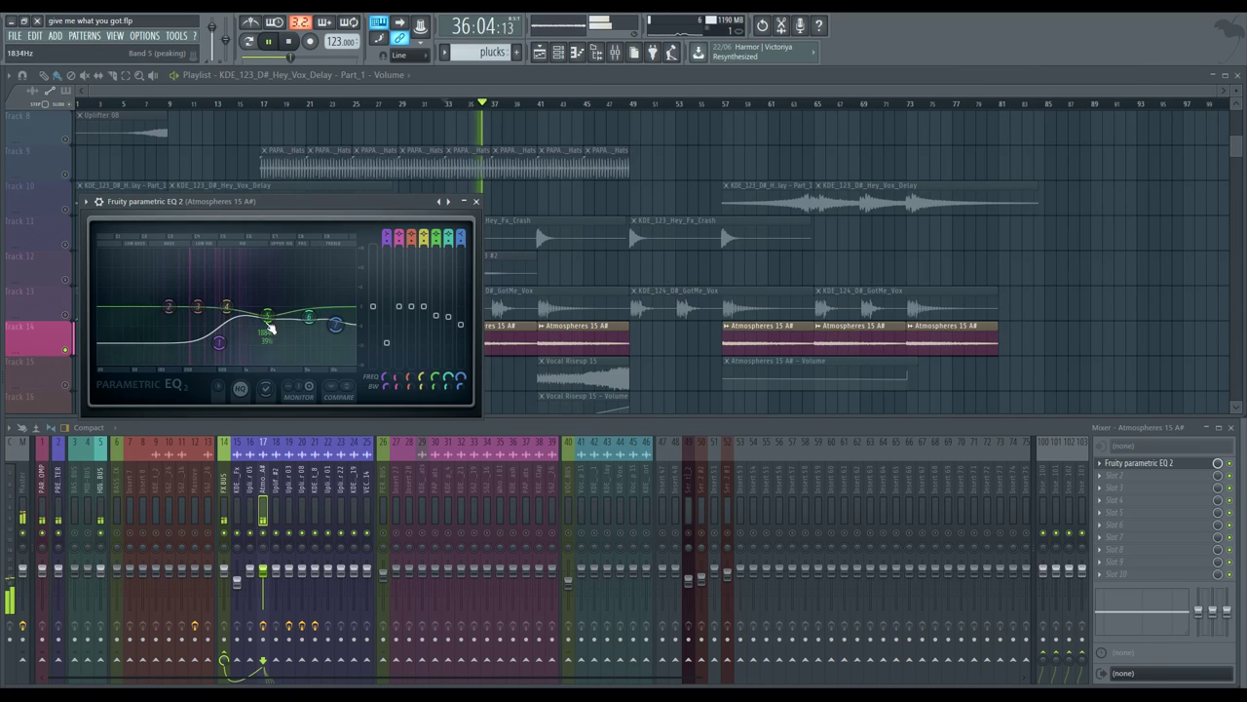
drag(227, 307, 218, 353)
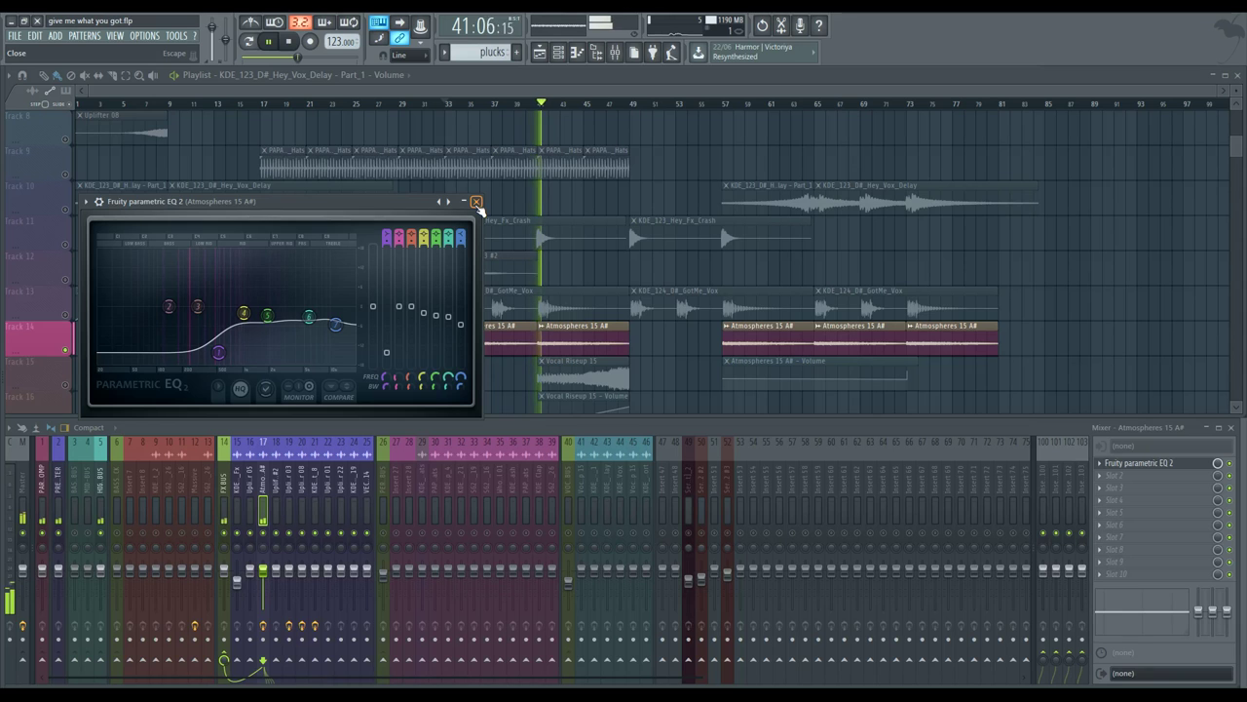
drag(180, 304, 169, 318)
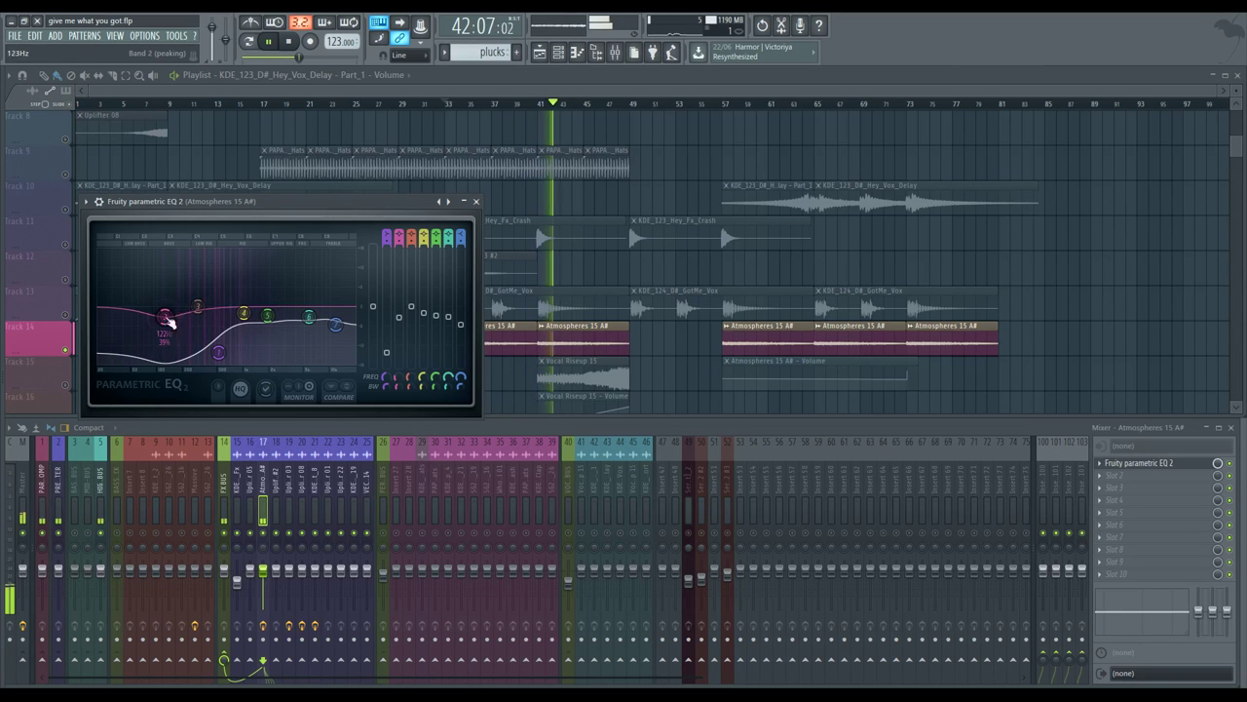
click(477, 203)
key(space)
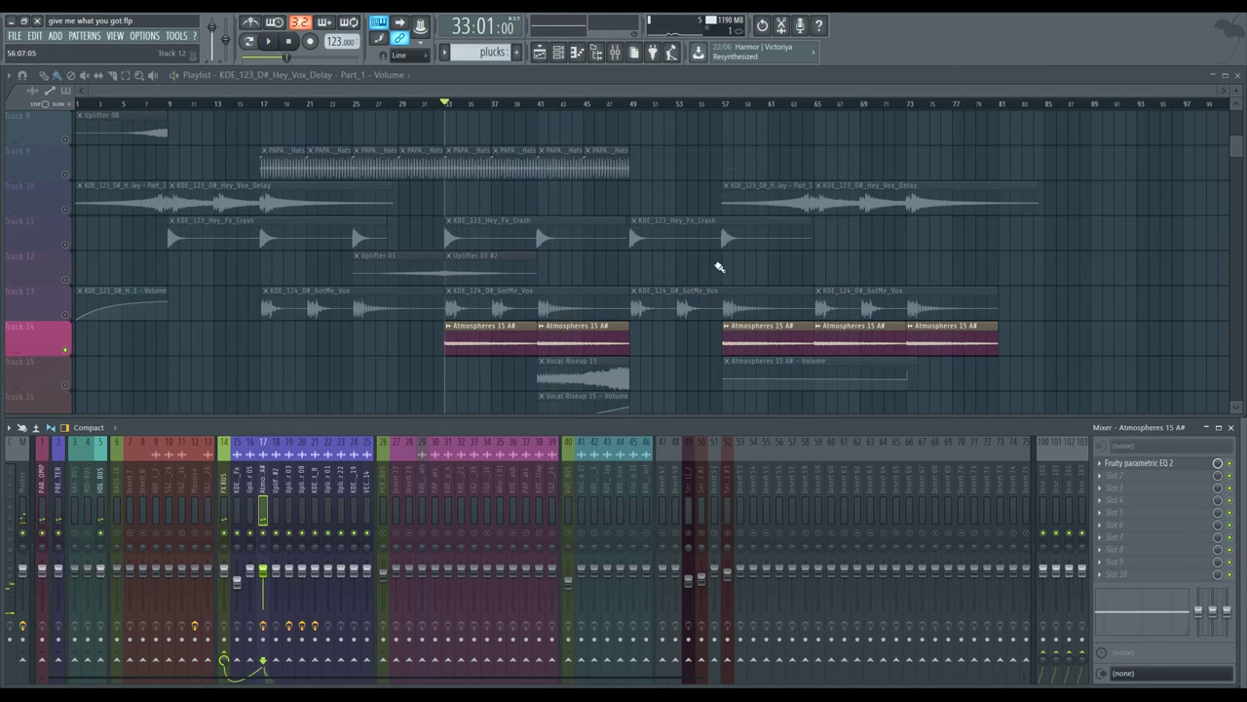
- Look through the playlist tracks around track 14 for the next effect clip to equalize
scroll(690, 223, down, 7)
scroll(690, 223, up, 5)
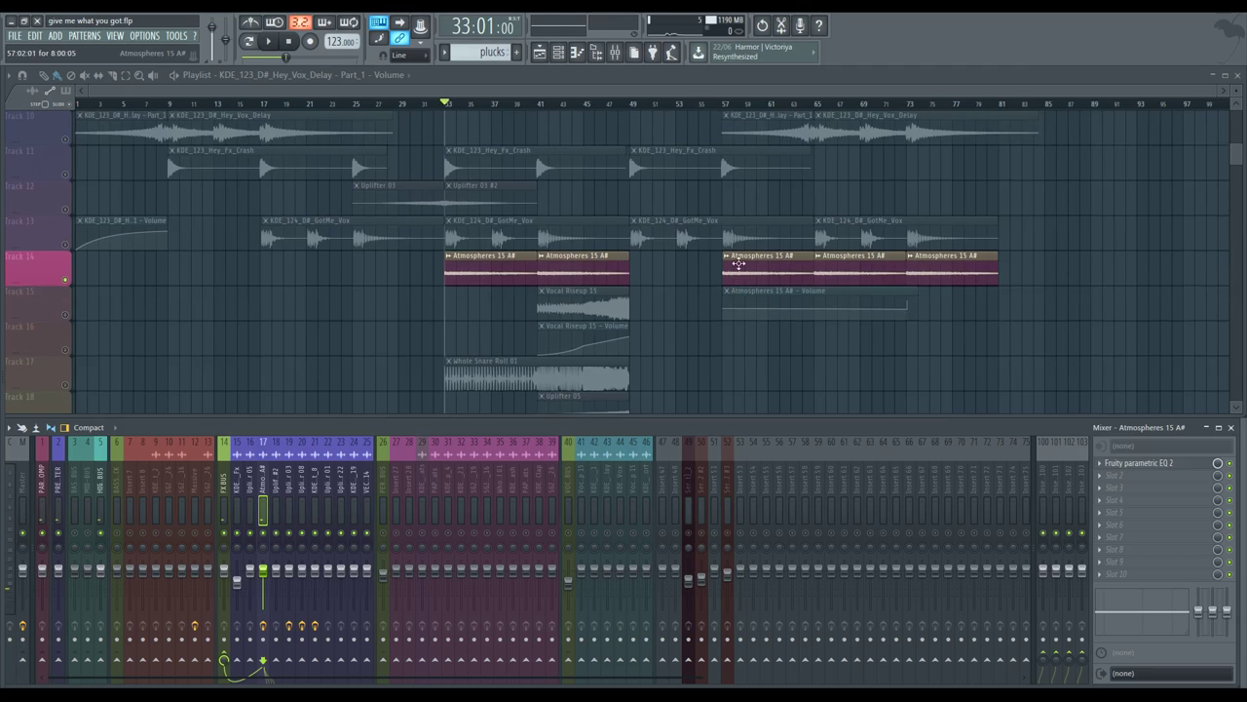
scroll(711, 234, down, 4)
scroll(740, 239, up, 3)
scroll(741, 240, up, 1)
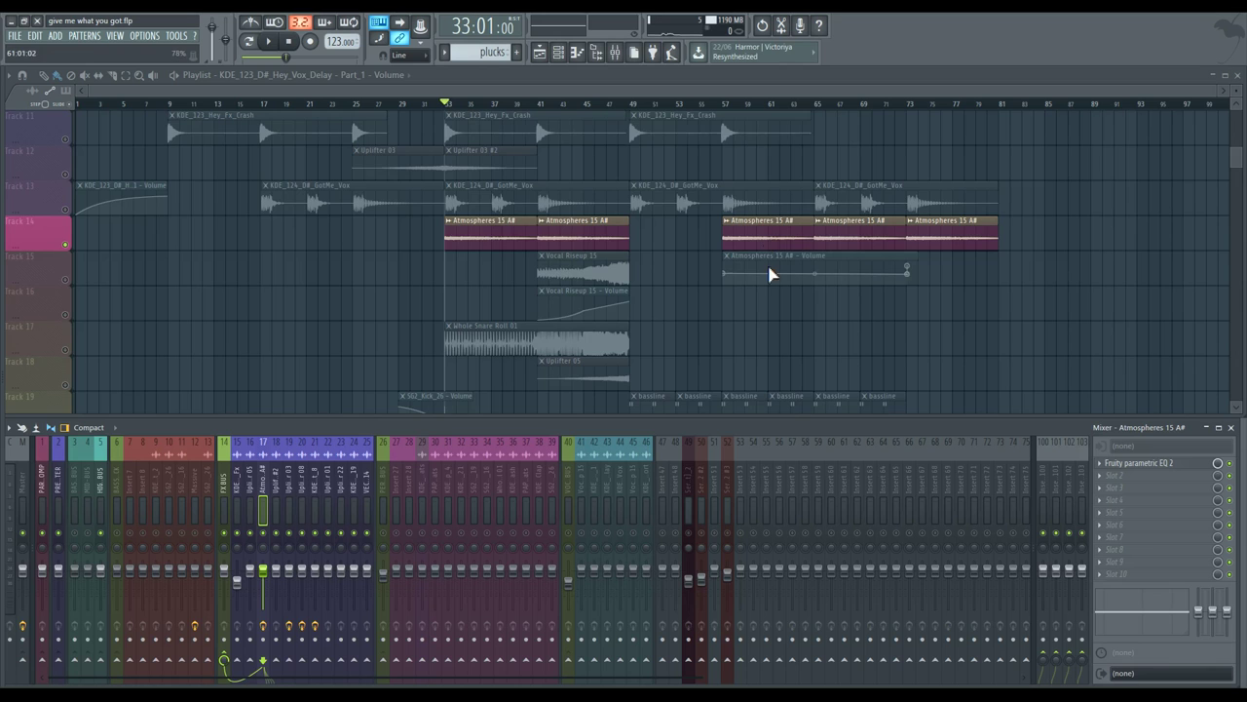
scroll(770, 275, down, 3)
scroll(760, 279, up, 5)
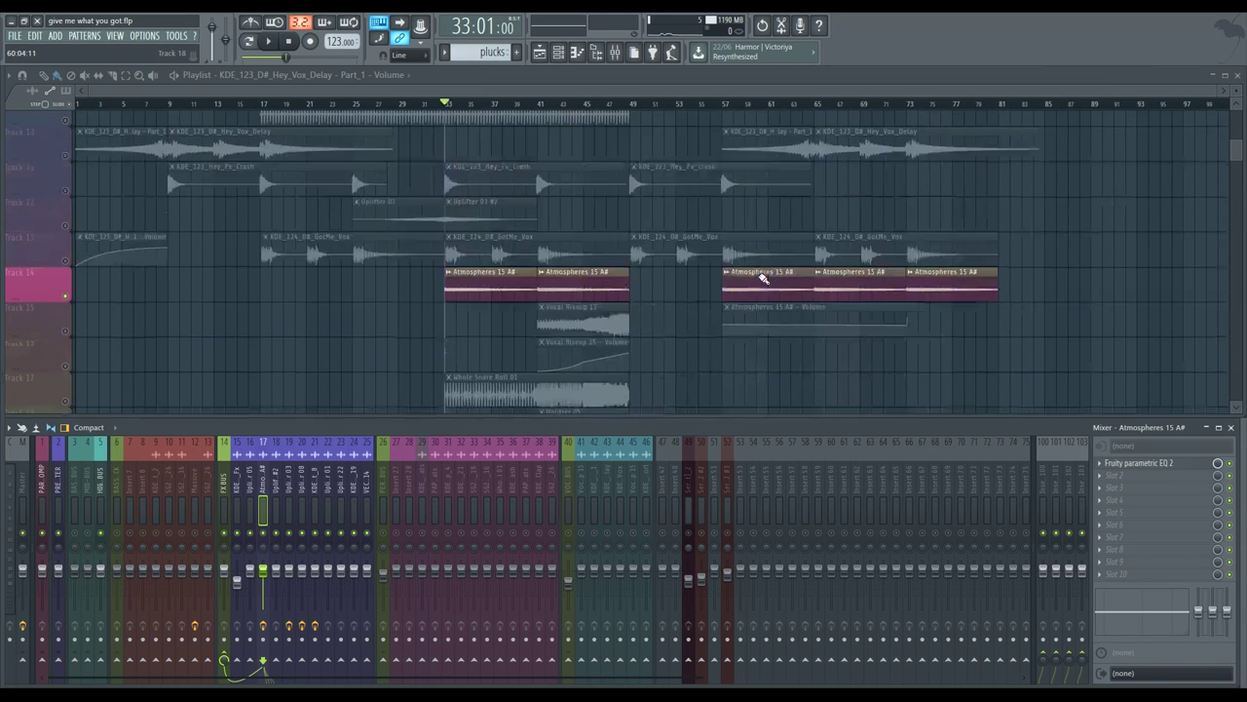
scroll(143, 284, down, 1)
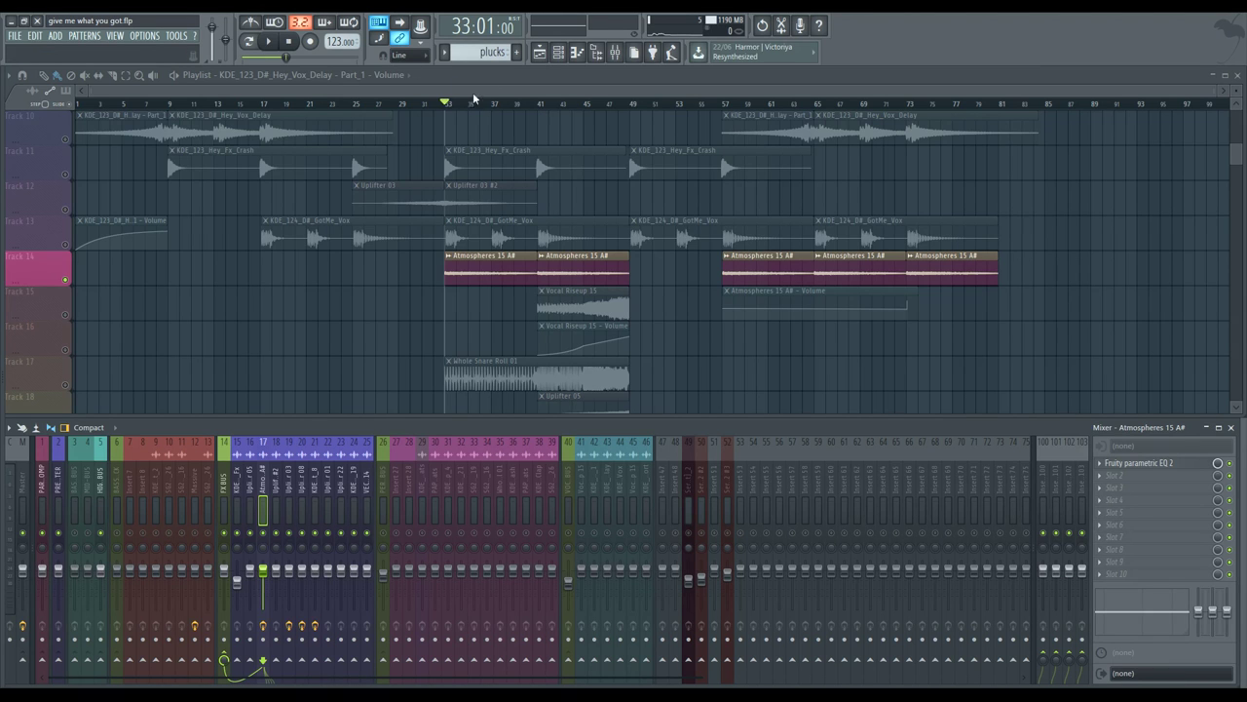
- Unsolo playlist track 14 and play the full arrangement from bar 45
drag(465, 109, 543, 115)
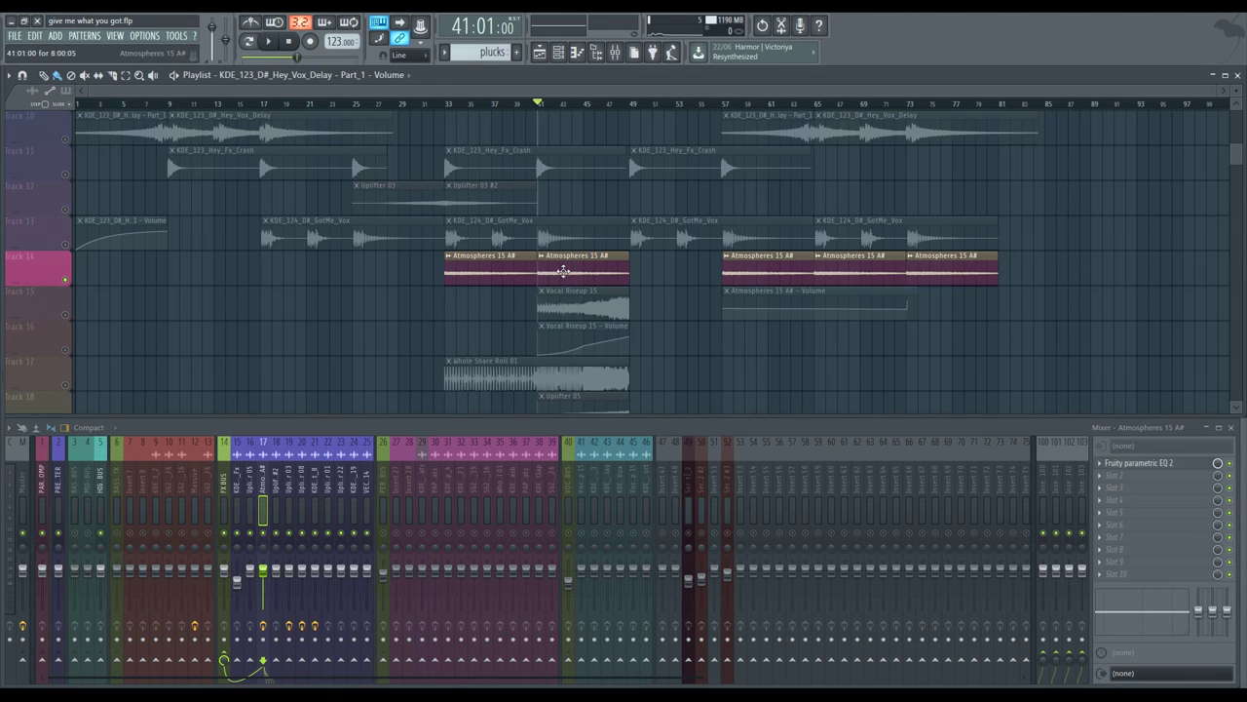
scroll(563, 271, down, 2)
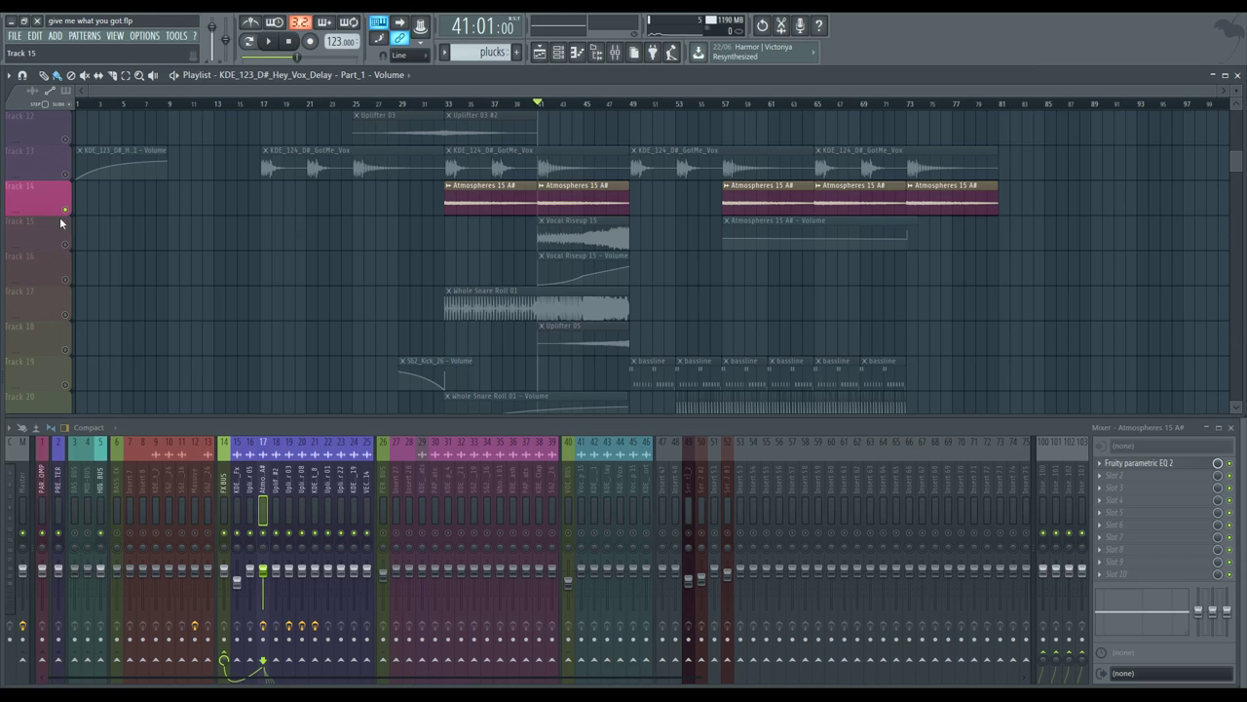
scroll(499, 186, up, 3)
right_click(65, 313)
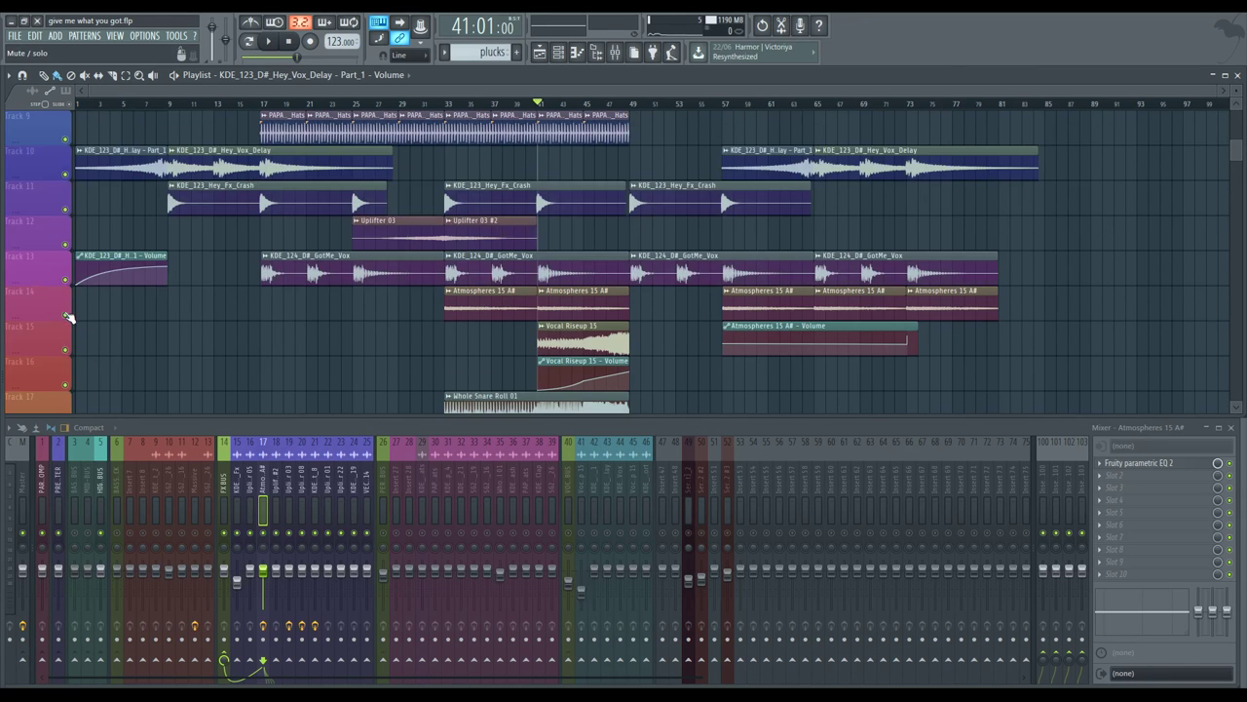
key(space)
click(587, 104)
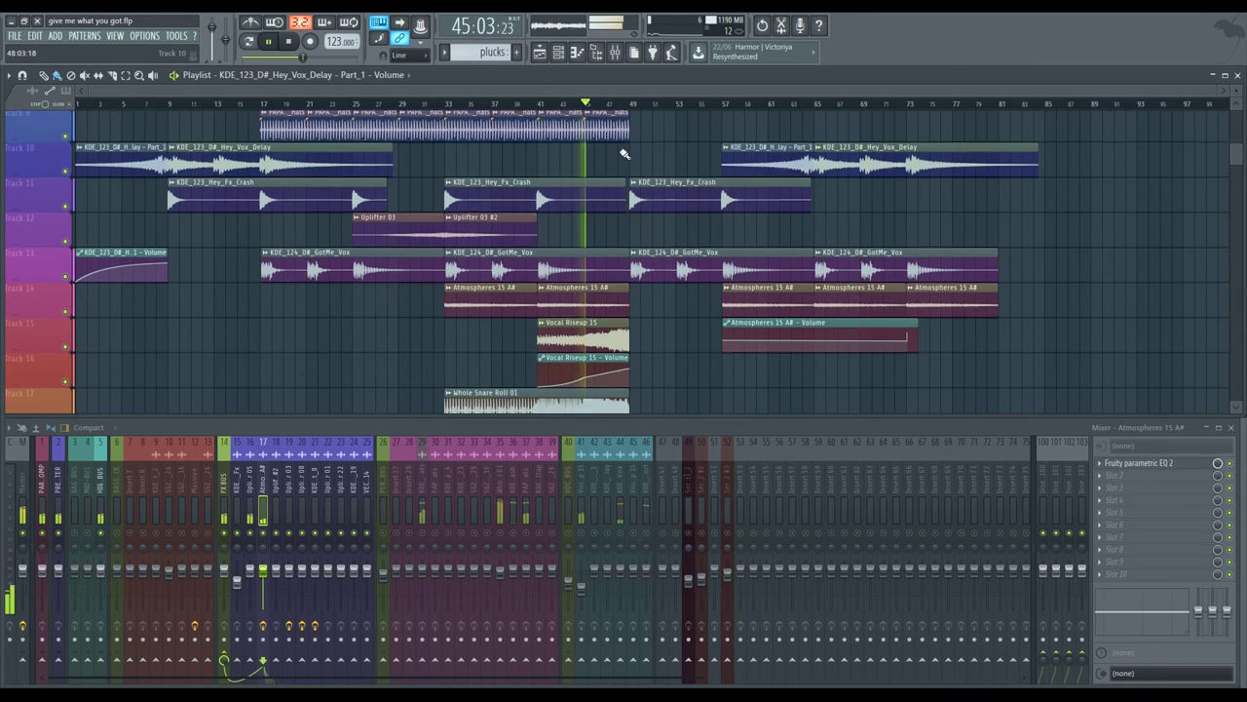
- Solo playlist track 18, play it from bar 45 and load Fruity parametric EQ 2 into slot 1 of the Uplifter 05 channel
scroll(614, 175, down, 2)
scroll(612, 182, down, 4)
key(space)
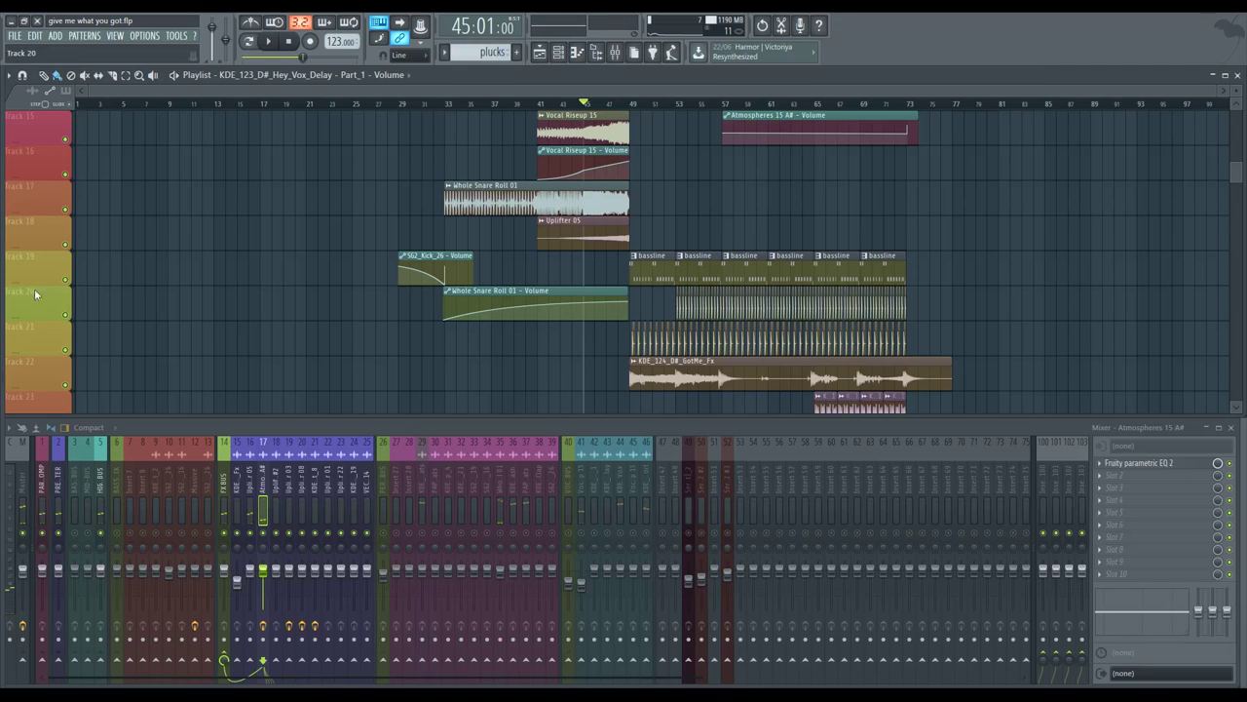
right_click(68, 245)
key(space)
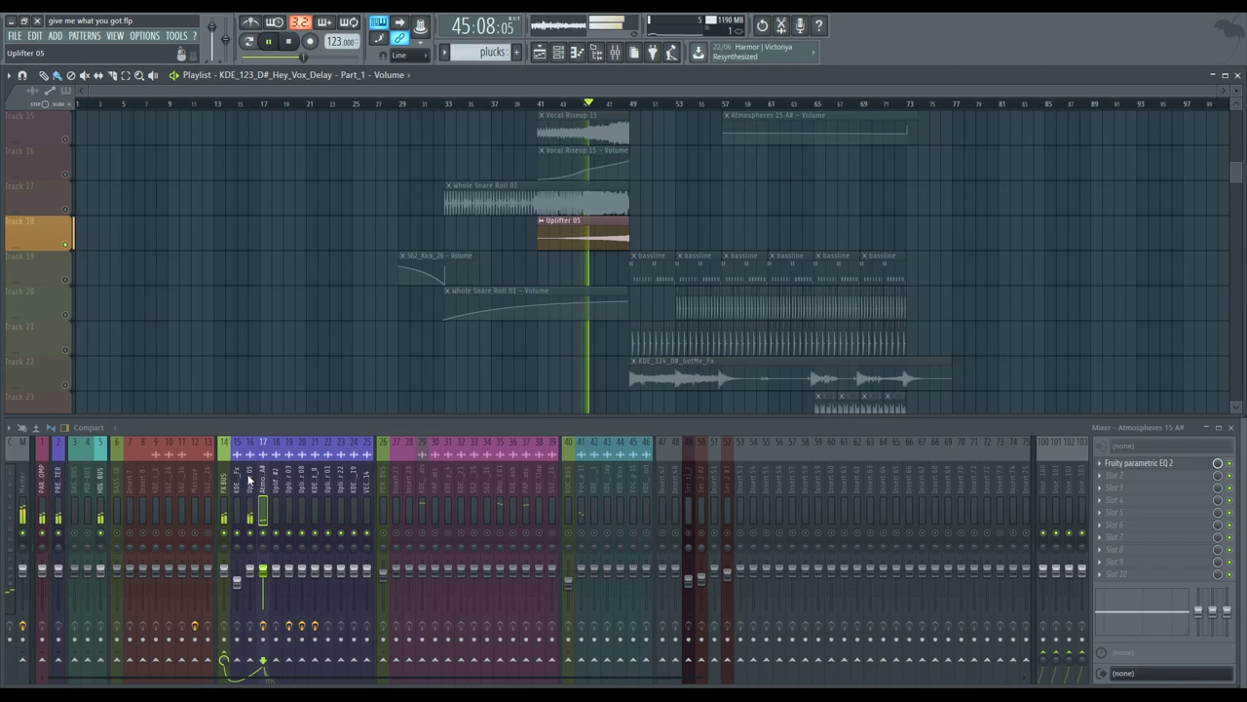
click(1102, 464)
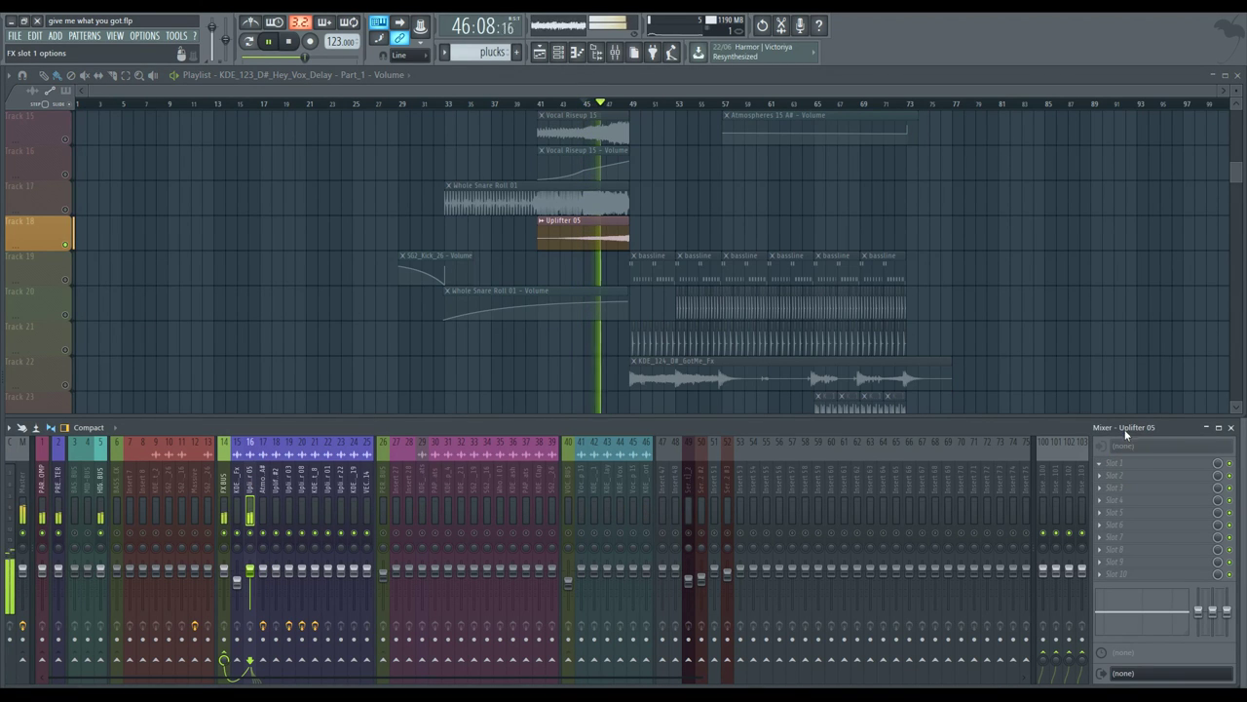
click(1023, 432)
key(space)
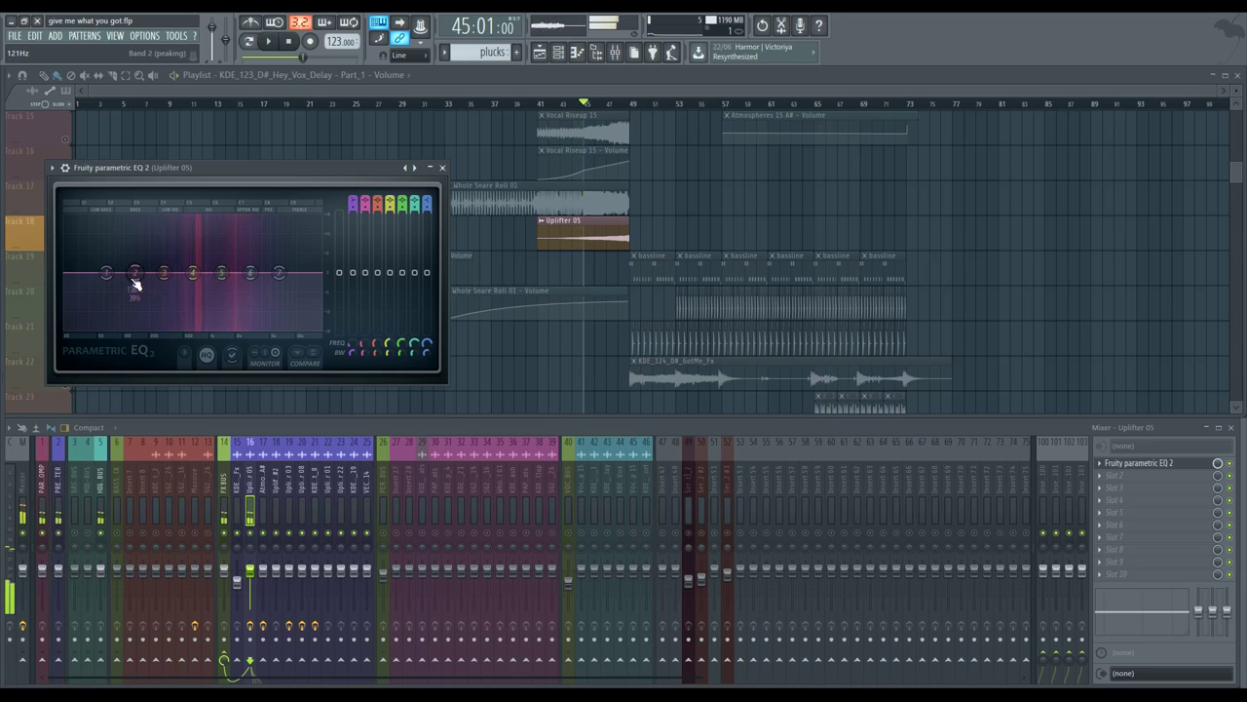
- Cut Uplifter 05's lows with band 1's low shelf, lower bands 6 and 7, close the equalizer and stop playback
mouse_move(134, 279)
mouse_down()
mouse_move(152, 284)
mouse_move(134, 275)
mouse_up()
key(space)
drag(120, 286, 202, 318)
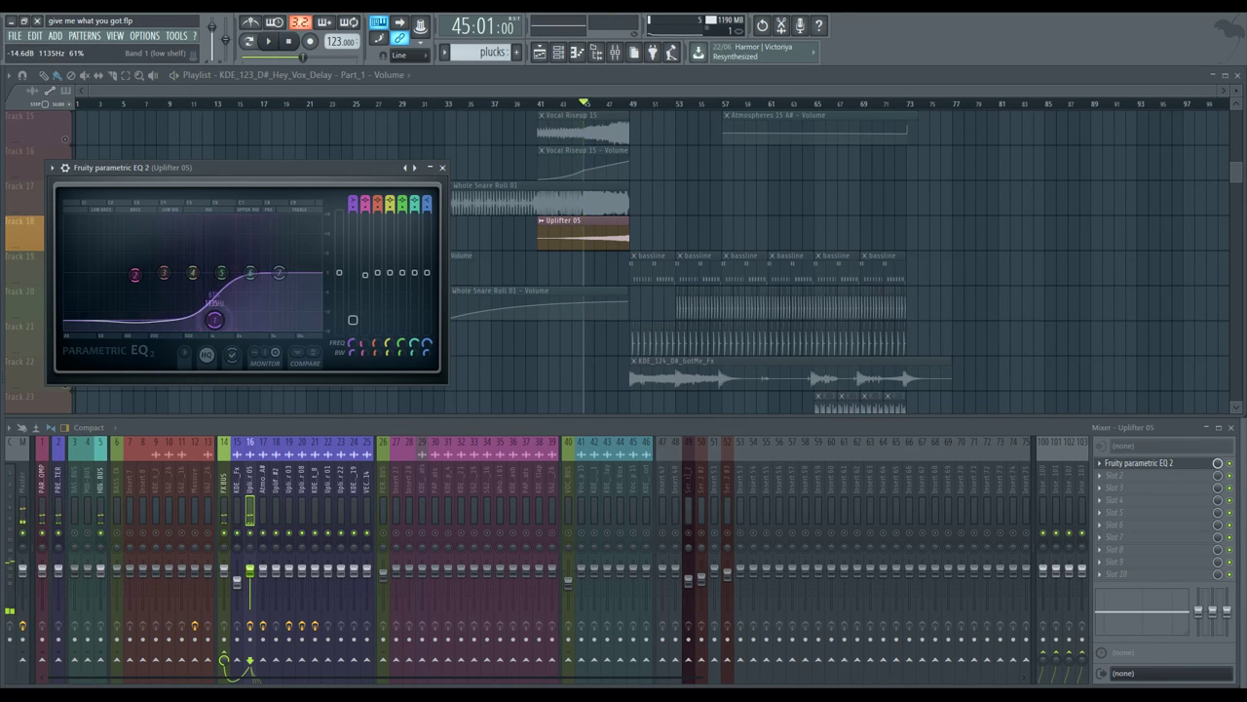
drag(250, 273, 275, 288)
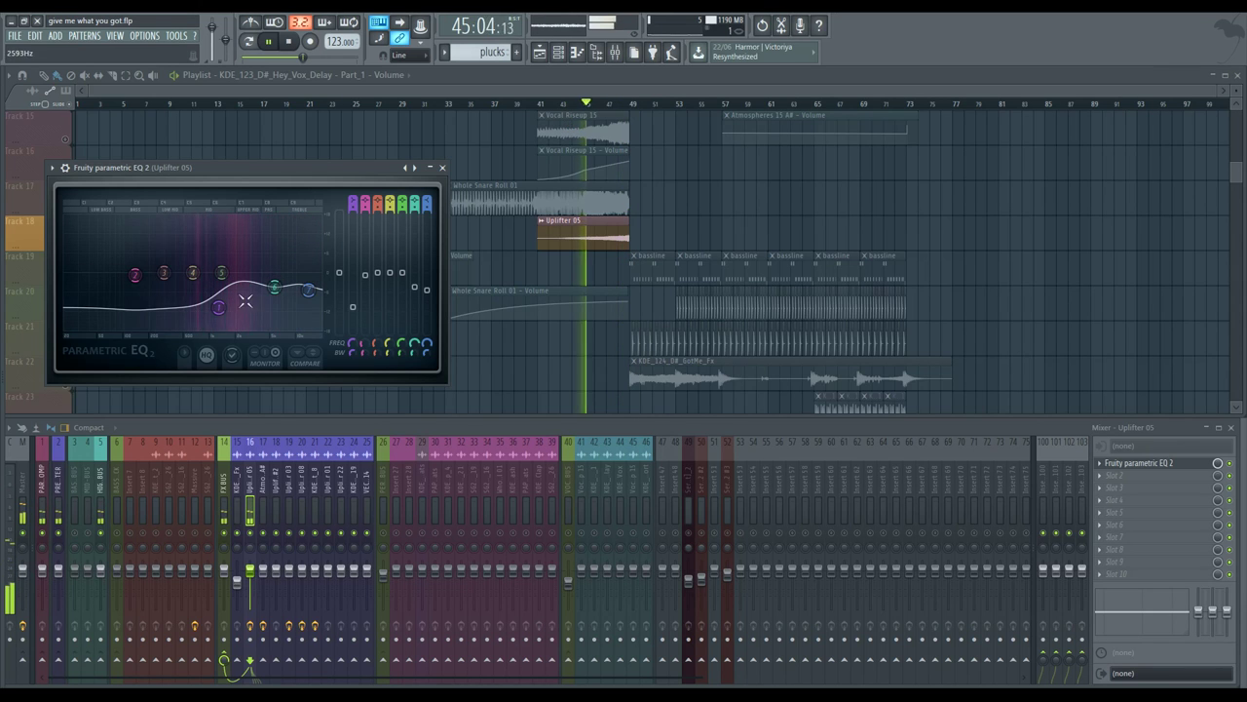
drag(135, 275, 123, 278)
click(443, 168)
key(space)
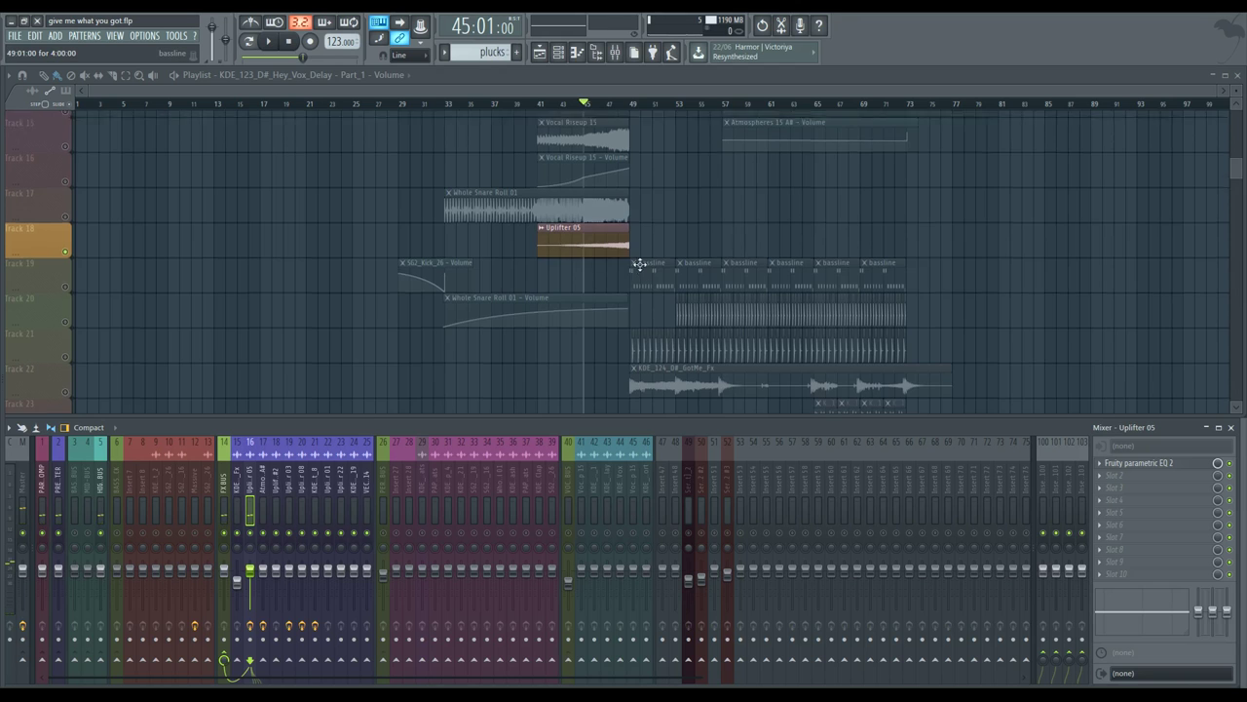
- Unsolo the playlist tracks and play the full arrangement from bar 49 to audition the KDE_124_D#_GotMe_Fx clip on track 22
scroll(639, 264, down, 2)
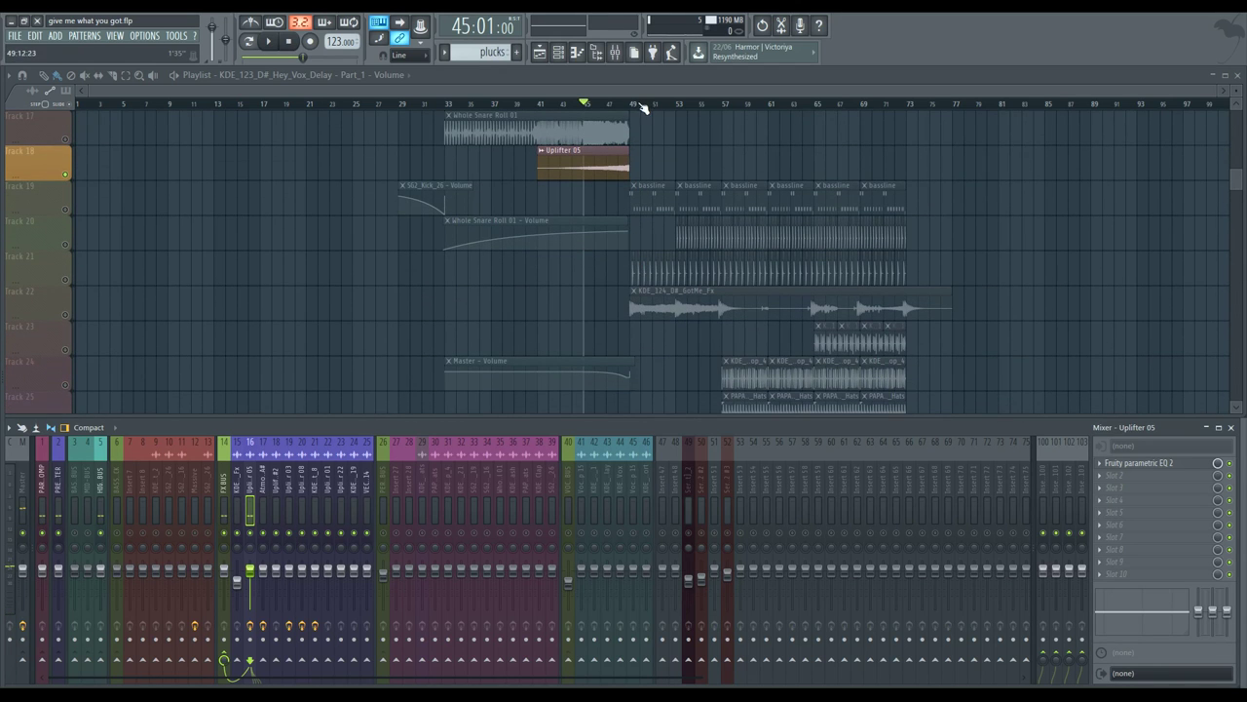
click(636, 104)
scroll(329, 364, up, 3)
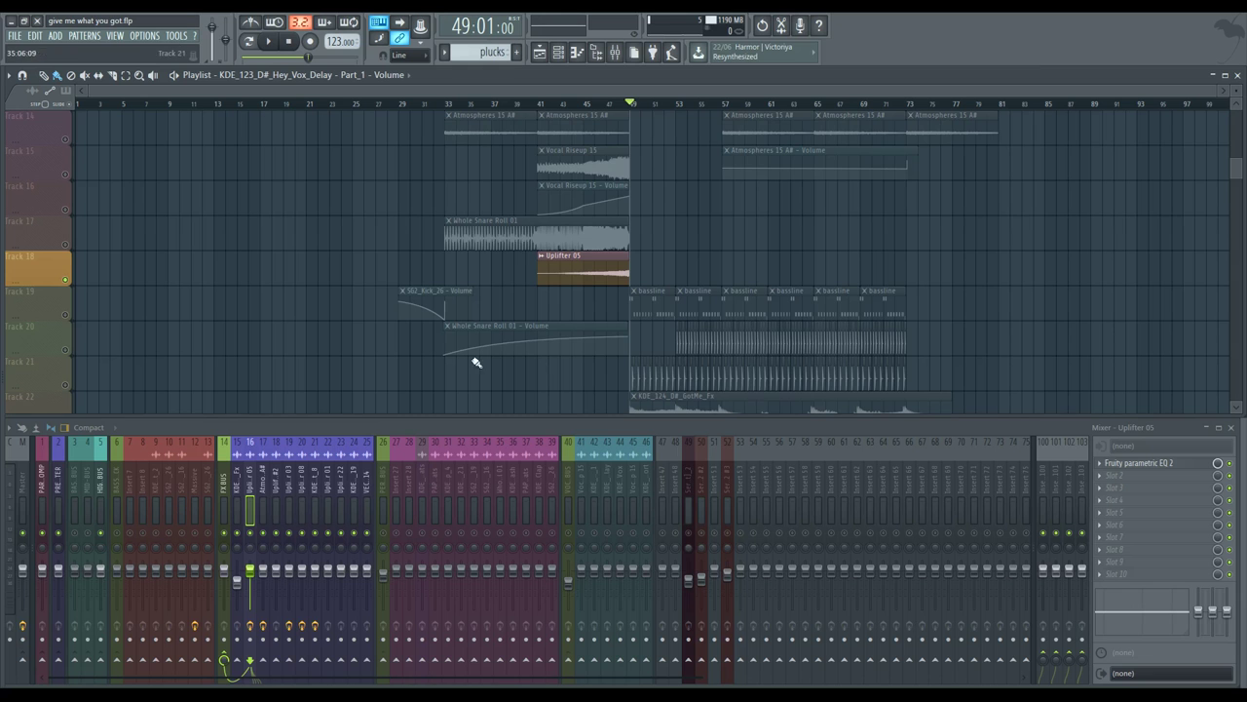
scroll(610, 167, up, 10)
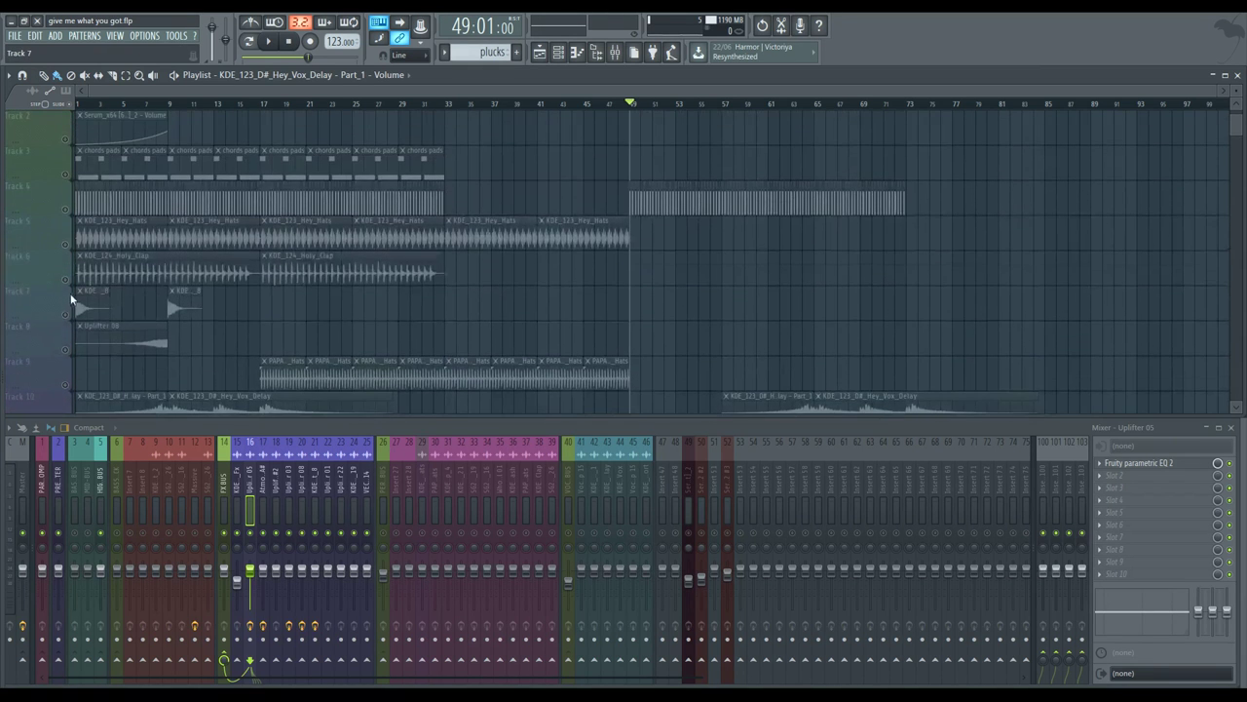
scroll(693, 254, up, 3)
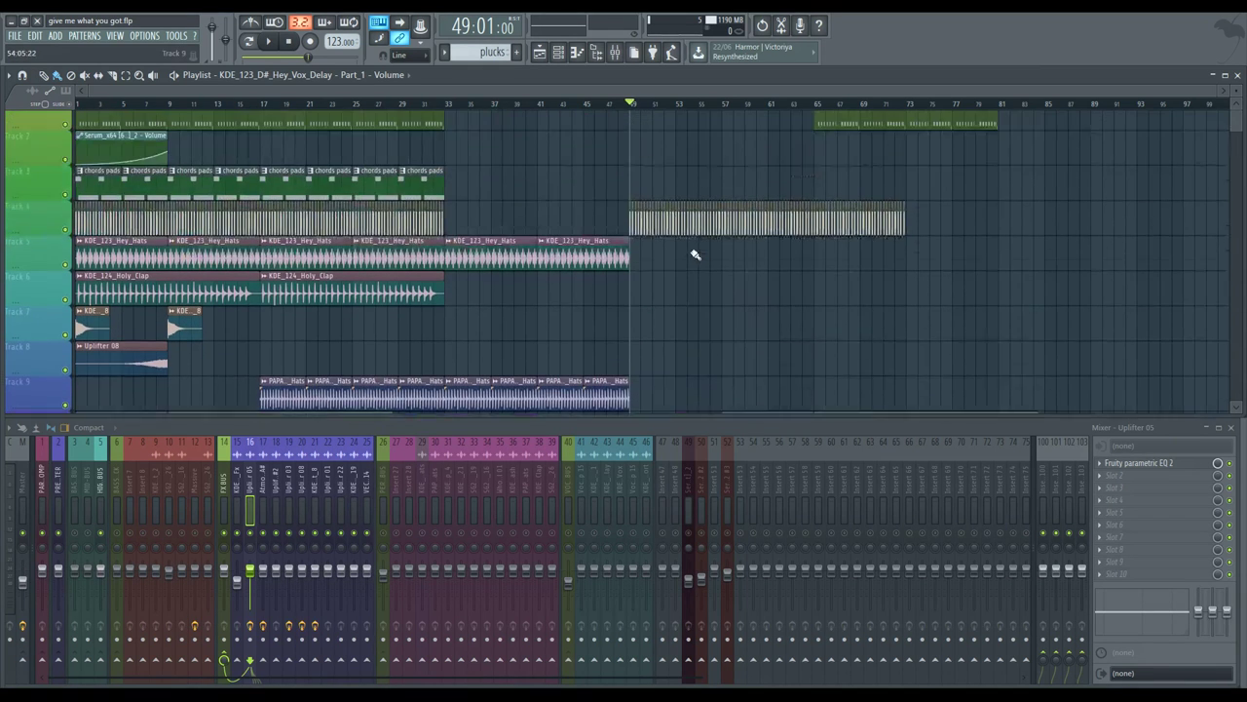
key(space)
scroll(651, 168, down, 17)
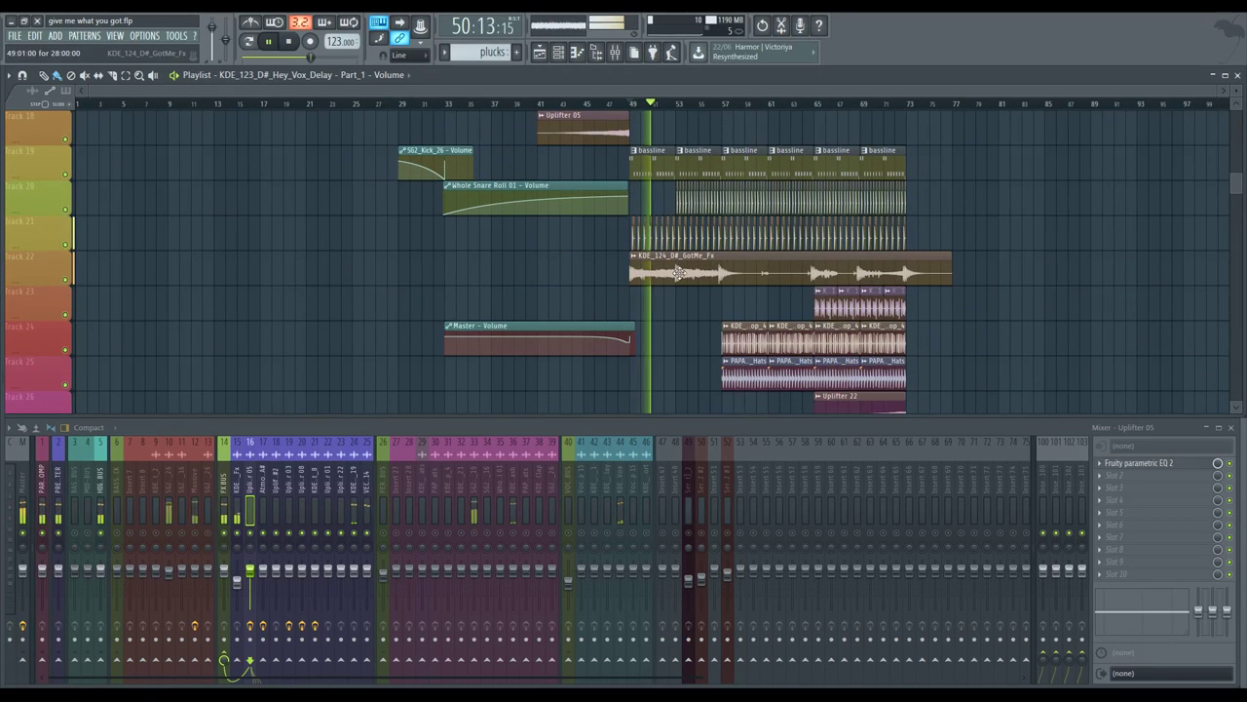
key(space)
- Solo and play playlist track 22, and load Fruity parametric EQ 2 into slot 1 of the KDE_124_D#_GotMe_Fx channel
right_click(68, 281)
key(space)
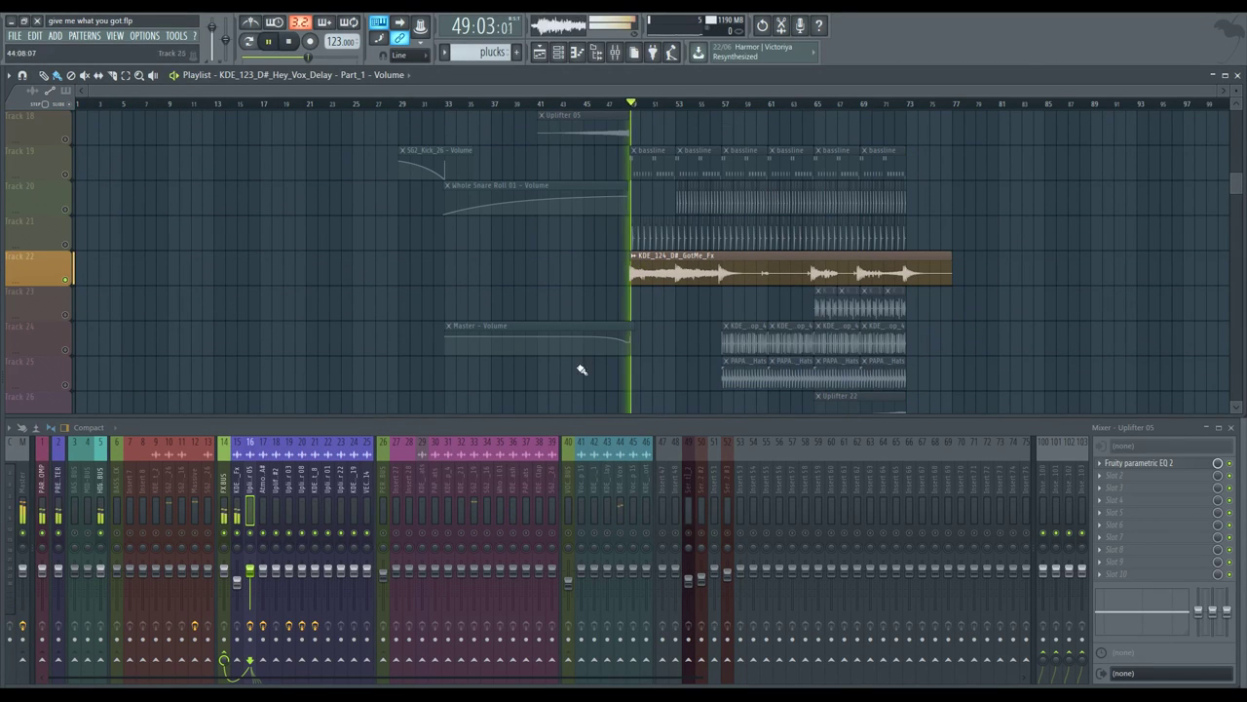
click(236, 487)
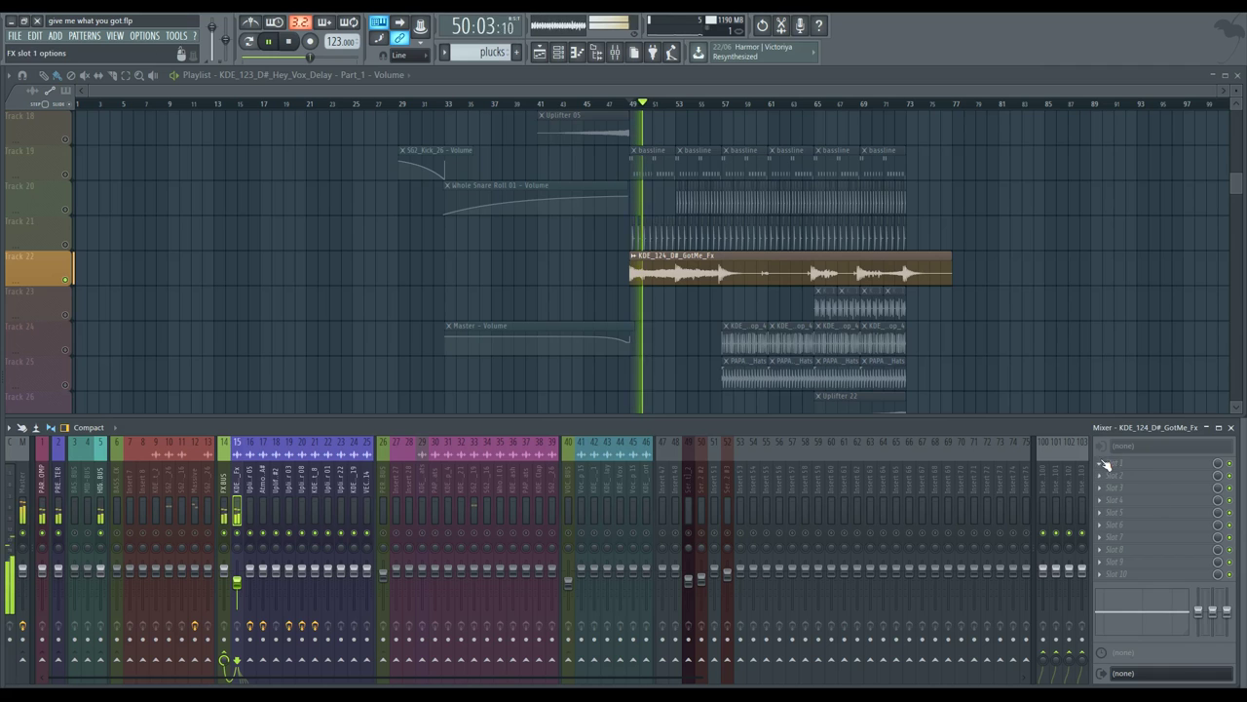
click(1121, 430)
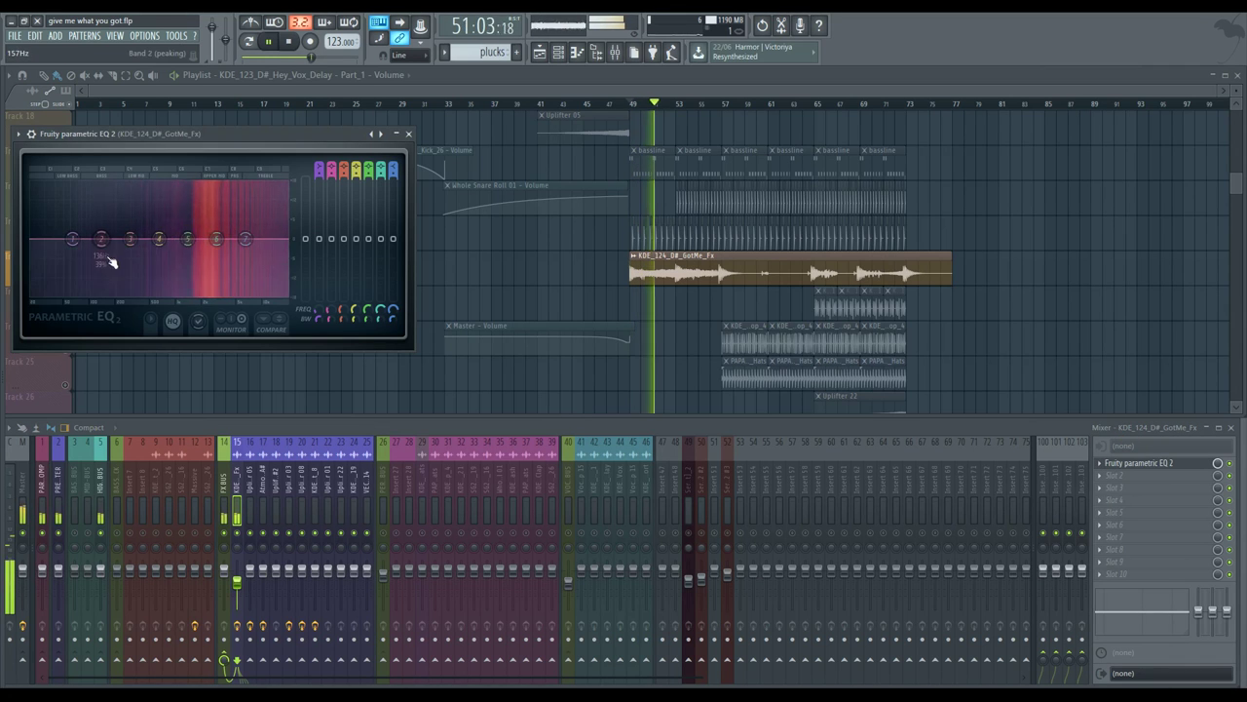
- Cut the lows of KDE_124_D#_GotMe_Fx with band 1's low shelf, dip bands 2, 3 and 7, and close the equalizer
key(space)
key(space)
drag(90, 245, 193, 283)
key(space)
key(space)
key(space)
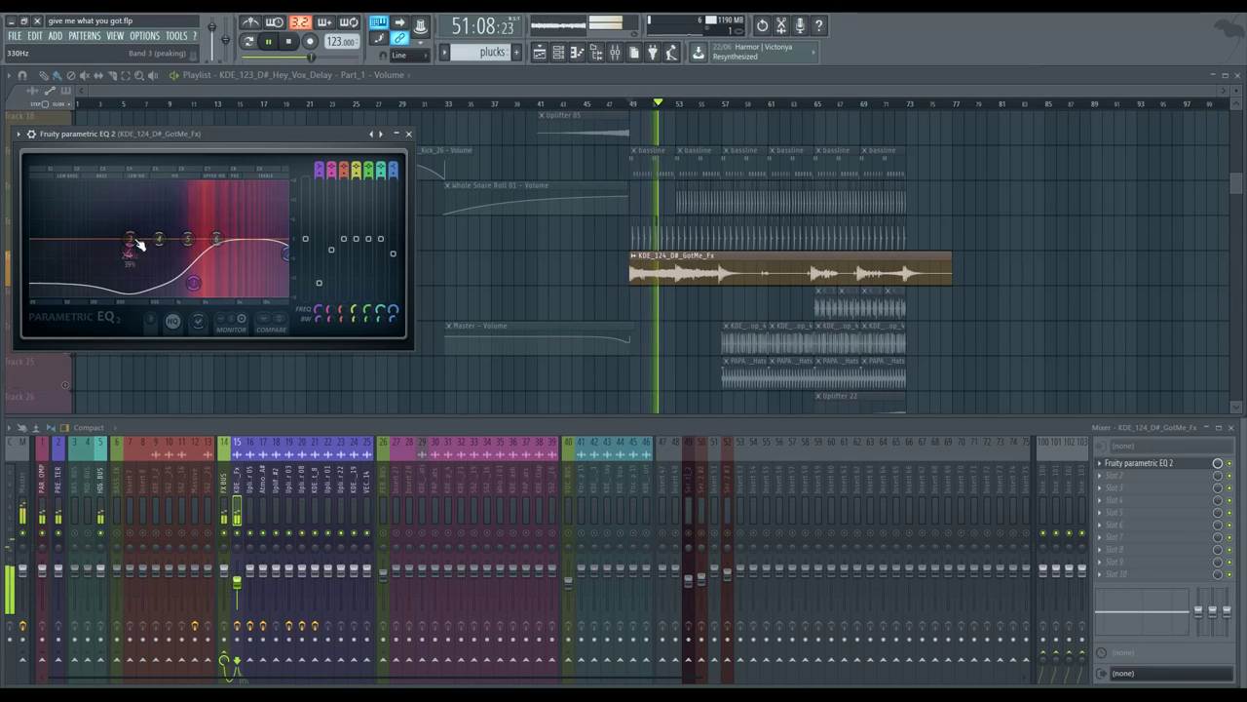
drag(128, 240, 157, 241)
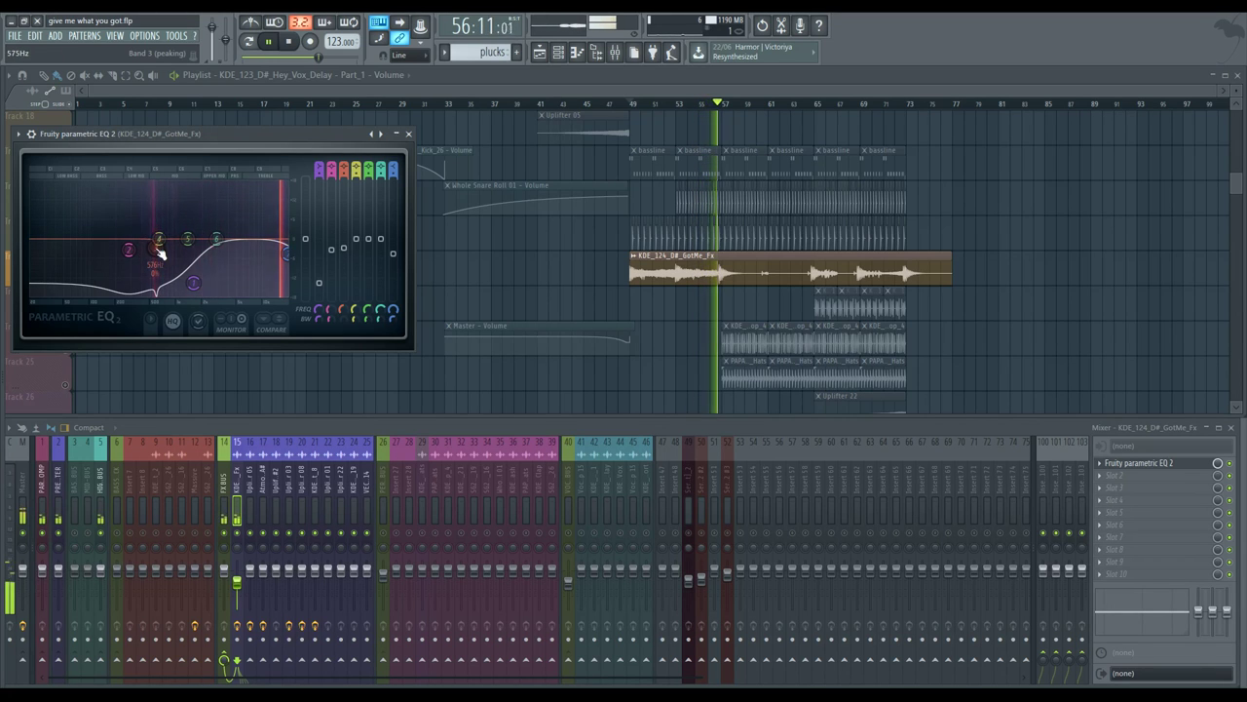
click(408, 134)
key(space)
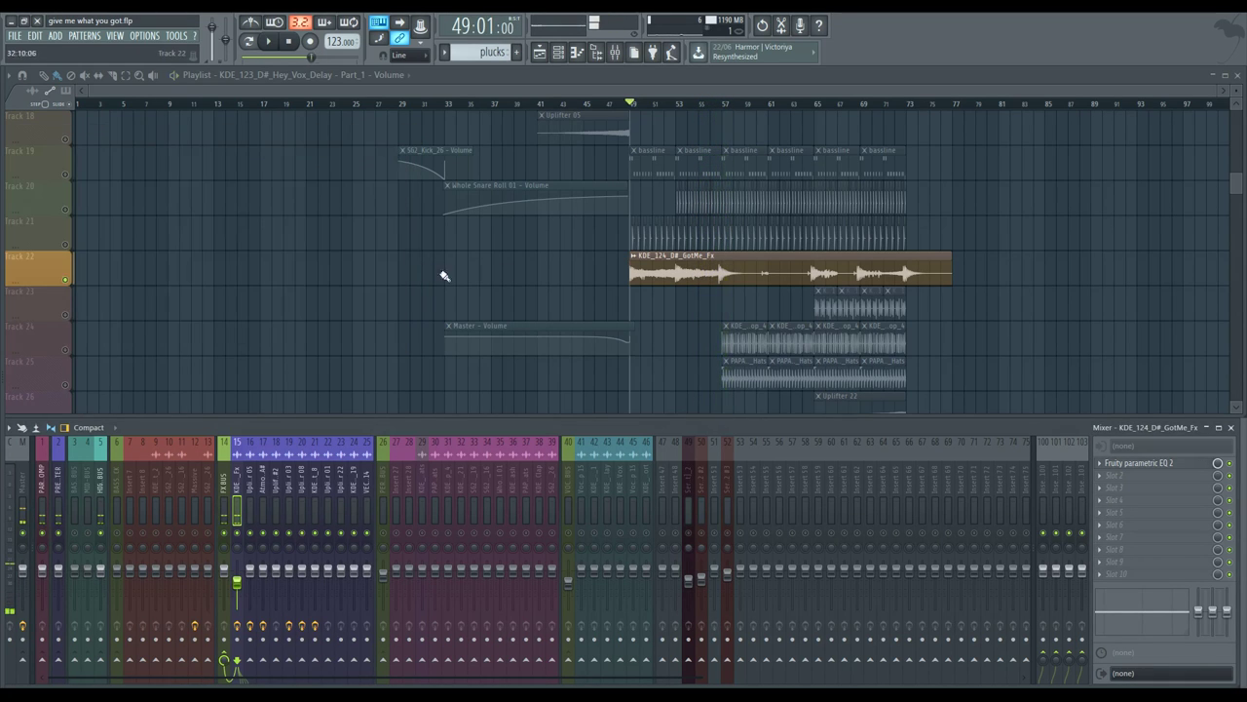
- Unsolo playlist track 22 and the FX BUS mixer group, and switch the mixer to the Extra large layout
right_click(67, 279)
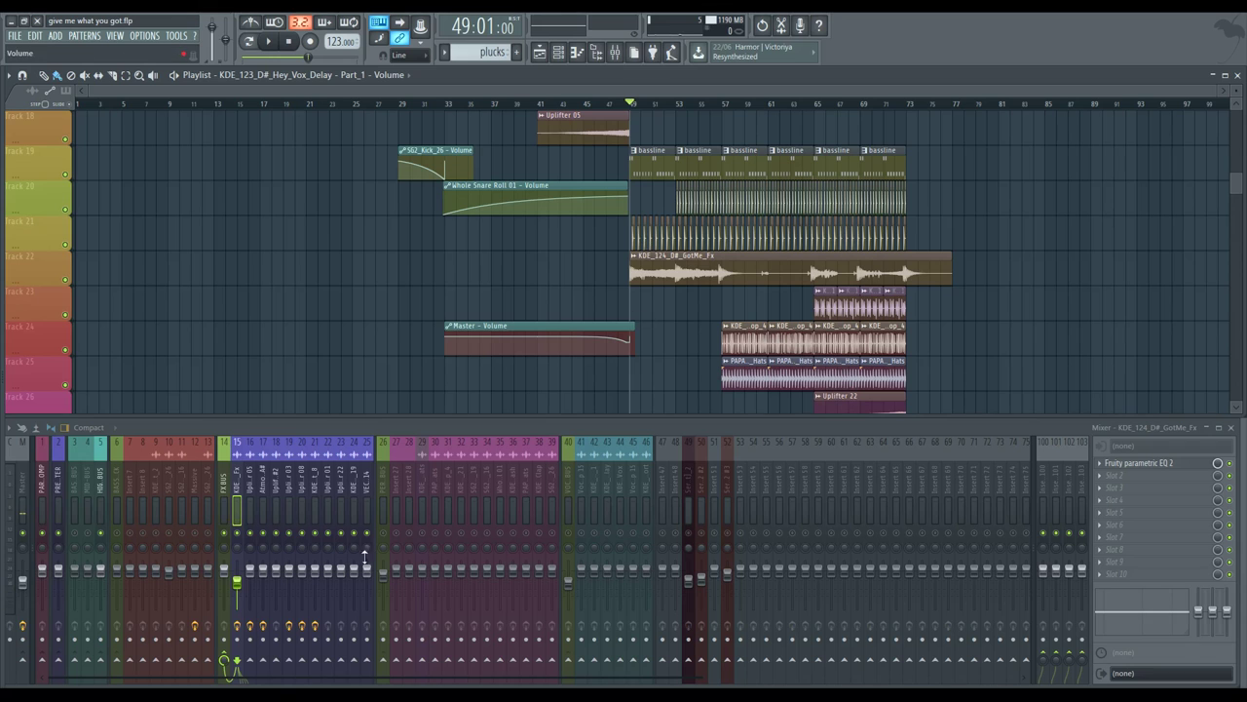
right_click(233, 533)
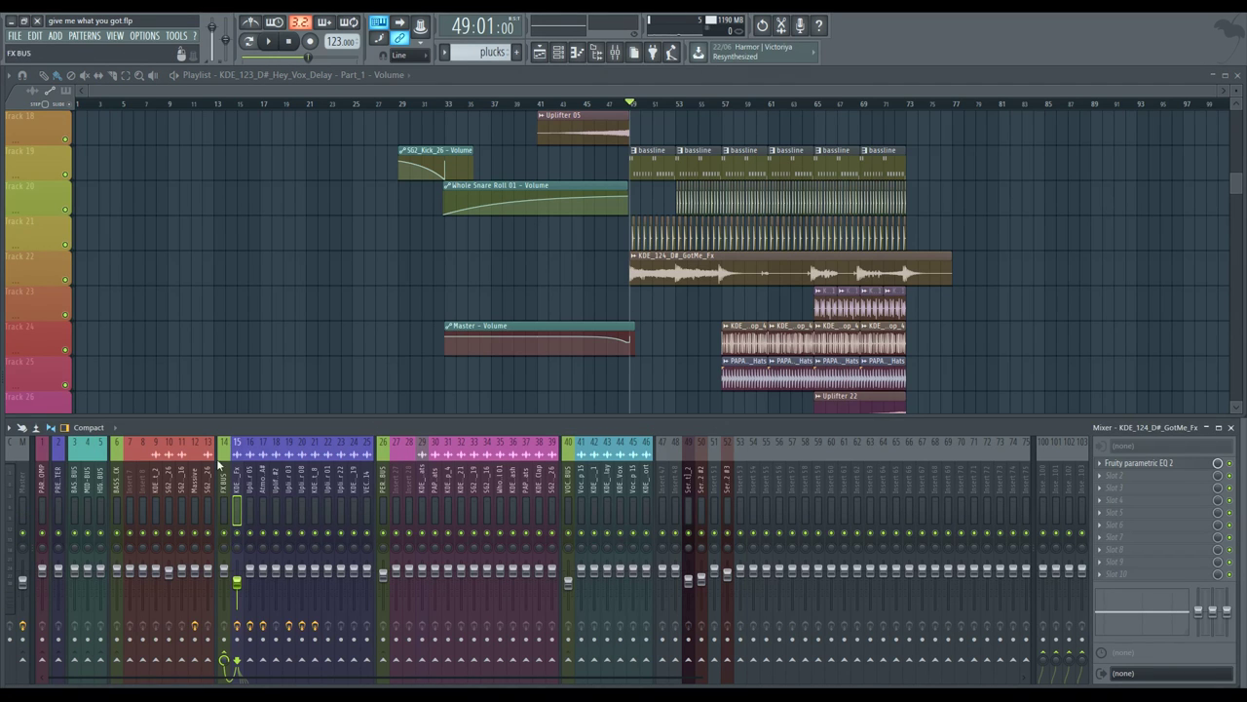
click(101, 511)
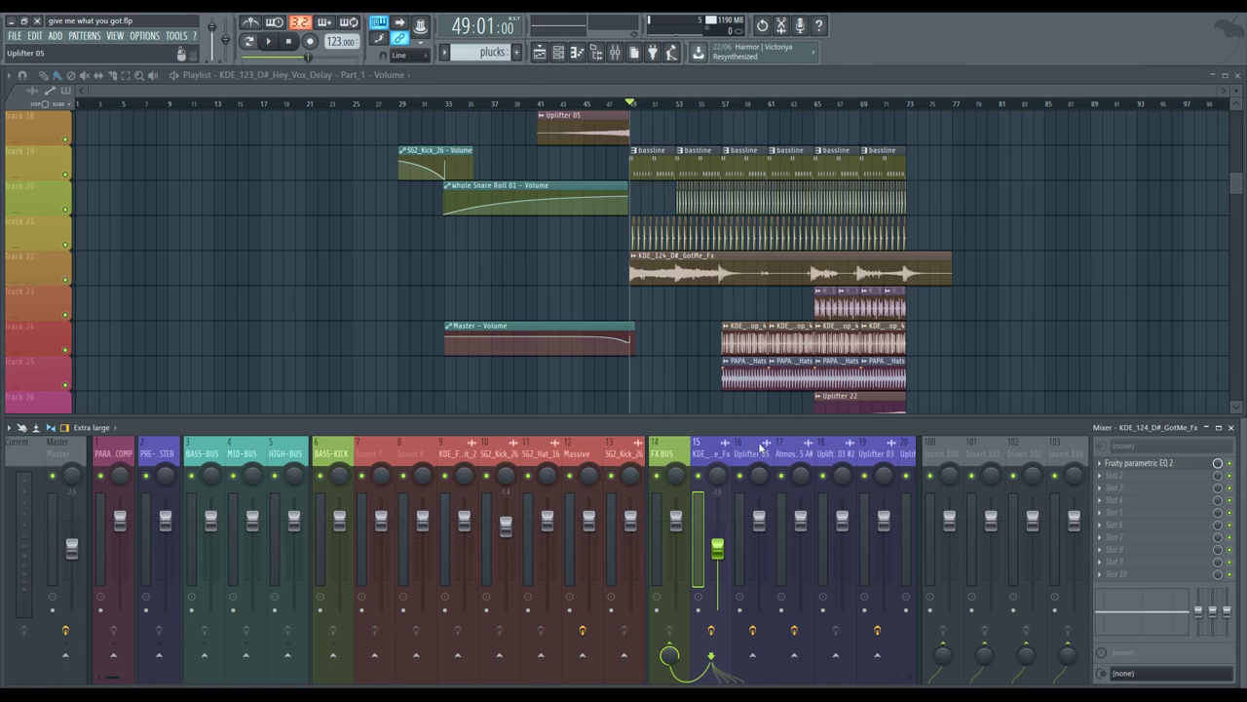
- Enlarge the mixer to show the effect slots under each channel and select the Uplifter 03 #2 channel
drag(783, 419, 800, 385)
click(819, 430)
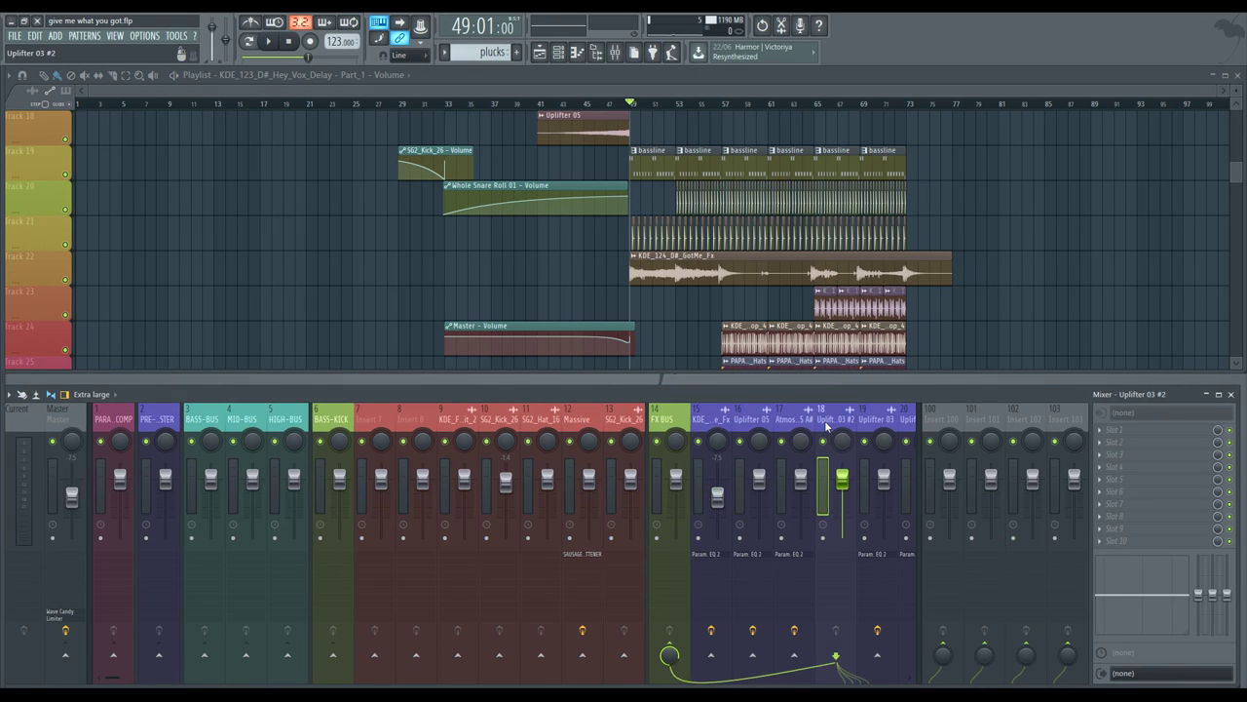
scroll(824, 421, down, 5)
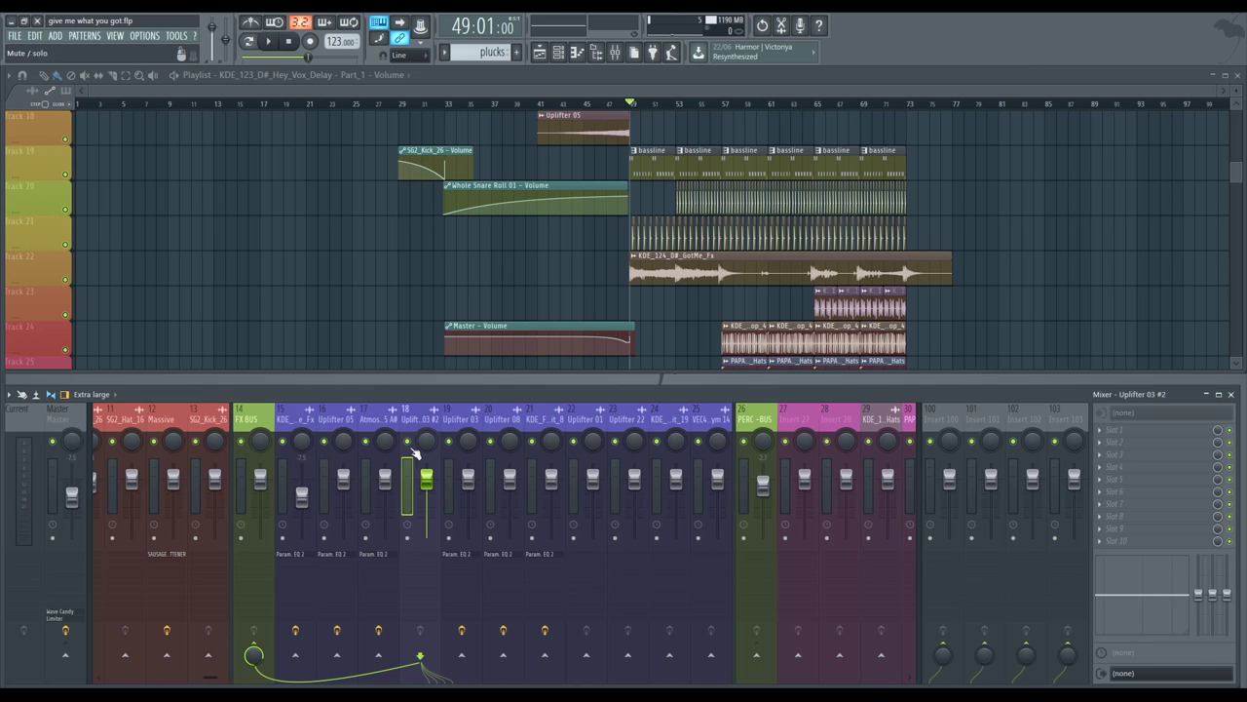
- Play from bar 49 and look through playlist tracks 14 to 33 for the effect clips not yet equalized
key(space)
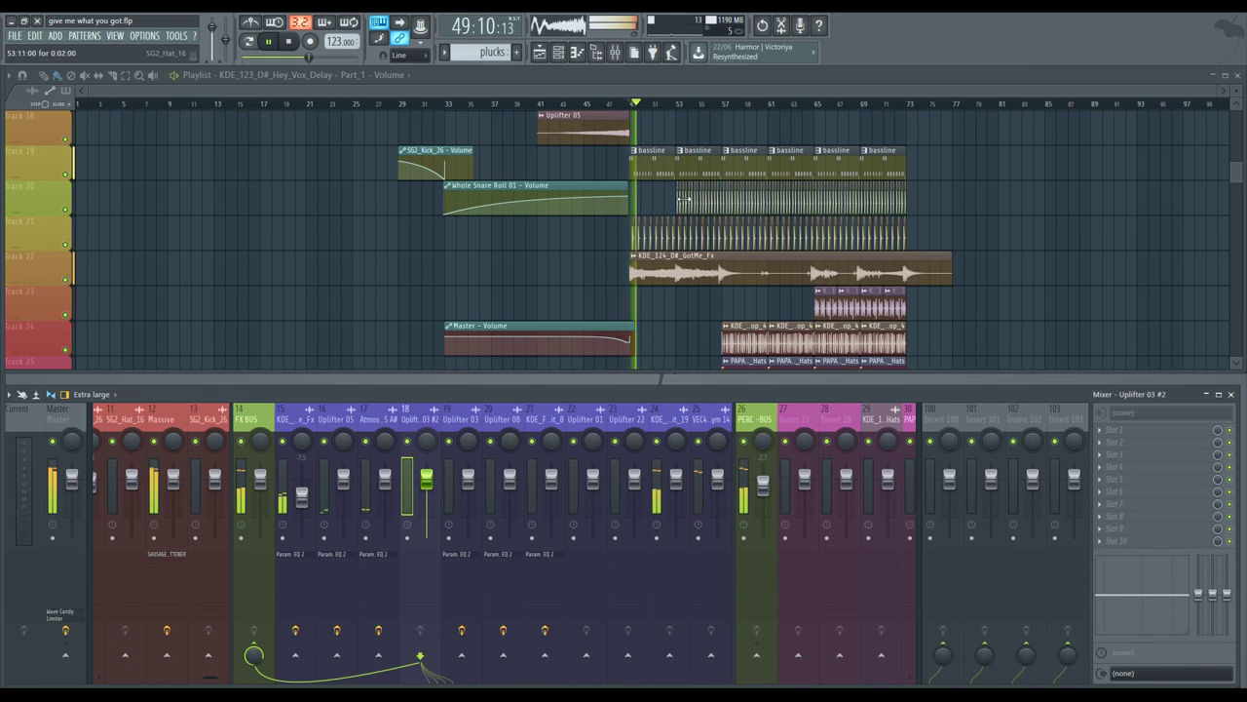
scroll(766, 278, up, 3)
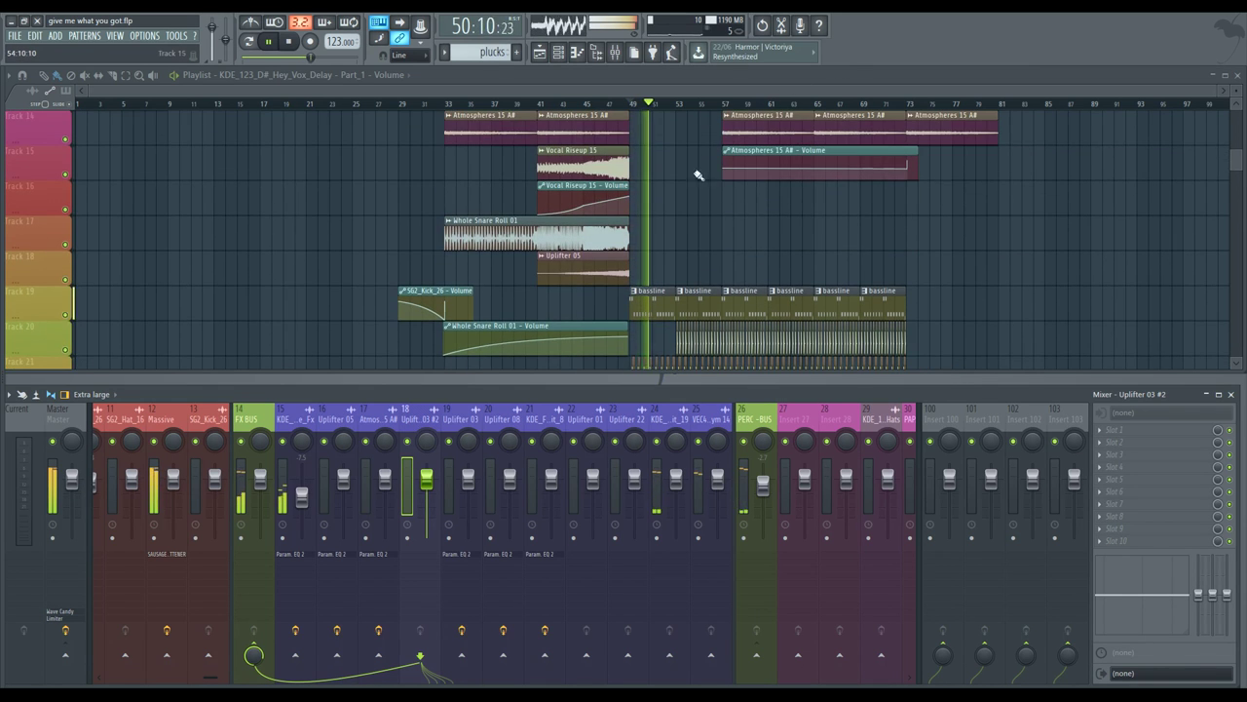
scroll(698, 204, down, 5)
scroll(698, 214, down, 1)
scroll(706, 273, down, 5)
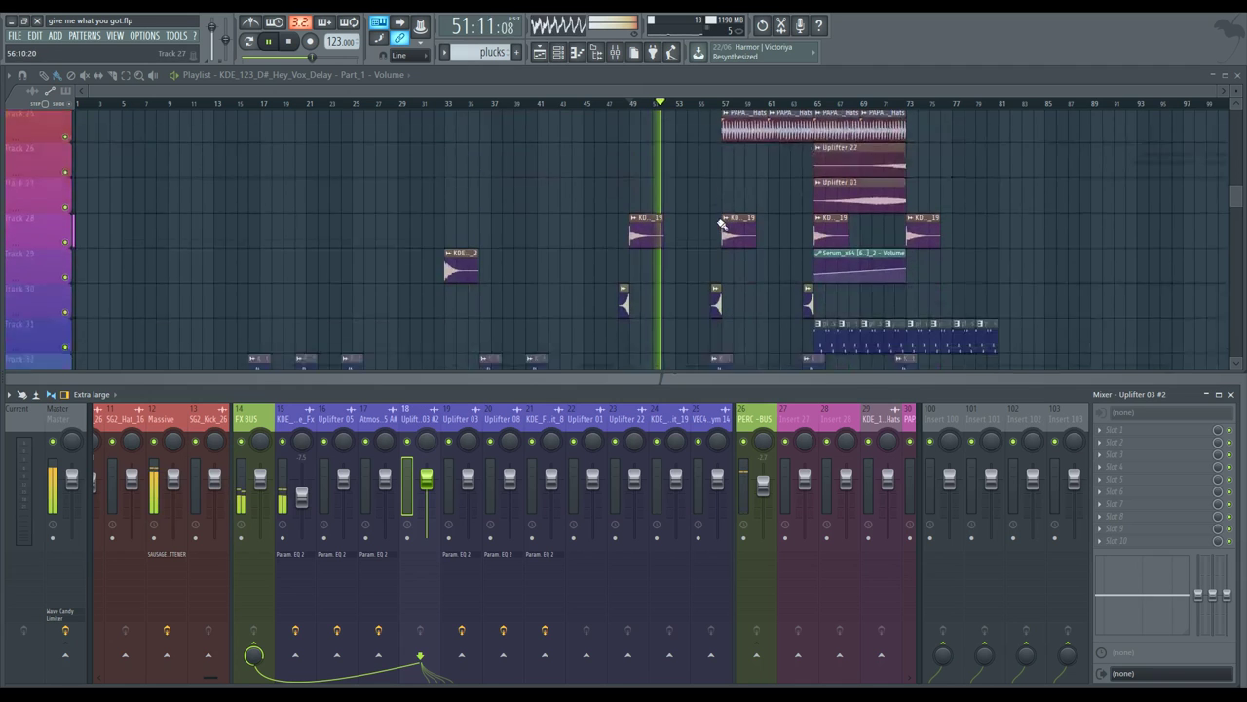
scroll(696, 259, down, 4)
scroll(593, 259, up, 4)
key(space)
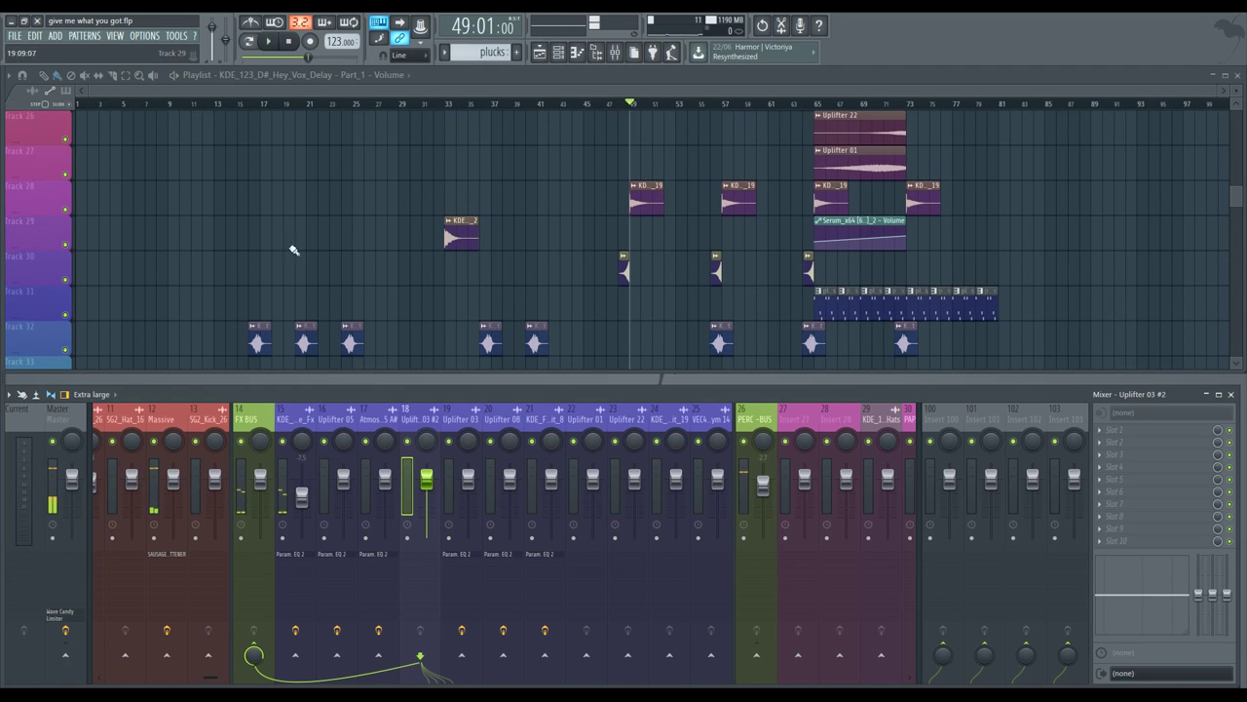
- Listen to playlist track 29 in solo from bar 33 and track 32 in solo from bar 25
right_click(66, 243)
click(448, 106)
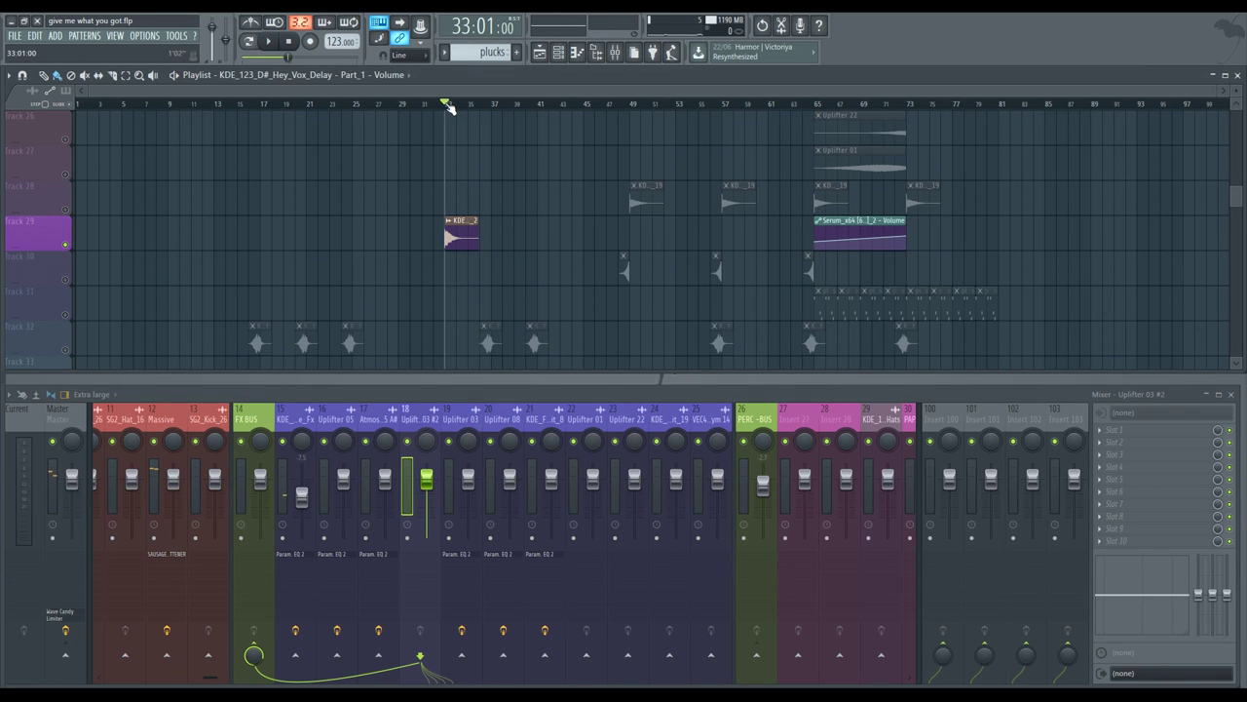
key(space)
key(space)
key(space)
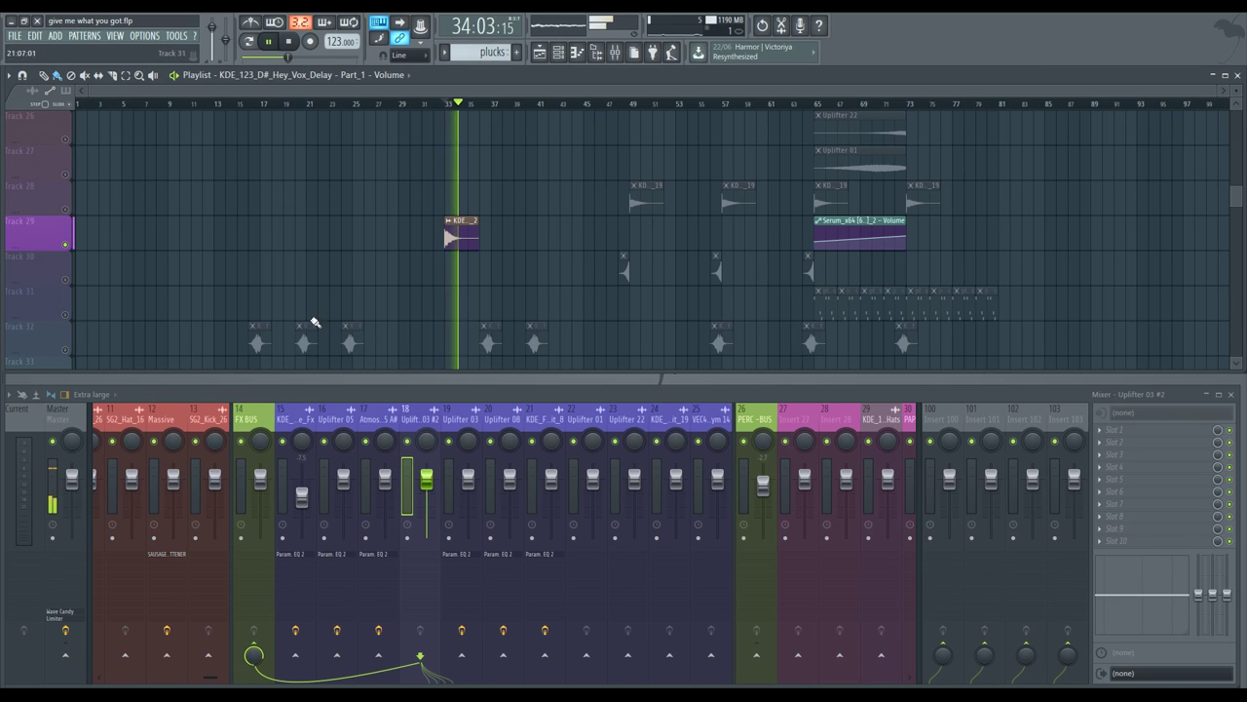
key(space)
scroll(520, 270, down, 2)
click(354, 104)
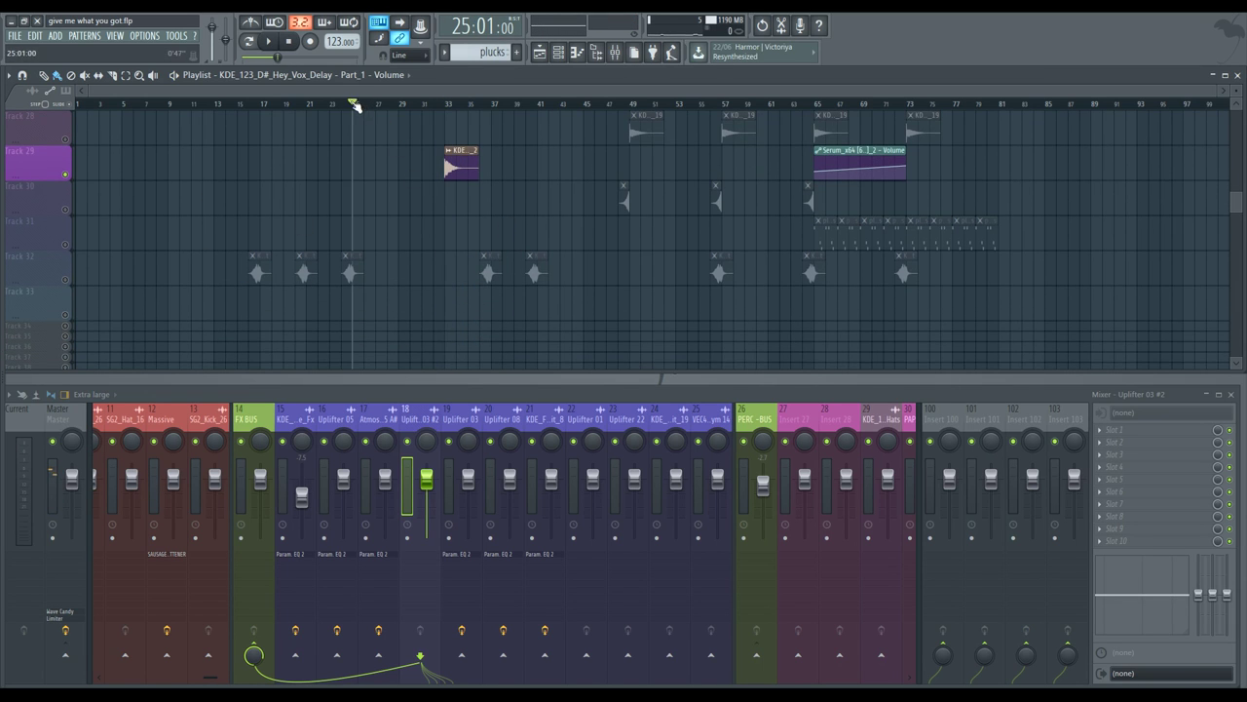
right_click(67, 281)
key(space)
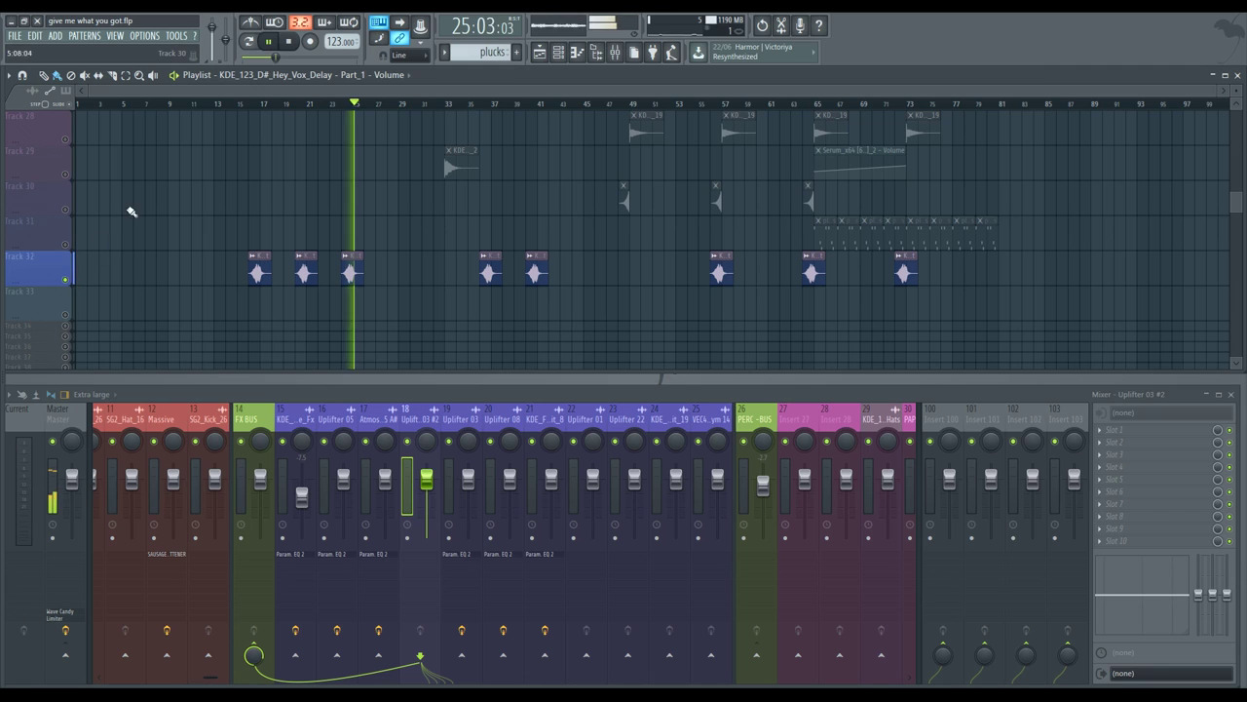
key(space)
- Play track 28 in solo from bar 49 and load Fruity parametric EQ 2 on the KDE_Fx_Hit_19 mixer channel
scroll(557, 238, up, 4)
click(633, 105)
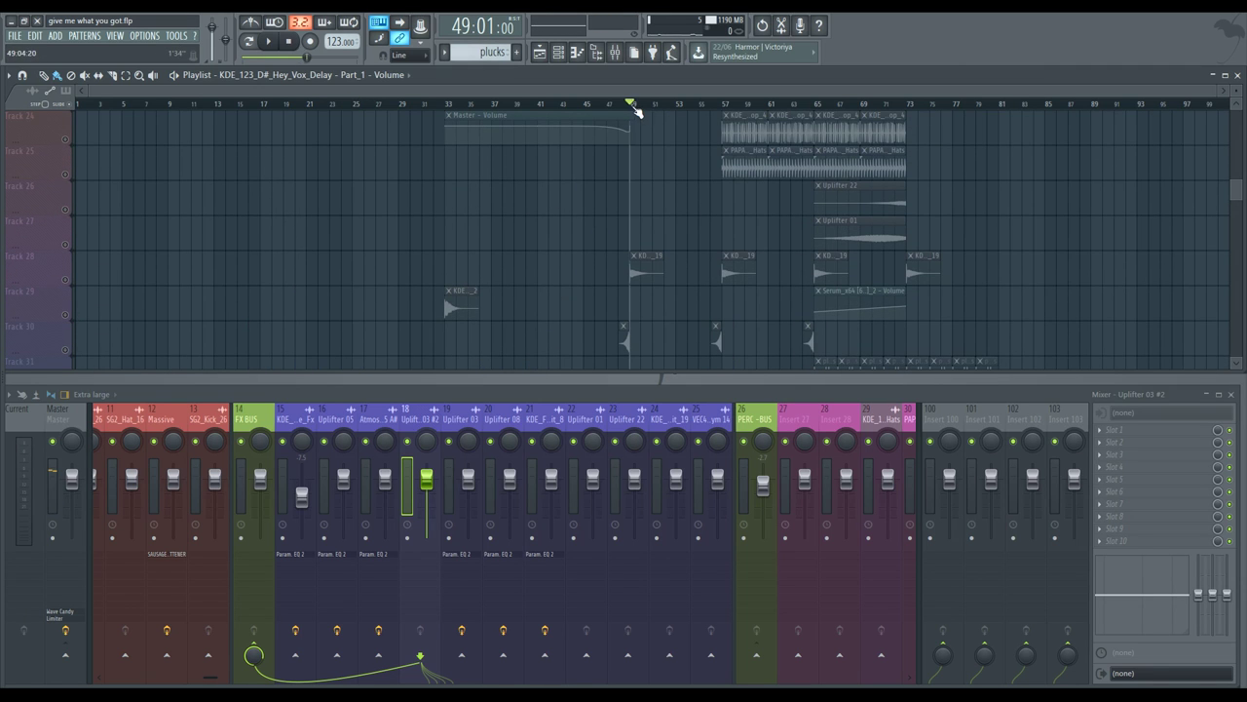
right_click(67, 281)
key(space)
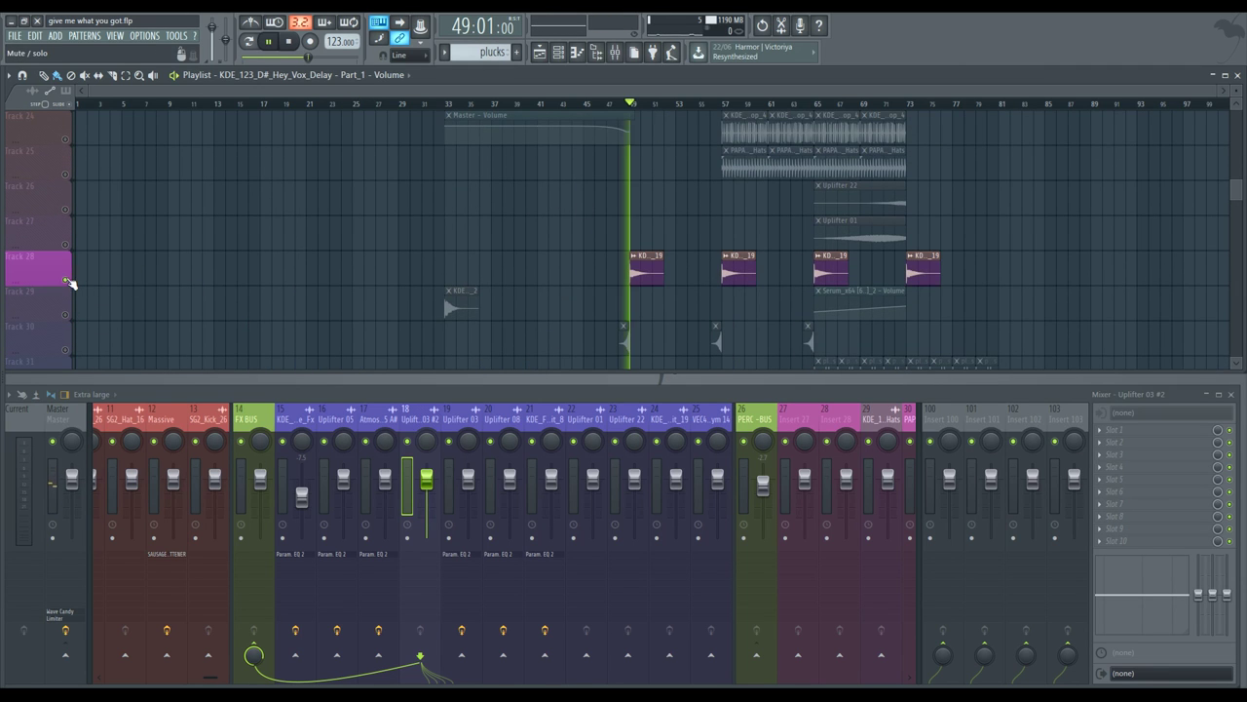
key(space)
click(657, 419)
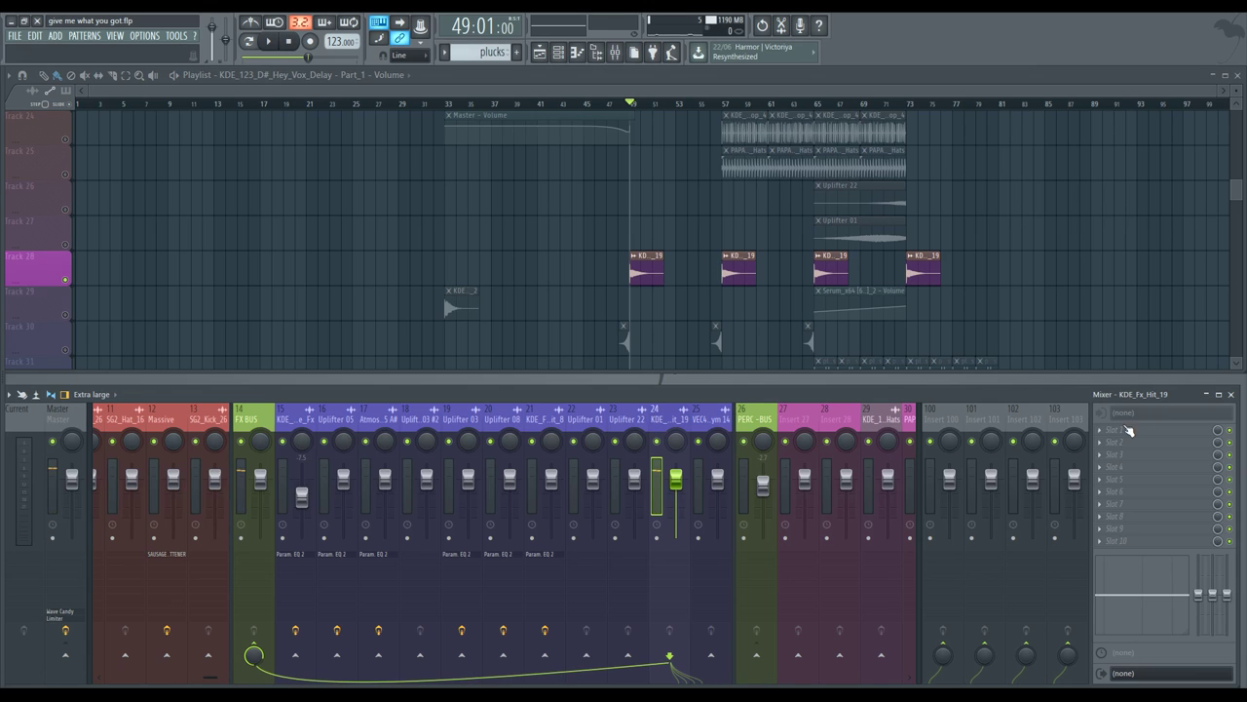
click(1098, 430)
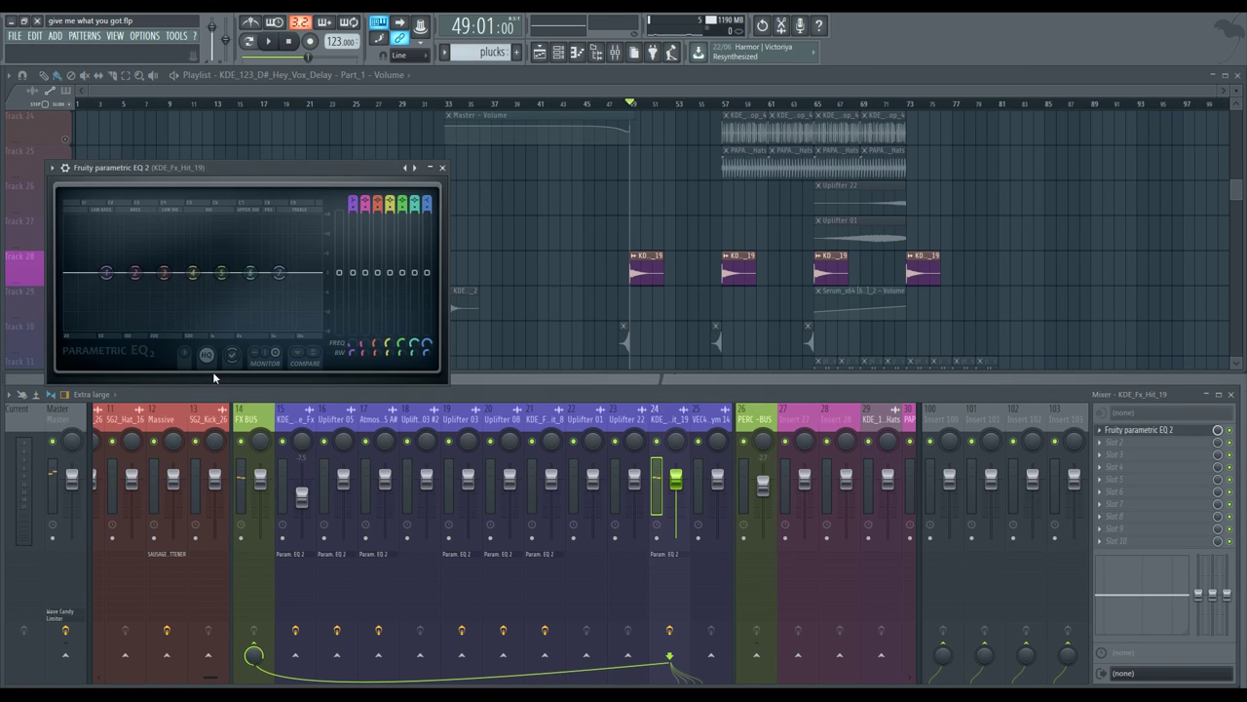
- Cut KDE_Fx_Hit_19's lows with band 1's low shelf at about 1570 Hz, dip bands 2 and 3, and close the equalizer
drag(108, 272, 241, 316)
key(space)
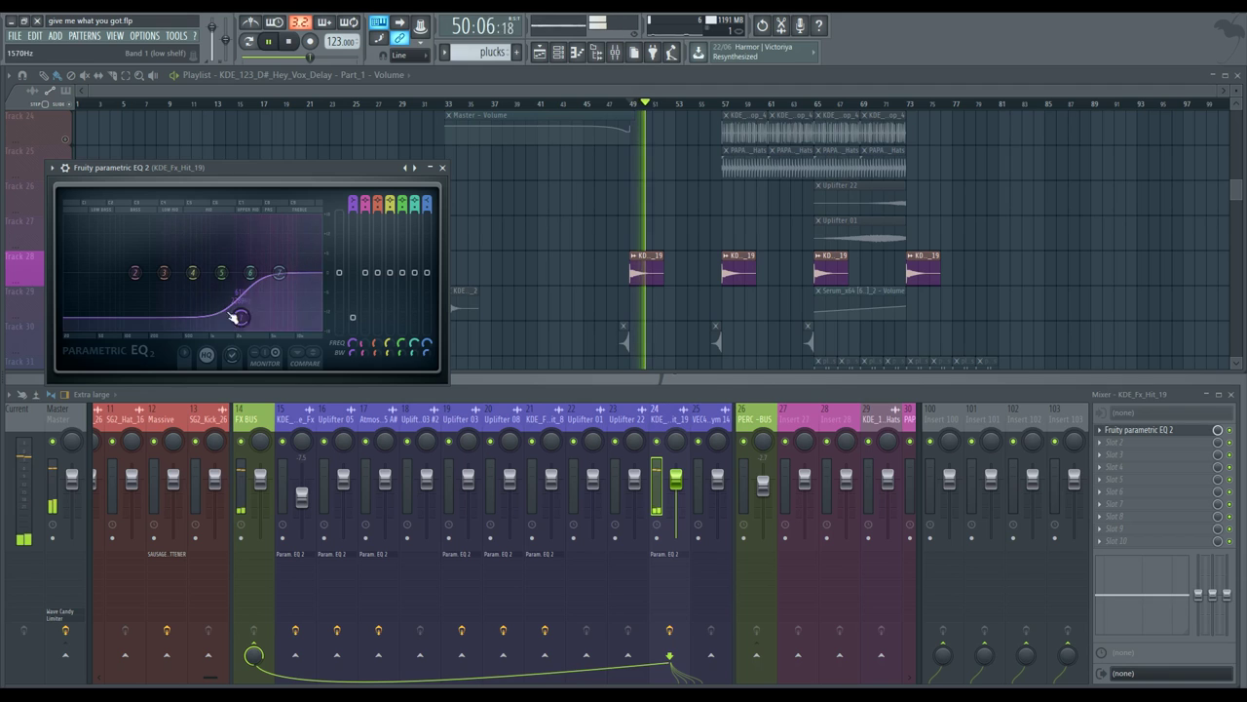
drag(135, 274, 152, 301)
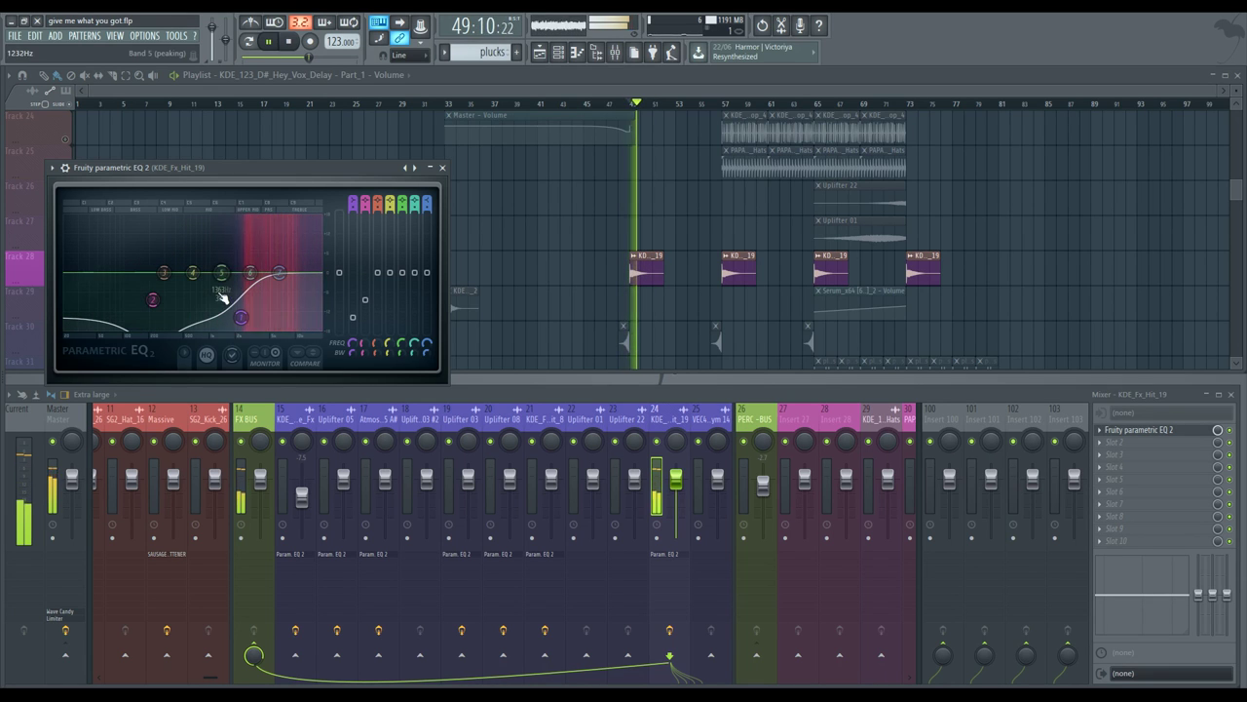
drag(160, 282, 213, 296)
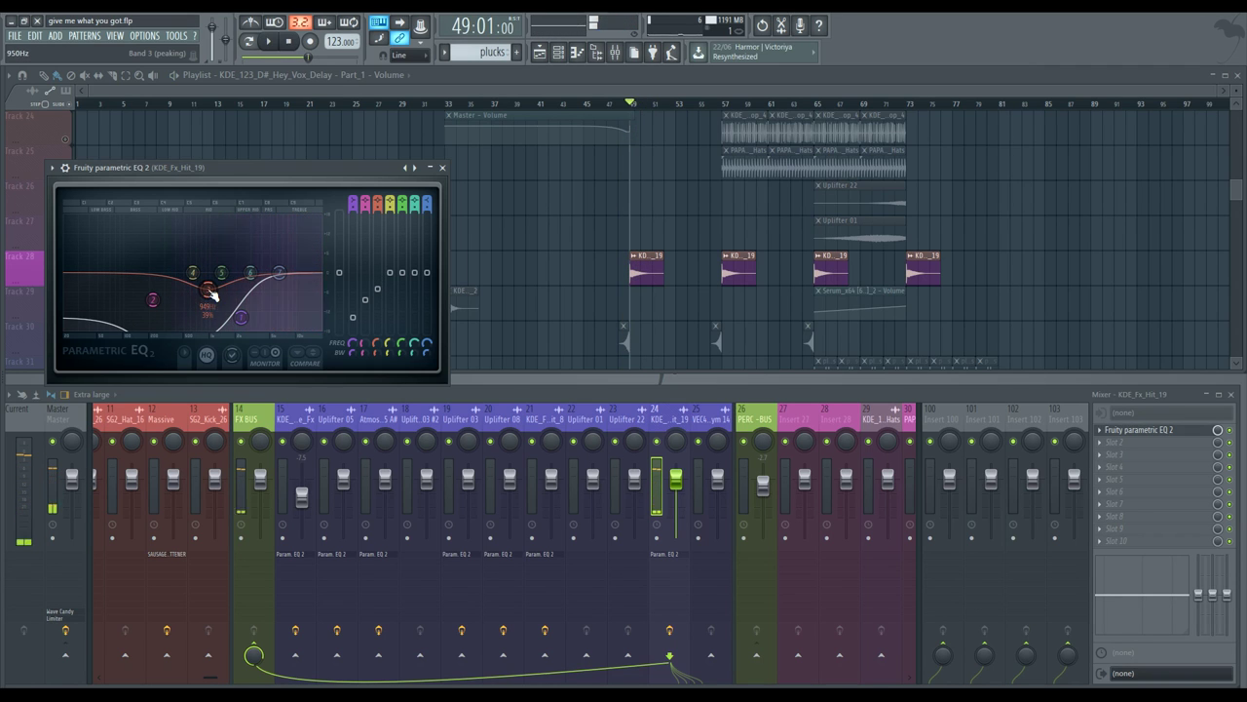
click(442, 169)
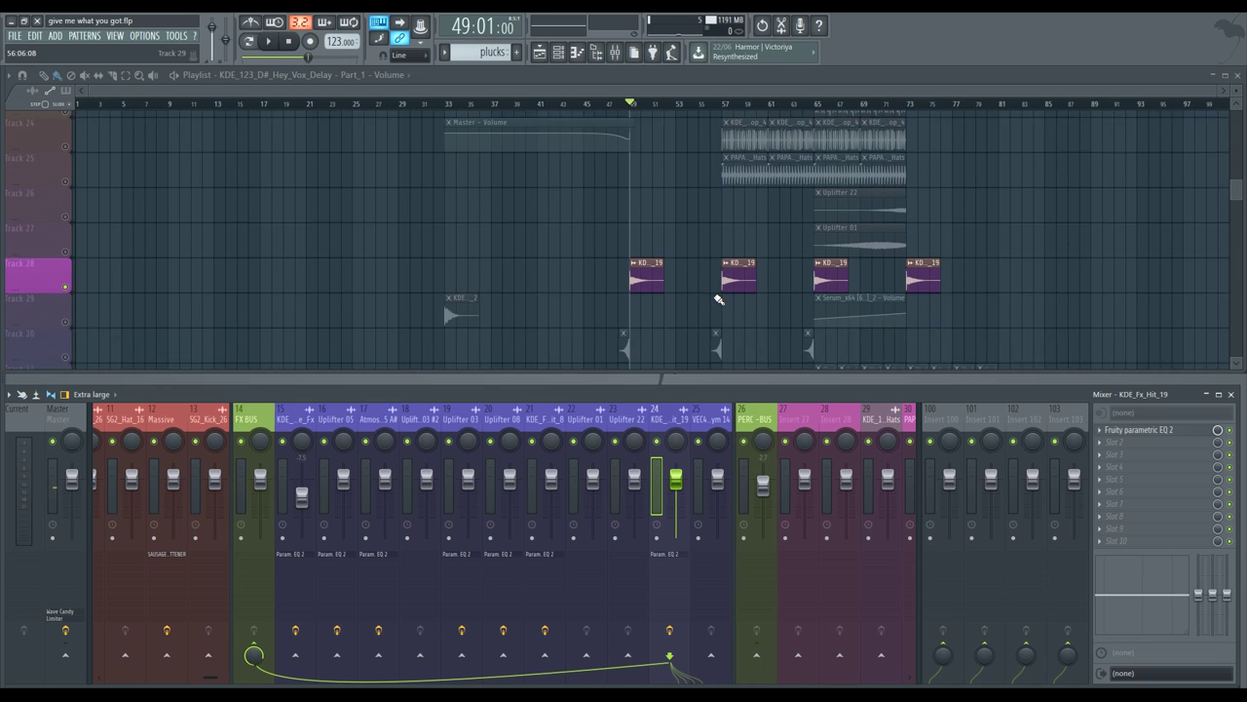
- Select the Uplifter 22 mixer channel, locate its clip in the playlist and play track 26 in solo from bar 72
click(628, 417)
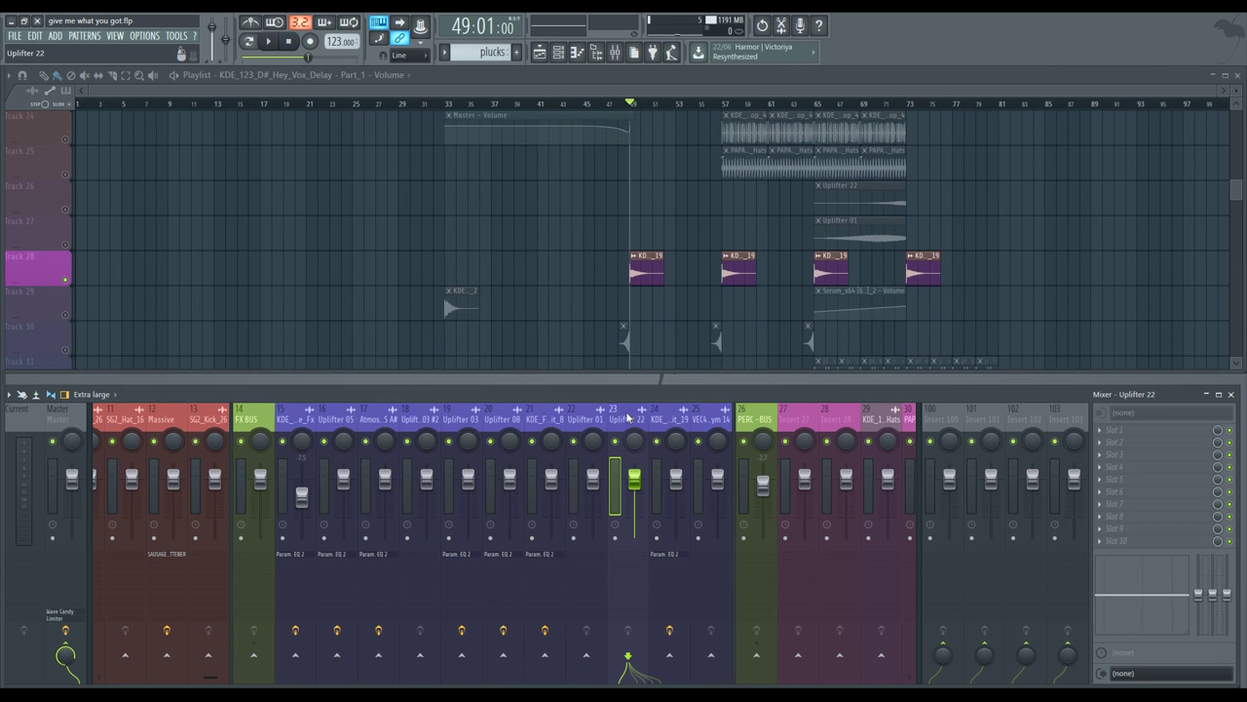
scroll(634, 234, up, 10)
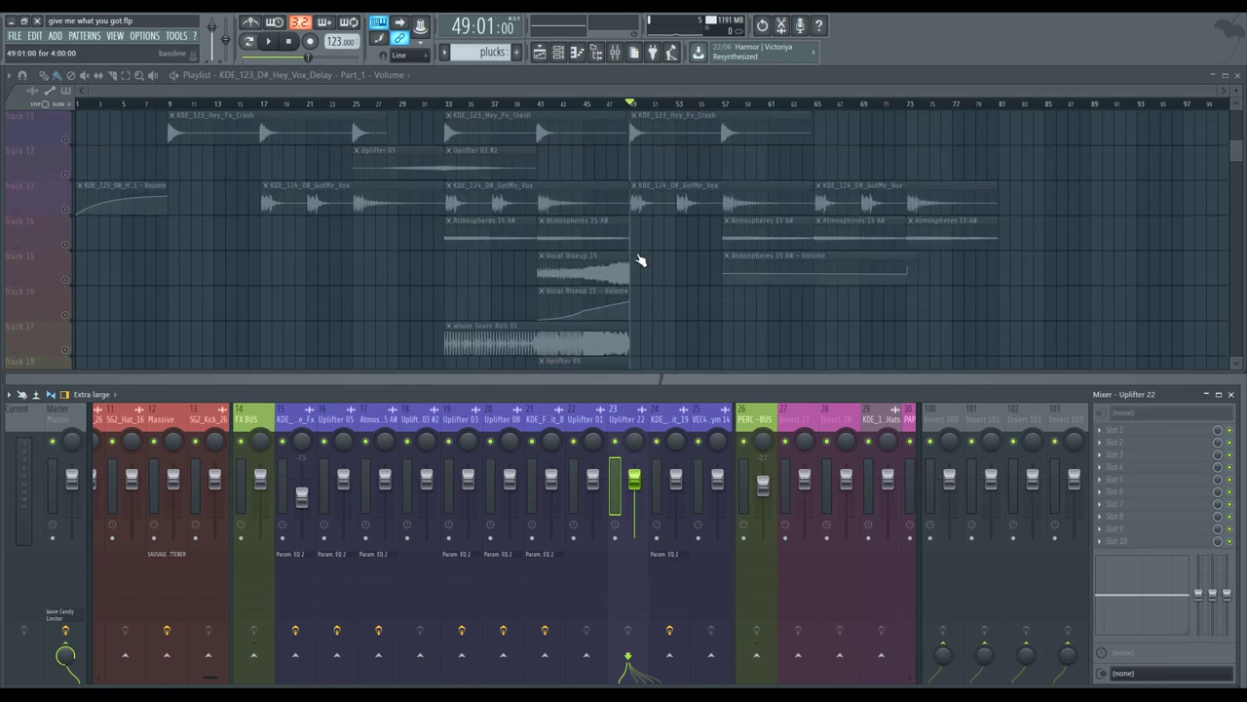
scroll(640, 260, down, 3)
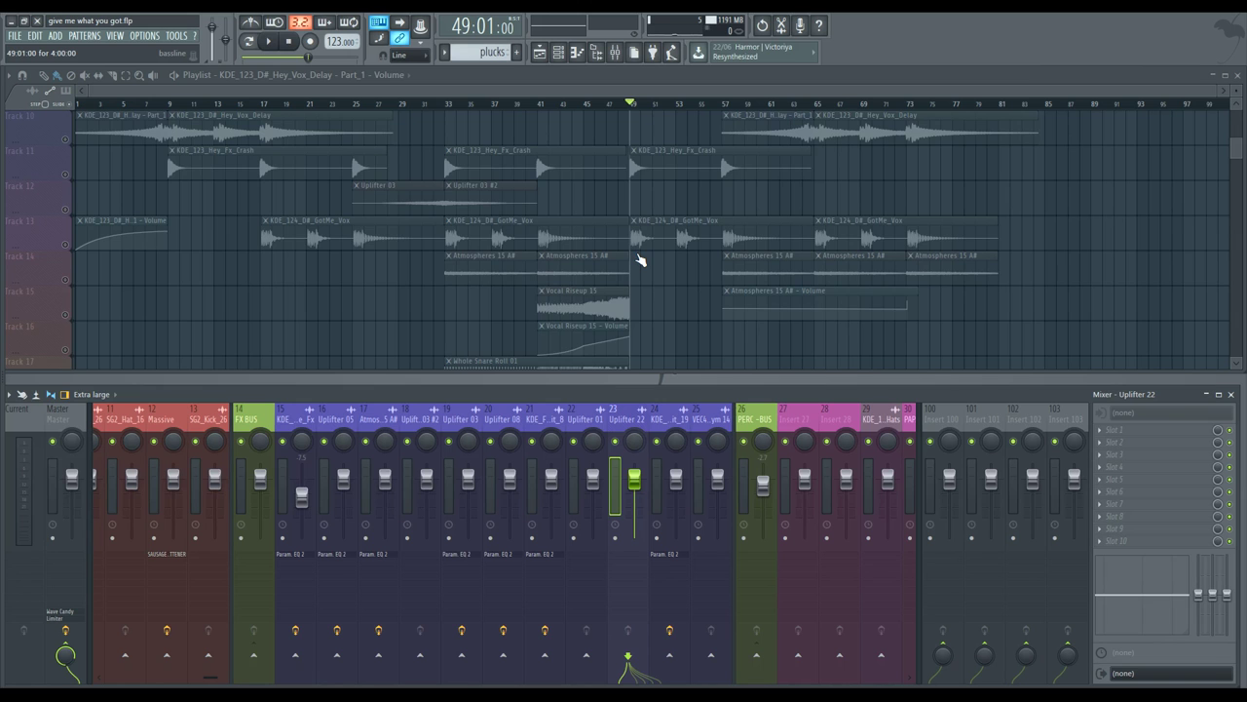
scroll(641, 260, up, 8)
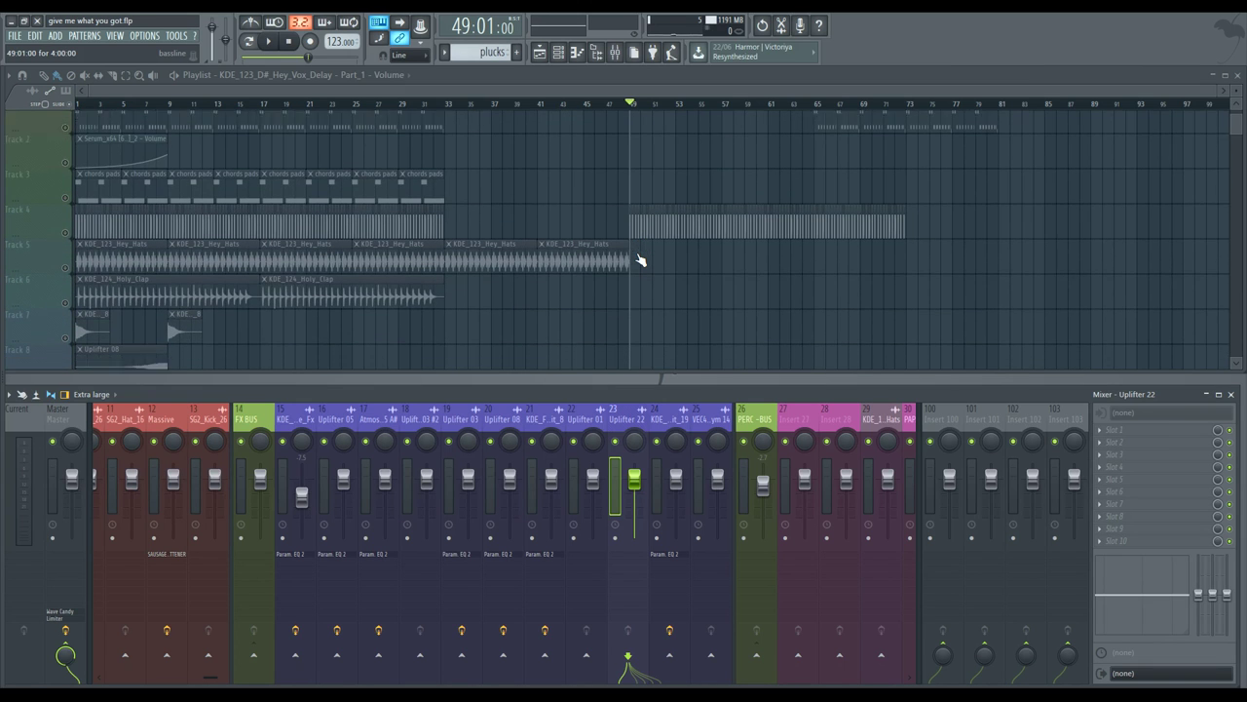
scroll(640, 261, down, 12)
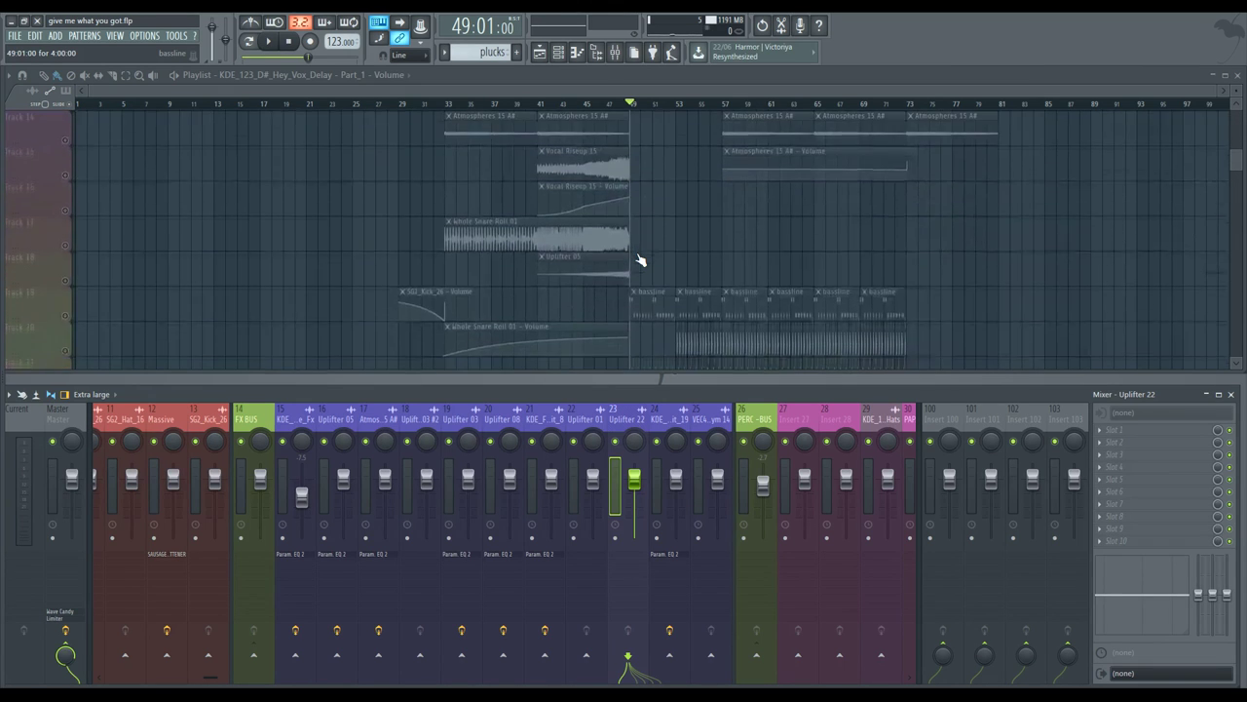
scroll(641, 260, down, 4)
scroll(769, 280, down, 5)
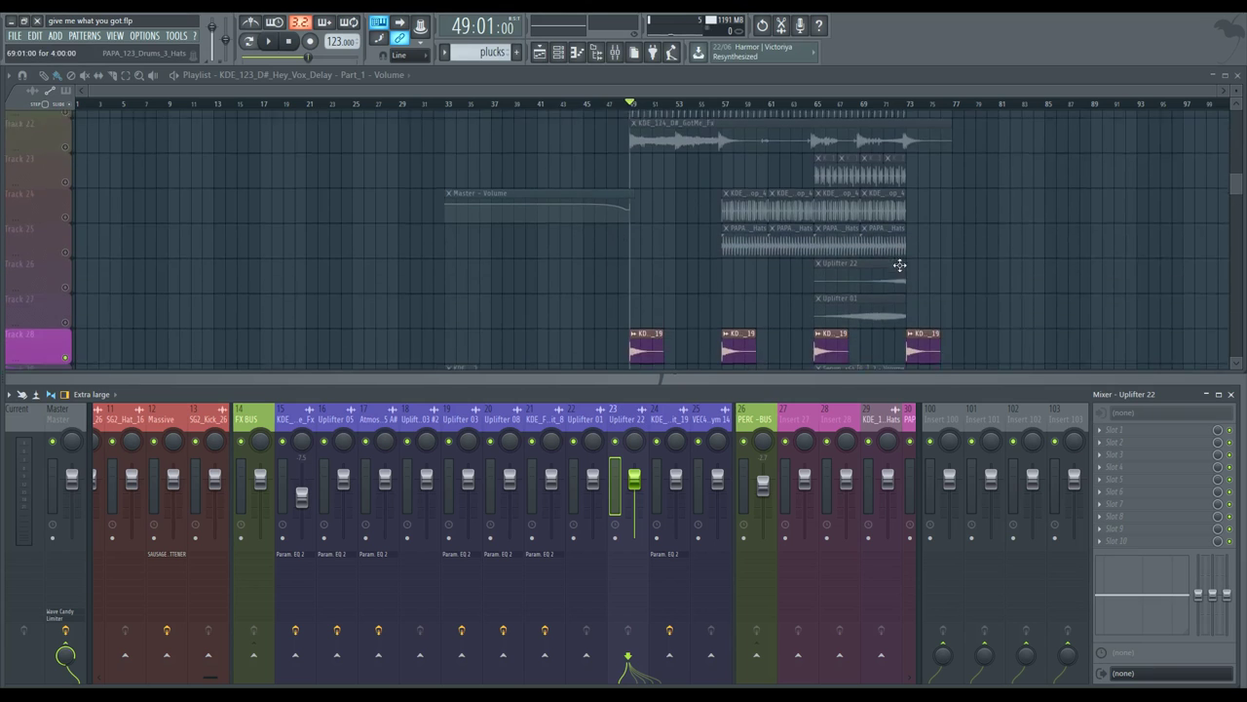
click(826, 103)
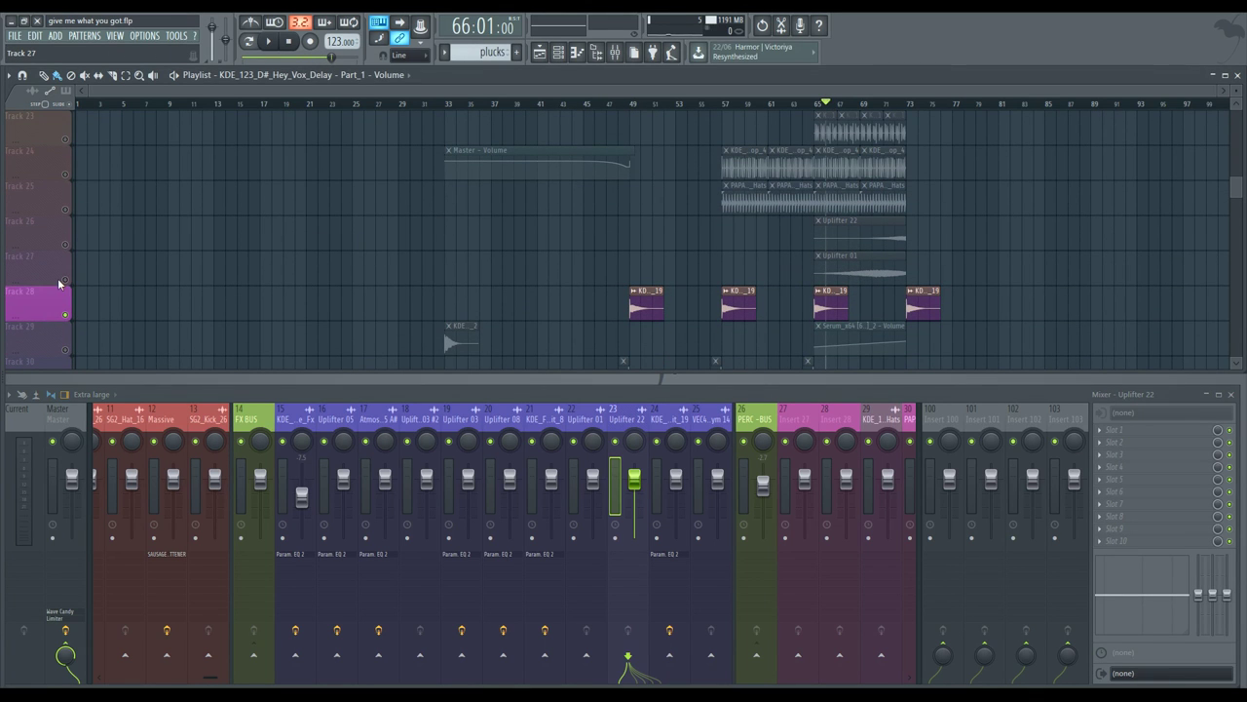
right_click(66, 244)
key(space)
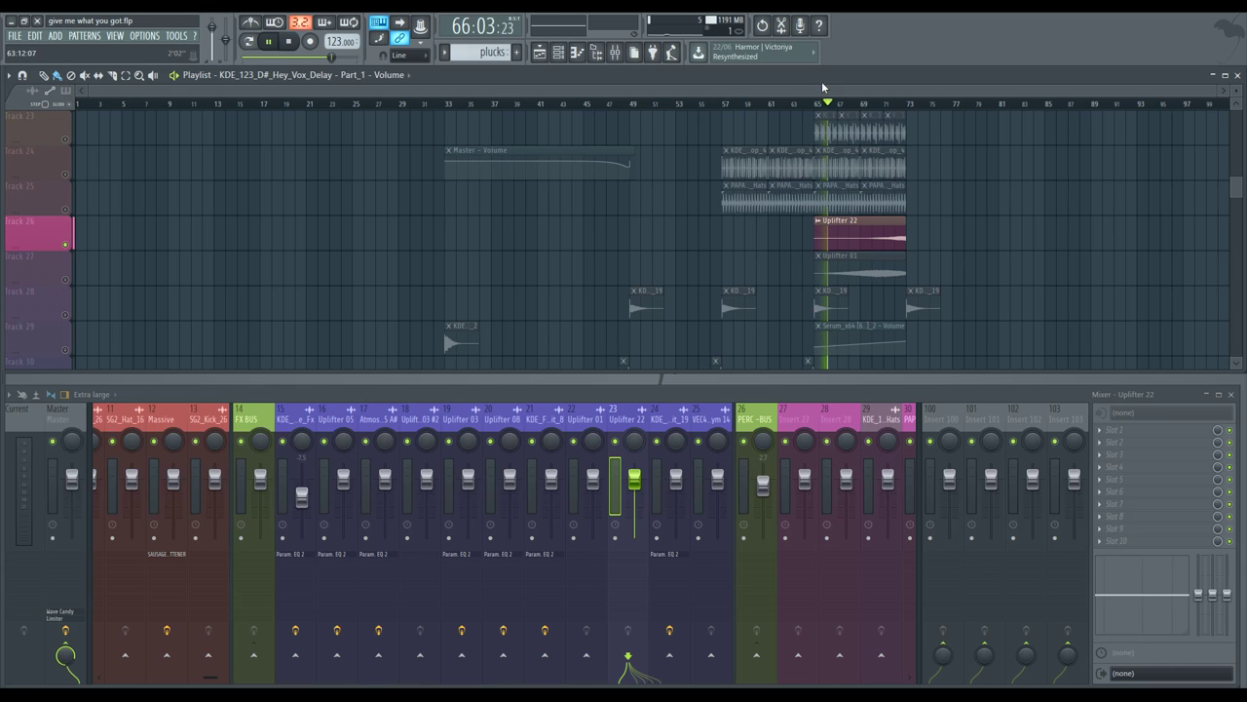
click(896, 104)
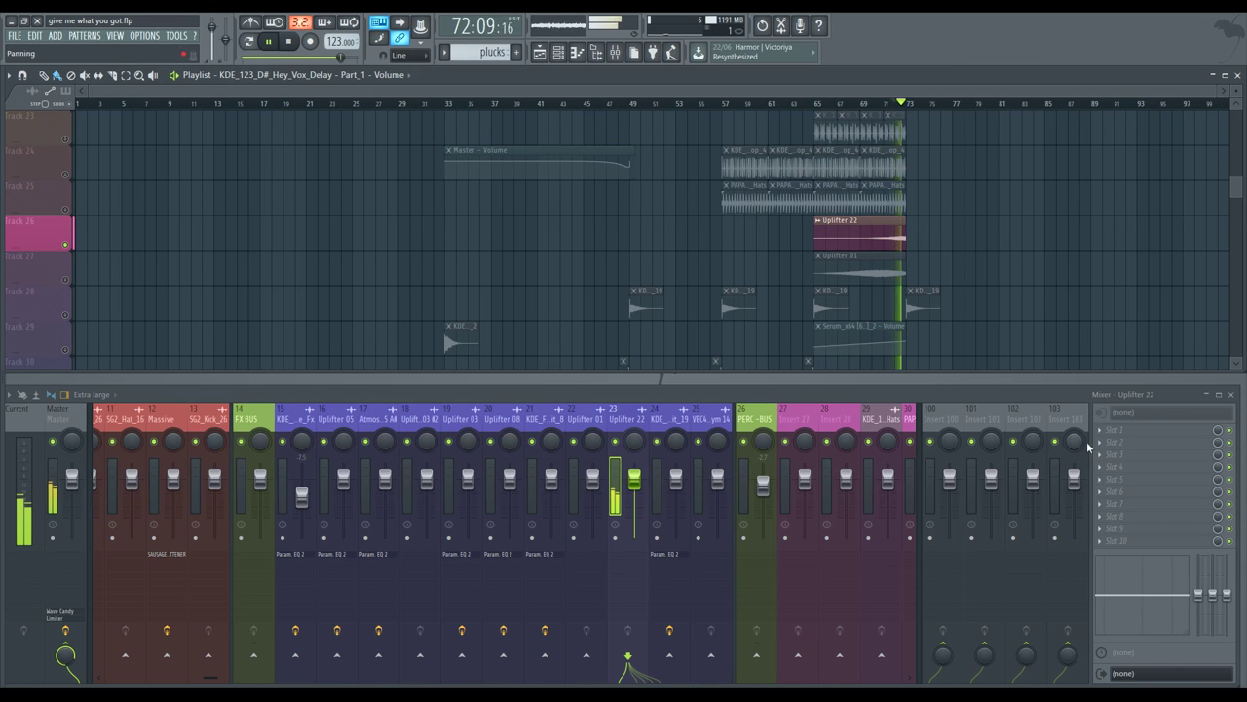
- Load Fruity parametric EQ 2 in the first effect slot of Uplifter 22 and check its spectrum during playback
click(1101, 431)
click(1105, 427)
key(space)
key(space)
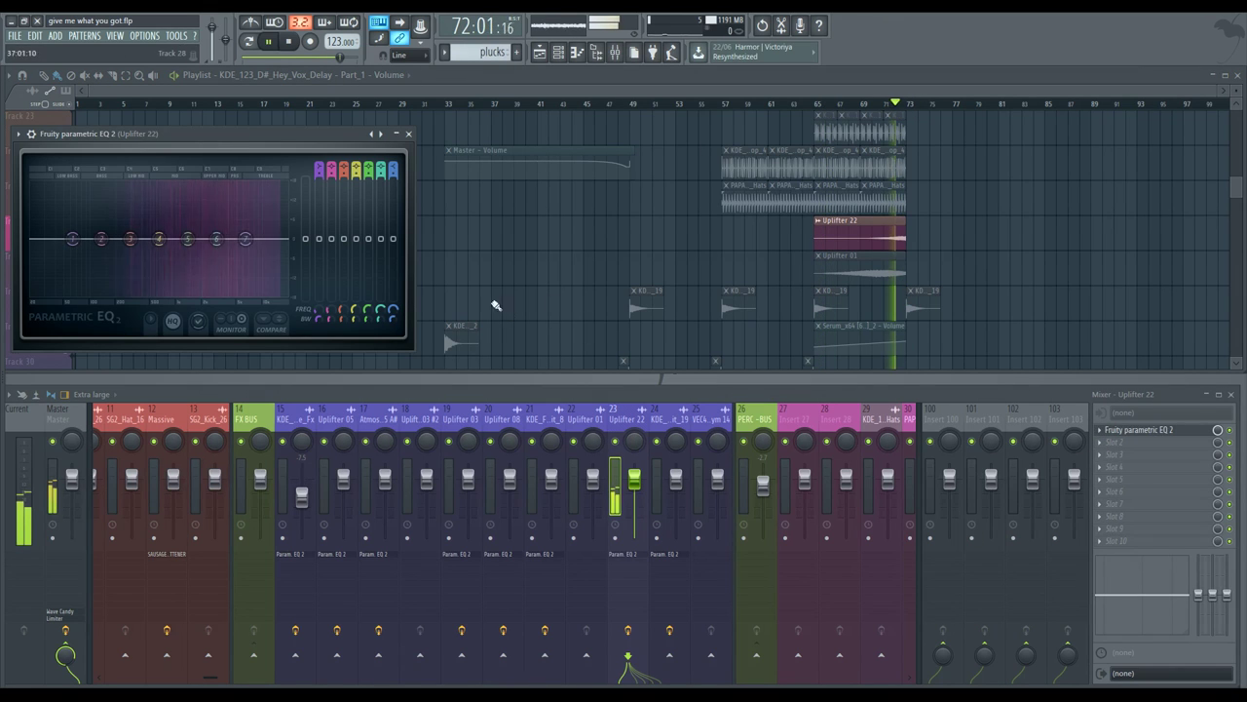
key(space)
- Cut Uplifter 22's lows with band 1's low shelf, lower the highs with band 7, and close the equalizer
drag(72, 239, 204, 288)
key(space)
drag(245, 239, 275, 257)
key(space)
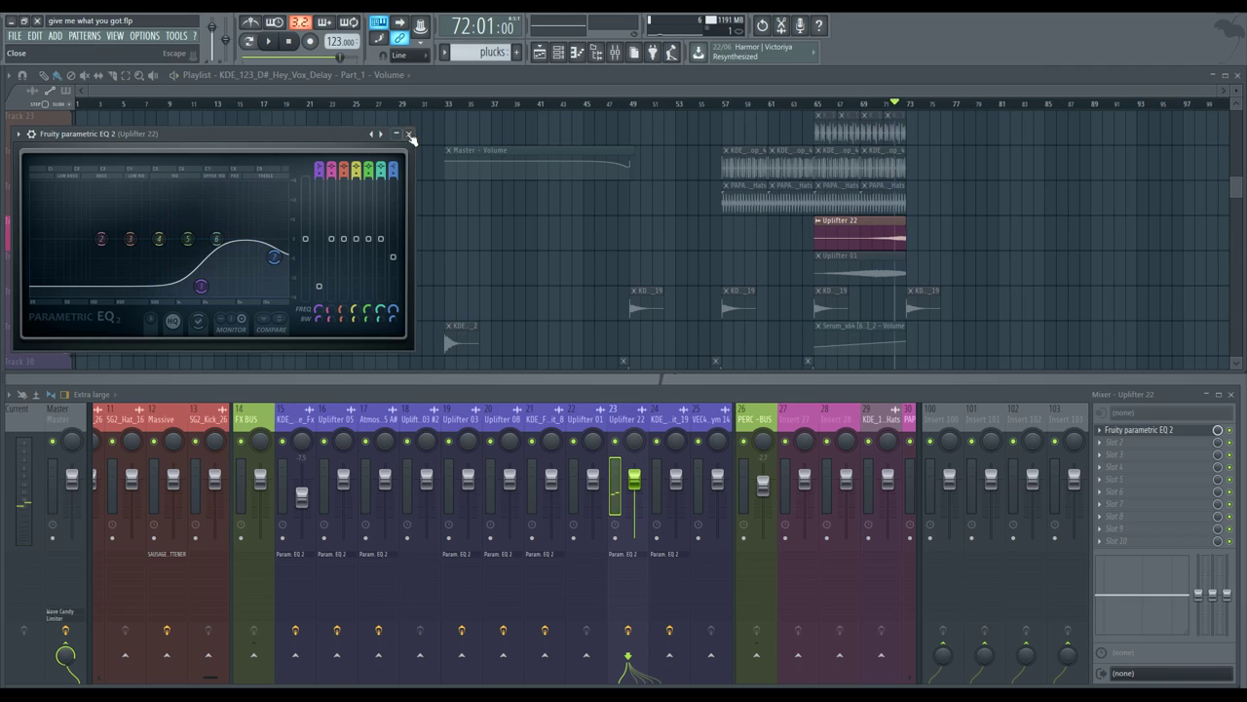
click(411, 135)
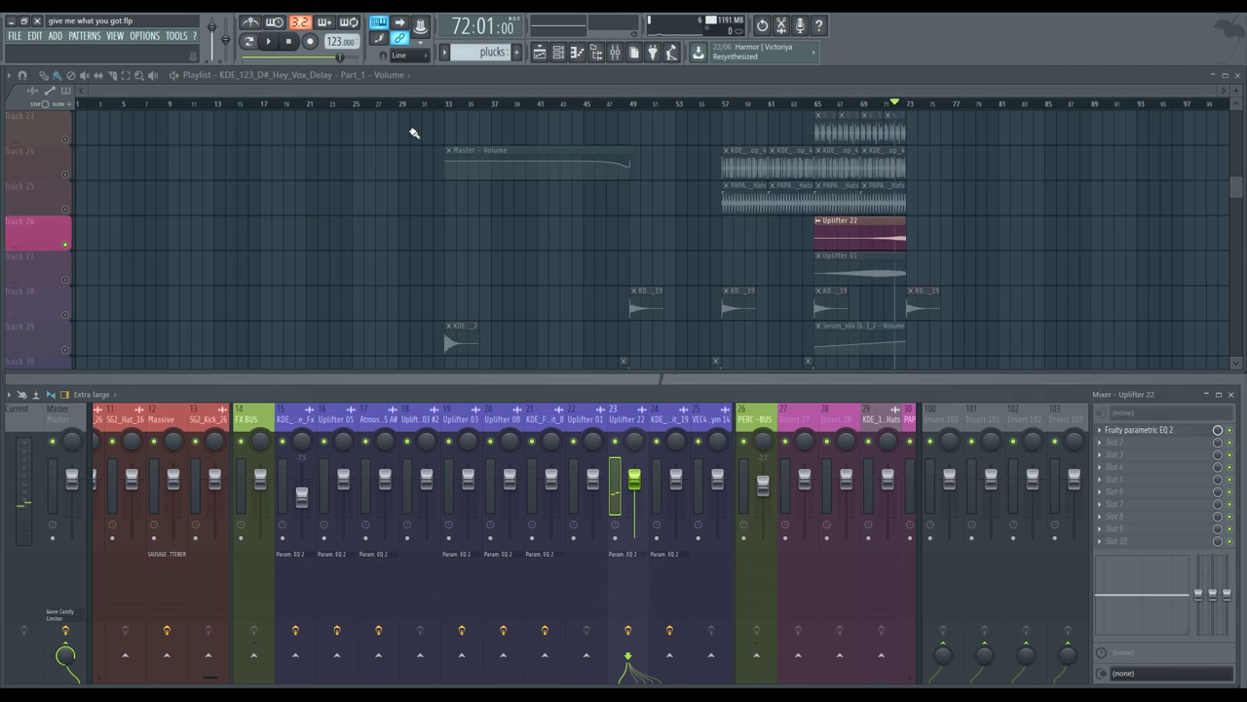
- Unsolo playlist track 26 and return the playback position to bar 1
right_click(70, 245)
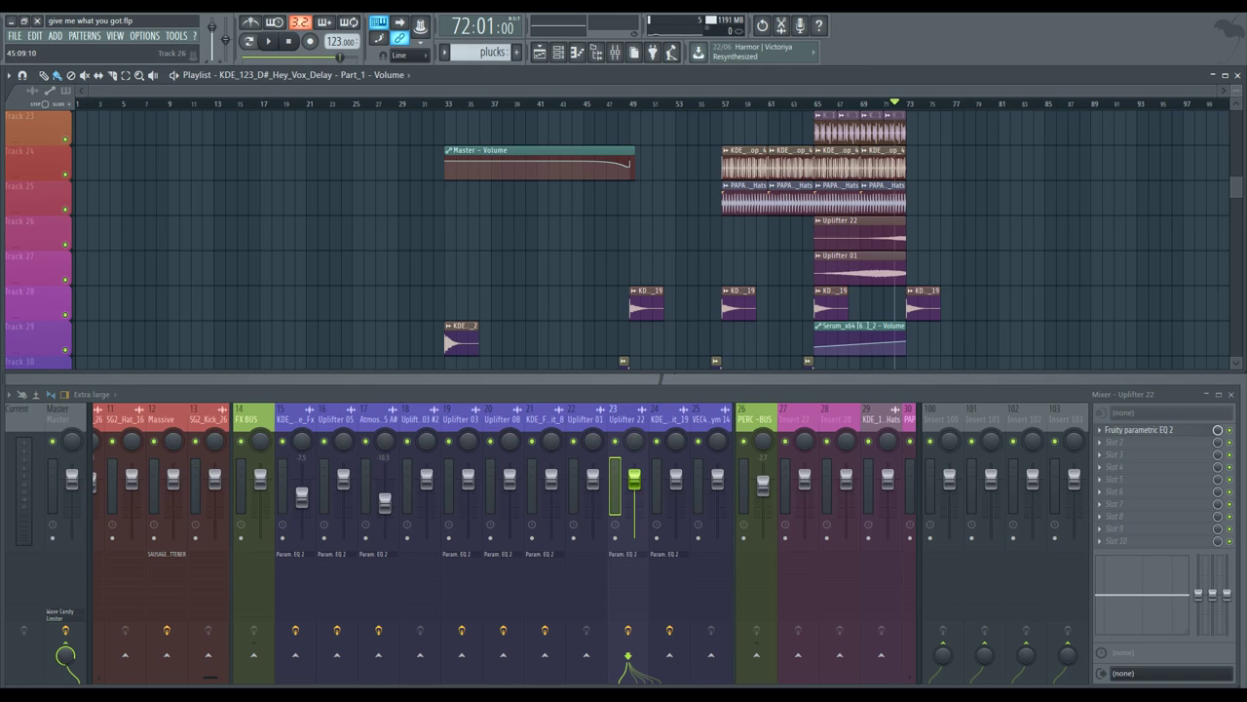
scroll(585, 228, down, 8)
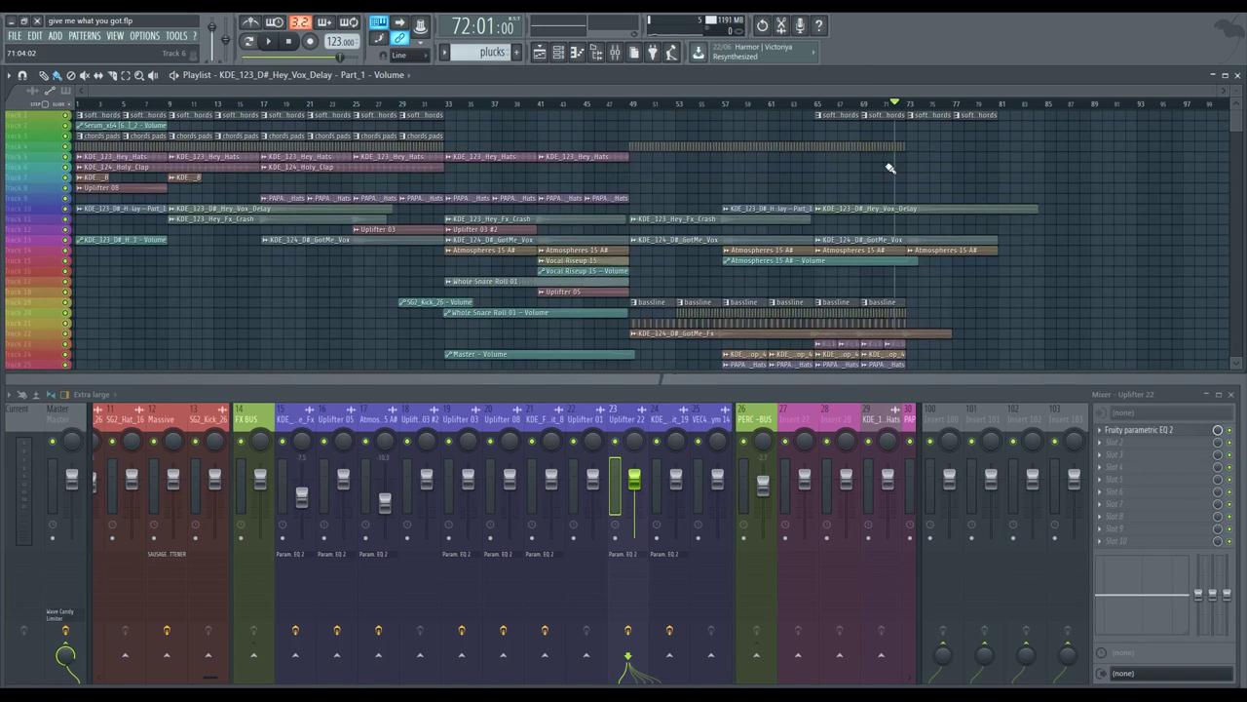
drag(888, 113, 66, 105)
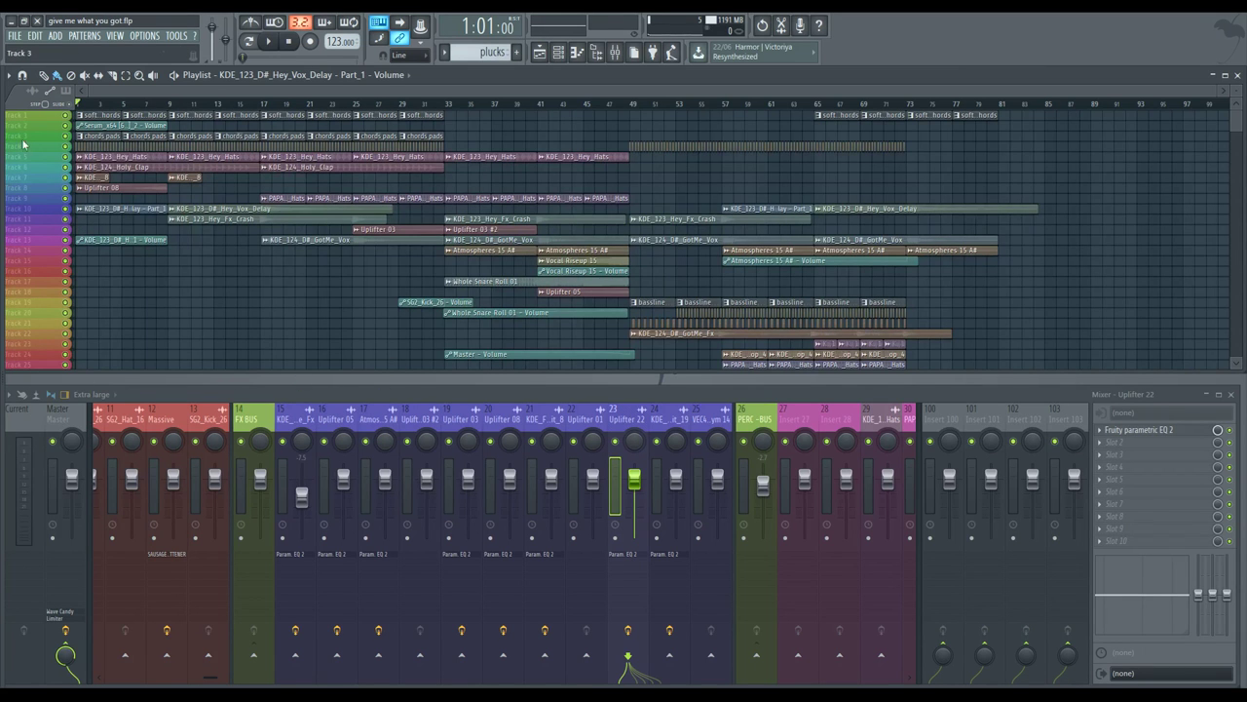
- Solo the kick clips on playlist track 4 and play them from the start of the song
scroll(94, 142, up, 4)
scroll(95, 142, up, 4)
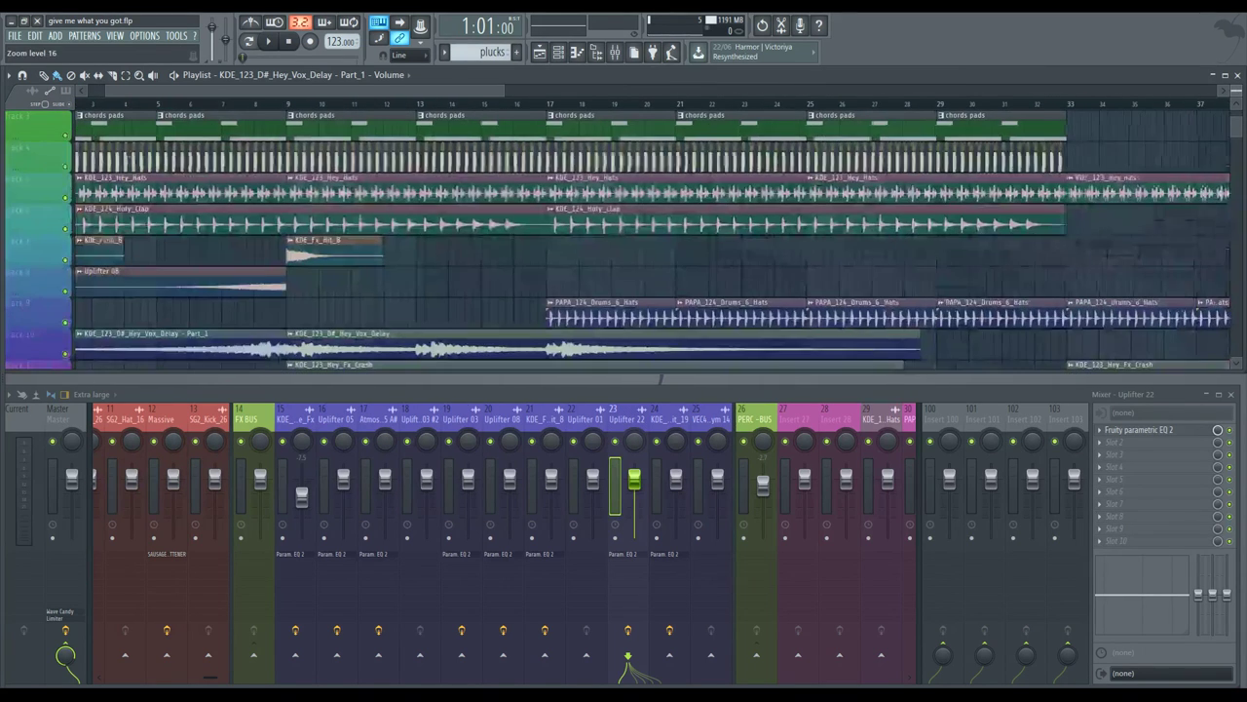
drag(292, 93, 273, 92)
scroll(638, 453, down, 5)
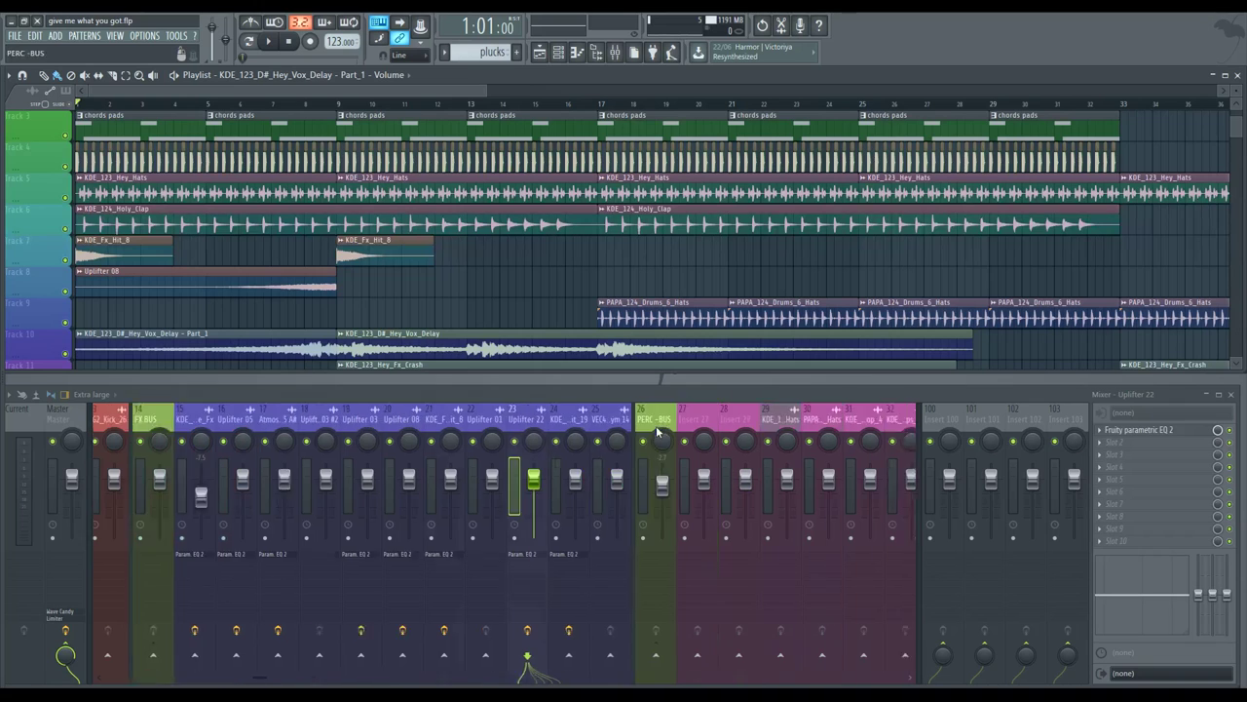
scroll(90, 168, up, 2)
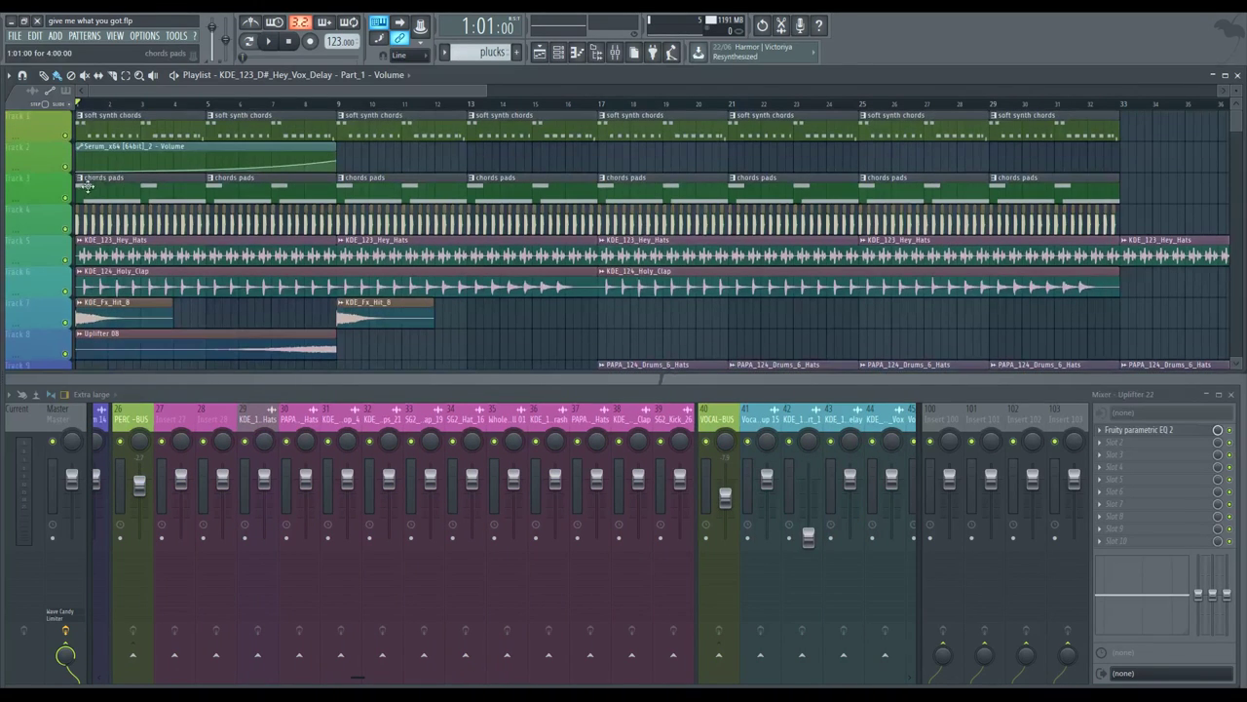
right_click(68, 136)
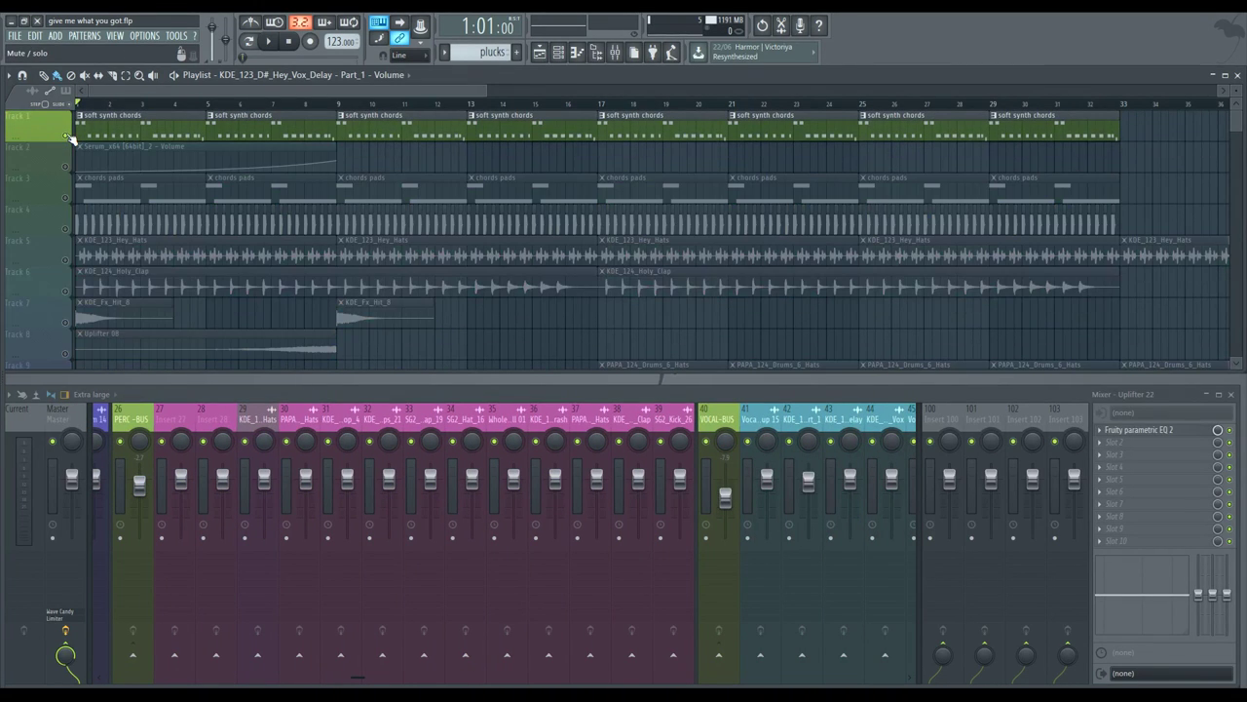
right_click(67, 228)
key(space)
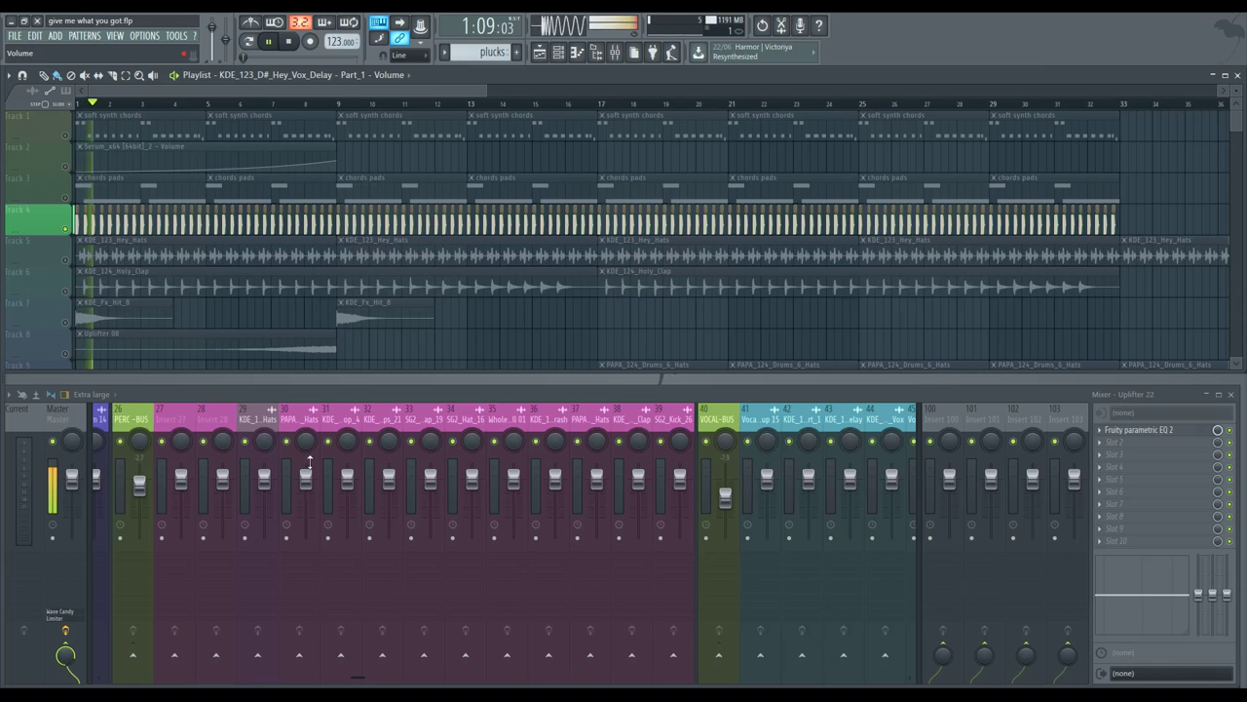
- Select the SG2_Kick_26 channel 10 in the BASS-KICK group and load Fruity parametric EQ 2 on it
scroll(329, 417, up, 6)
click(501, 422)
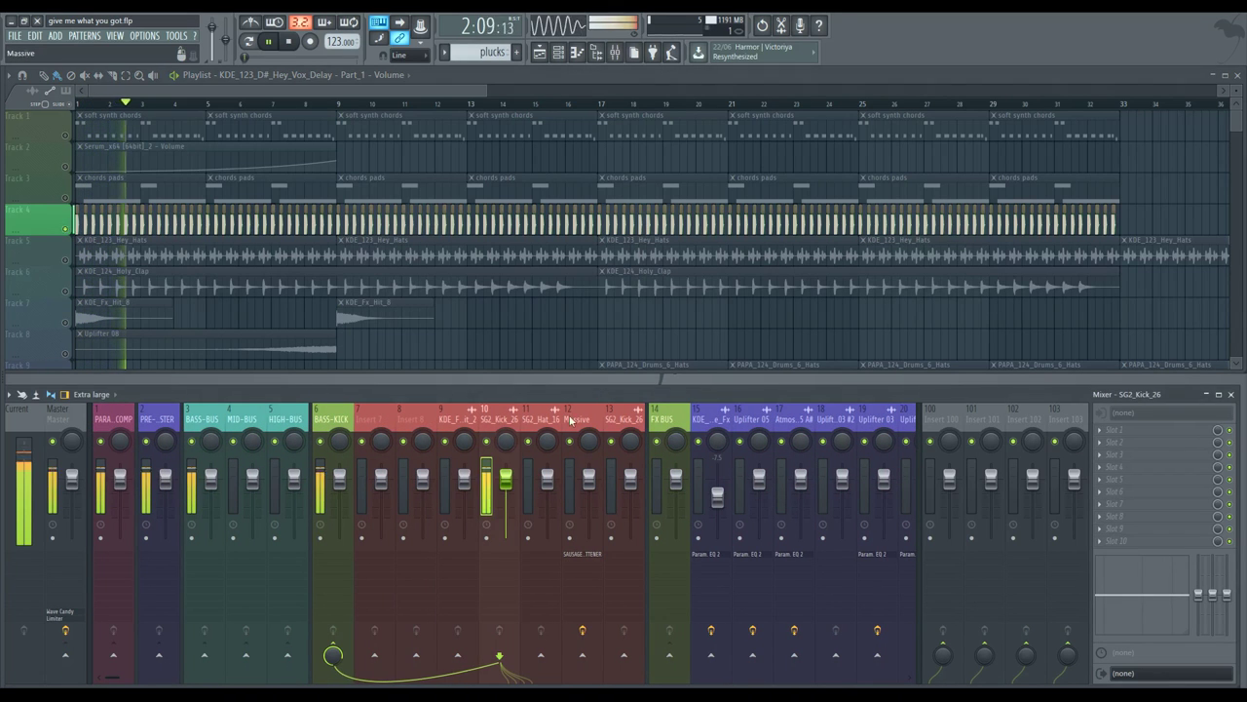
click(1101, 430)
click(411, 396)
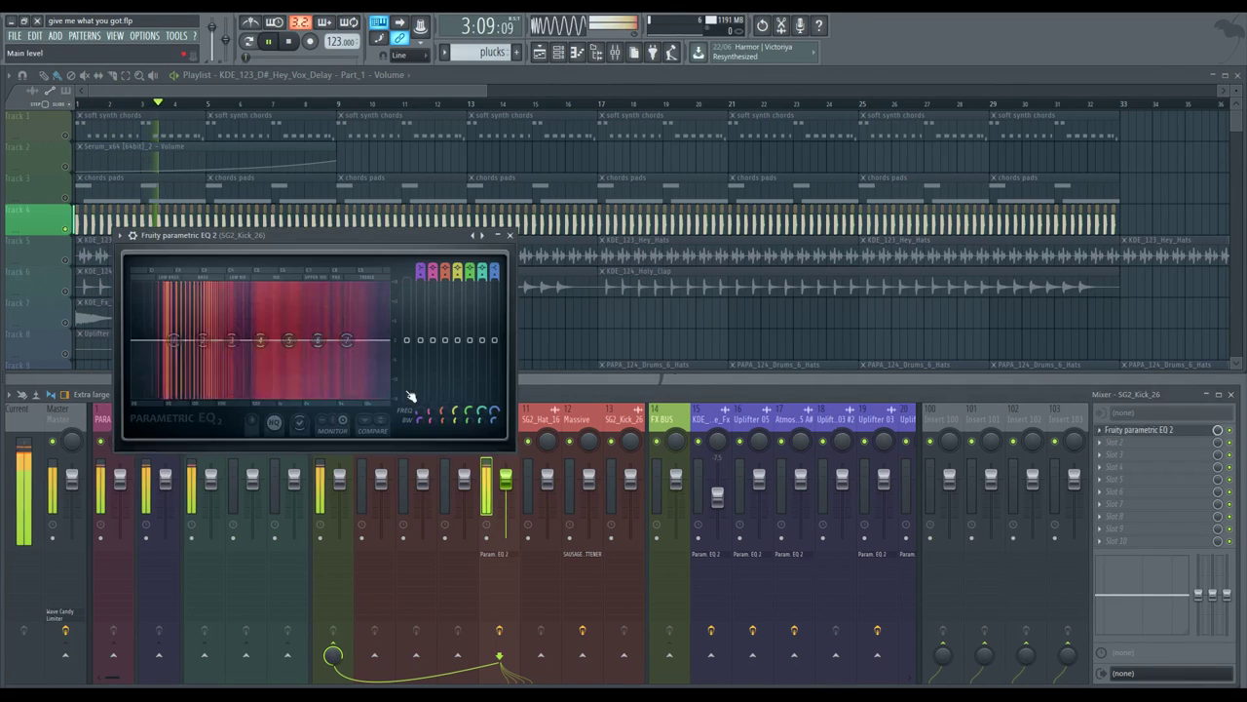
- Shape SG2_Kick_26's equalizer by cutting the lows with band 1 and the highs with band 7, and adding a slight band 2 peak
drag(347, 341, 260, 376)
drag(186, 348, 160, 360)
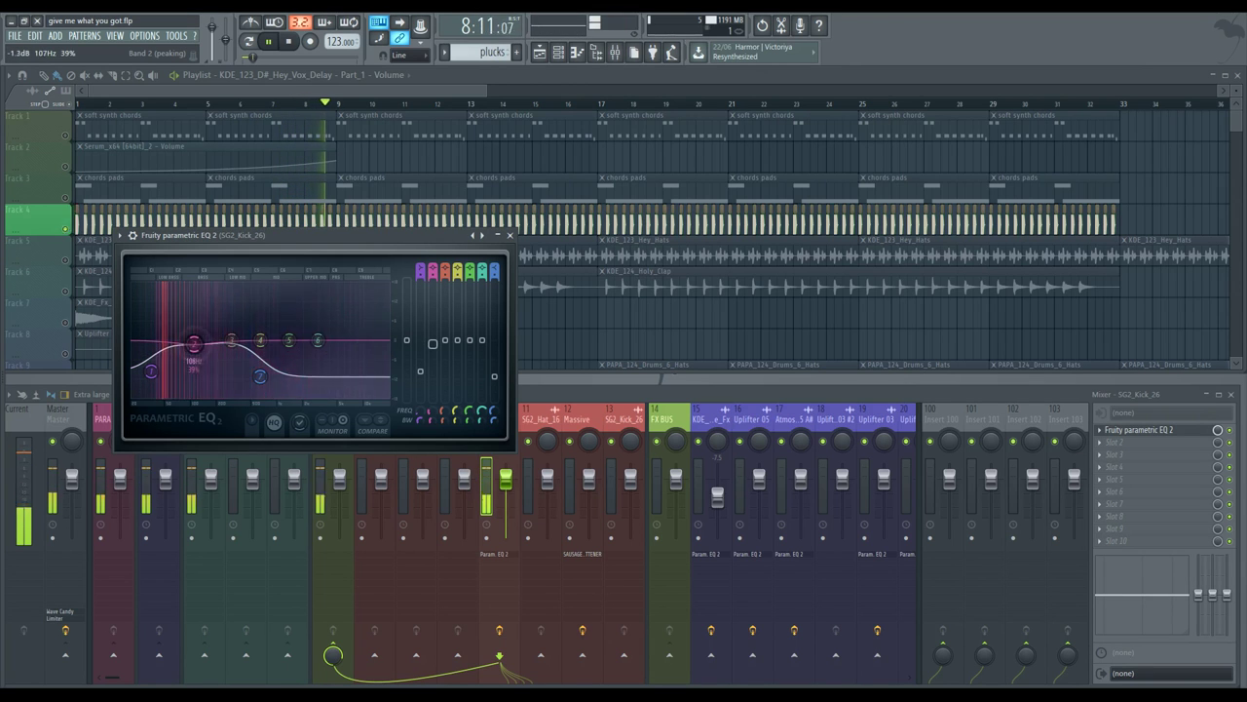
drag(166, 339, 174, 339)
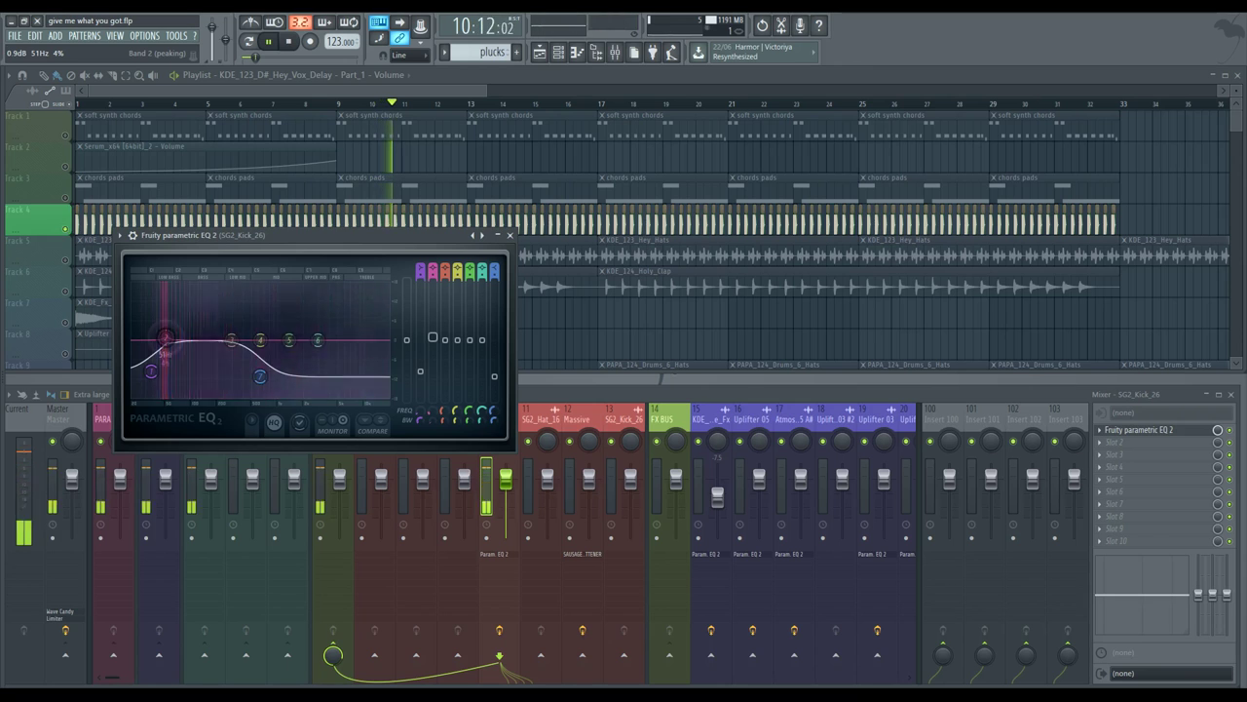
drag(178, 322, 193, 339)
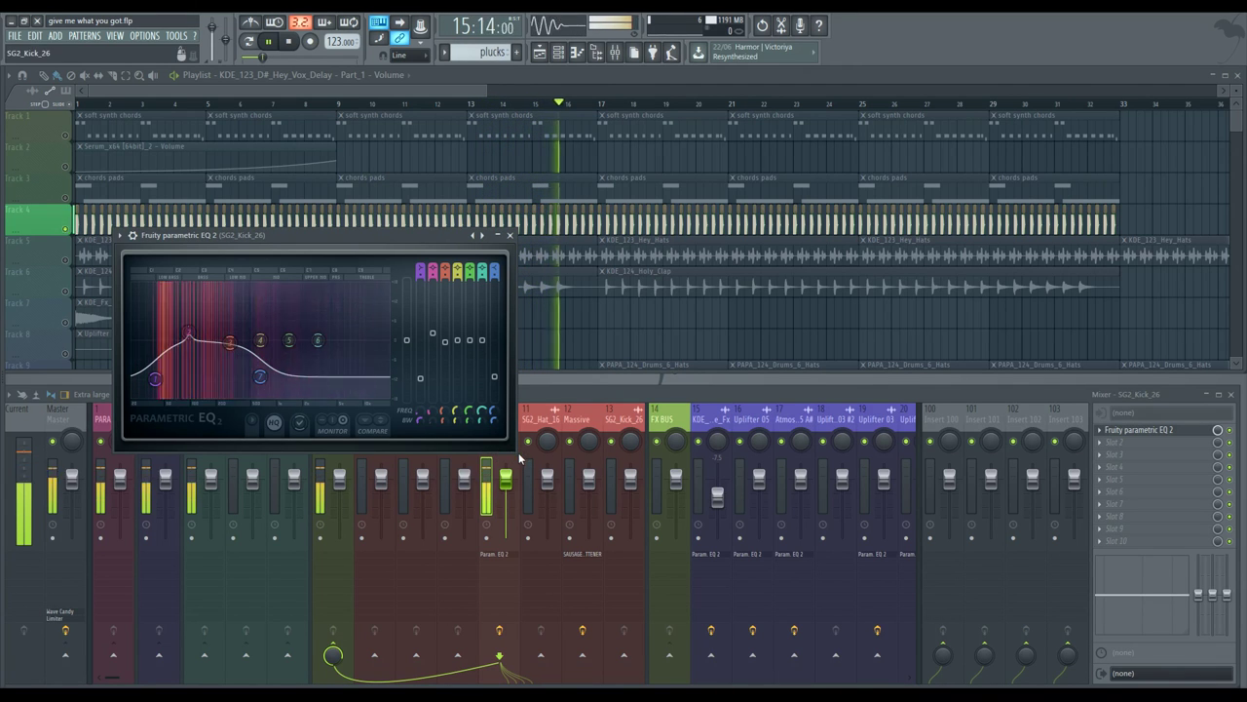
- Move the kick's equalizer window clear of the mixer, pull bands 4 and 6 slightly down, stop playback, and close the equalizer
drag(426, 238, 423, 137)
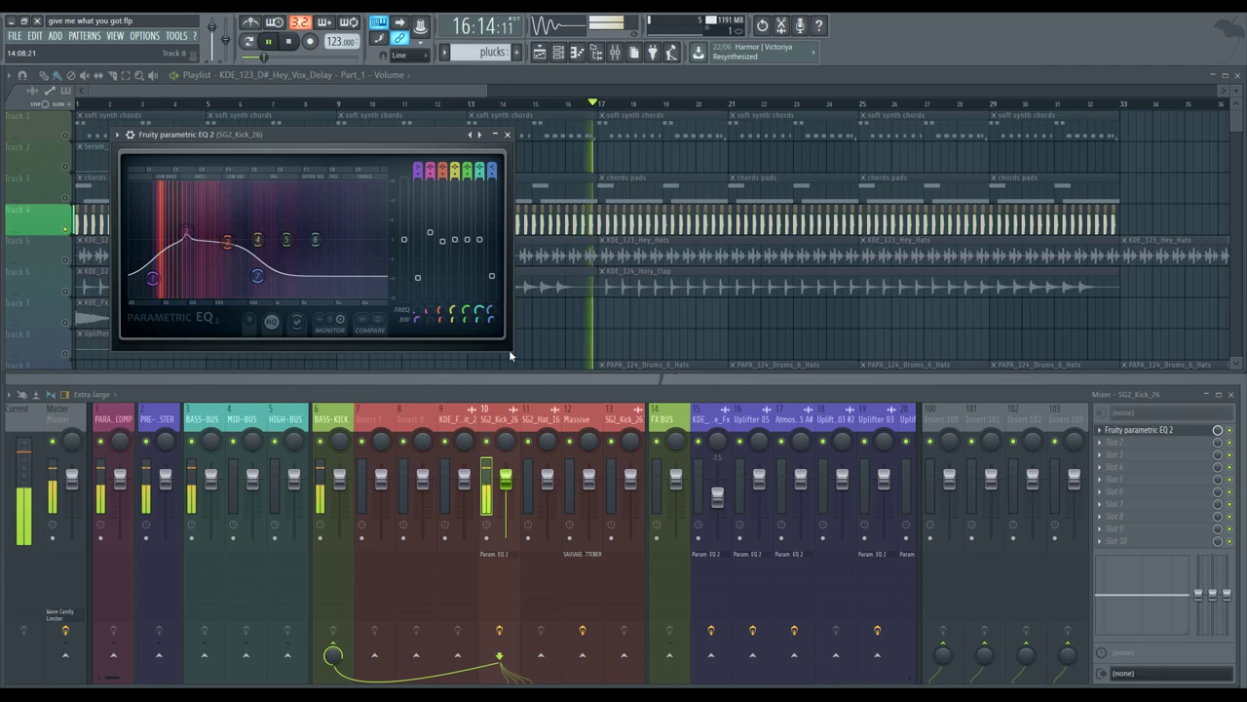
drag(512, 350, 484, 307)
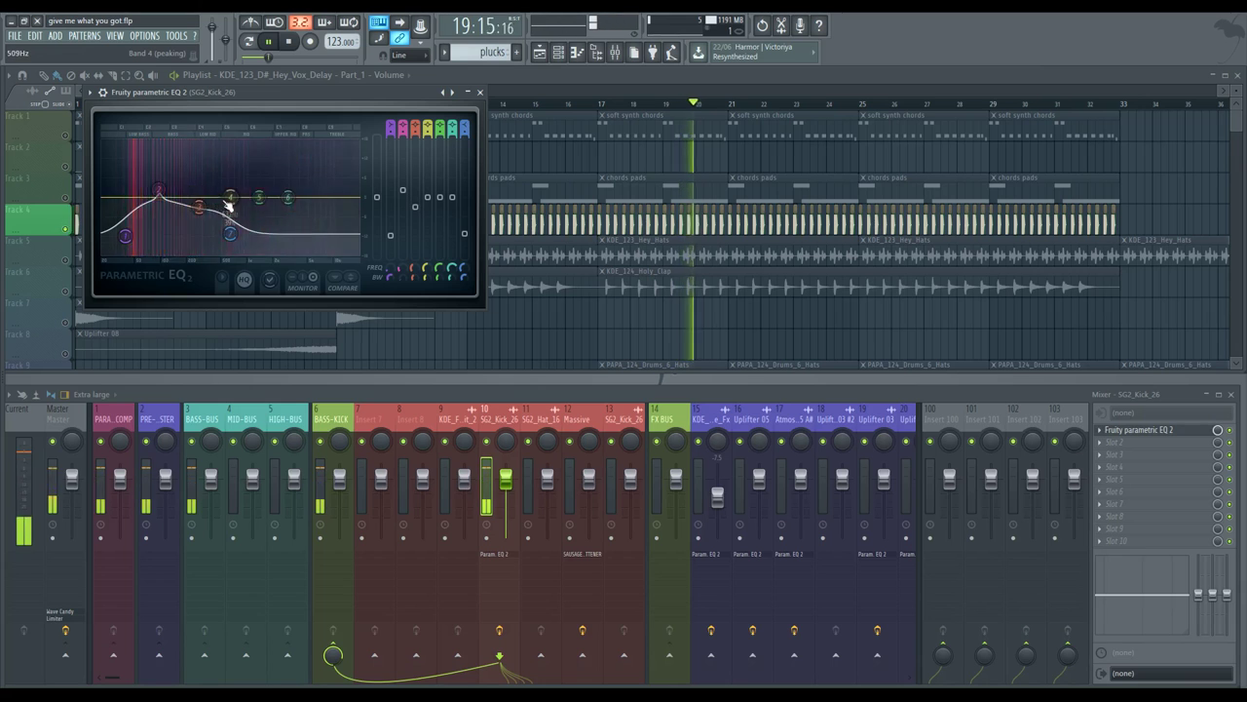
drag(230, 199, 299, 212)
key(space)
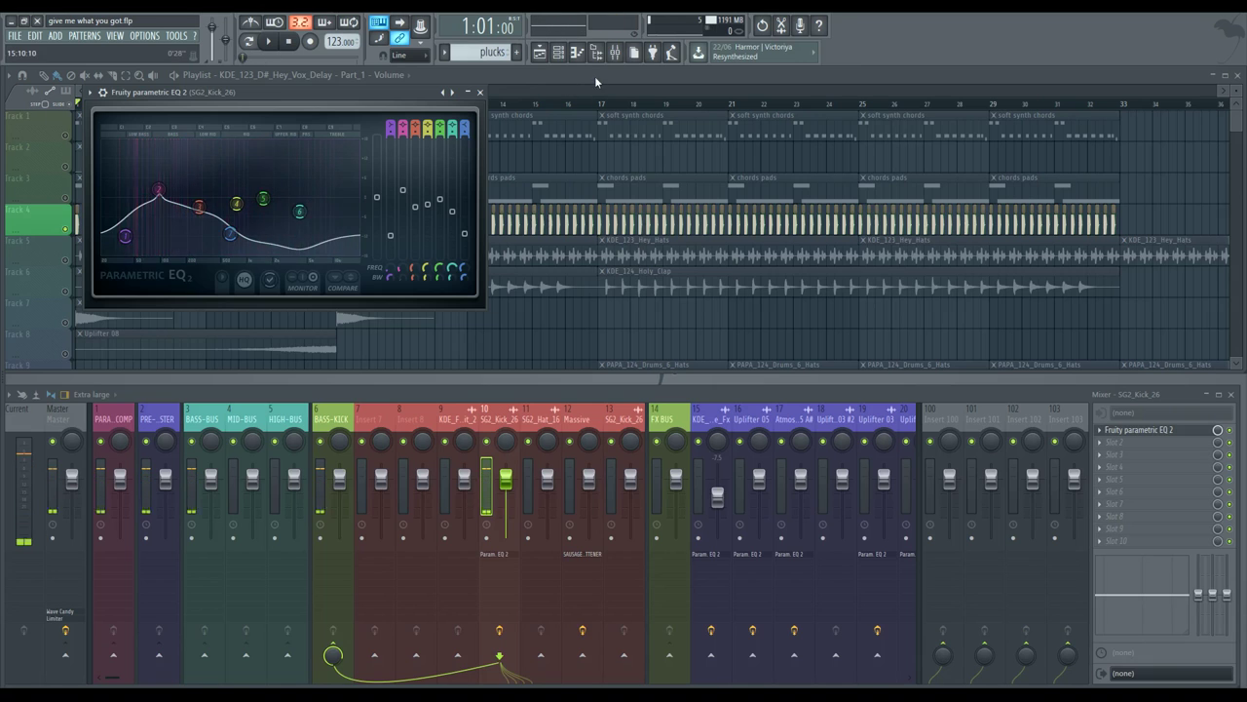
click(479, 92)
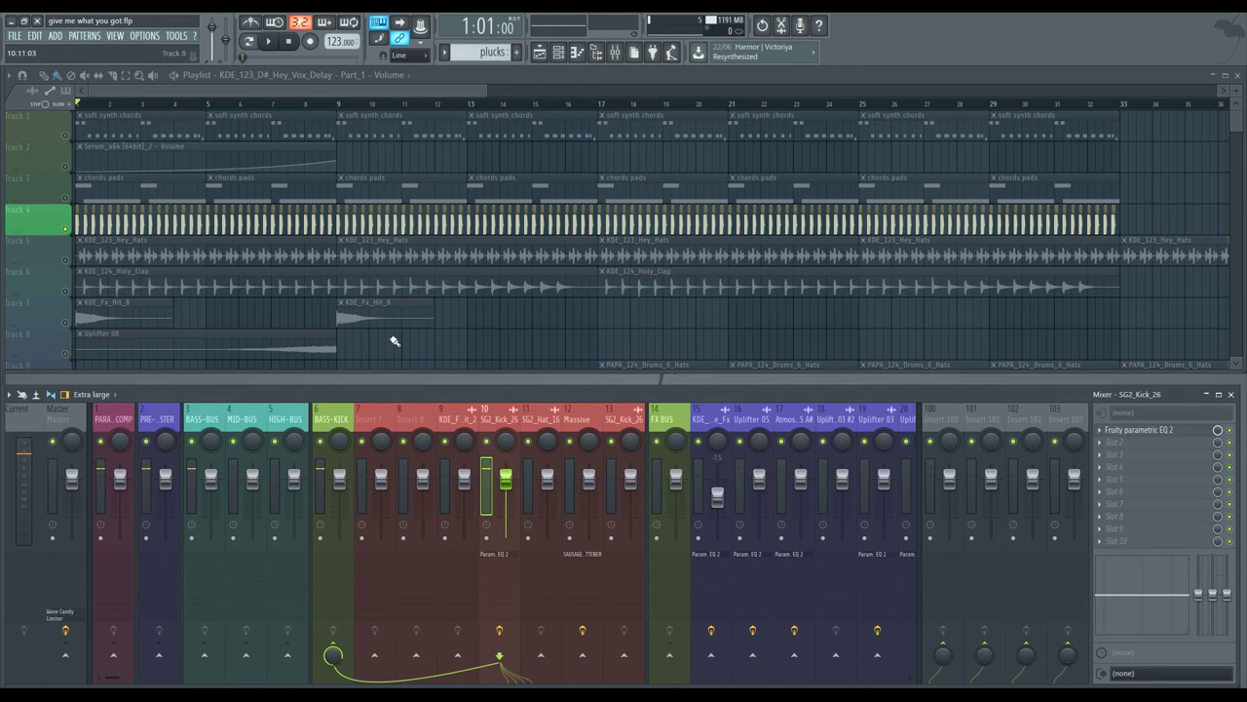
- Solo the KDE_123_Hey_Hats clips on playlist track 5 and switch the mixer to the Compact 2 layout
right_click(70, 261)
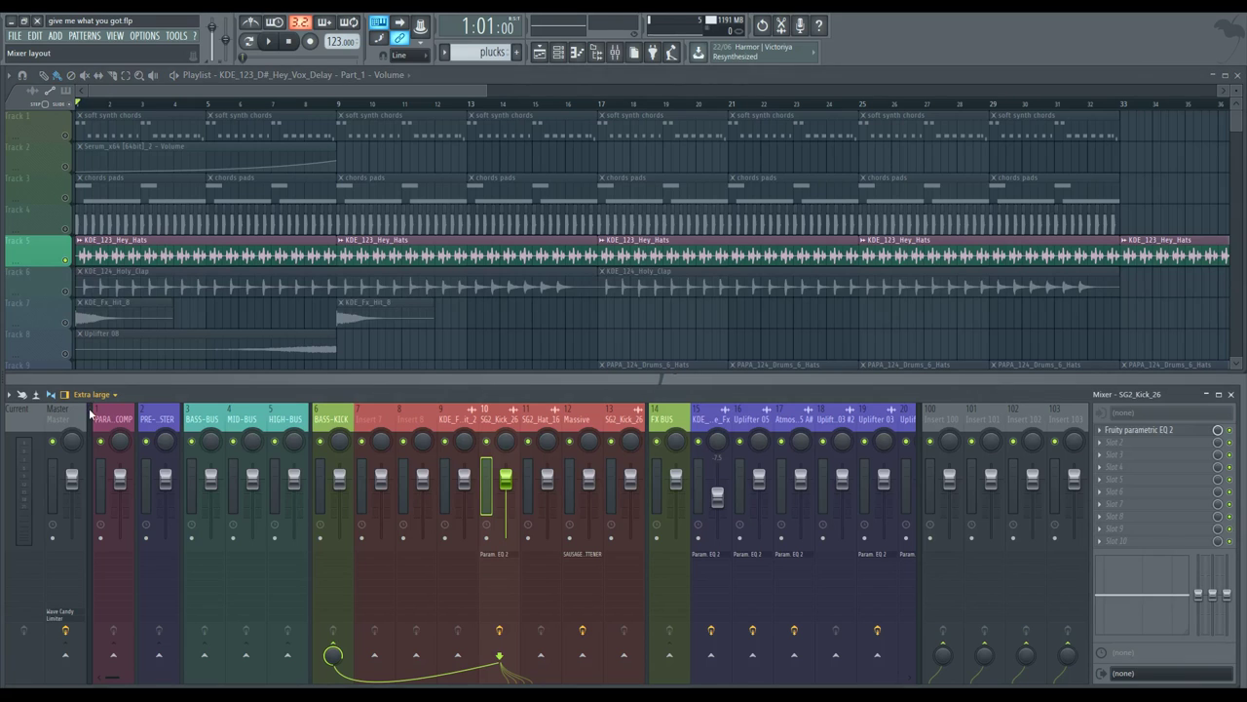
click(97, 424)
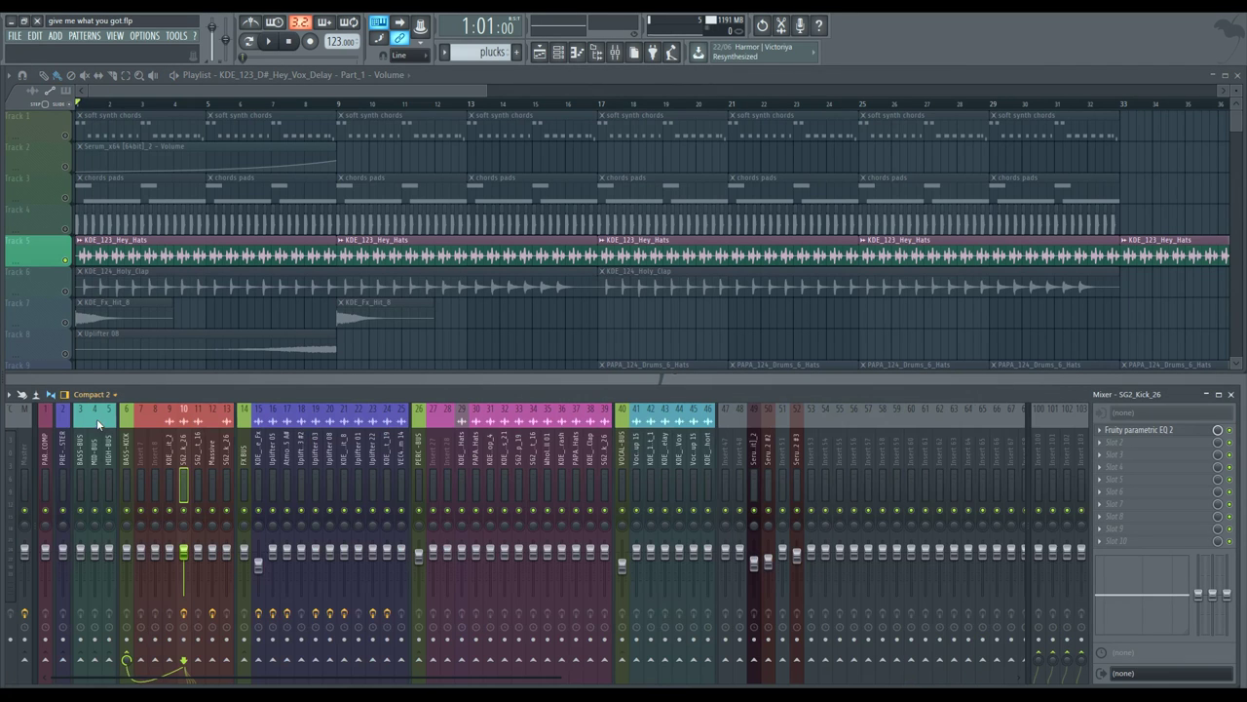
- Select the KDE_123_Hey_Hats channel 29 and load Fruity parametric EQ 2 on it during playback
click(462, 445)
click(1101, 428)
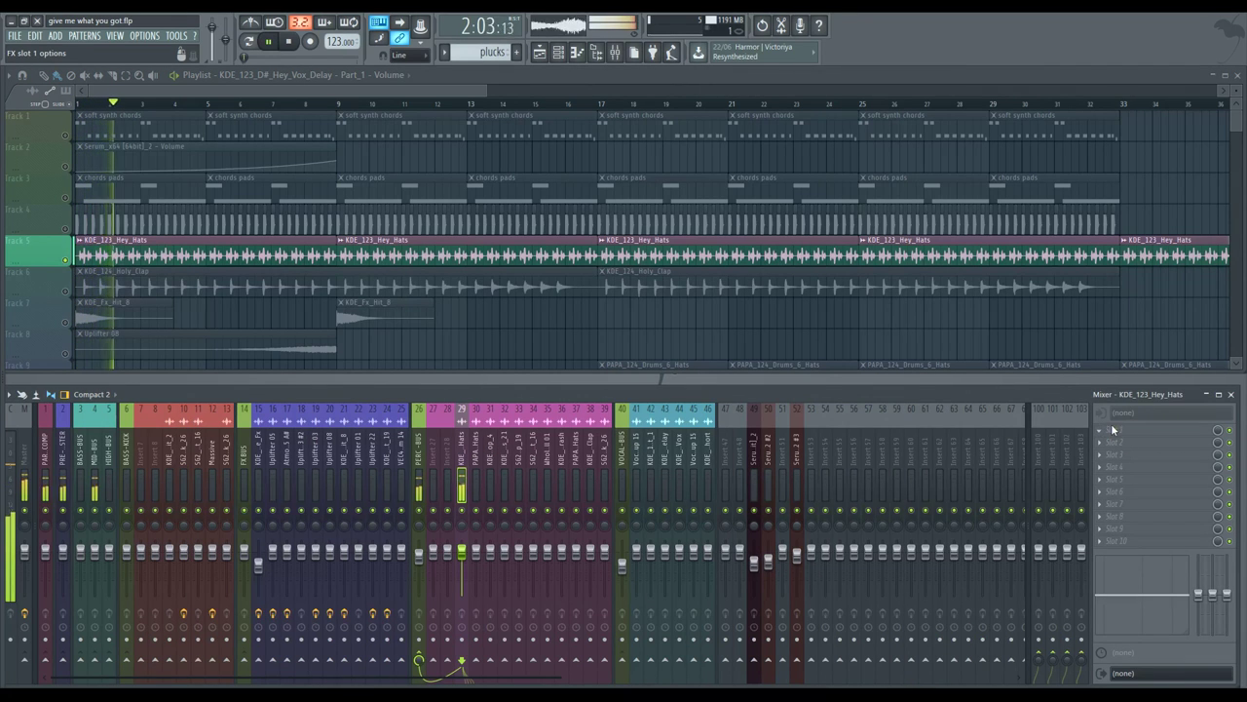
click(1111, 423)
- Cut the hats' lows with band 1, dip band 4 slightly, lower band 7 to about -2.2 dB near 11146 Hz, and close the equalizer
drag(140, 307, 256, 342)
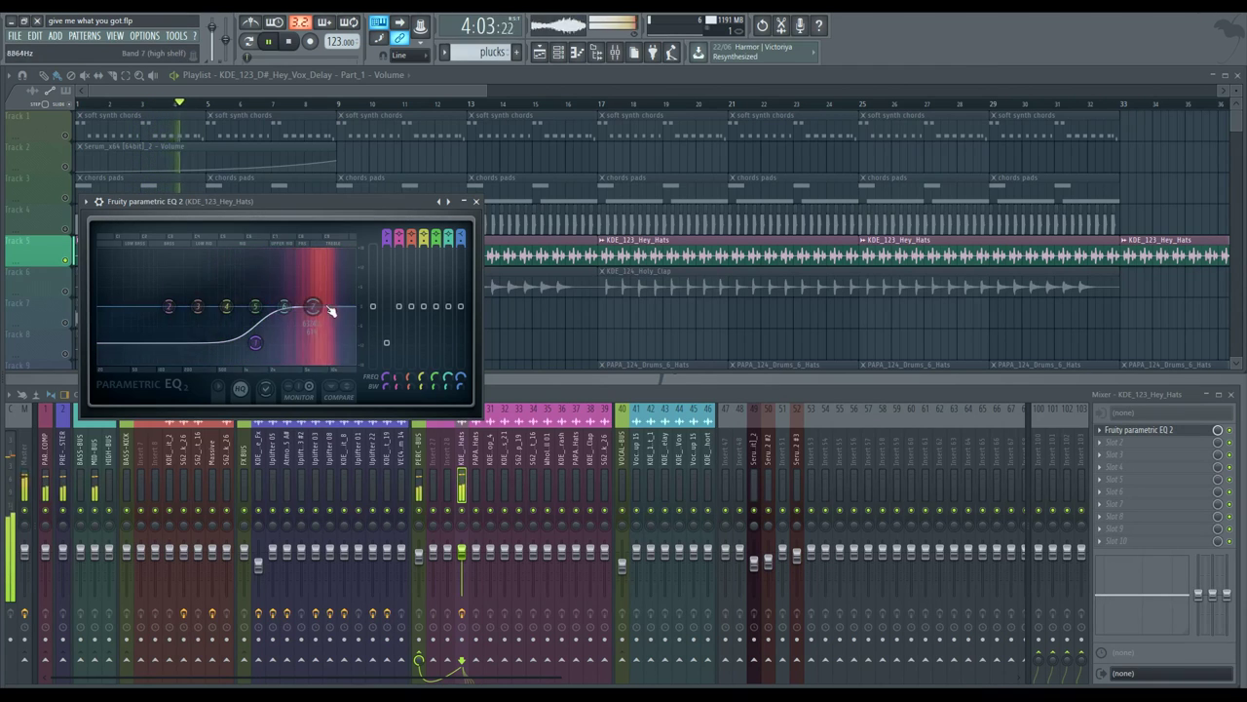
drag(313, 307, 329, 318)
drag(227, 307, 222, 314)
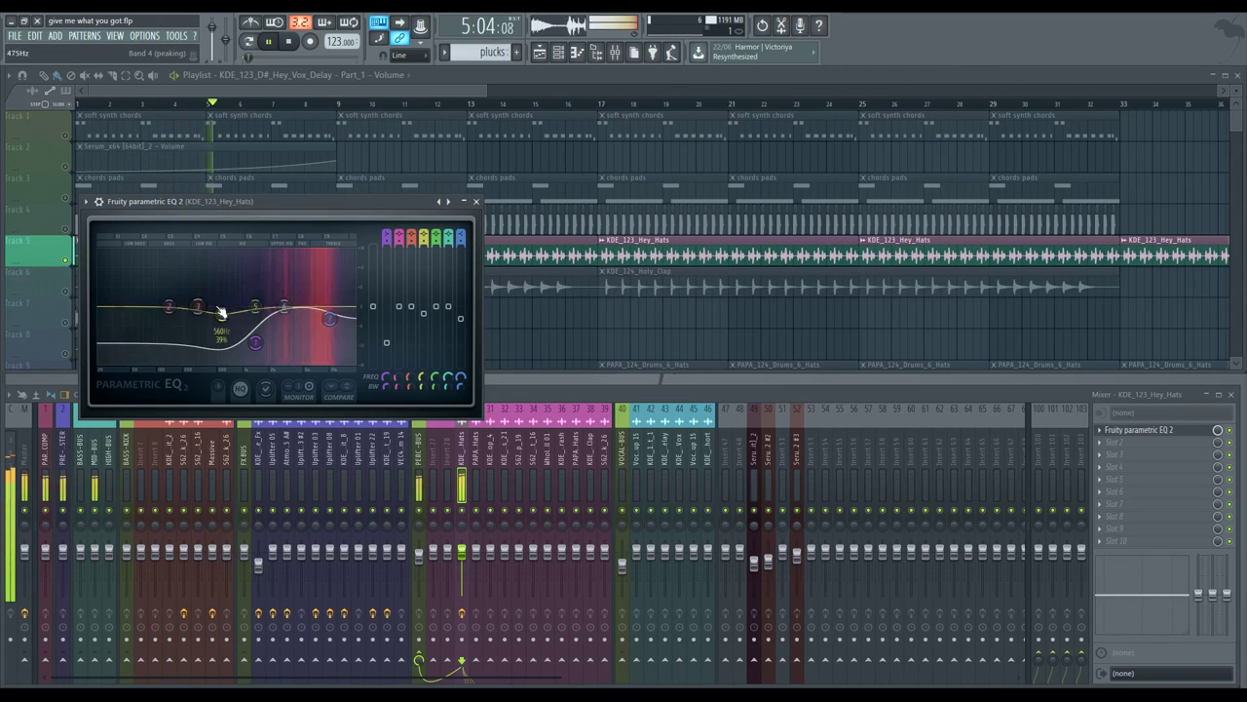
mouse_move(329, 319)
mouse_down()
mouse_move(347, 326)
mouse_move(334, 312)
mouse_up()
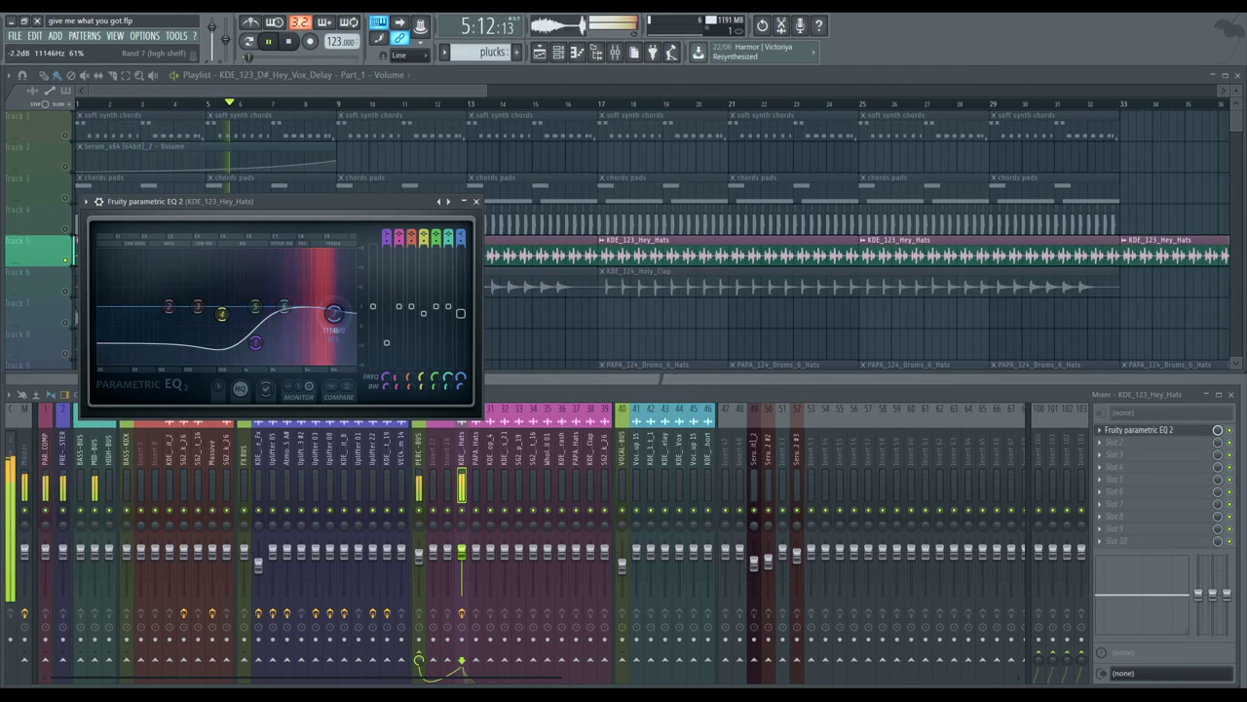
click(474, 200)
- Solo the chords pads on playlist track 3 and load Fruity parametric EQ 2 on the Serum_x64 [64bit]_2 #2 channel 50
click(69, 200)
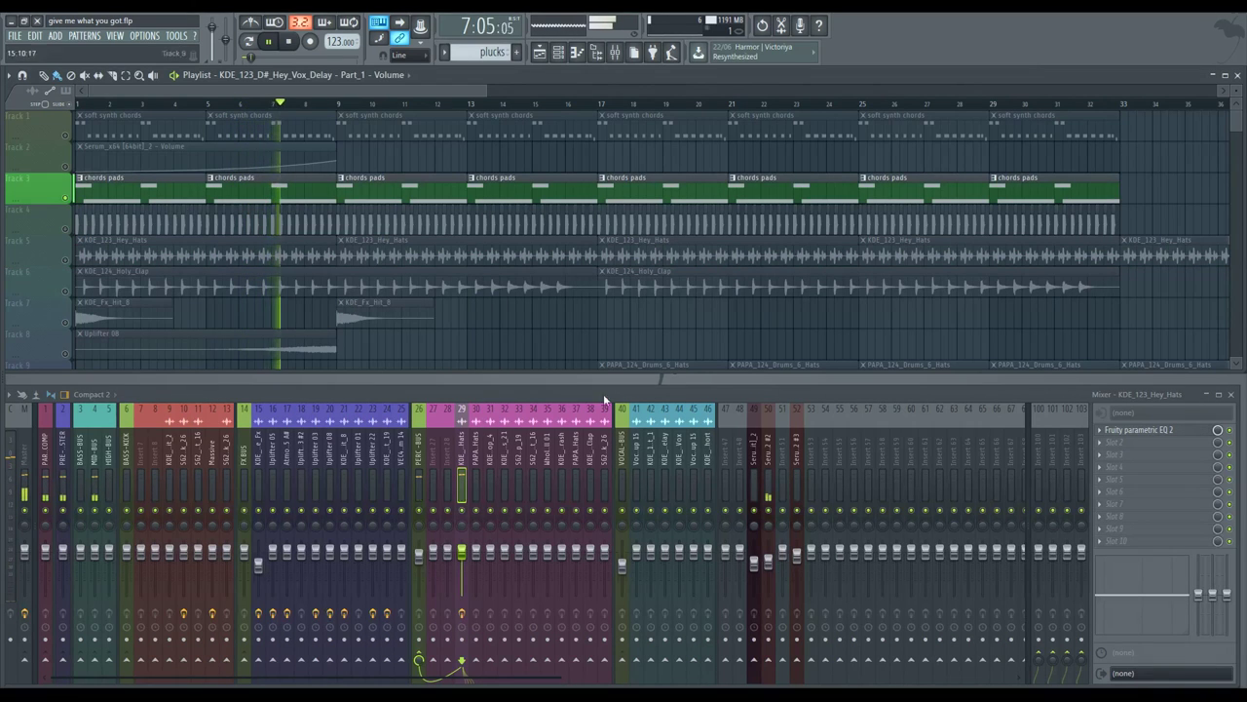
click(770, 456)
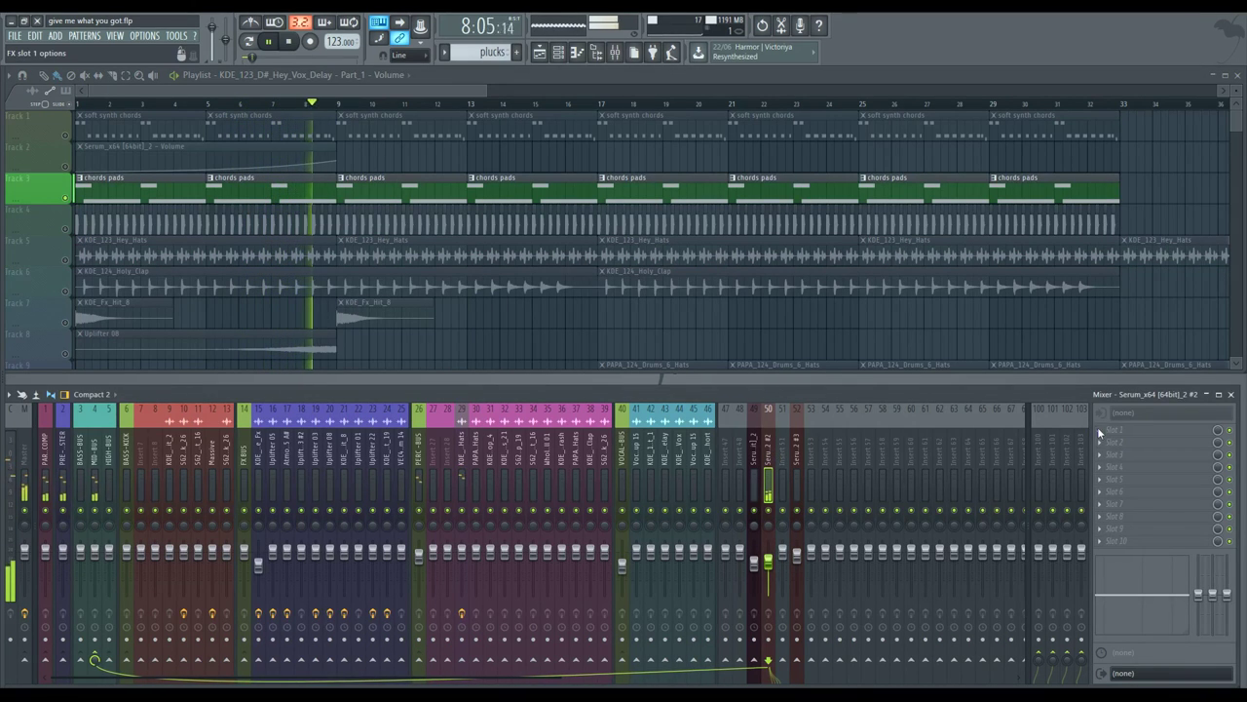
click(1100, 430)
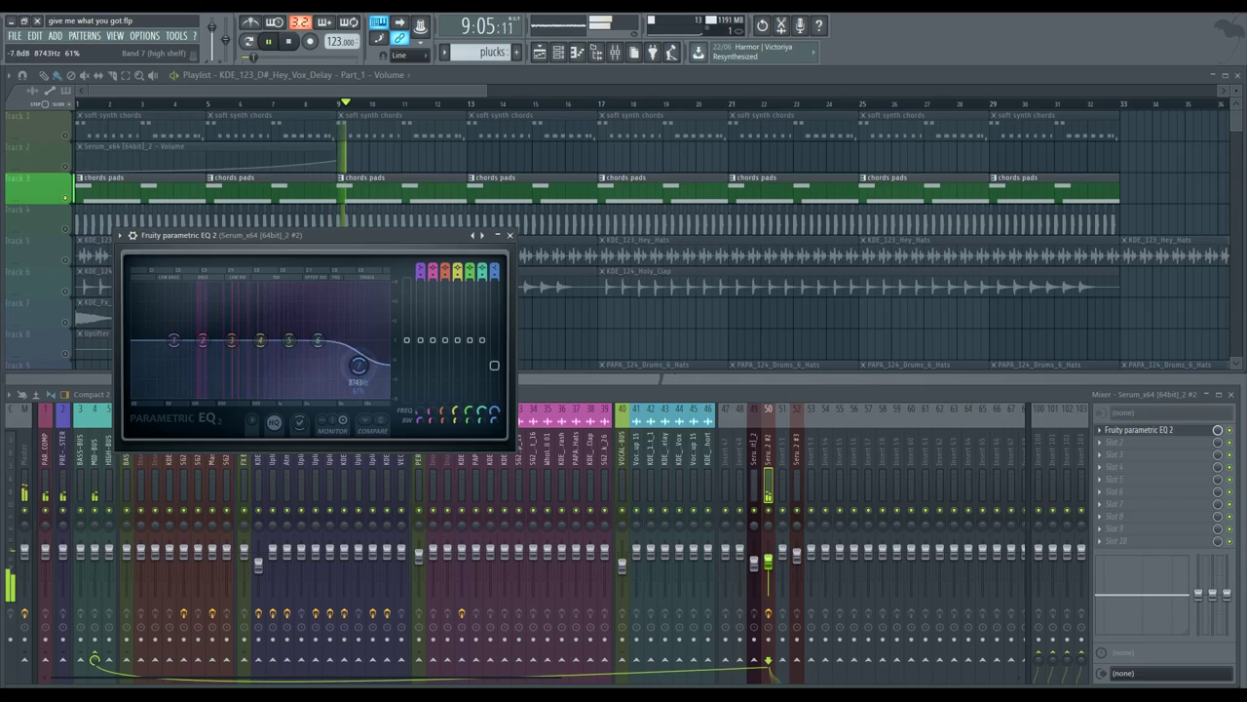
- Cut the chords pads' highs with band 7's high shelf around 3.5 kHz and close the equalizer
drag(334, 373, 327, 371)
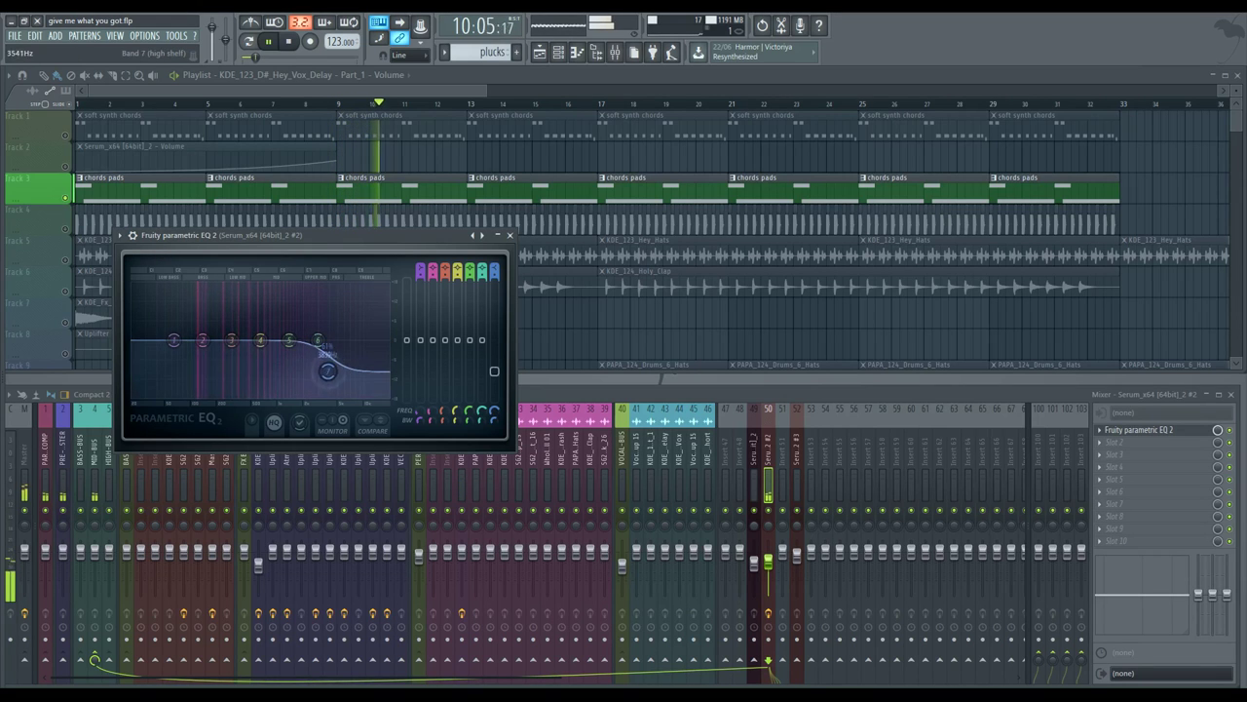
click(509, 236)
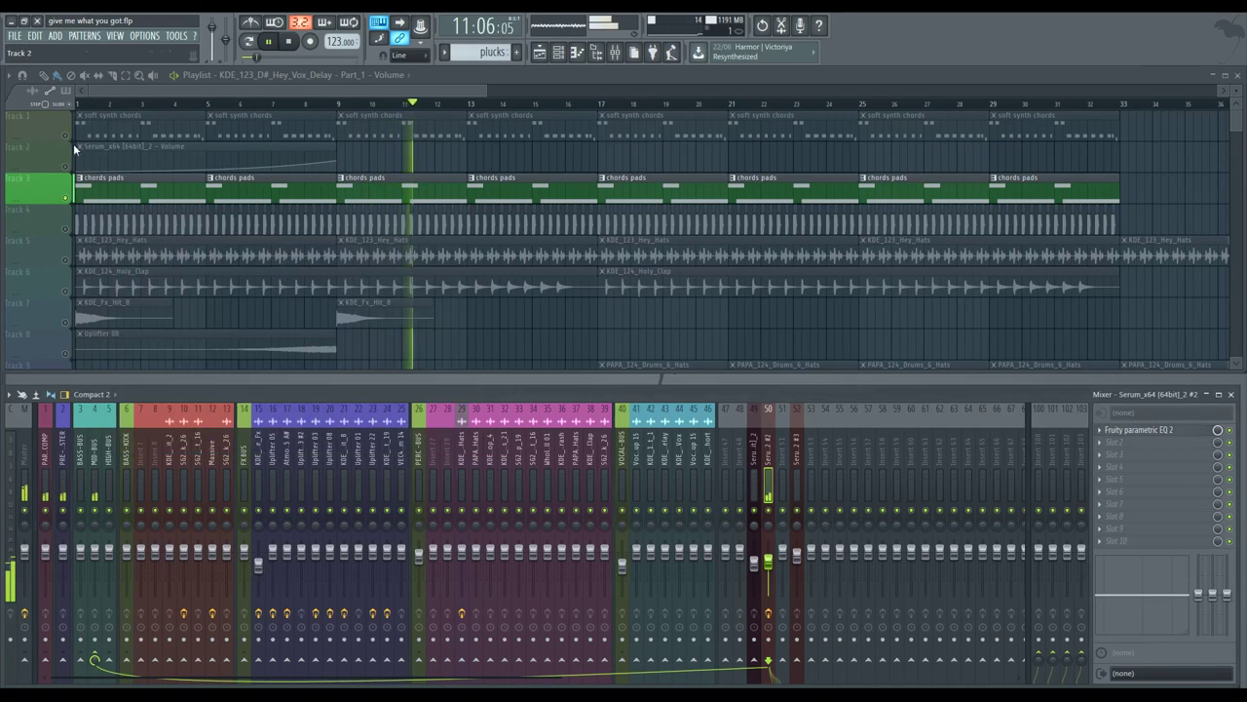
- Solo the soft synth chords on playlist track 1 and load Fruity parametric EQ 2 on the Serum_x64 [64bit]_2 channel 49
click(70, 135)
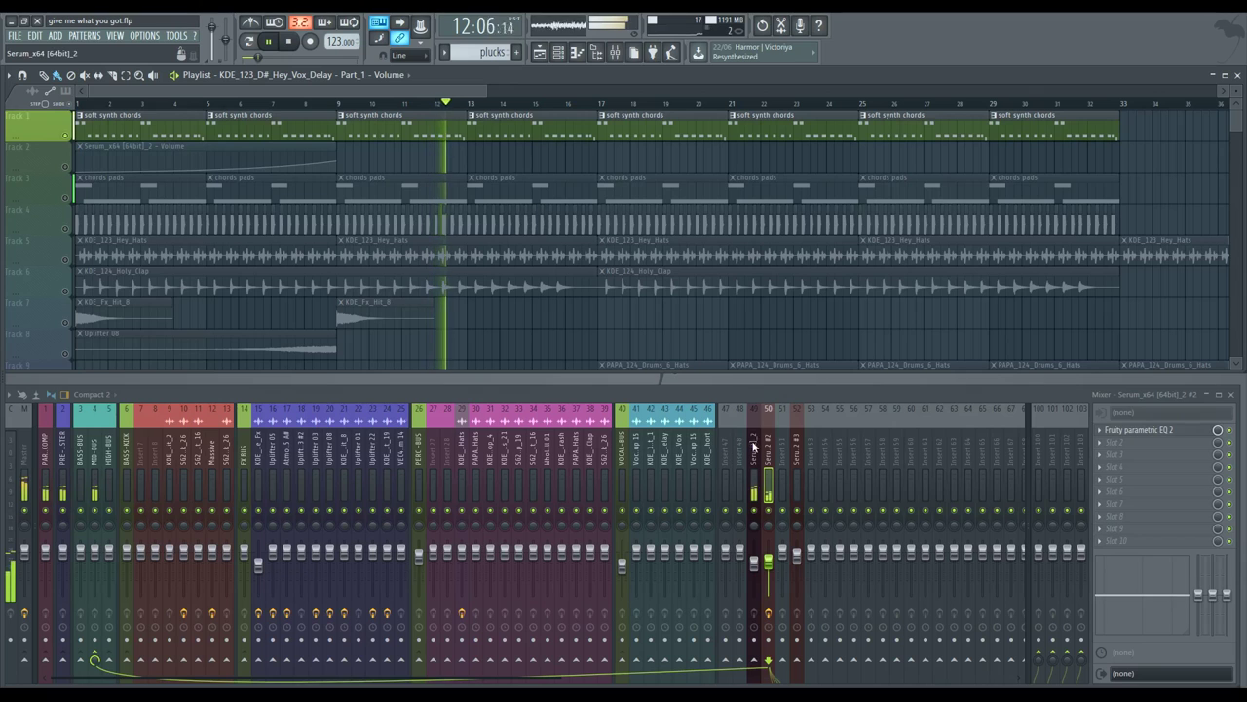
click(754, 447)
click(1106, 430)
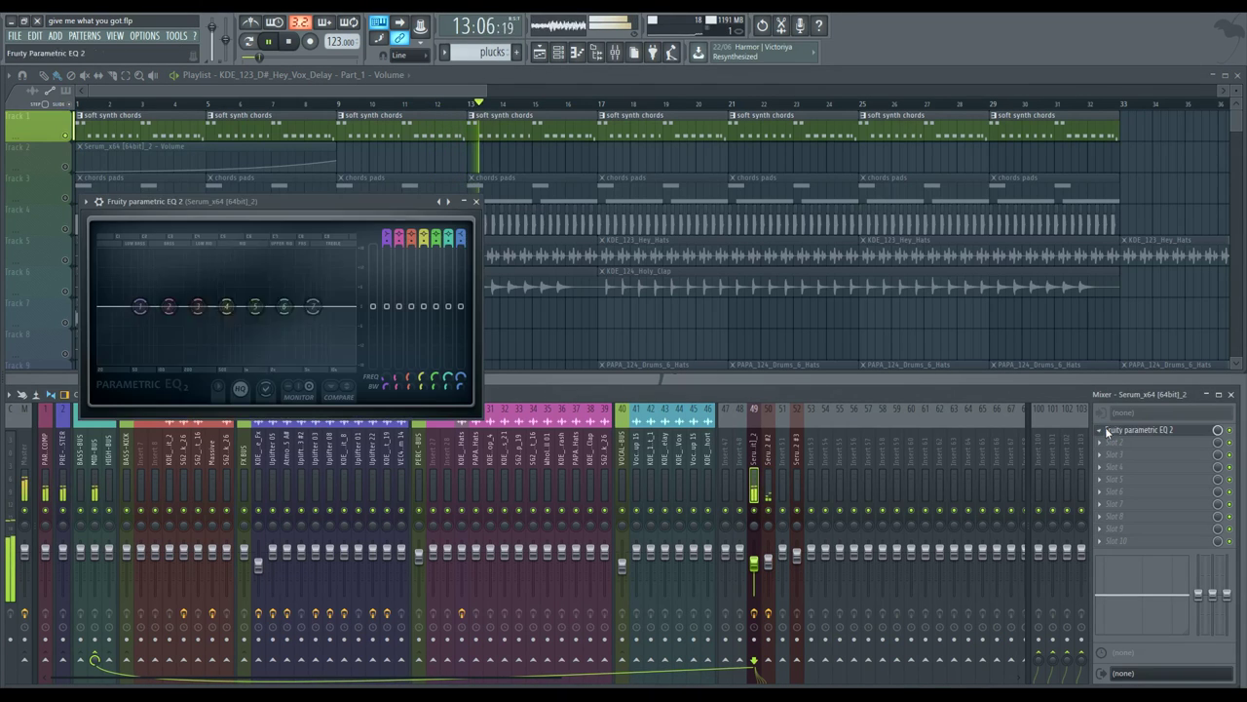
- Lower the soft synth chords' highs with band 7, cut the lows with band 1, and close the equalizer
drag(314, 308, 331, 329)
drag(139, 306, 153, 349)
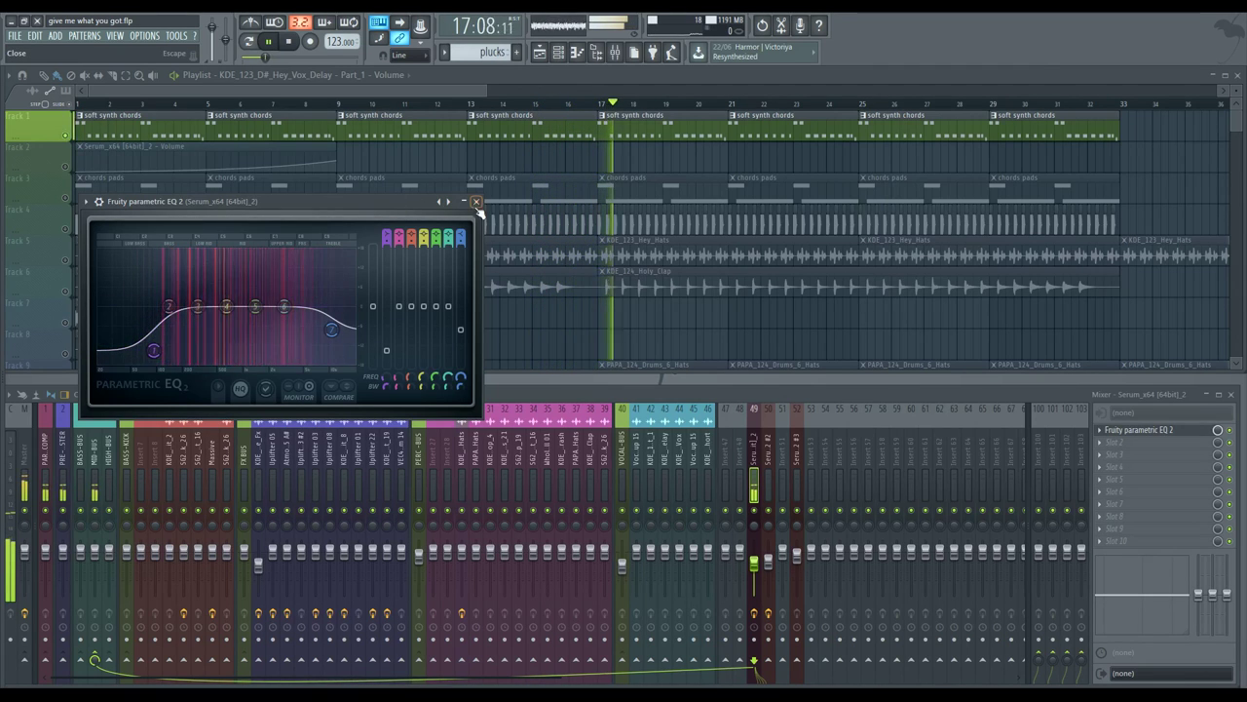
click(476, 202)
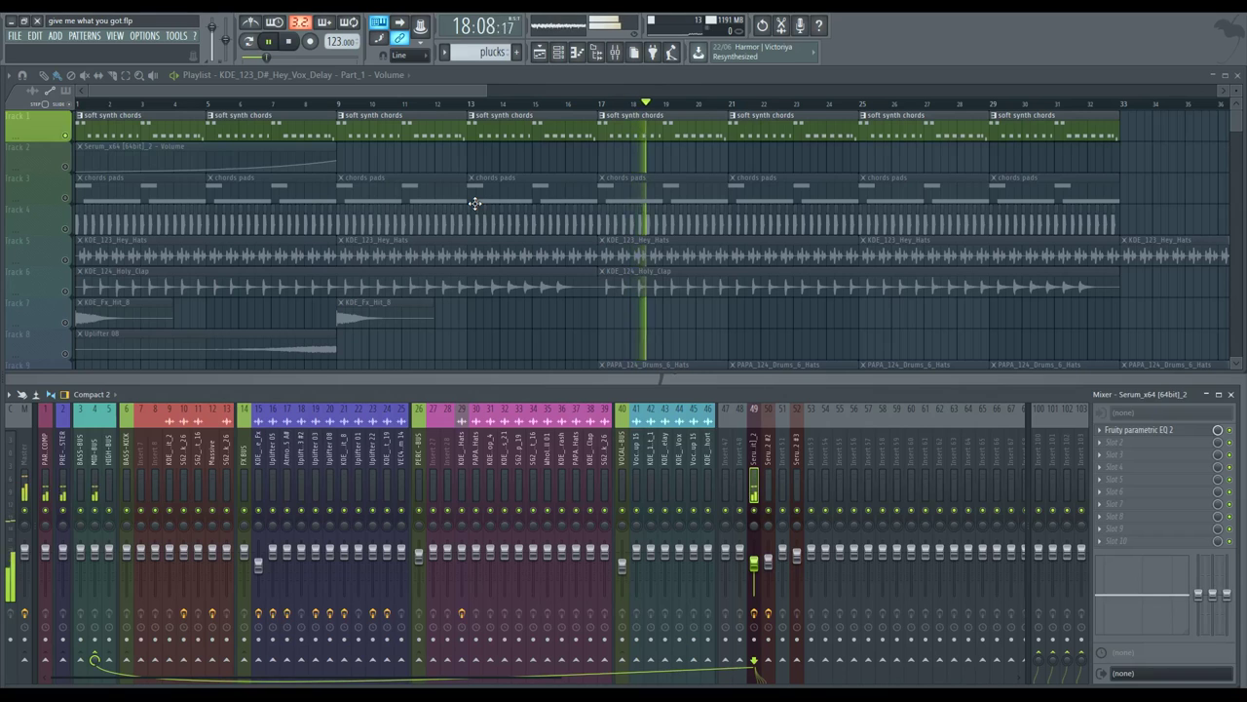
- Solo the KDE_124_Holy_Clap clips on playlist track 6 and load Fruity parametric EQ 2 on the KDE_124_Holy_Clap channel 38
click(66, 293)
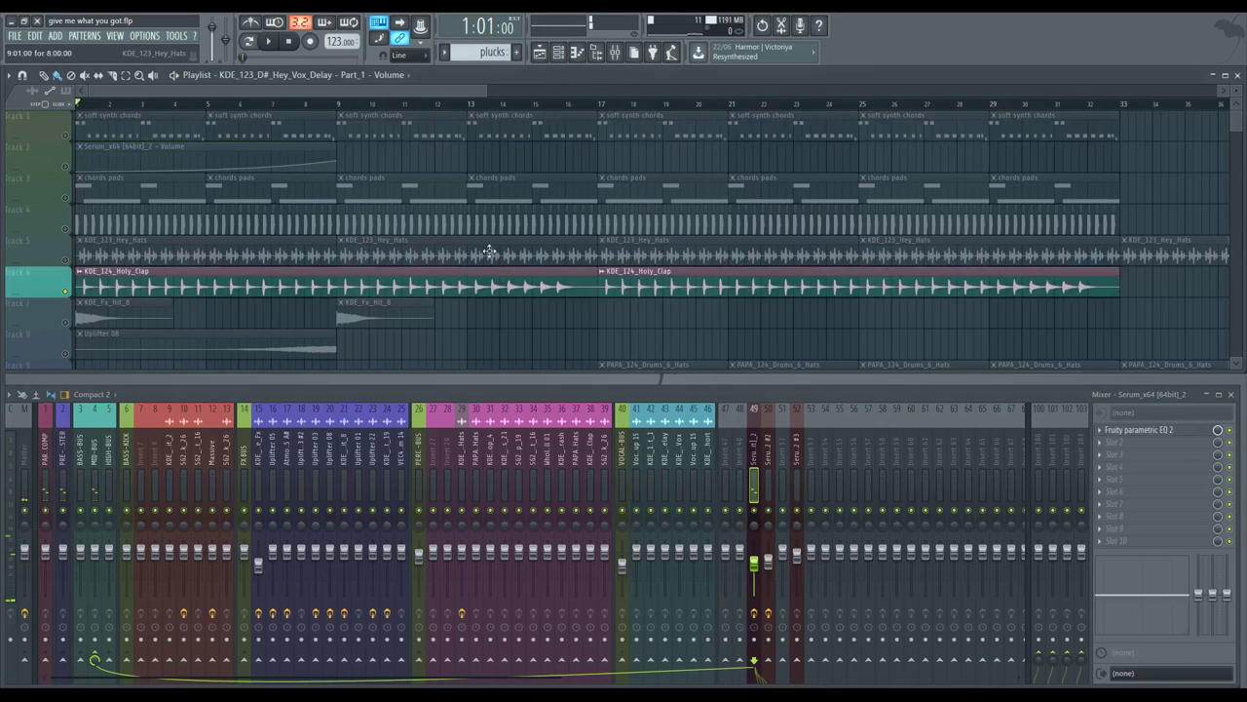
click(587, 435)
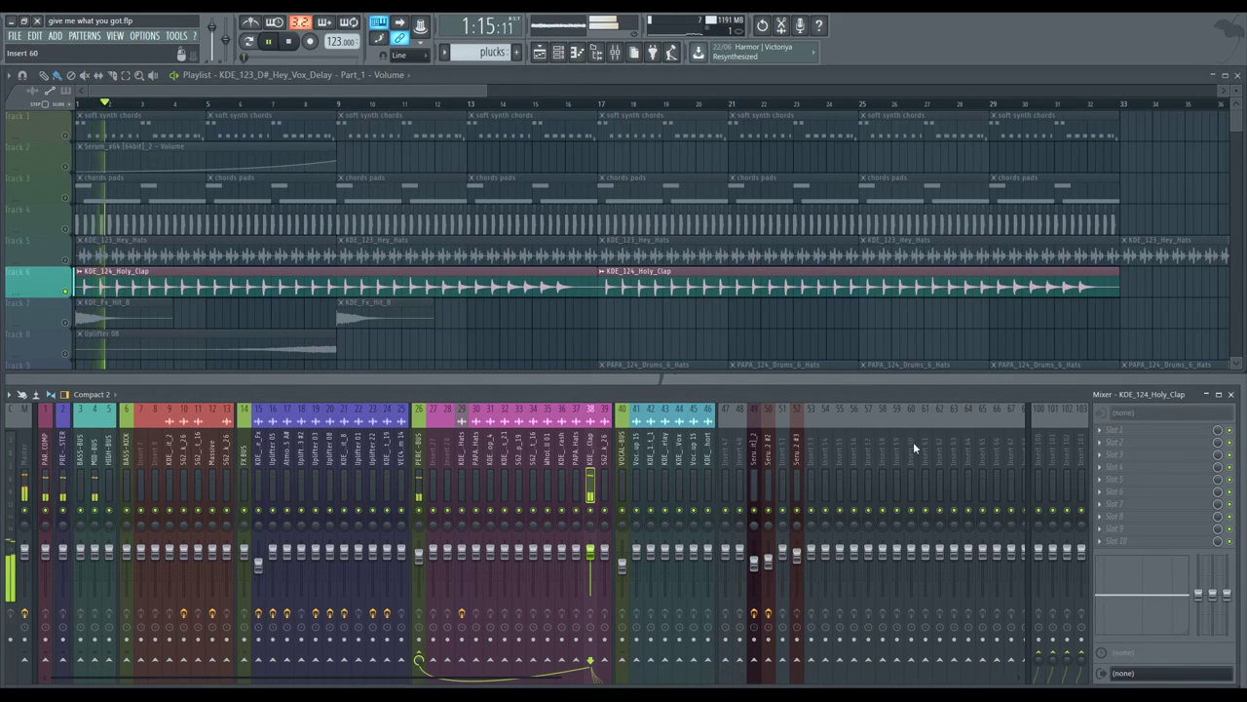
click(1114, 423)
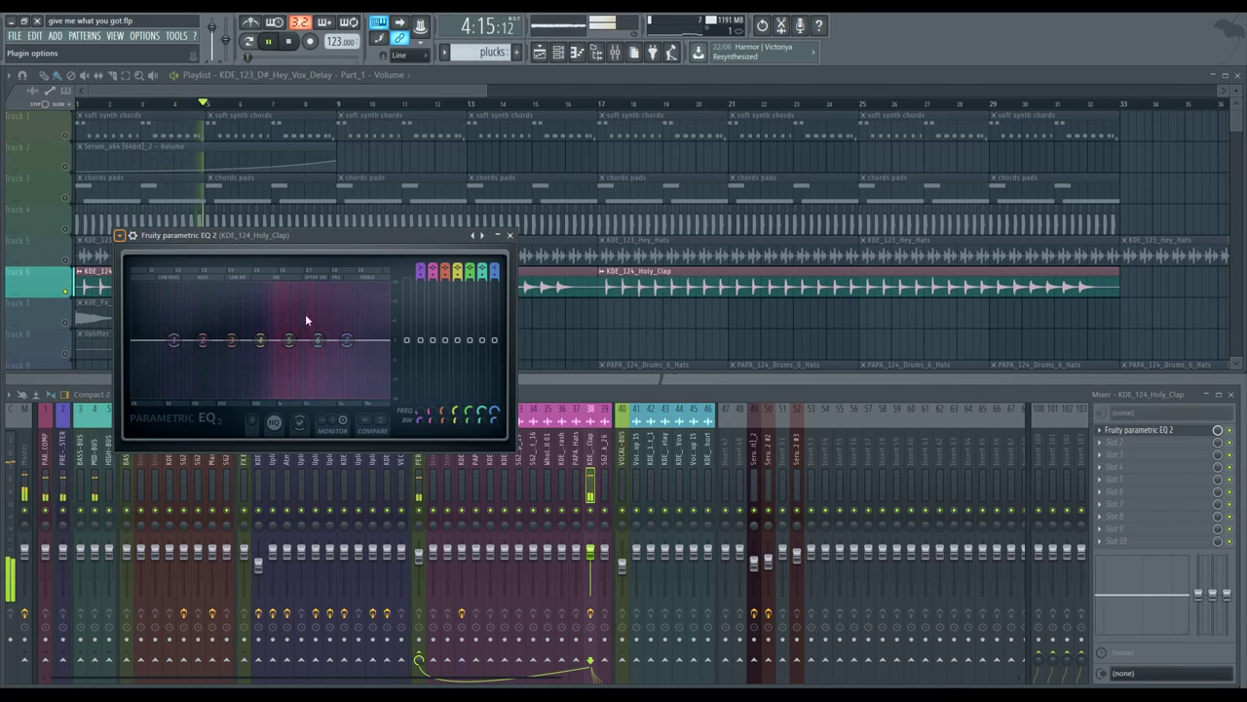
- Apply a high-pass on band 1 and a low-pass on band 7 to the clap, and raise the high-pass to about 458 Hz
click(322, 297)
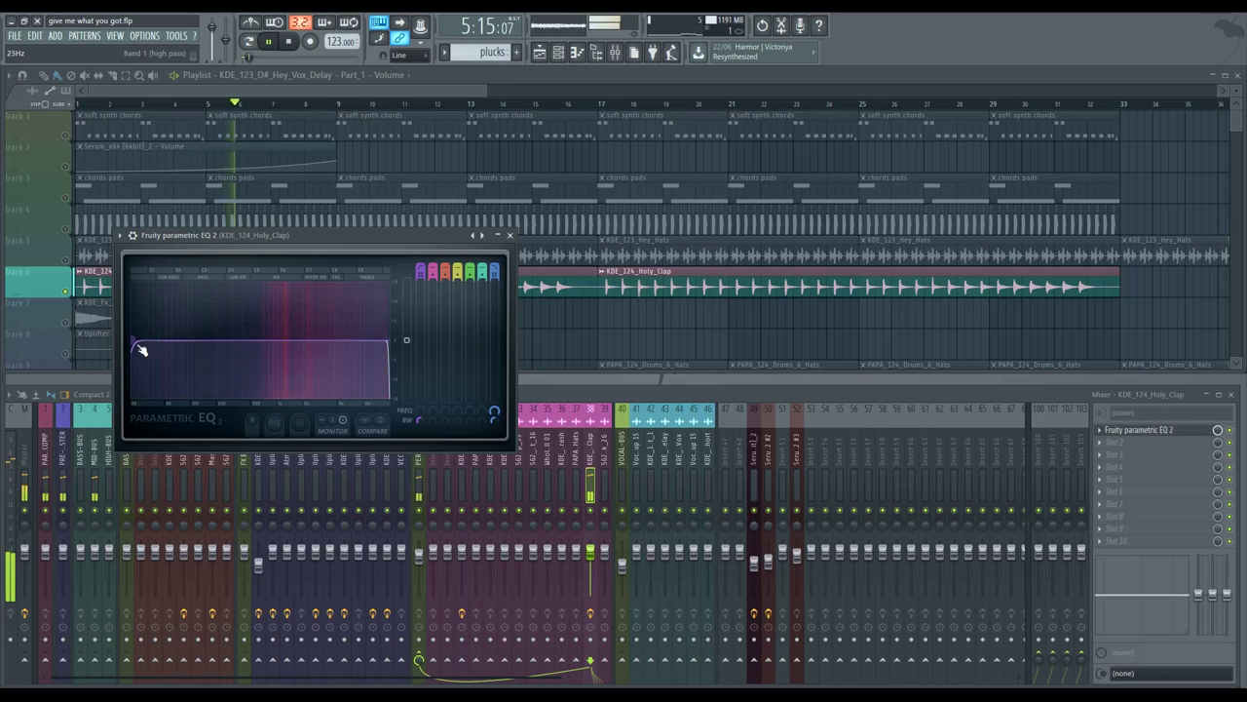
drag(135, 341, 246, 341)
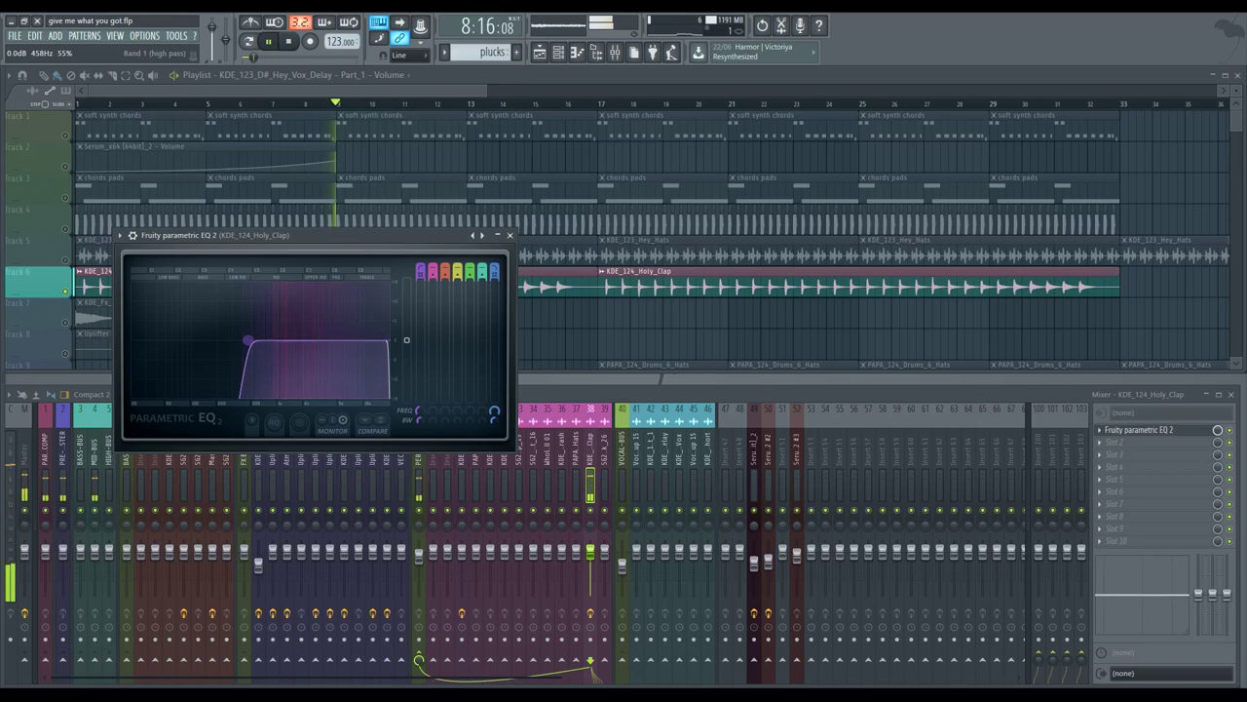
key(space)
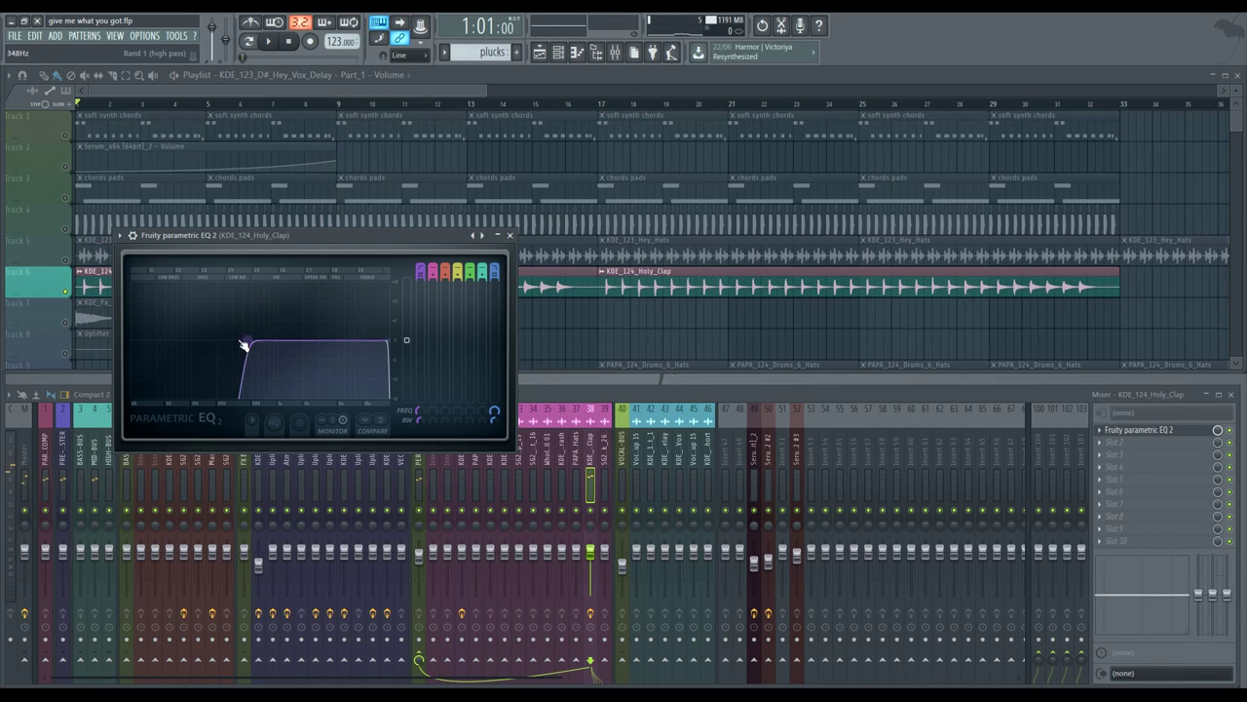
- Readjust the clap's high-pass to about 585 Hz and its low-pass to about 14 kHz, stop playback, and close the equalizer
drag(211, 340, 133, 340)
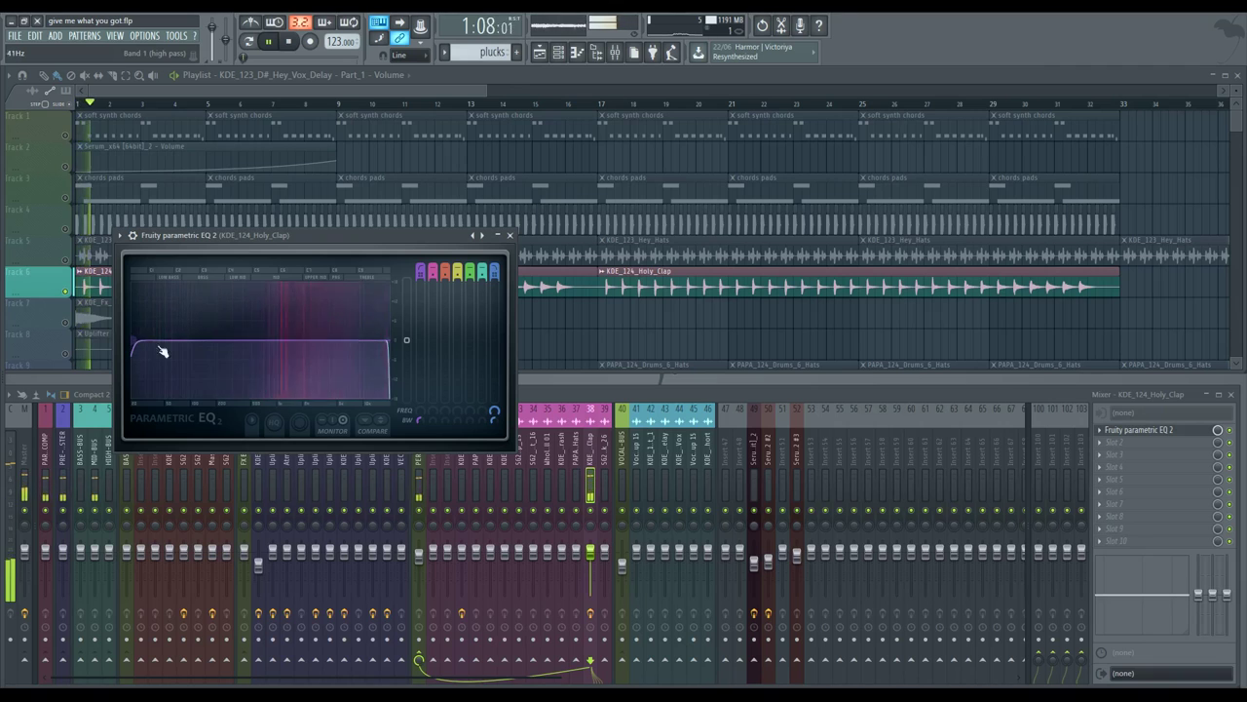
key(space)
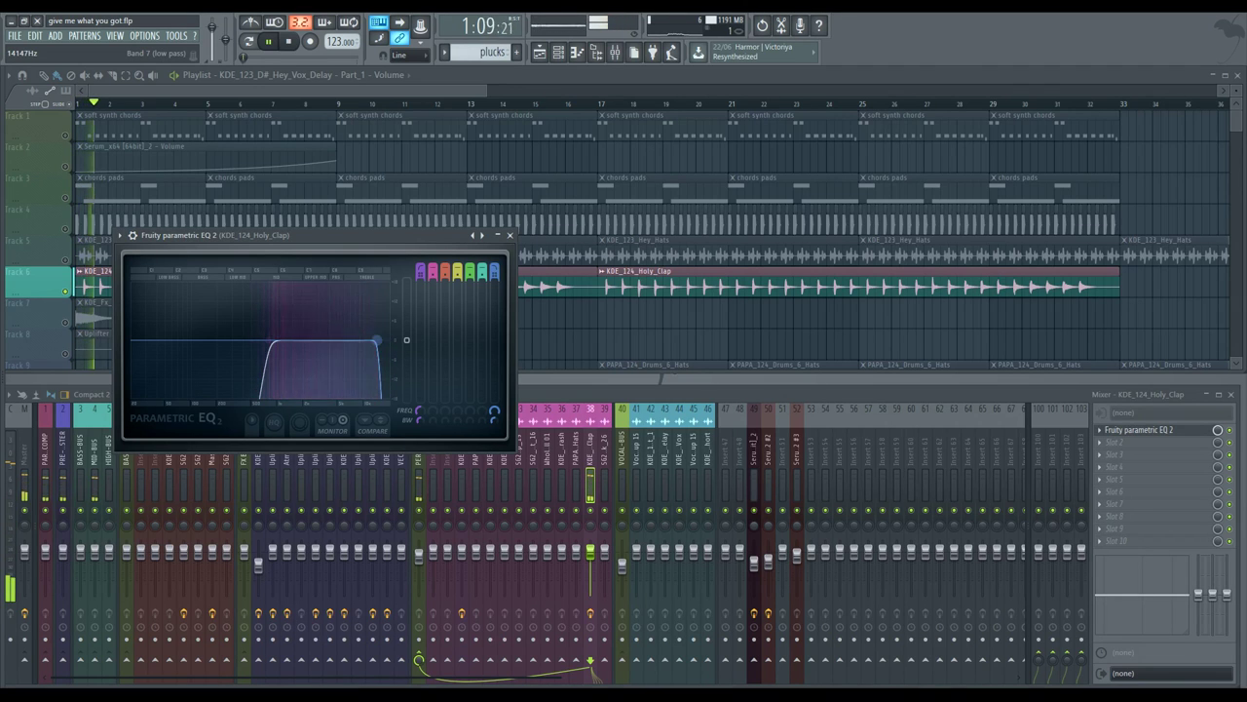
mouse_move(275, 345)
mouse_down()
mouse_move(317, 341)
mouse_move(245, 340)
mouse_move(257, 340)
mouse_up()
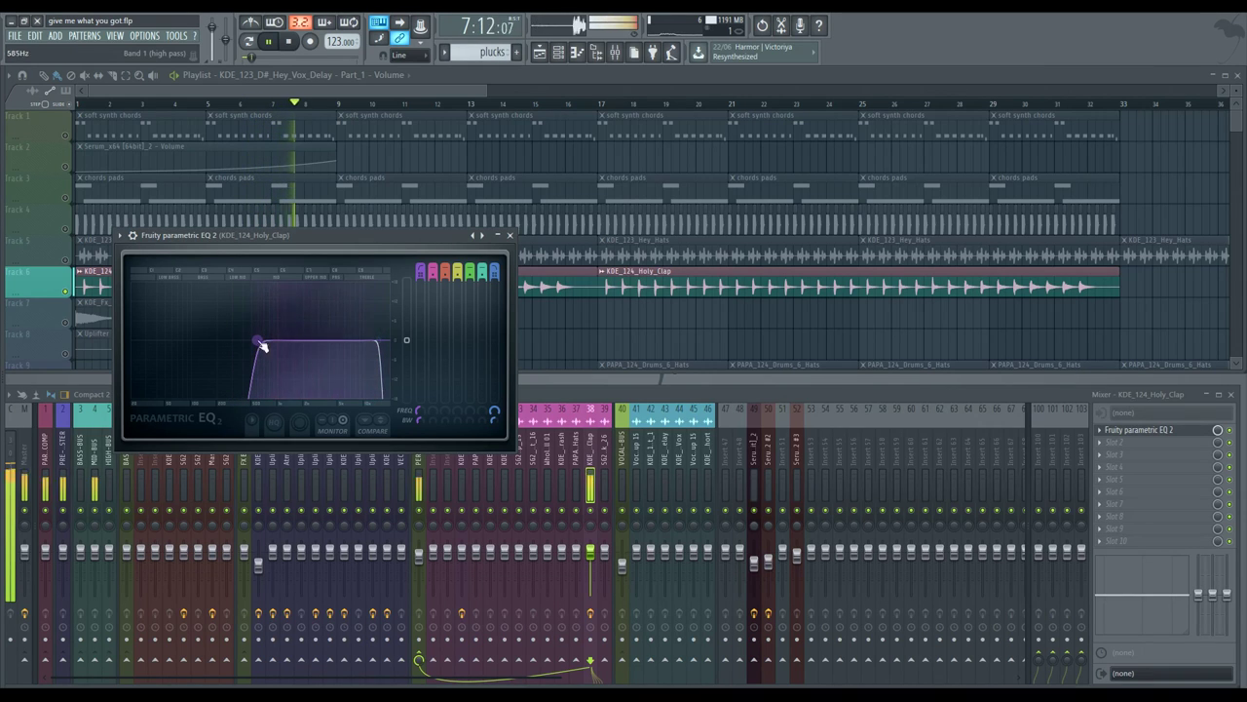
key(space)
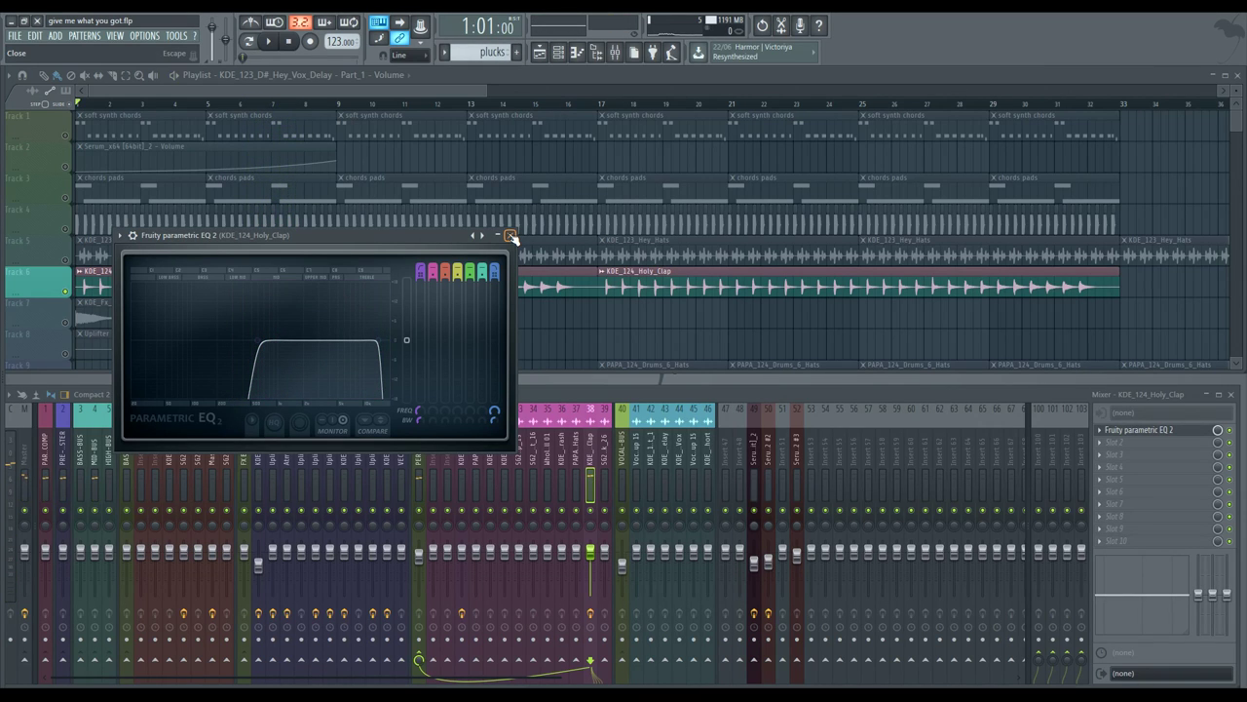
click(511, 237)
- Solo the KDE_123_D#_Hey_Vox_Delay clips on playlist track 10 and load Fruity parametric EQ 2 on their mixer channel 43
scroll(170, 264, down, 5)
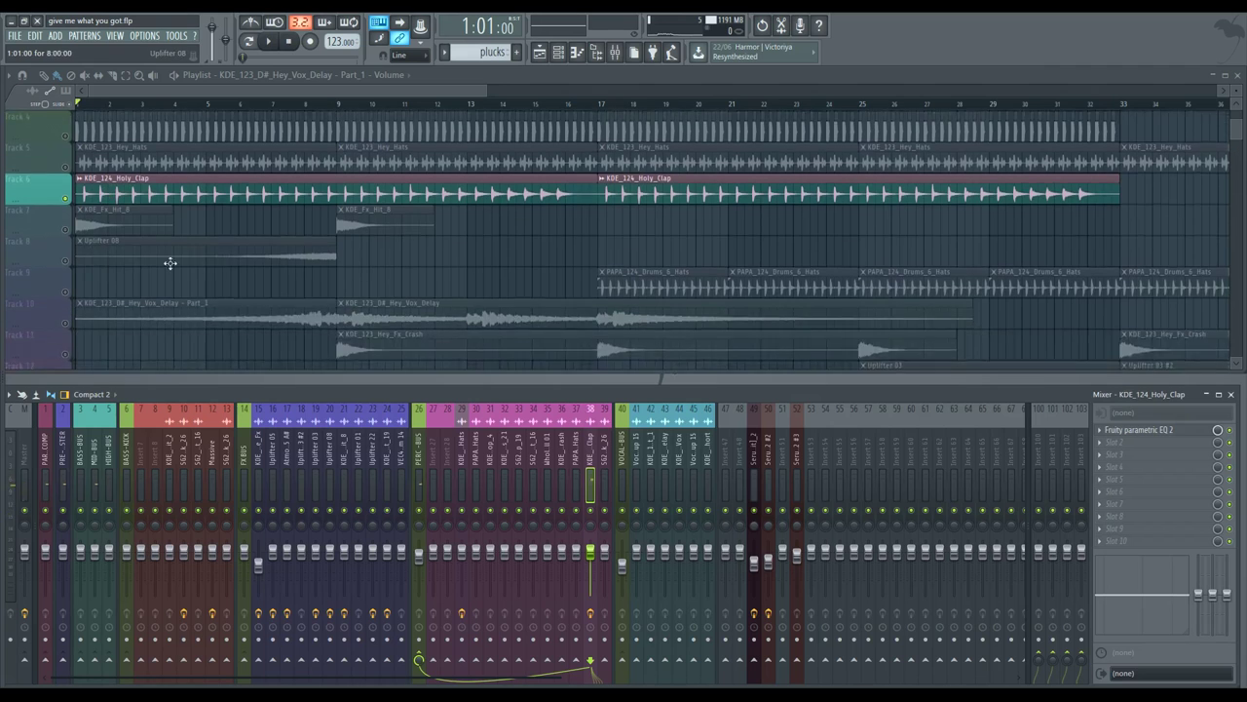
right_click(66, 260)
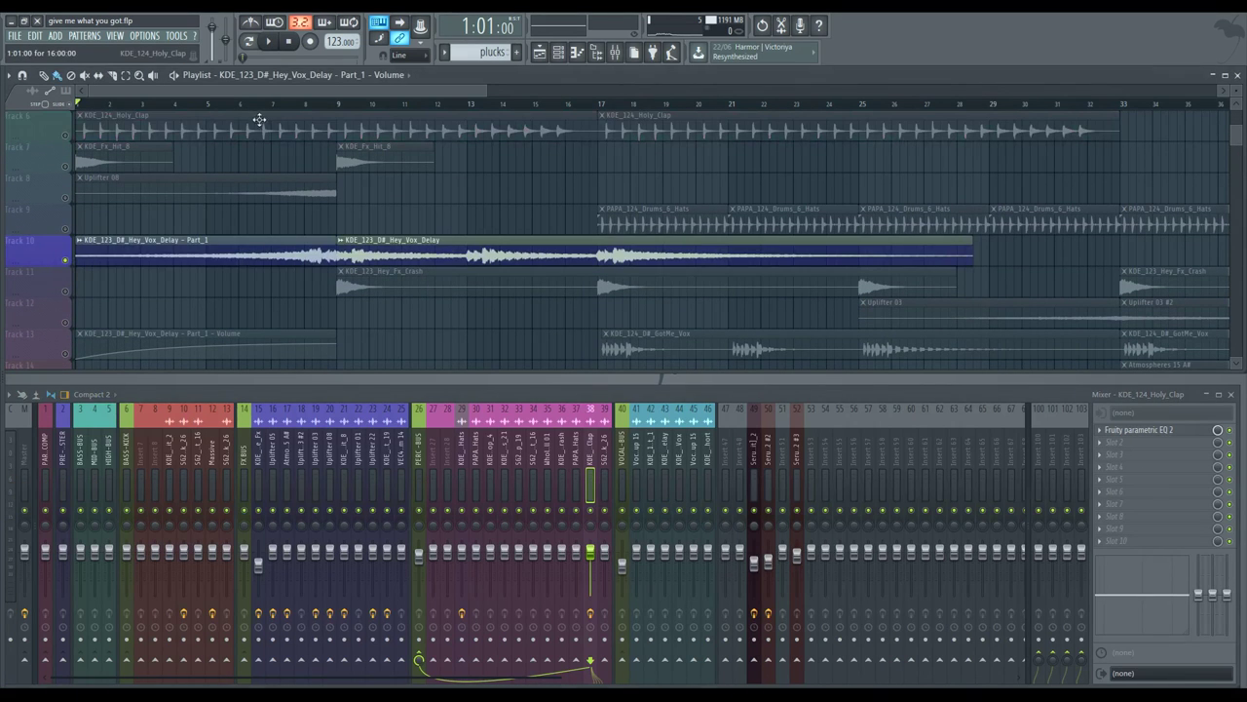
click(666, 451)
click(798, 389)
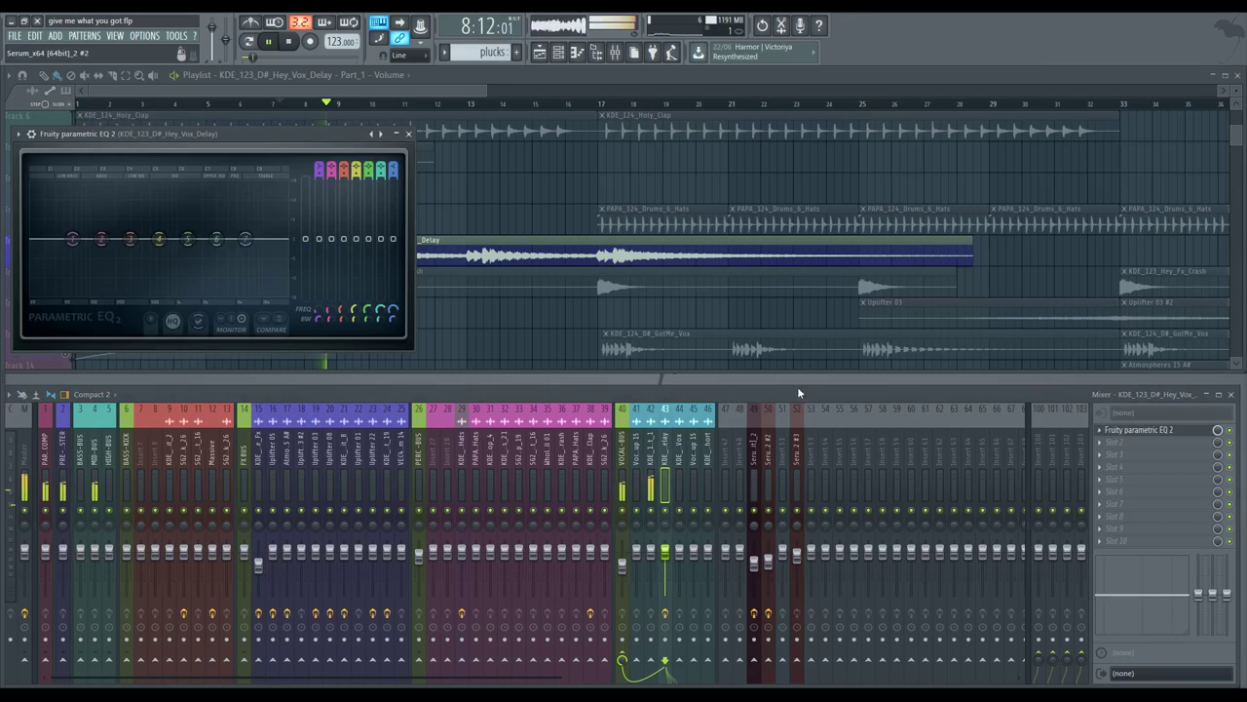
- Close the vocal delay's equalizer, load Fruity parametric EQ 2 on the KDE_123_D#_Hey_Vox_Delay - Part_1 channel 42, and restart playback
drag(245, 143, 796, 180)
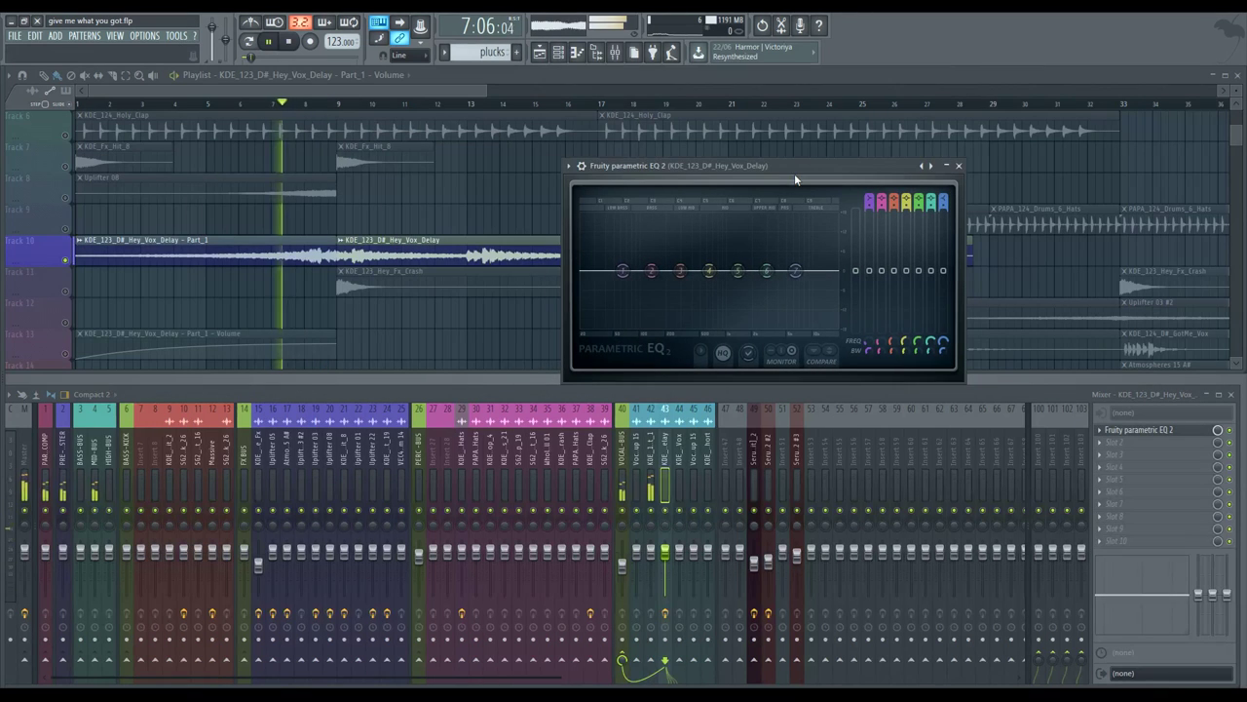
click(958, 165)
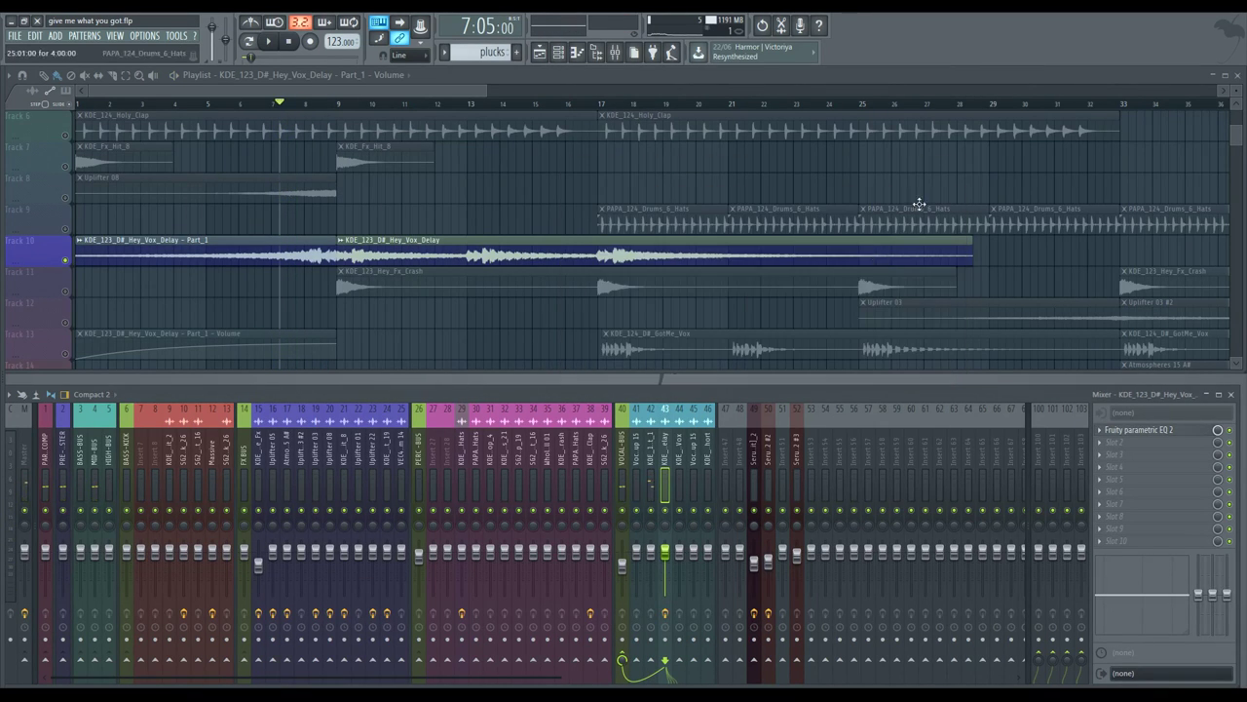
click(649, 446)
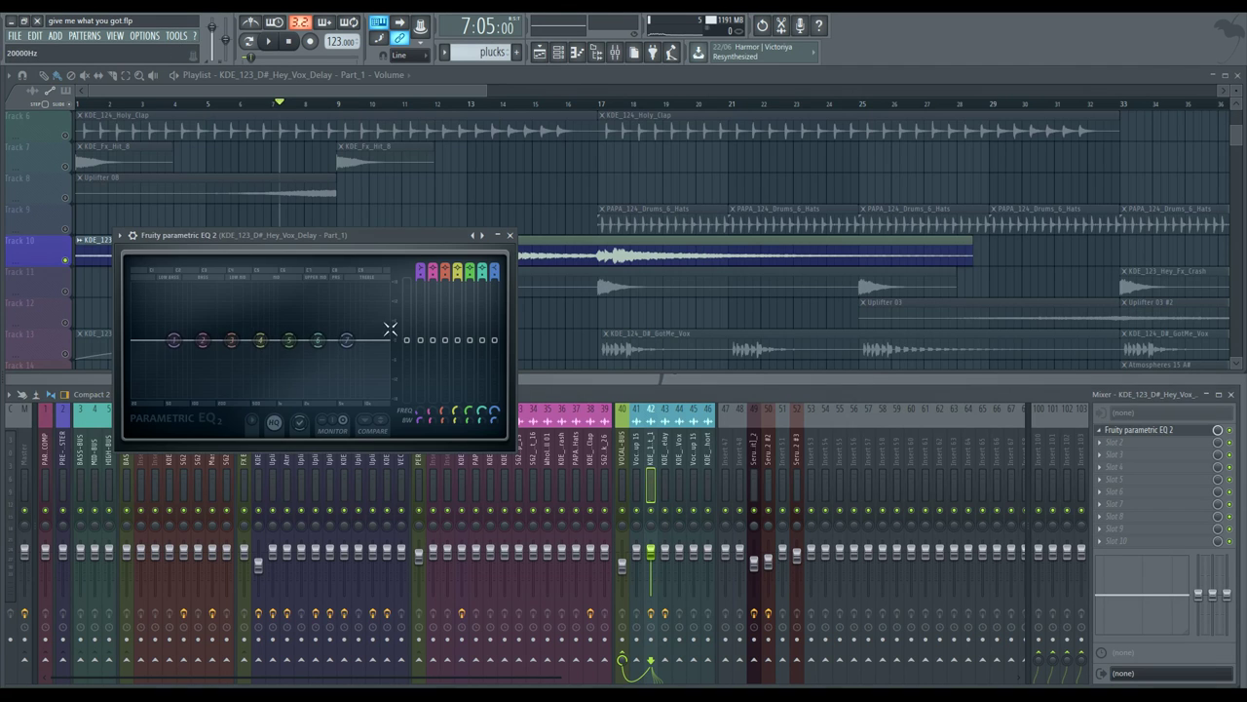
key(space)
drag(286, 236, 505, 234)
- Cut the Part_1 vocal delay's lows with the band 1 shelf and its highs with the band 7 shelf, and close the equalizer
drag(380, 344, 435, 383)
key(space)
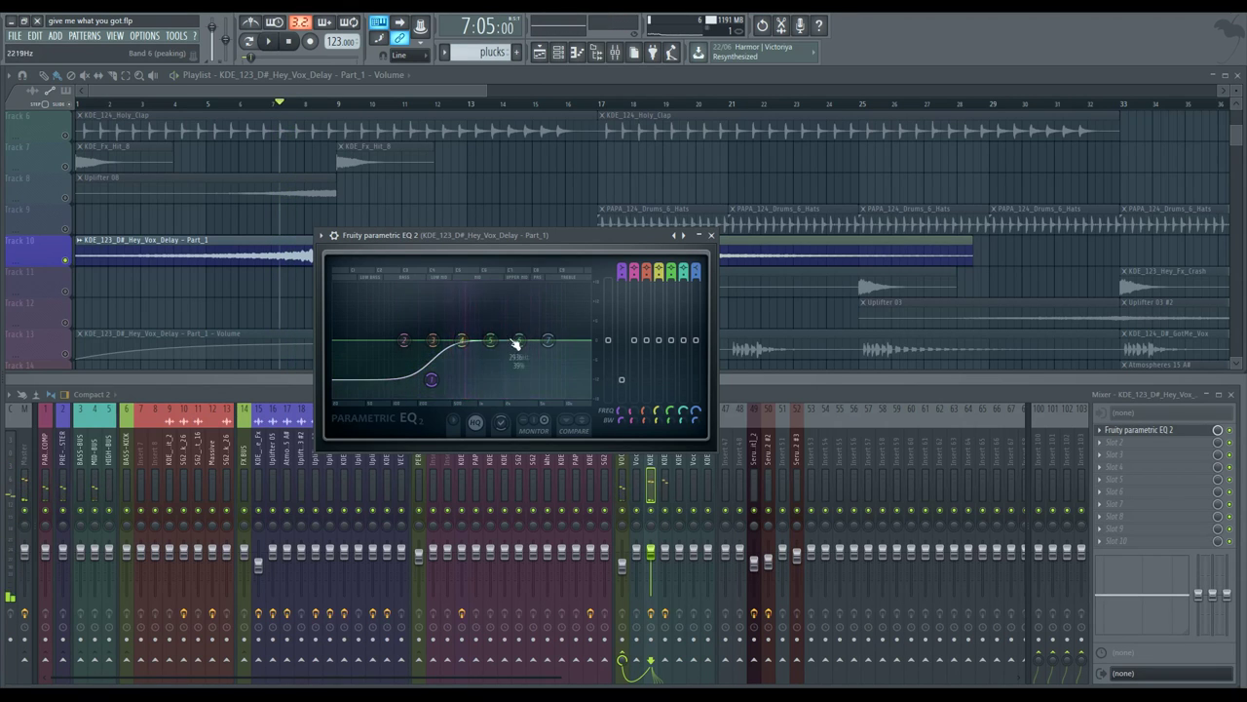
key(space)
drag(548, 340, 542, 369)
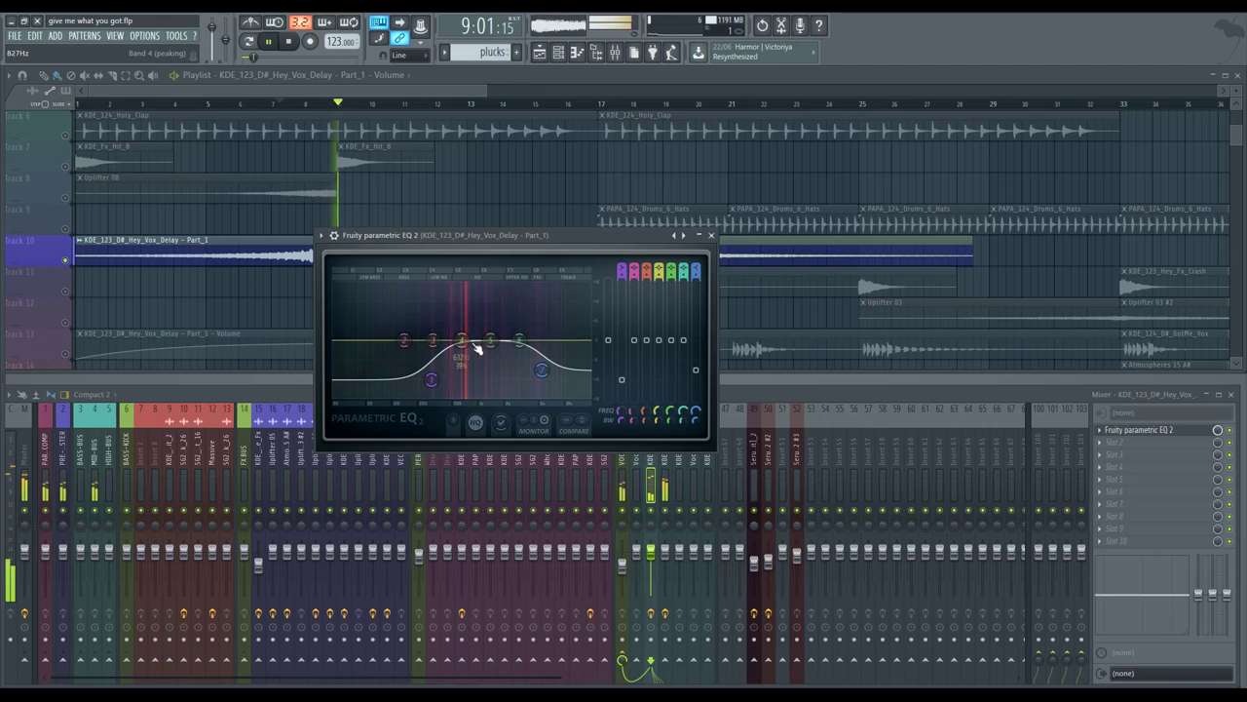
click(712, 237)
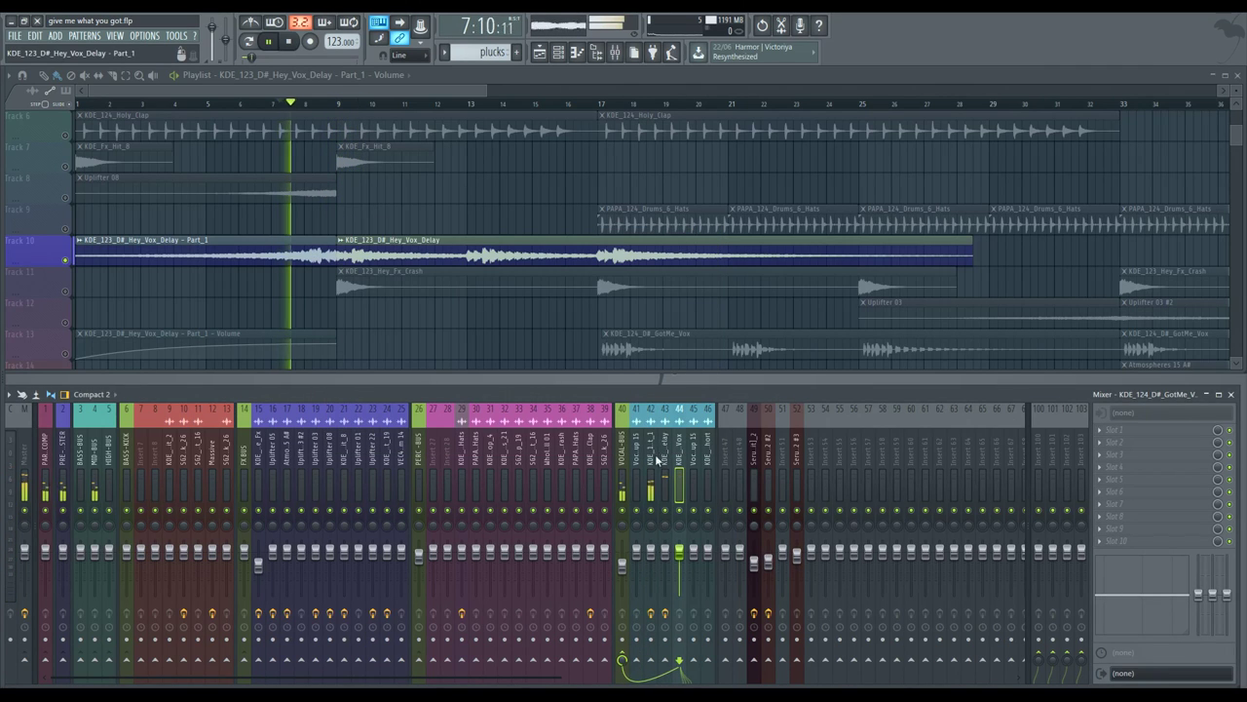
- Reopen the equalizer on the KDE_123_D#_Hey_Vox_Delay channel 43 and lower its band 1 low shelf and band 7 high shelf
click(663, 458)
click(1142, 434)
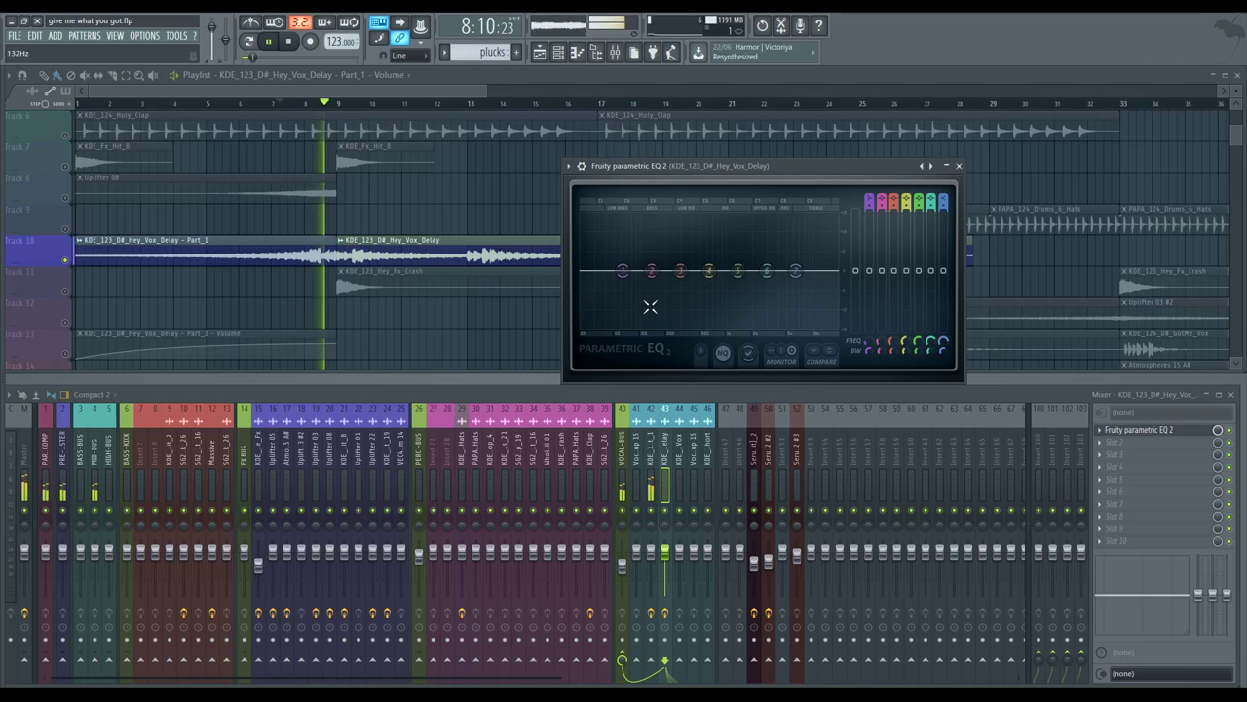
drag(624, 272, 672, 320)
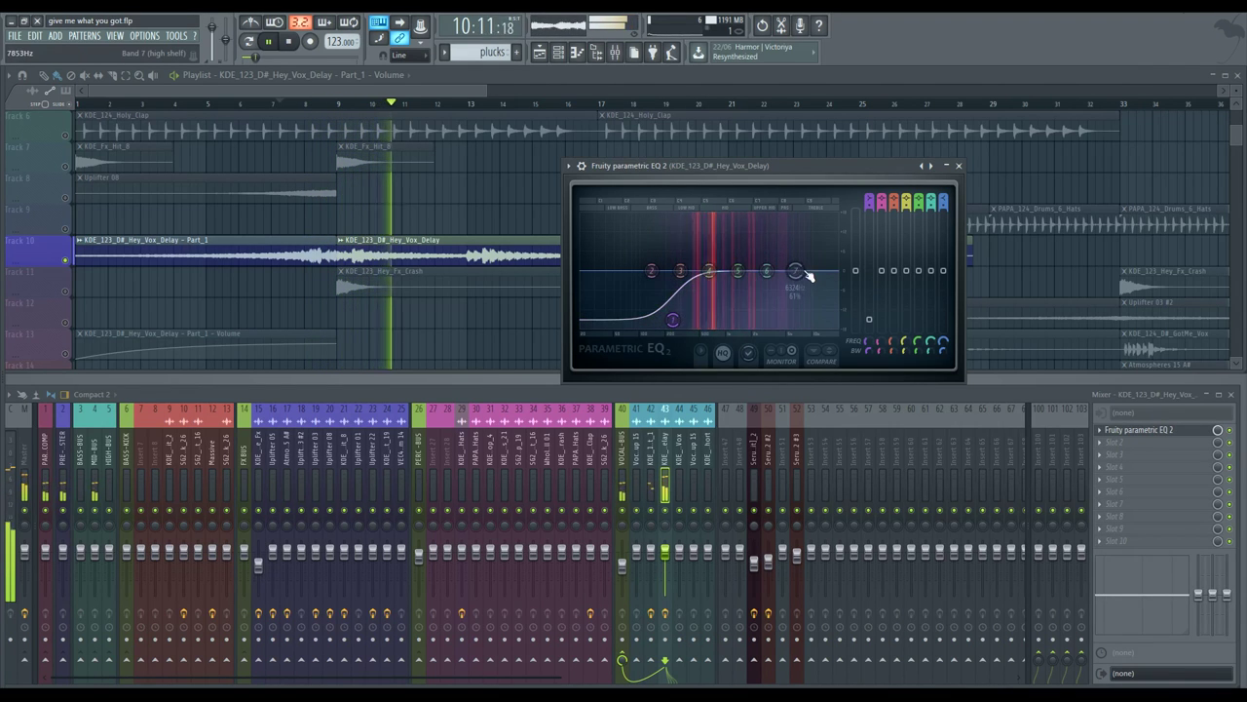
drag(808, 276, 806, 307)
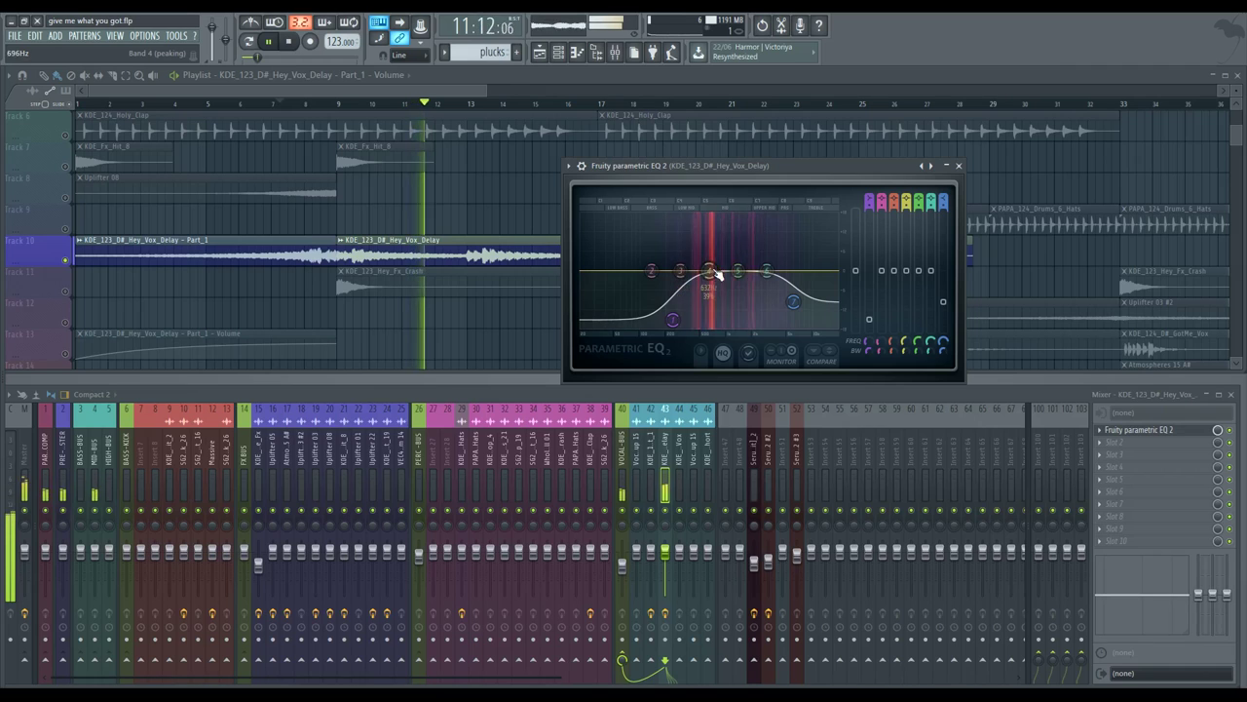
- Cut the vocal delay's band 4 by about 1.3 dB at about 650 Hz, close the equalizer and stop playback
drag(717, 276, 709, 280)
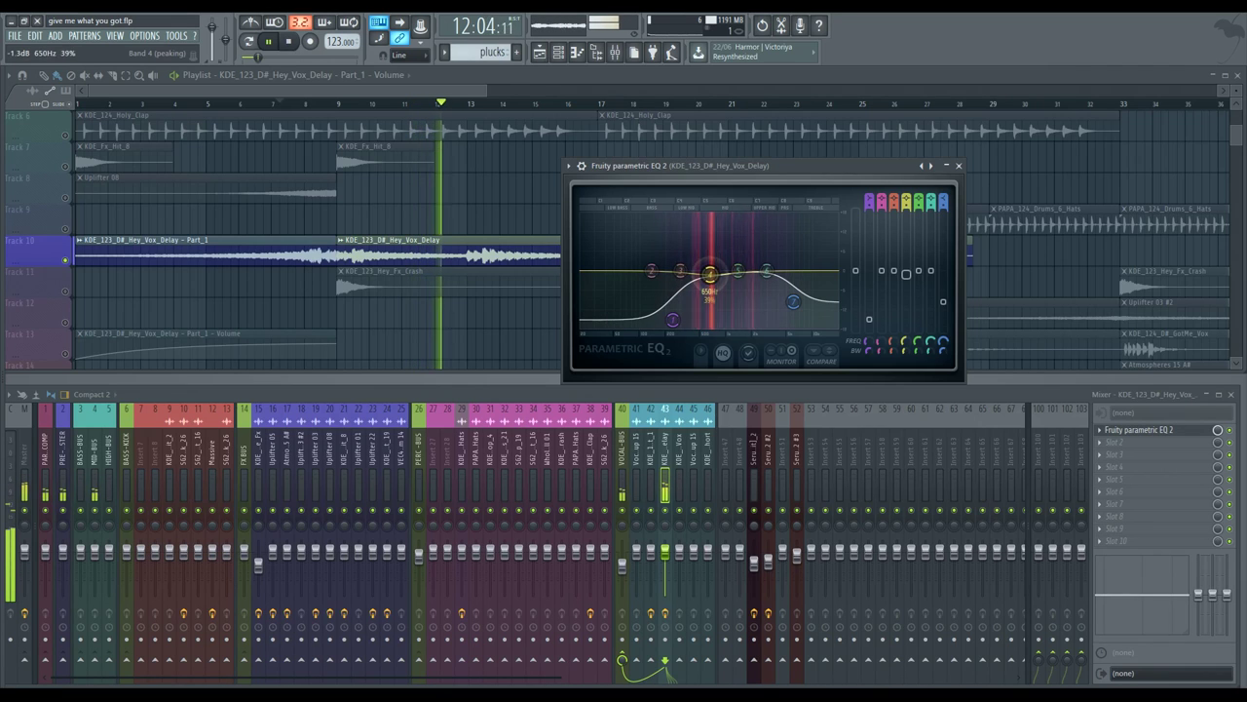
click(960, 166)
key(space)
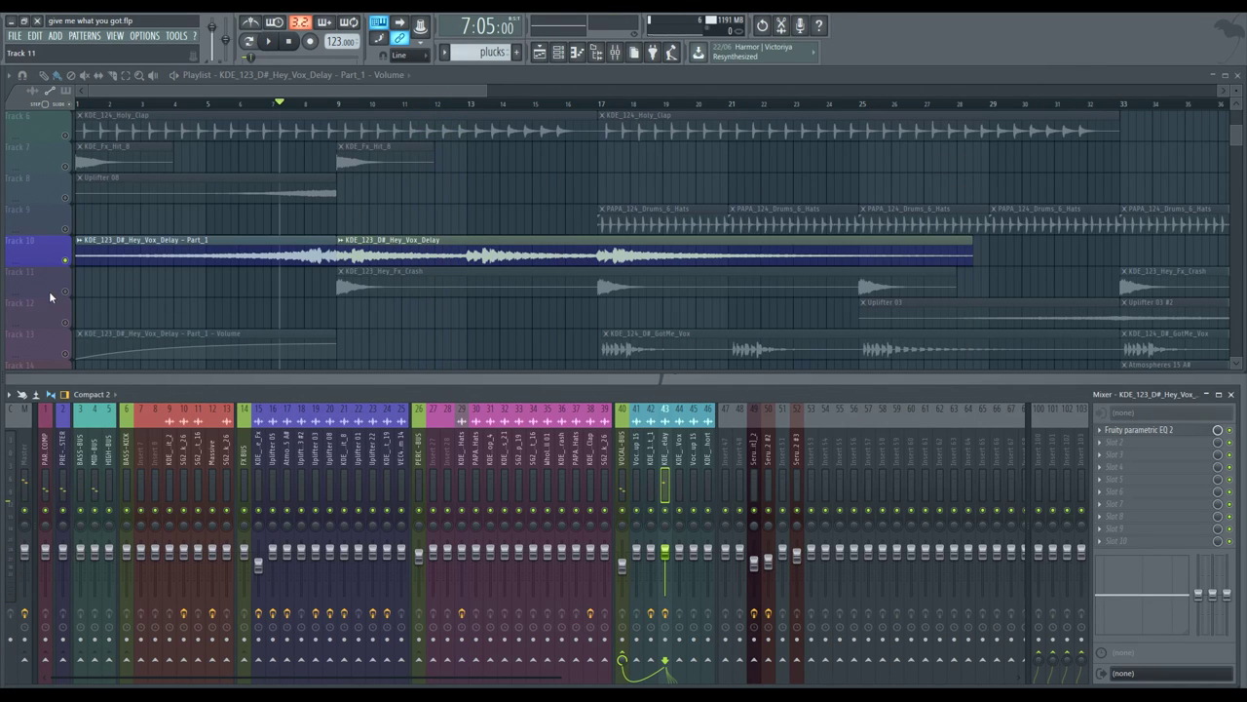
- Solo the KDE_123_Hey_Fx_Crash clips on playlist track 11 and load Fruity parametric EQ 2 on their mixer channel 36
click(69, 291)
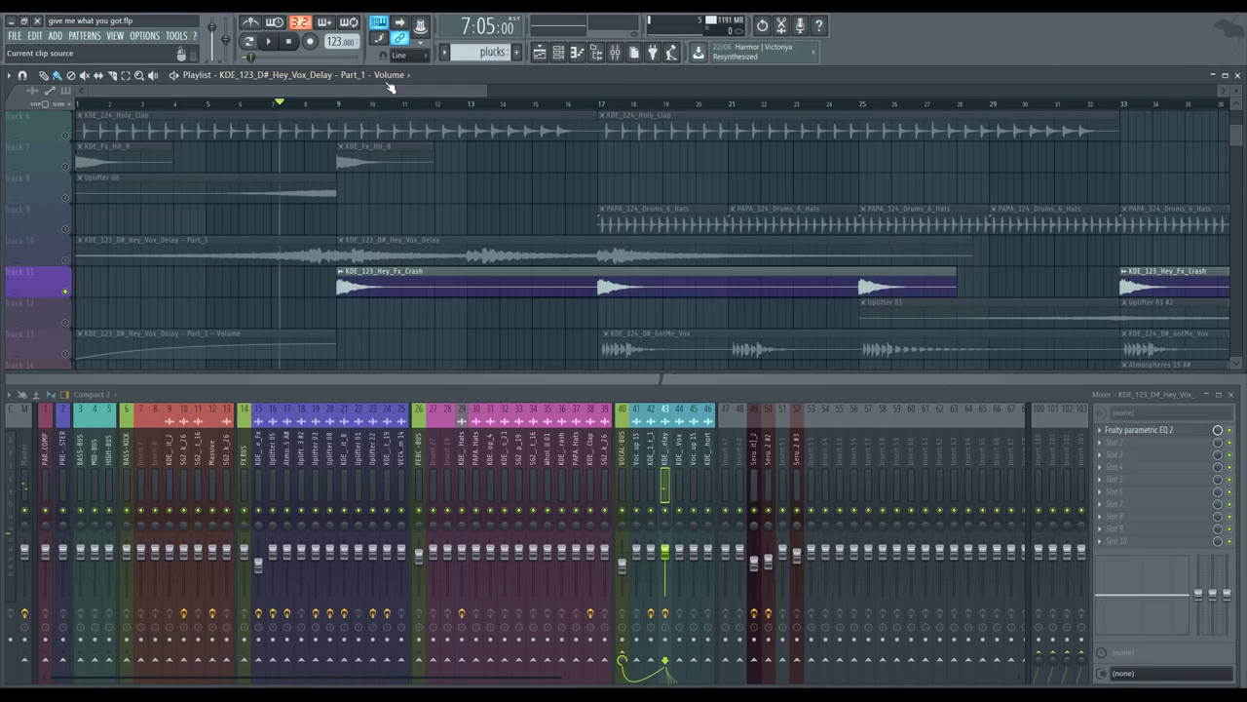
key(space)
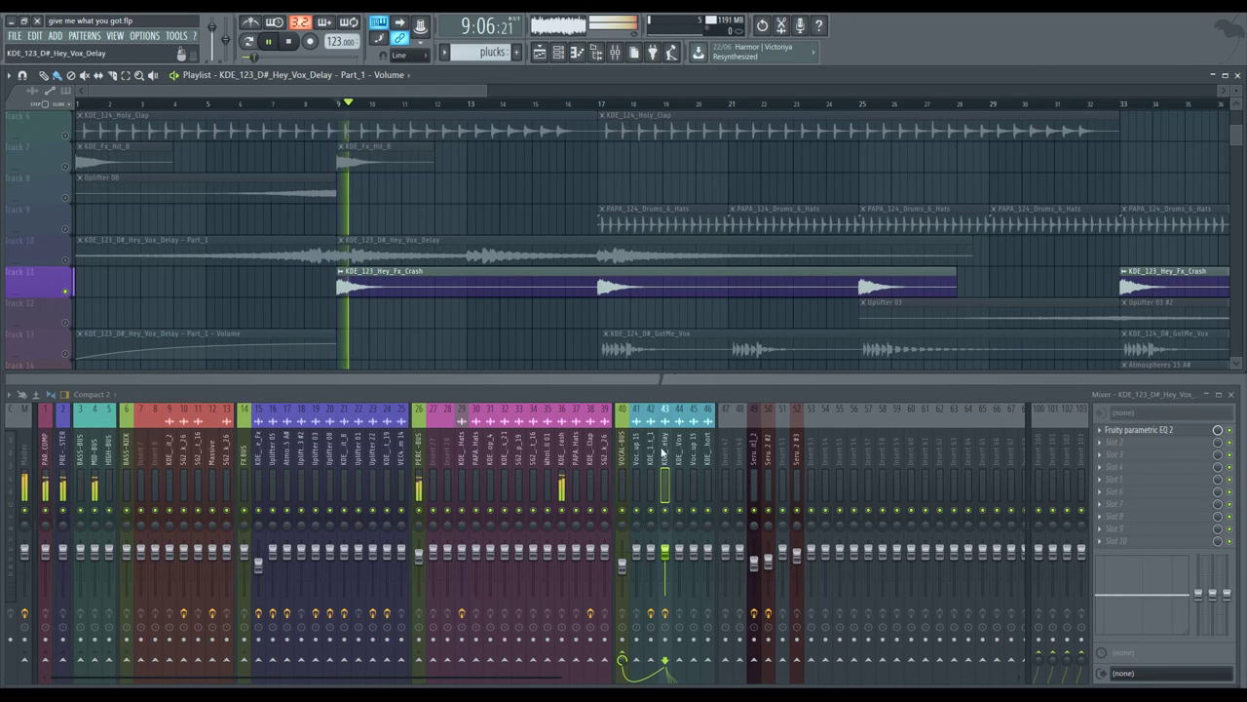
click(558, 443)
key(space)
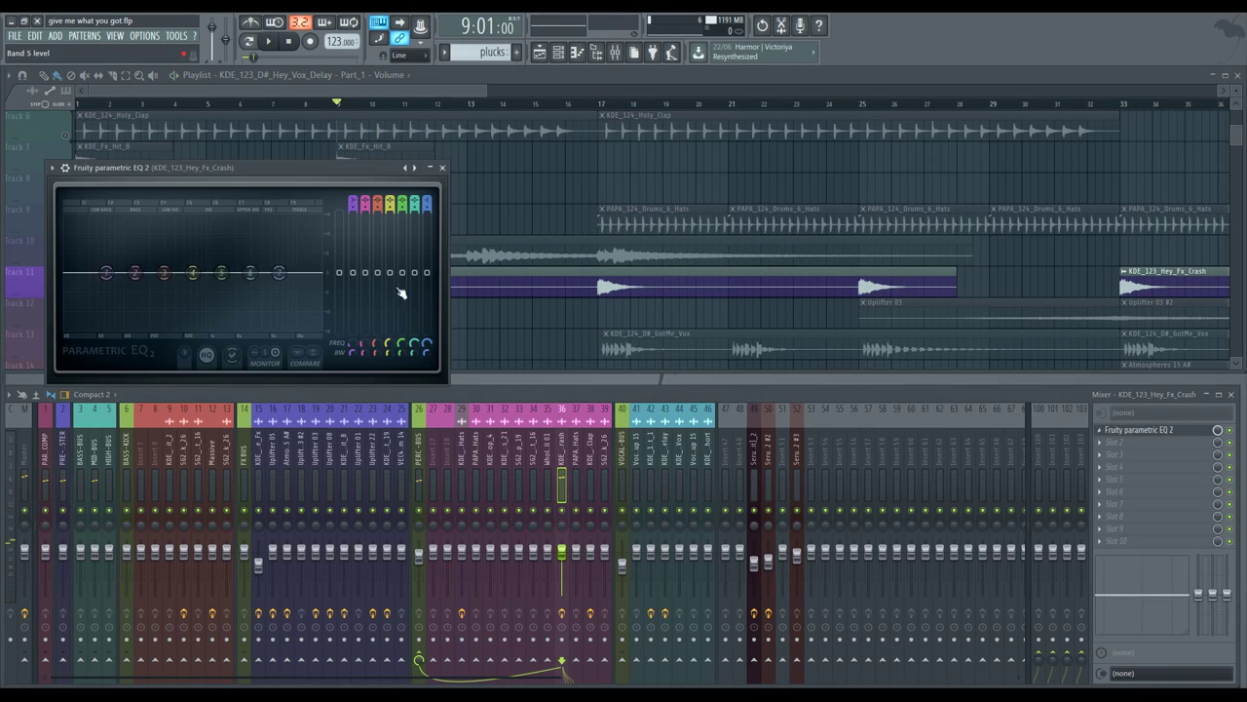
- During playback, set the crash's band 1 low shelf to about -12.4 dB at about 1299 Hz, stop playback and close the equalizer
key(space)
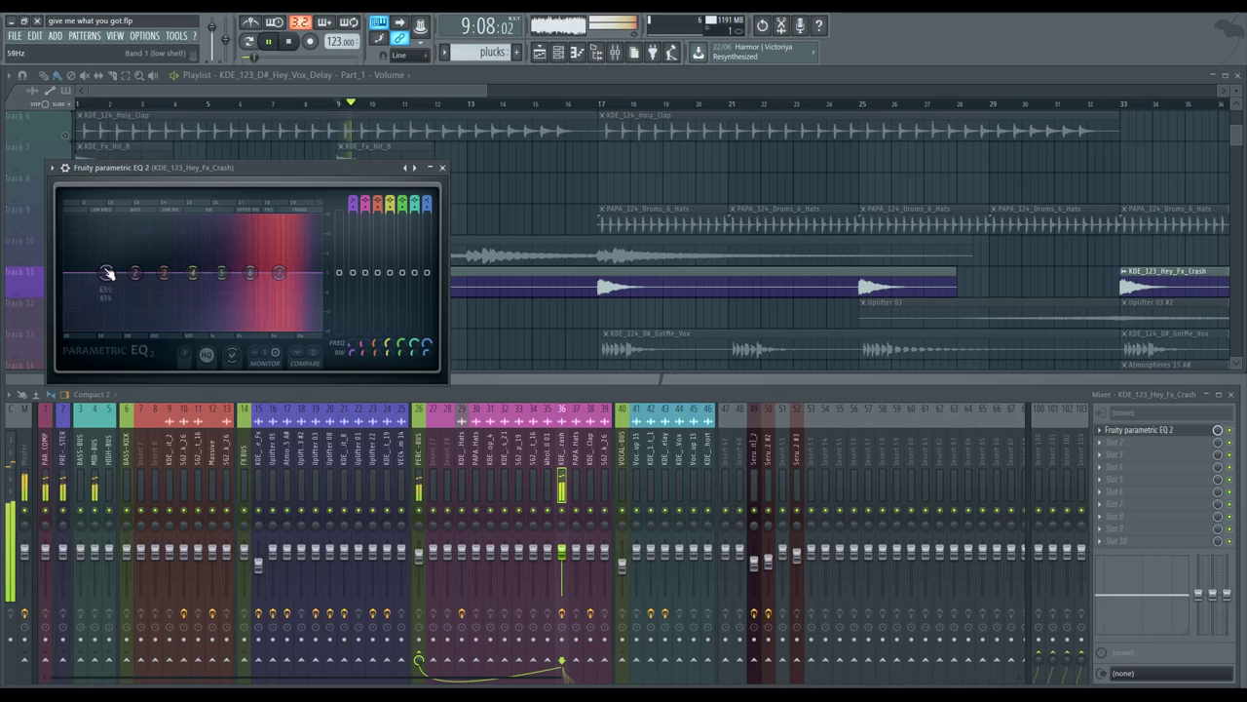
drag(108, 272, 217, 312)
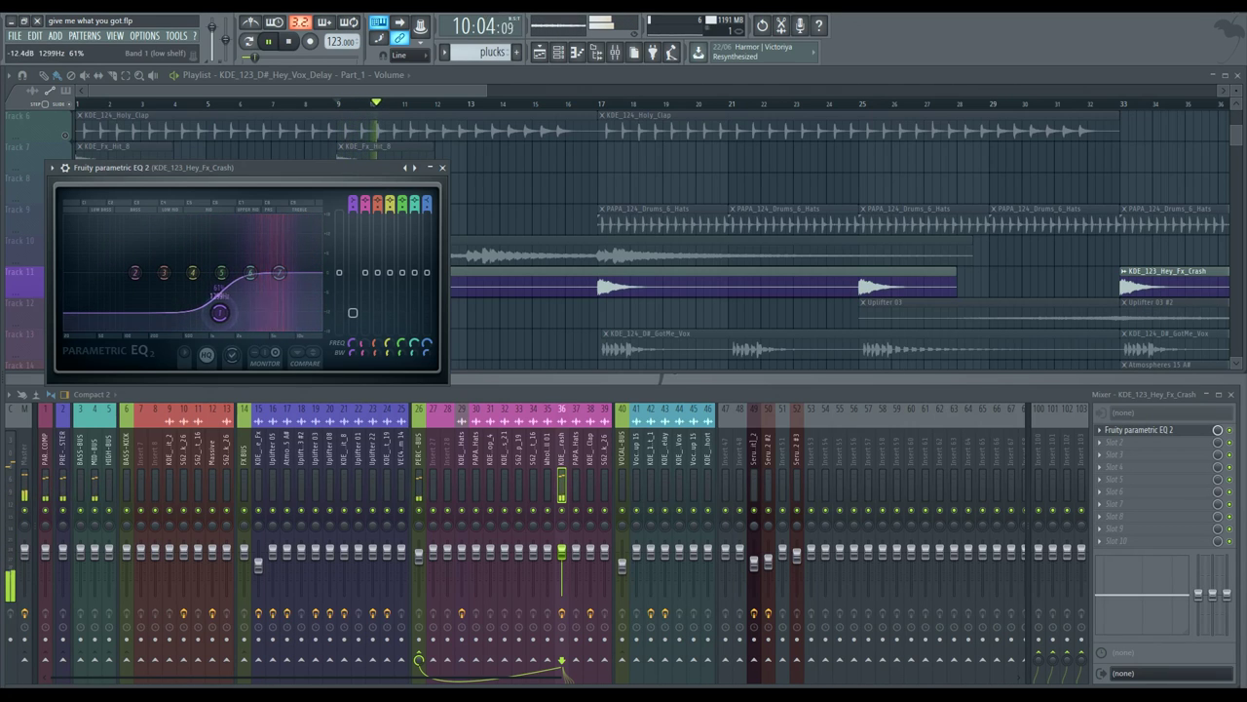
key(space)
click(442, 168)
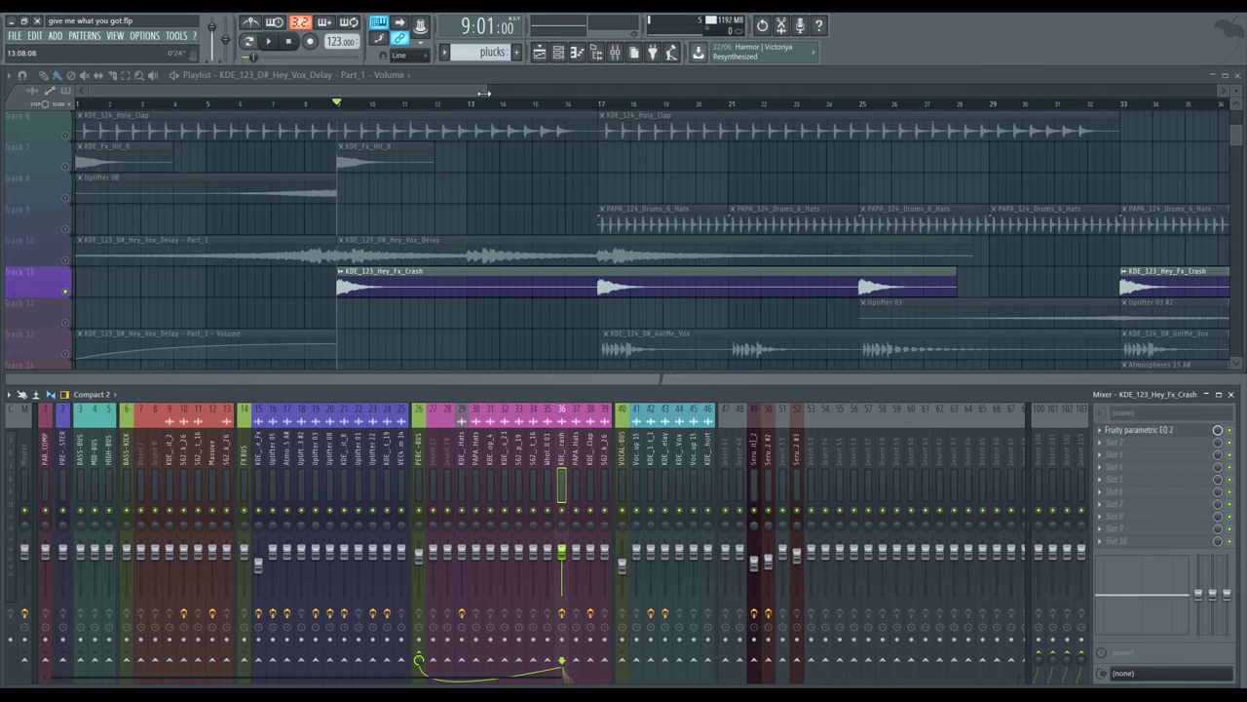
- Solo the KDE_124_D#_GotMe_Vox clips on playlist track 13 and load Fruity parametric EQ 2 on their mixer channel 44
drag(485, 93, 361, 172)
scroll(376, 203, down, 4)
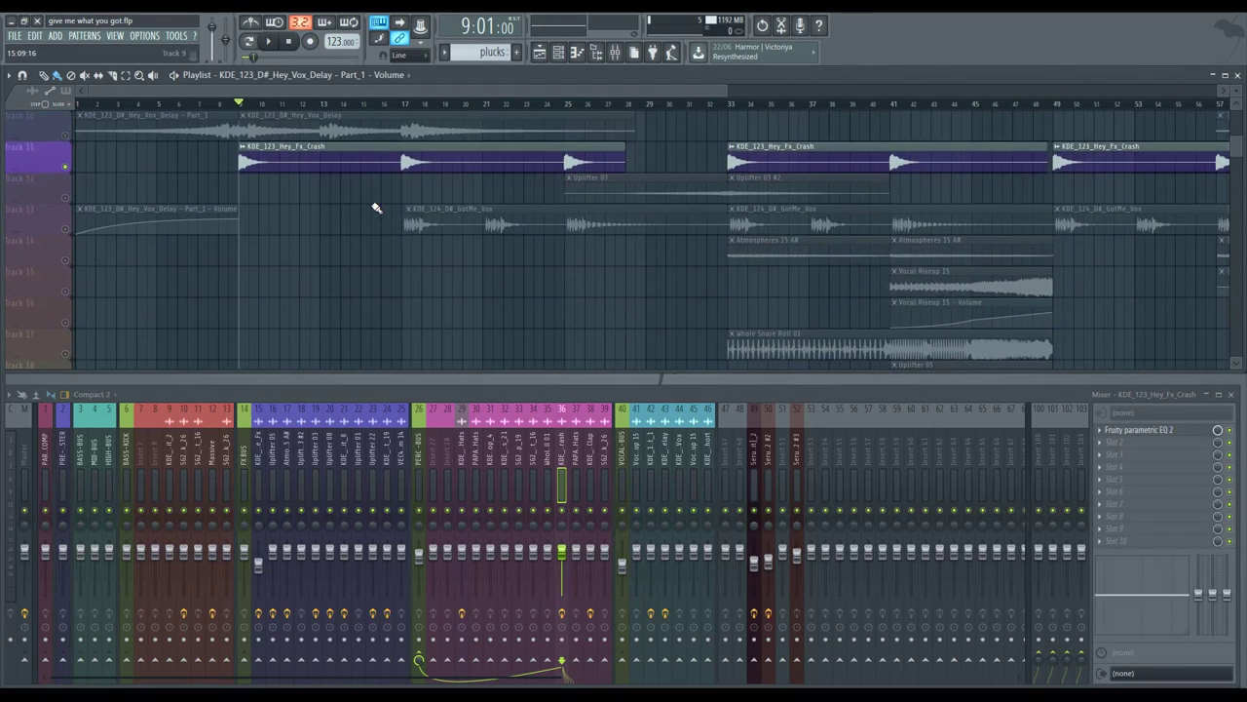
scroll(376, 208, up, 9)
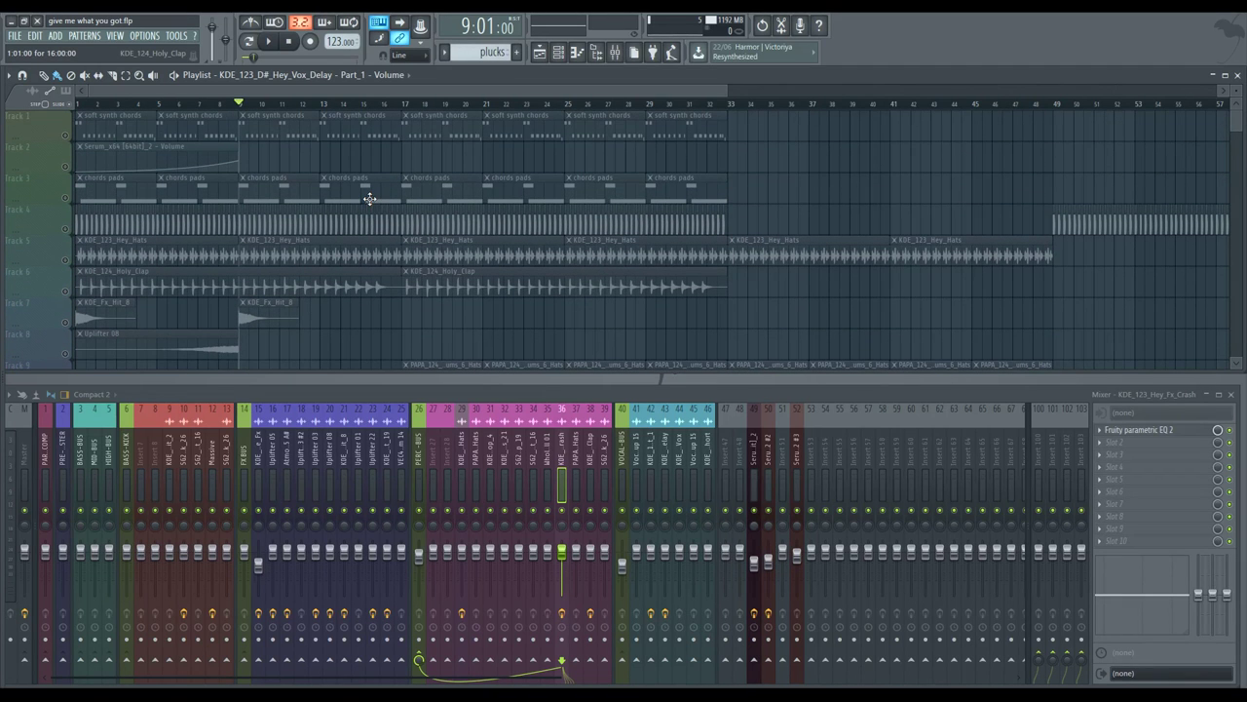
scroll(371, 199, down, 4)
scroll(370, 199, down, 2)
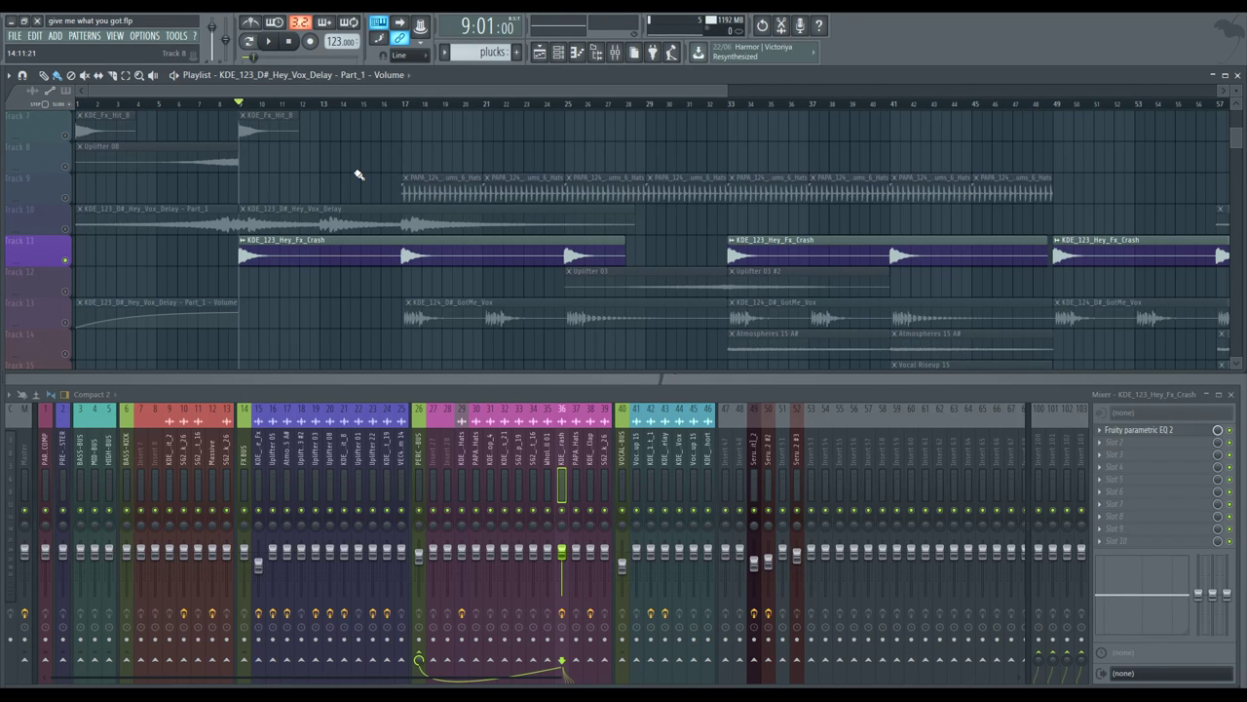
scroll(359, 175, up, 4)
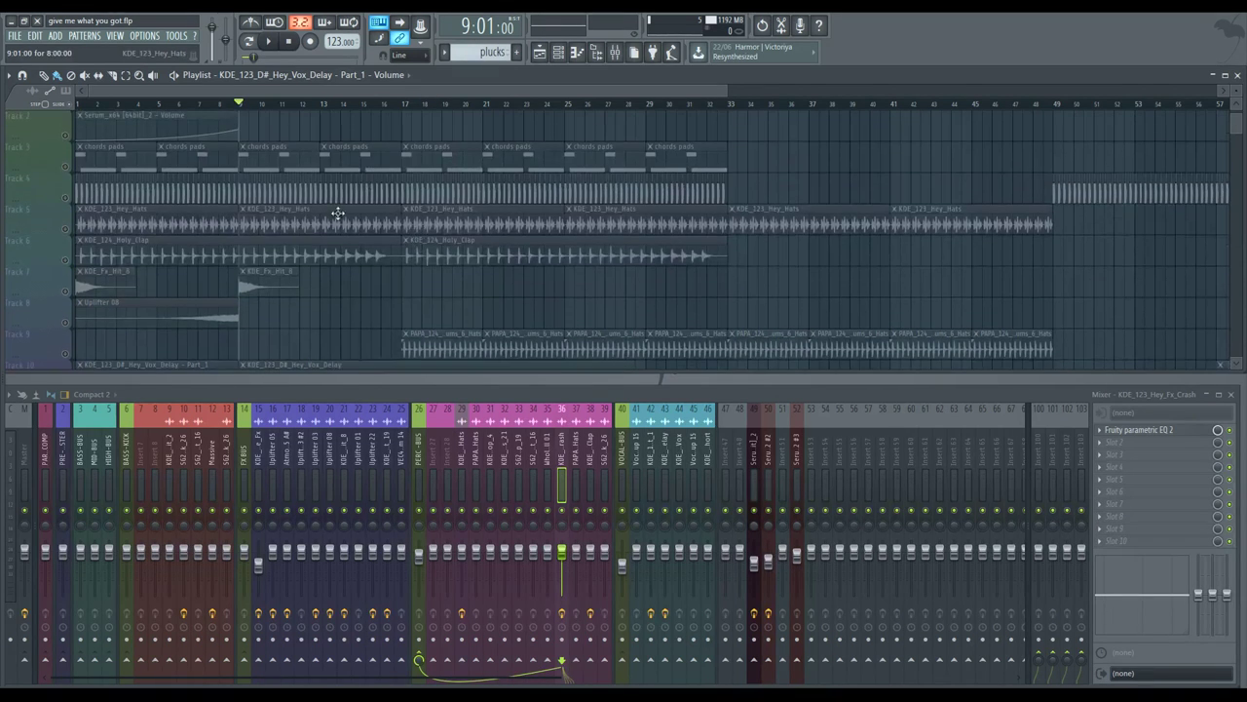
scroll(341, 215, down, 7)
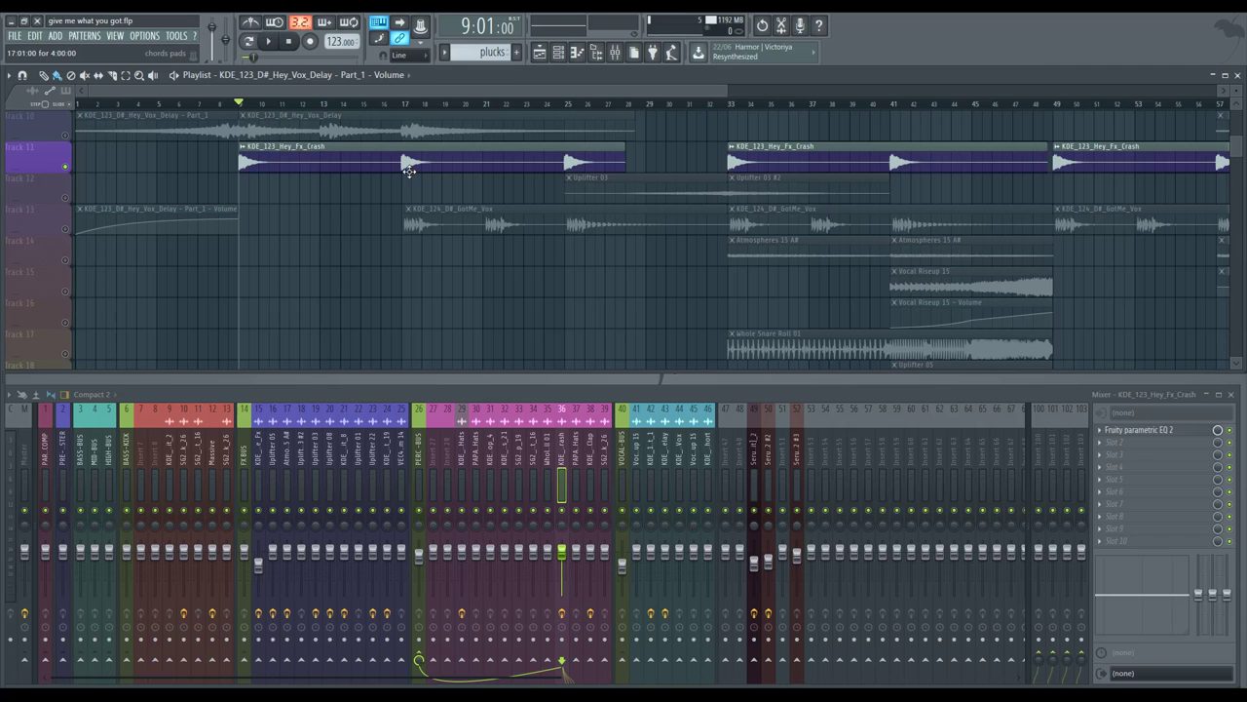
click(67, 234)
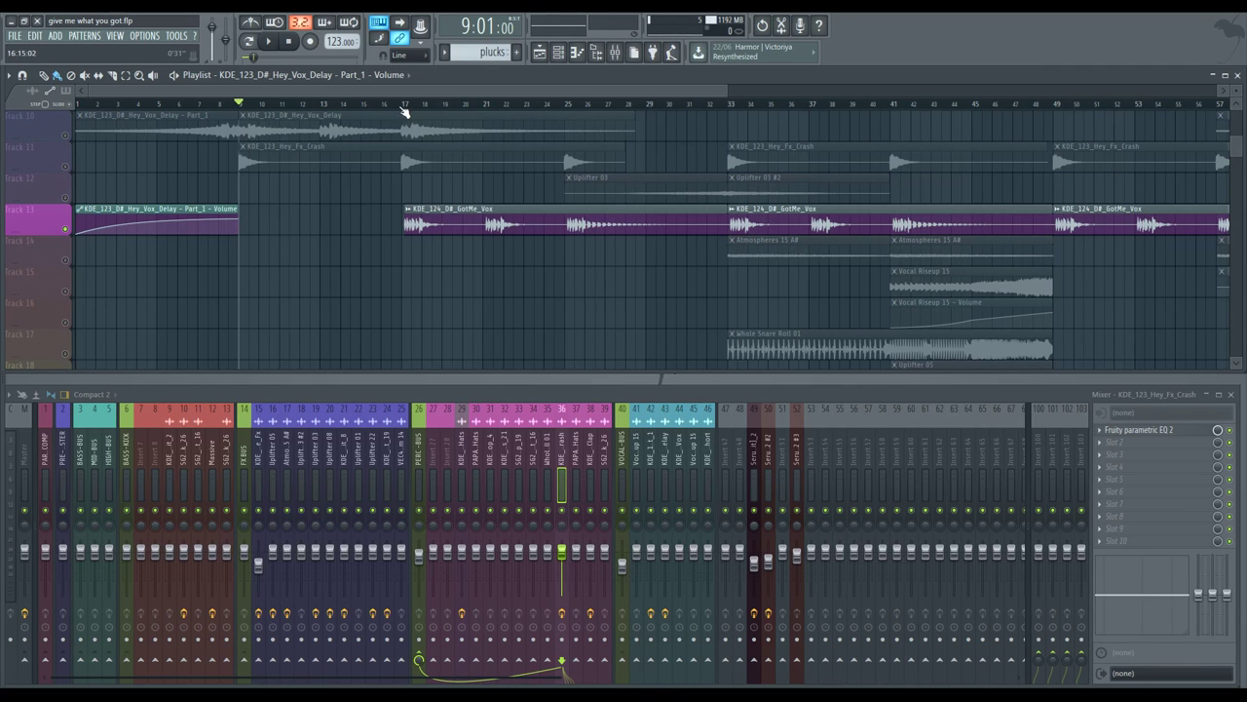
click(681, 439)
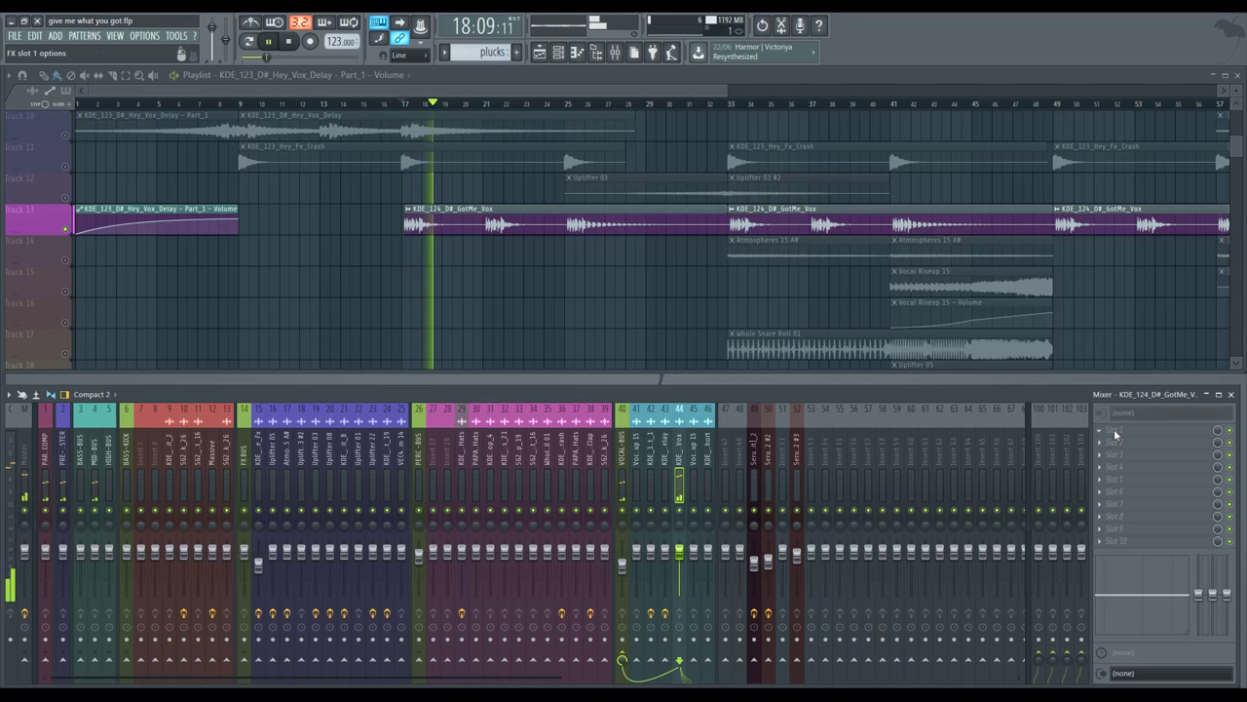
click(1114, 429)
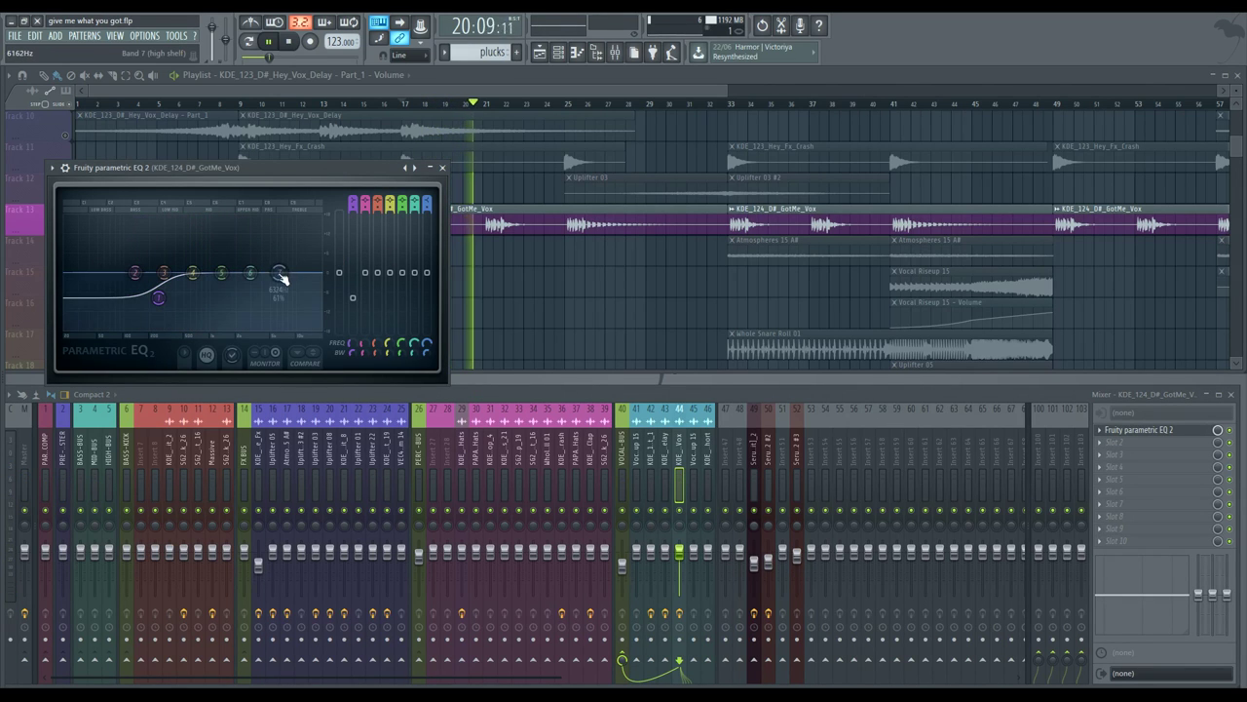
- Lower the GotMe vocal's band 1 low shelf, set its band 7 high shelf to about -6.4 dB at 8063 Hz, and close the equalizer
drag(279, 276, 288, 293)
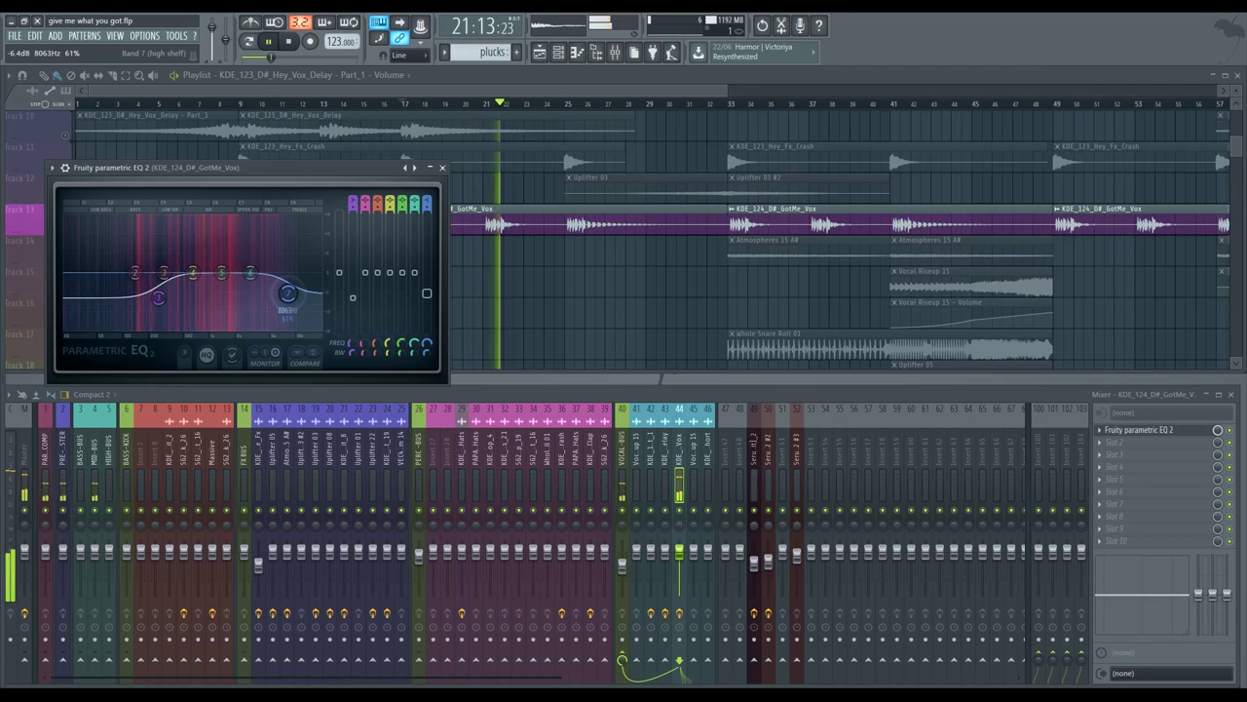
key(space)
click(442, 169)
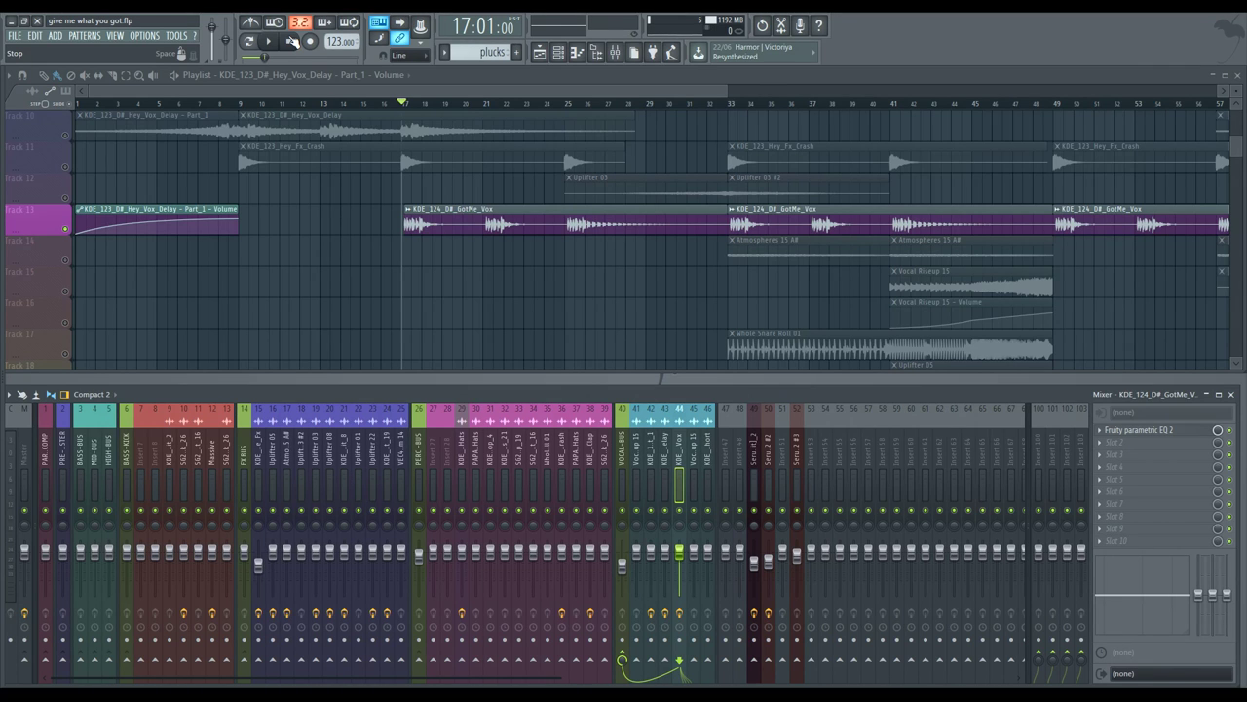
- Look through the playlist arrangement for the remaining tracks that still need equalizing
scroll(565, 206, down, 2)
scroll(565, 205, down, 3)
scroll(570, 205, up, 8)
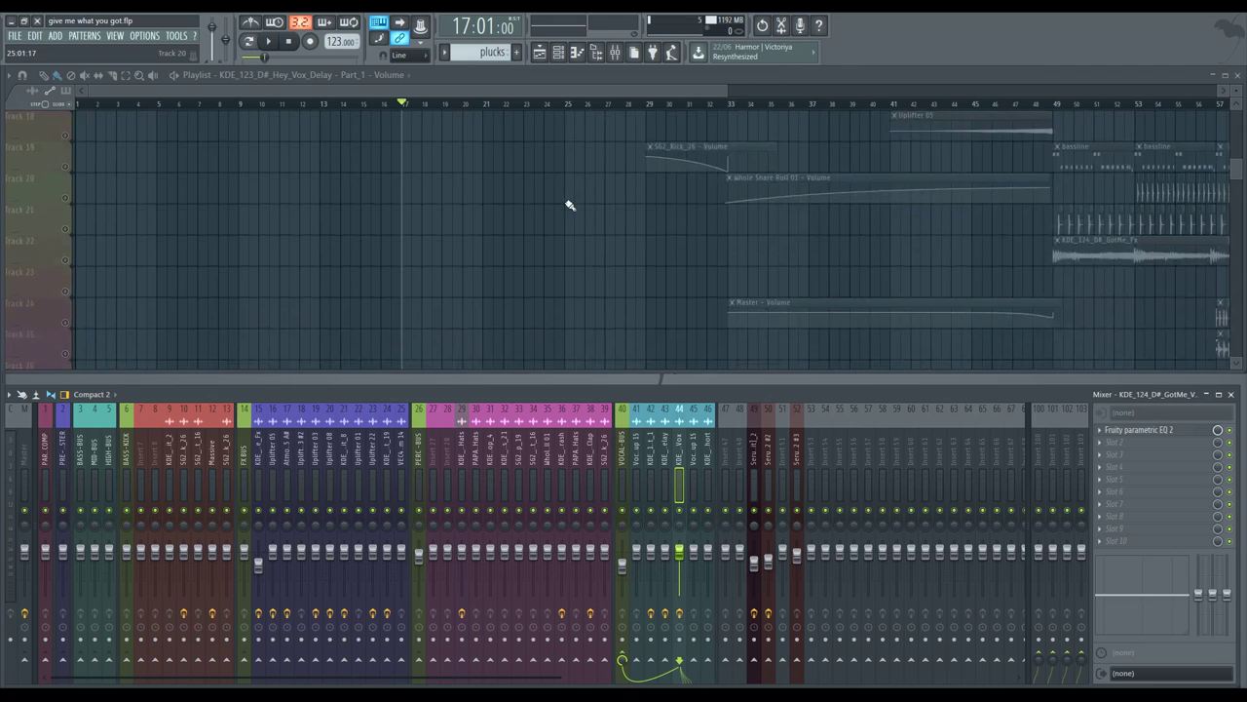
scroll(570, 205, up, 5)
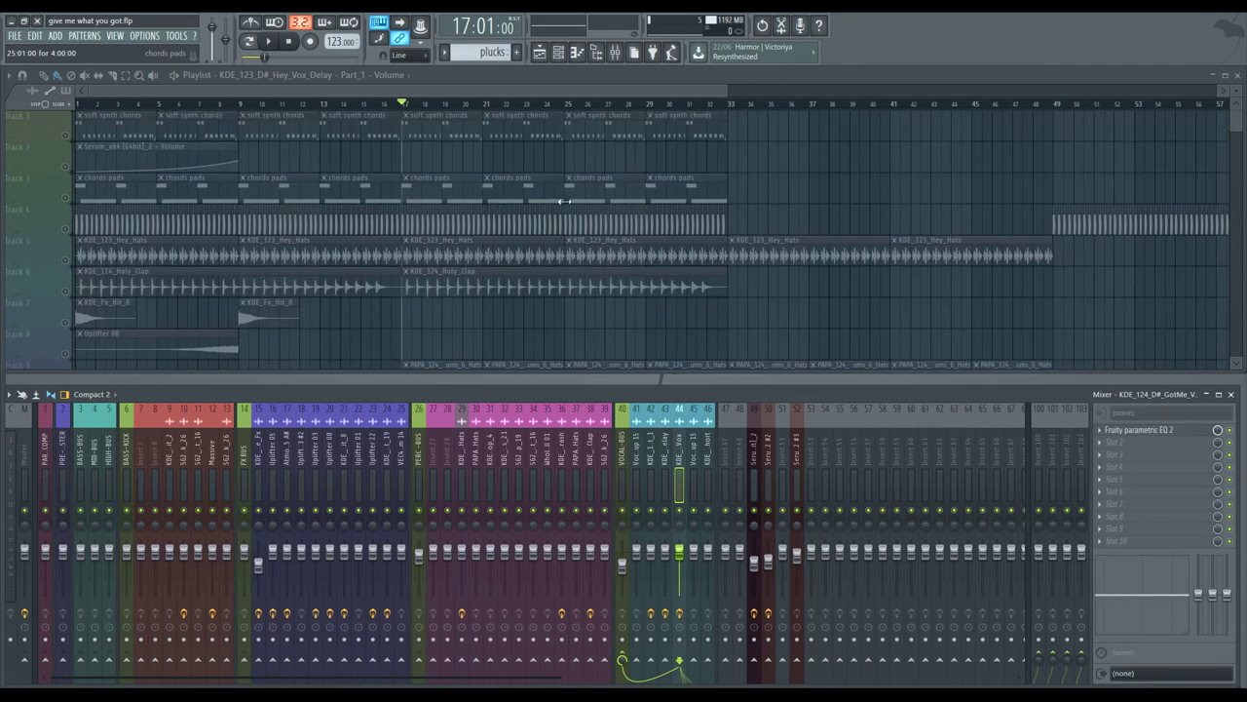
scroll(565, 202, down, 4)
scroll(565, 201, down, 4)
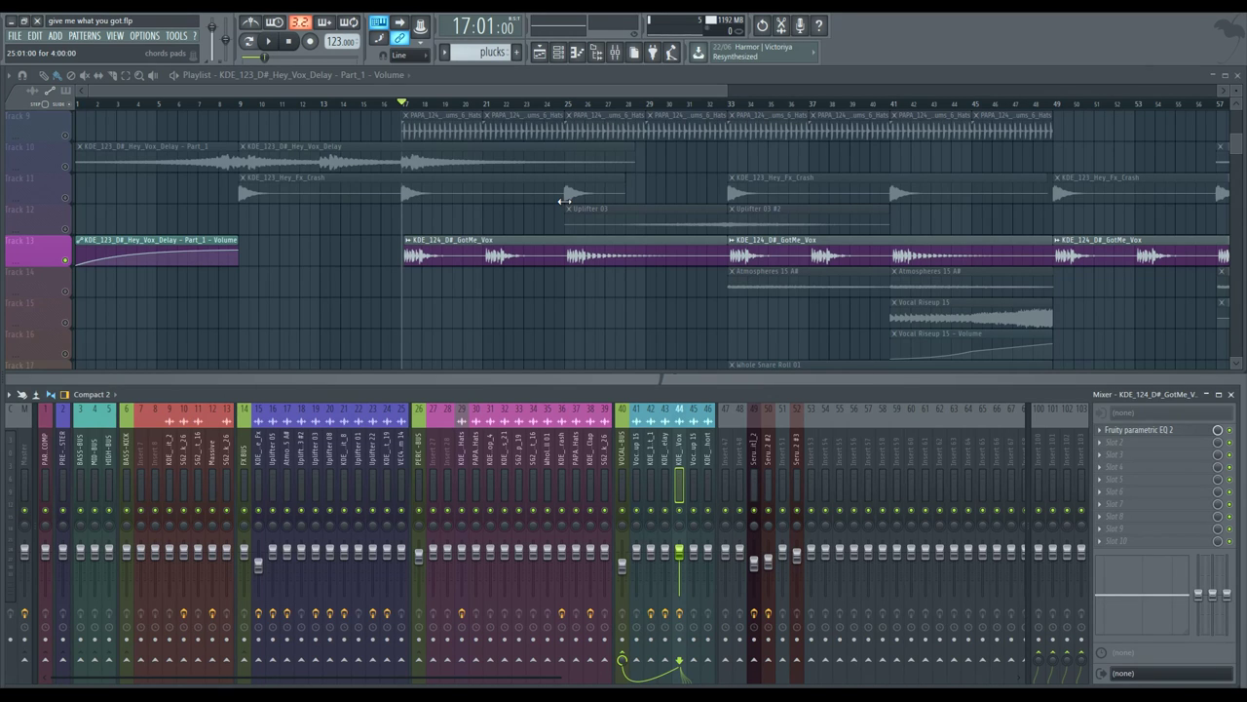
drag(627, 90, 648, 89)
scroll(452, 218, up, 8)
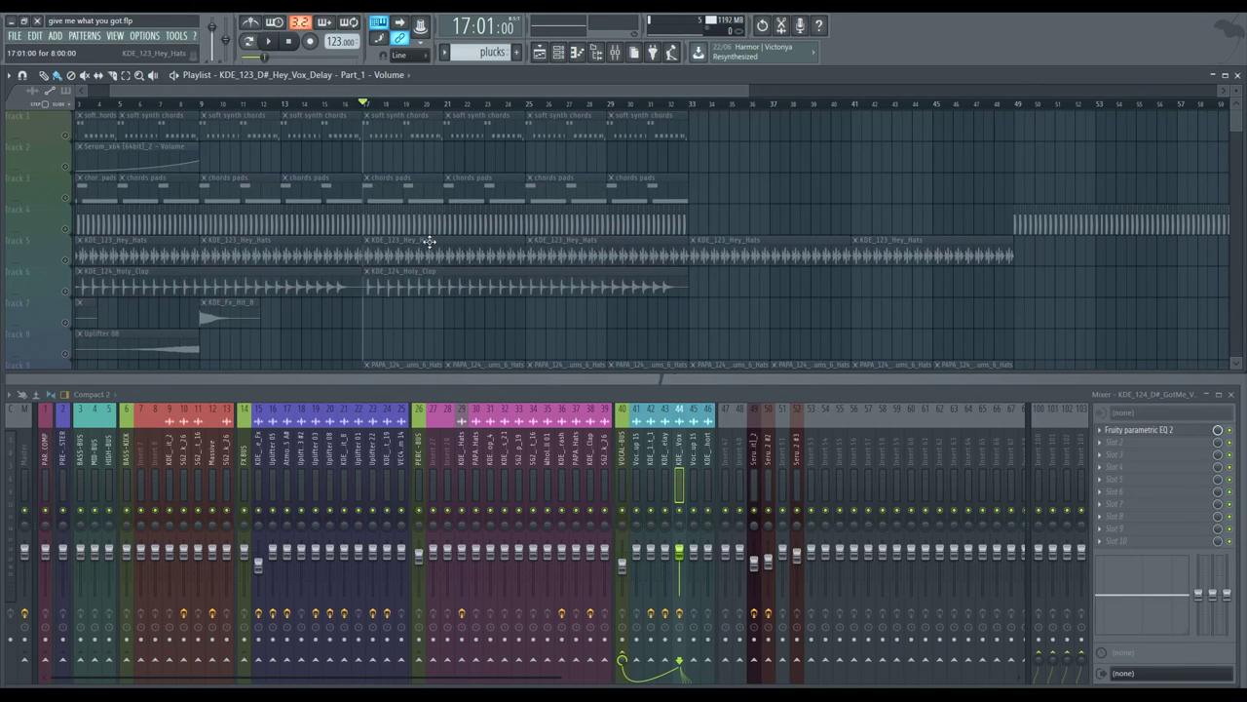
scroll(434, 233, down, 3)
drag(552, 89, 447, 89)
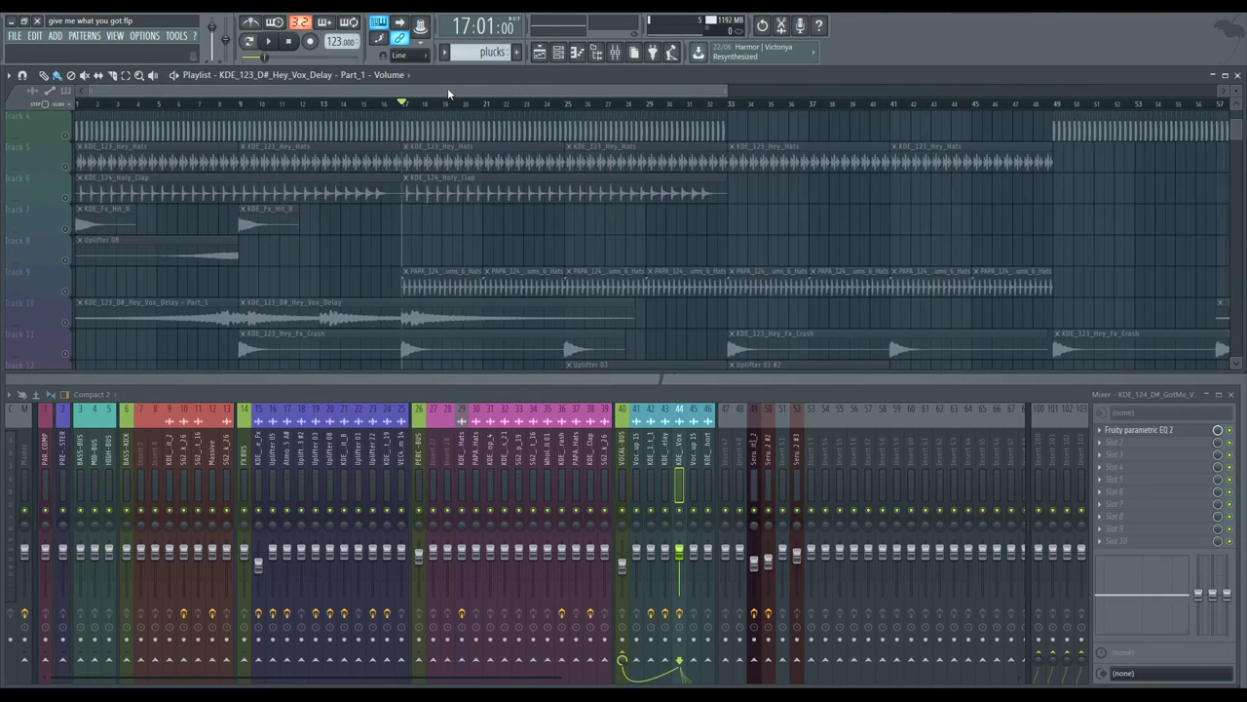